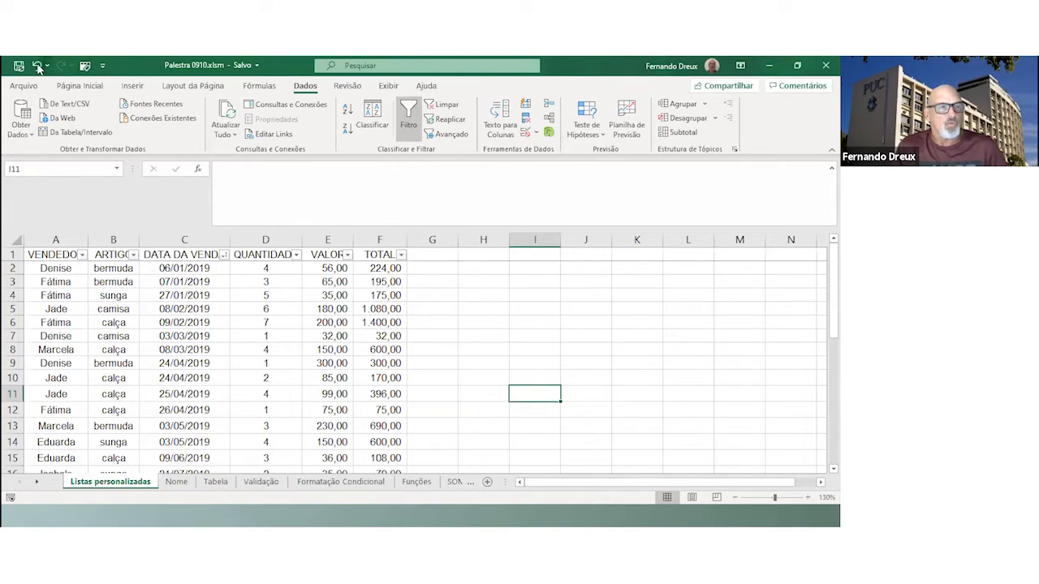
Add the Novo (new file) command to the Quick Access Toolbar
{"action": "left_click", "coordinate": [104, 66]}
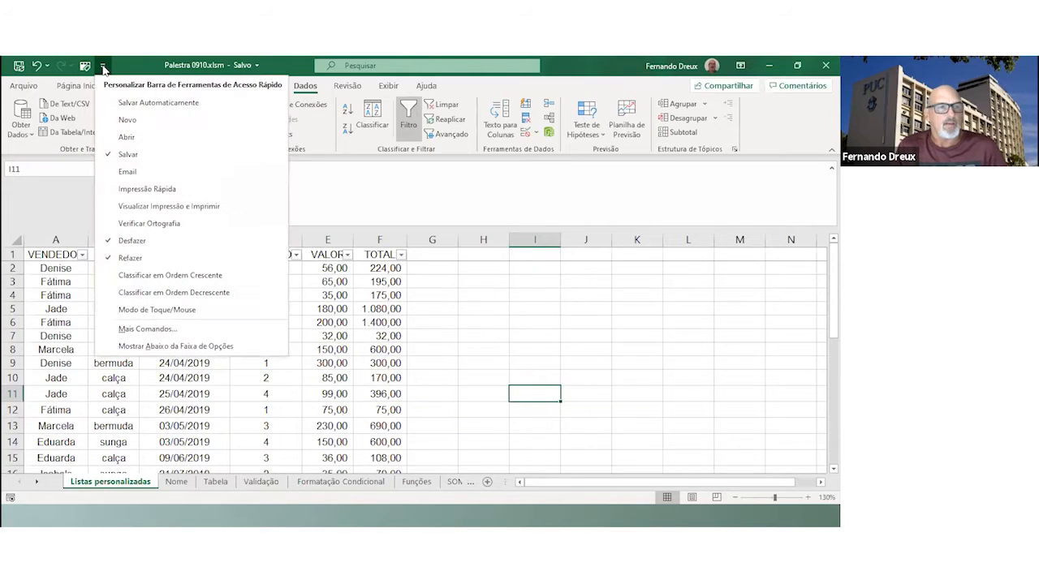
{"action": "left_click", "coordinate": [136, 121]}
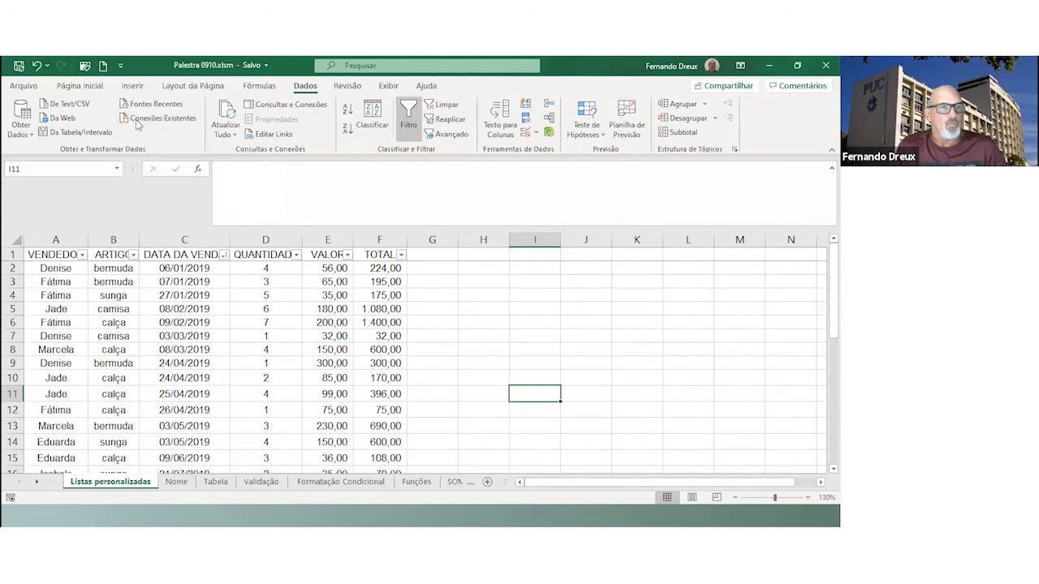
Browse the full Todos os Comandos list available for the Quick Access Toolbar and leave the options without changing anything
{"action": "left_click", "coordinate": [120, 65]}
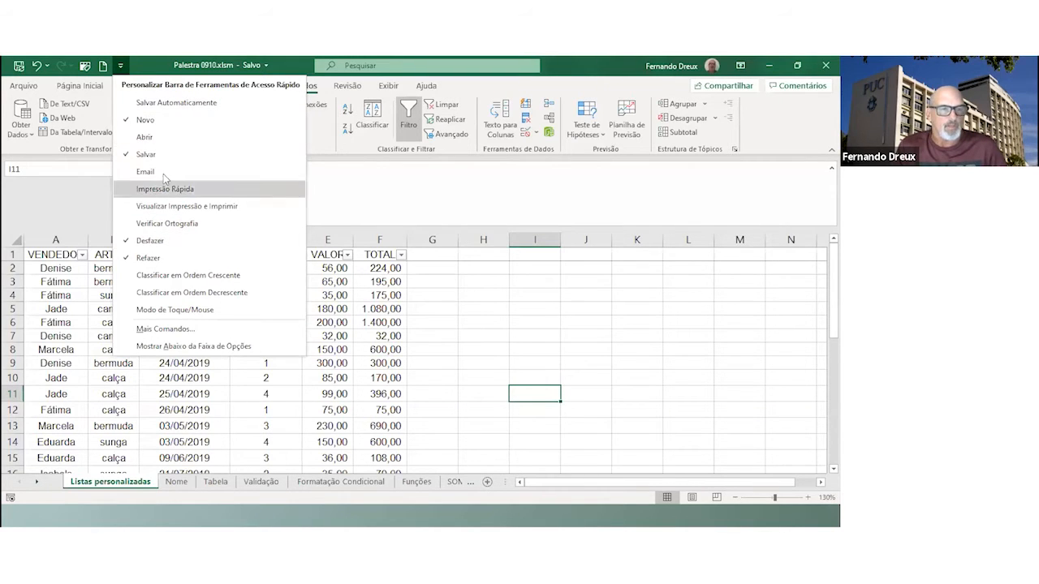
{"action": "left_click", "coordinate": [165, 328]}
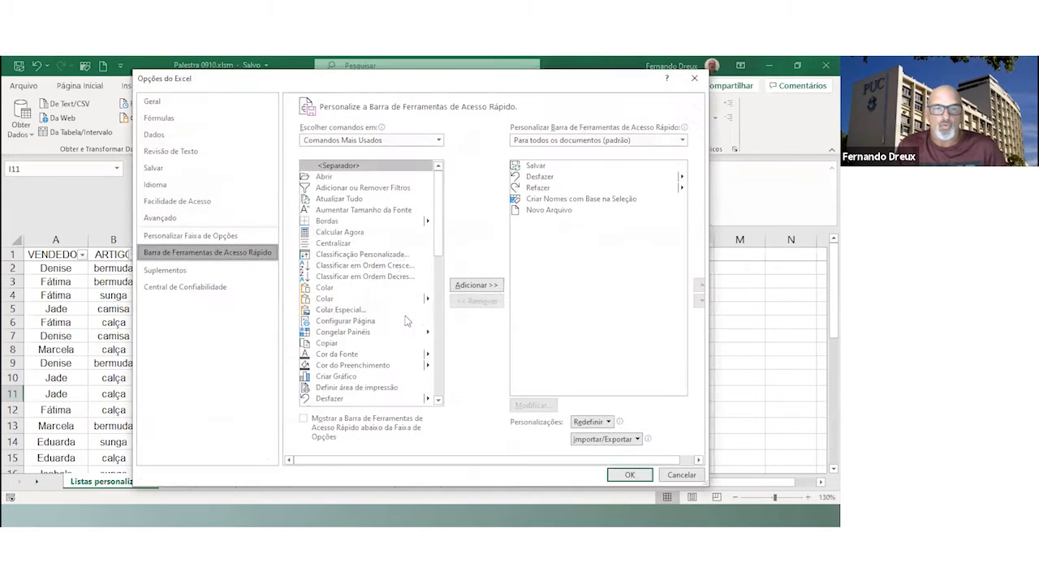
{"action": "left_click_drag", "start_coordinate": [435, 198], "coordinate": [439, 244]}
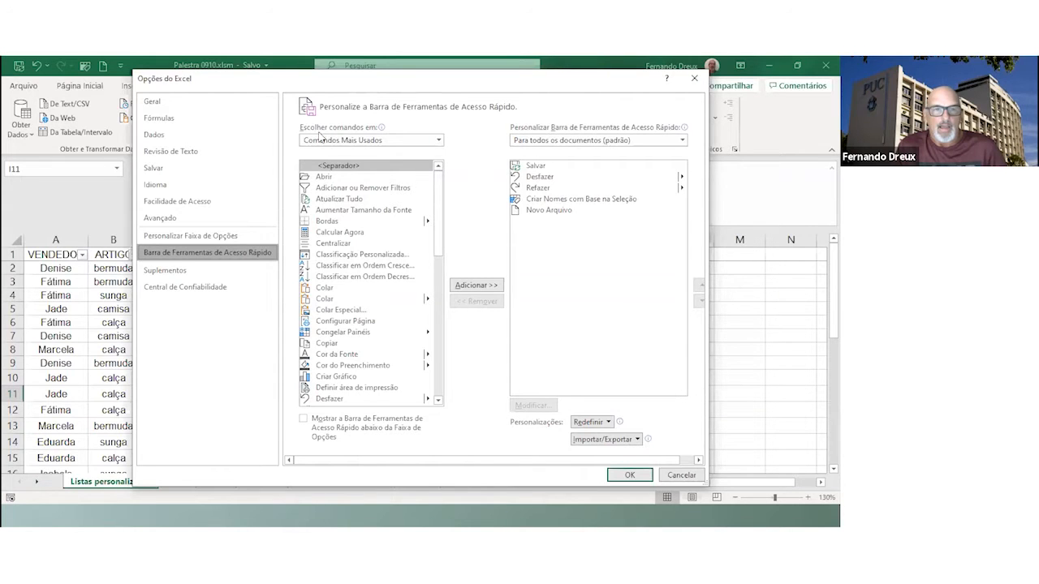
{"action": "left_click", "coordinate": [439, 140]}
{"action": "left_click", "coordinate": [363, 177]}
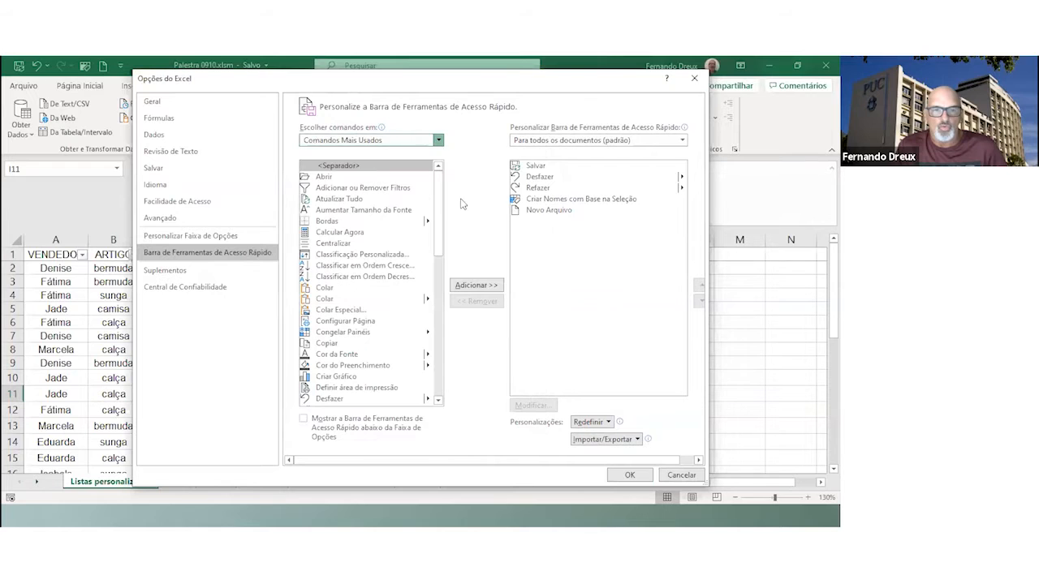
{"action": "left_click", "coordinate": [438, 231]}
{"action": "left_click", "coordinate": [442, 293]}
{"action": "left_click_drag", "start_coordinate": [438, 191], "coordinate": [403, 244]}
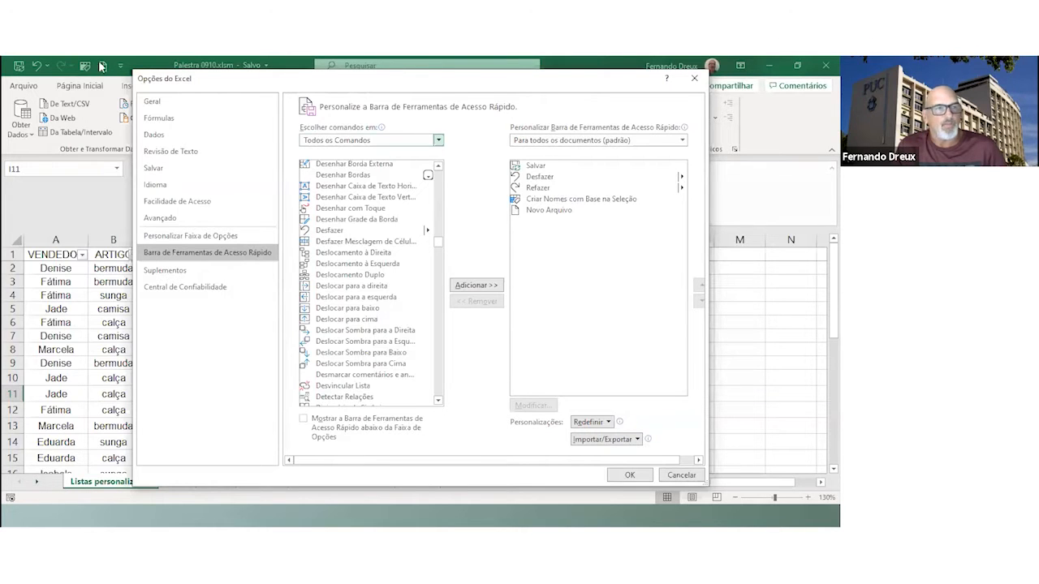
{"action": "left_click", "coordinate": [680, 476]}
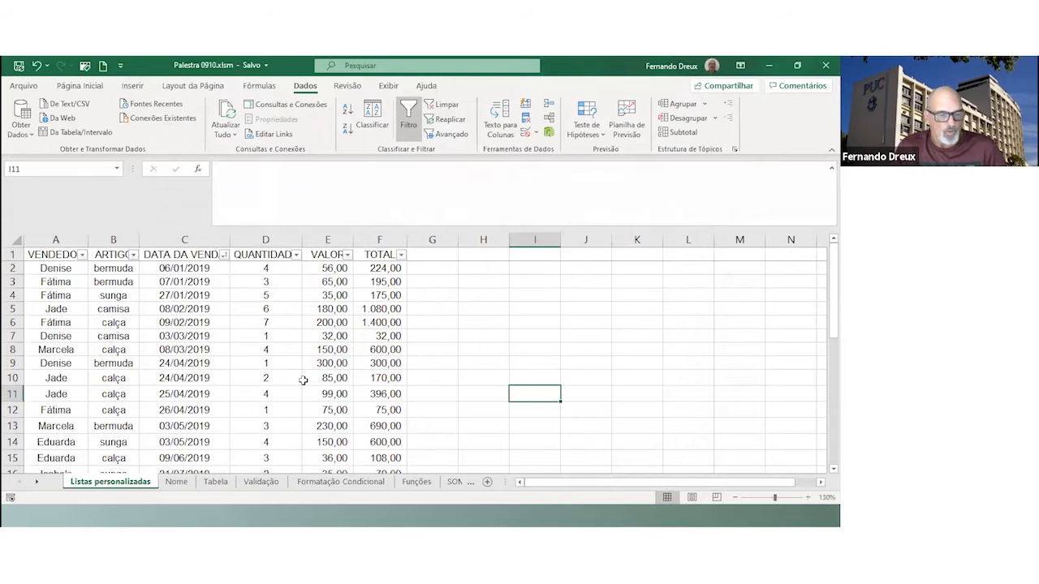
{"action": "key", "text": "alt+Tab"}
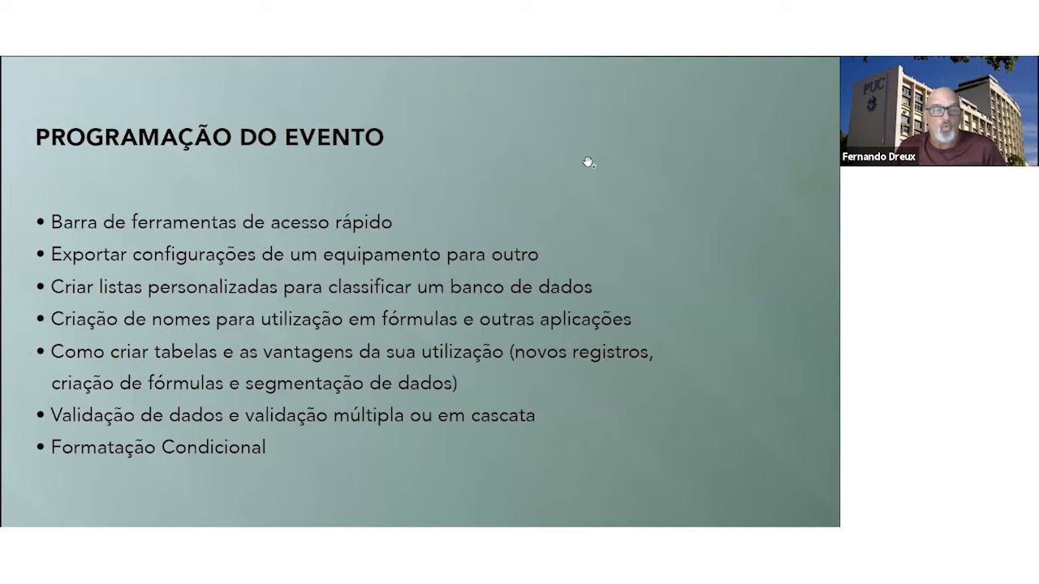
{"action": "key", "text": "alt+Tab"}
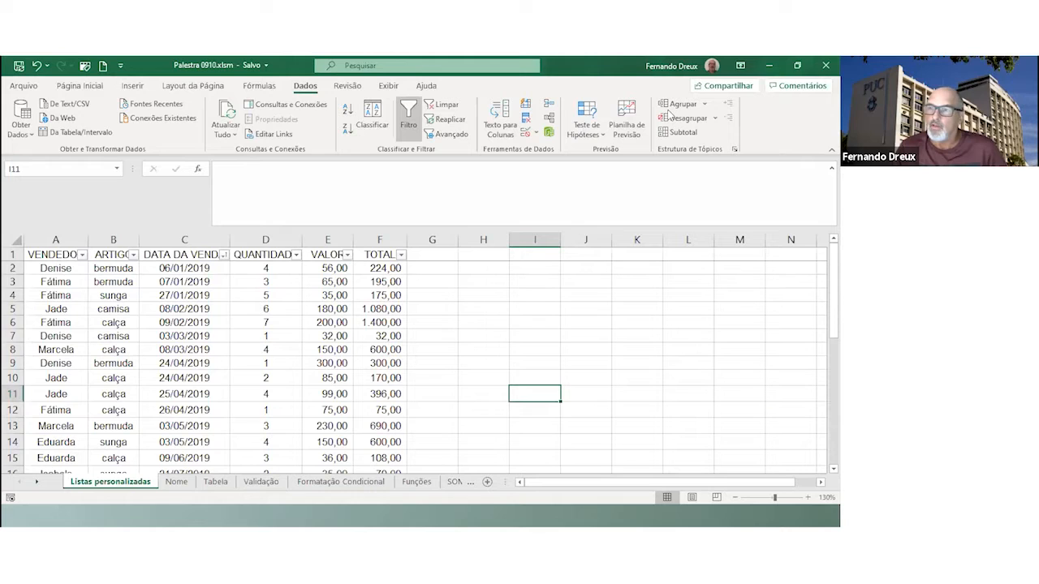
Collapse the expanded formula bar to a single line
{"action": "left_click", "coordinate": [830, 168]}
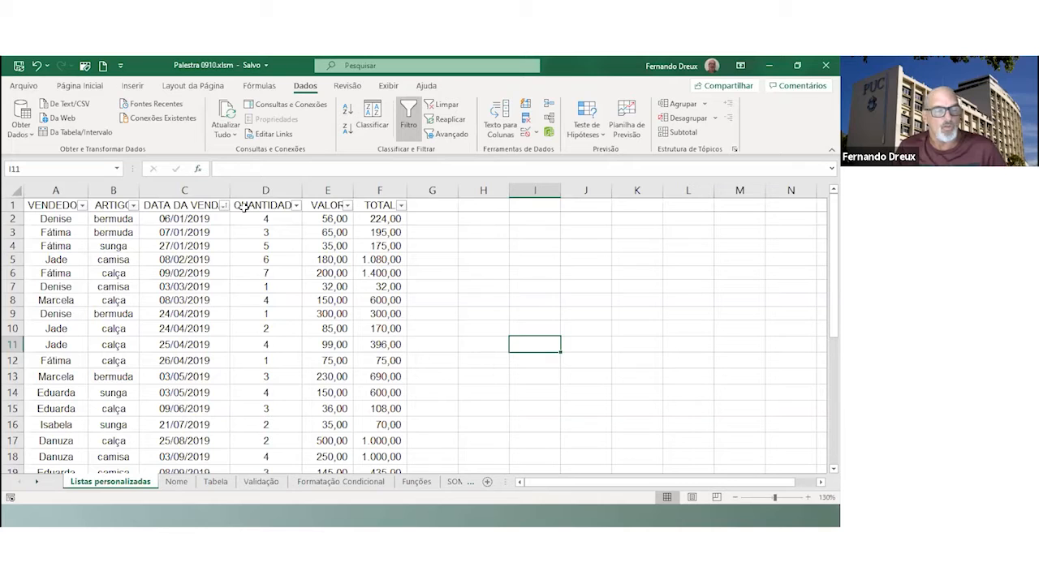
Look through the Avançado settings in the Excel options down to the Gráfico and Exibir sections, leaving them unchanged
{"action": "left_click", "coordinate": [25, 86]}
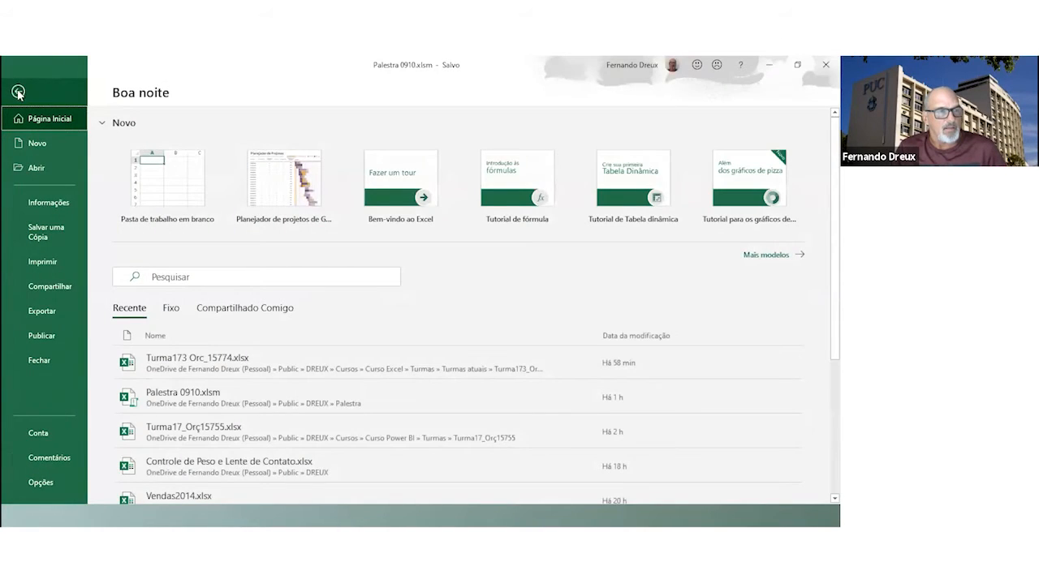
{"action": "left_click", "coordinate": [44, 483]}
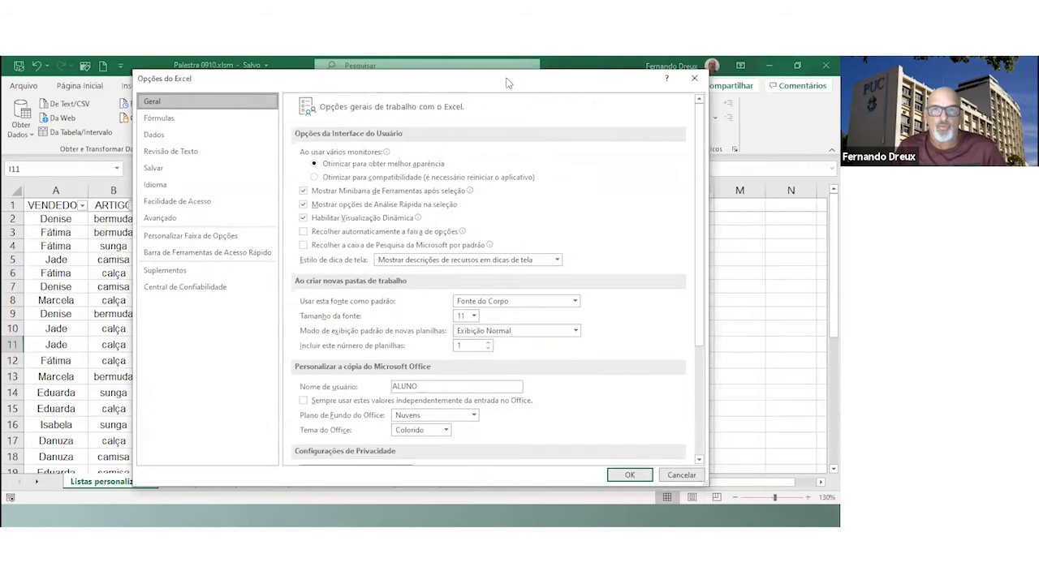
{"action": "left_click_drag", "start_coordinate": [492, 85], "coordinate": [405, 71]}
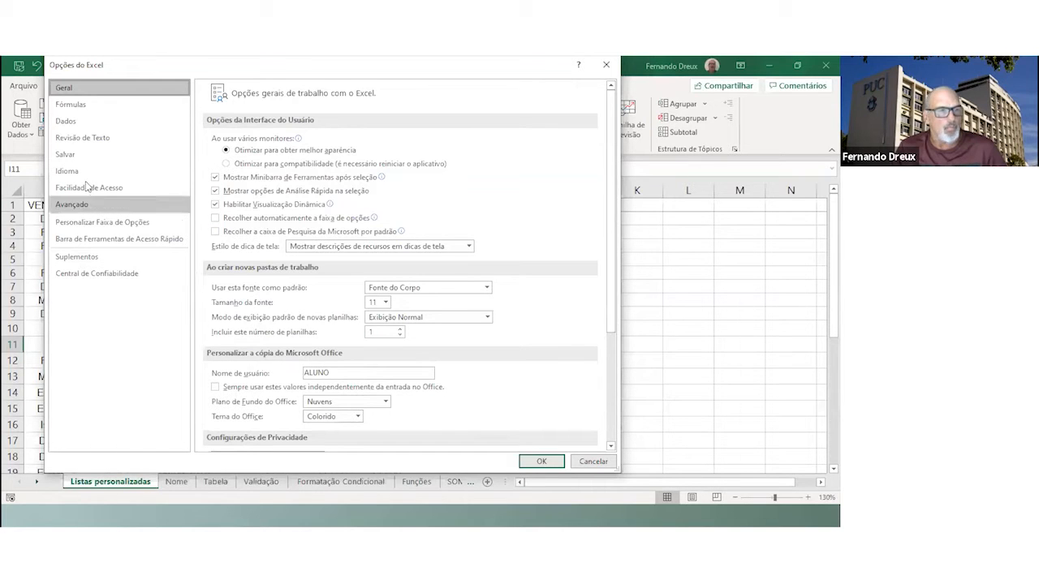
{"action": "left_click", "coordinate": [95, 208]}
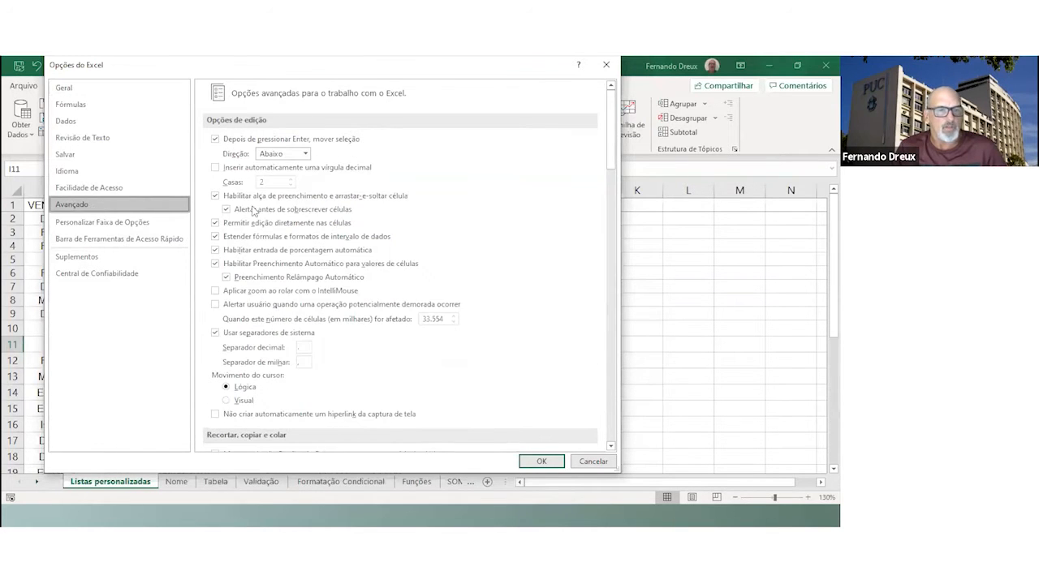
{"action": "scroll", "coordinate": [253, 211], "scroll_direction": "down", "scroll_amount": 10}
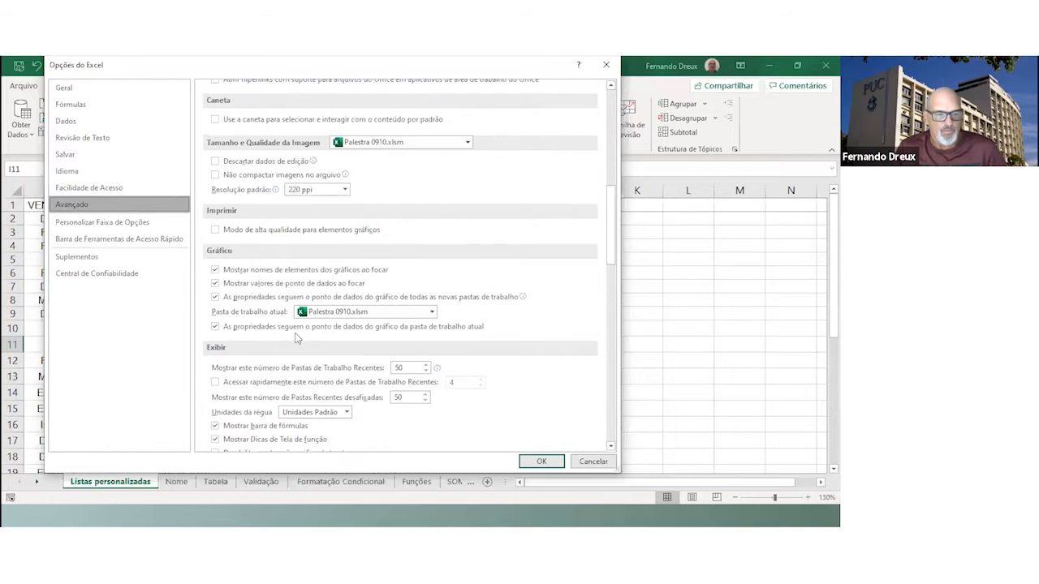
{"action": "scroll", "coordinate": [213, 428], "scroll_direction": "down", "scroll_amount": 1}
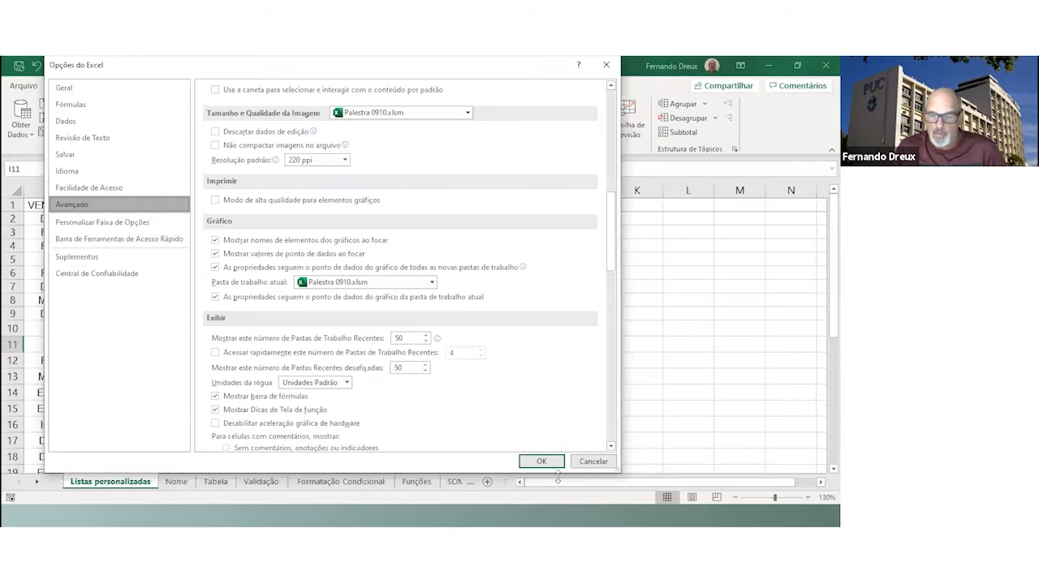
{"action": "left_click", "coordinate": [593, 461]}
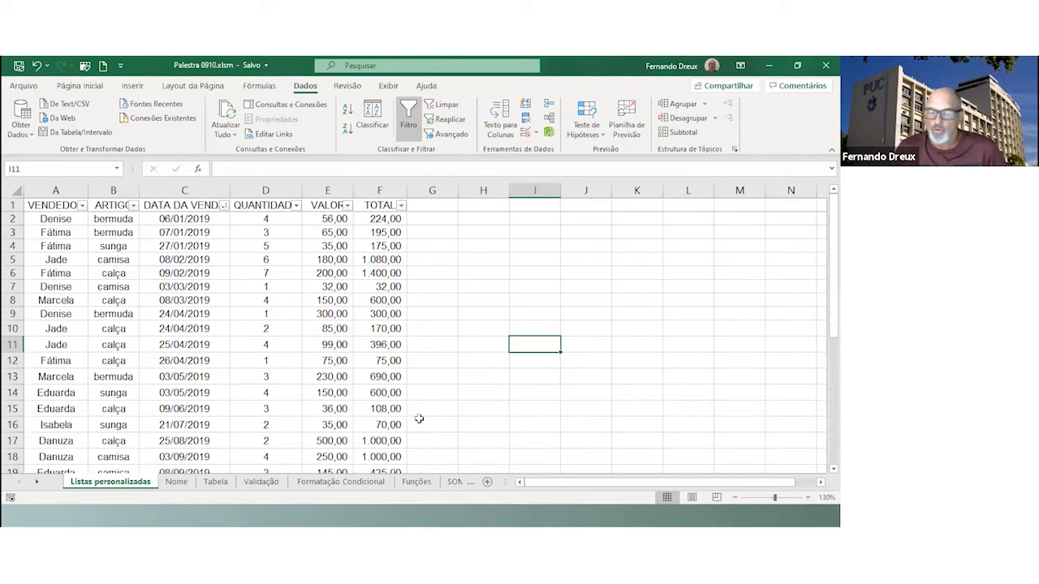
Examine the import and export choices for Quick Access Toolbar customizations and leave the options without changes
{"action": "left_click", "coordinate": [119, 66]}
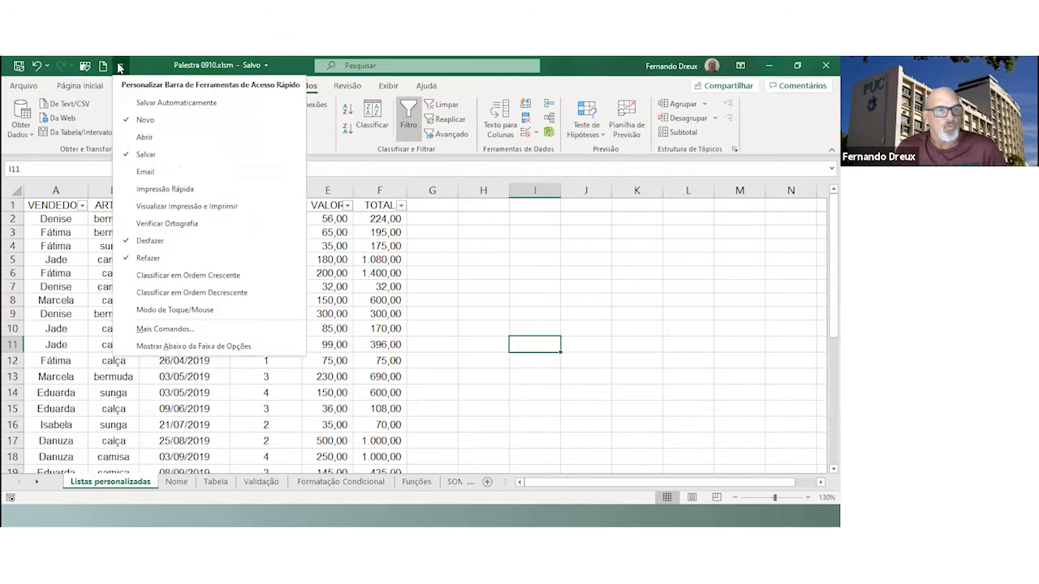
{"action": "left_click", "coordinate": [165, 329]}
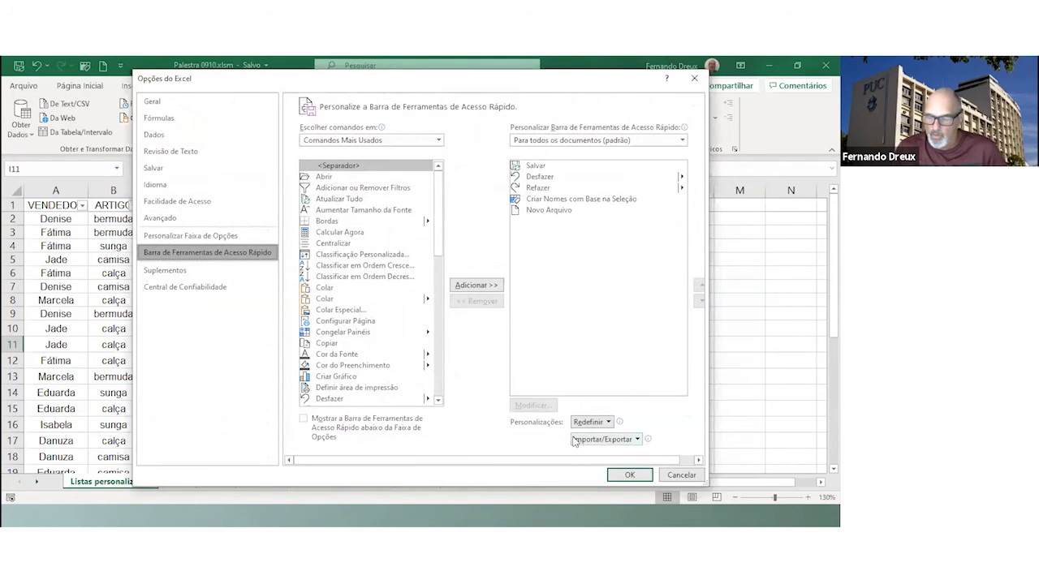
{"action": "left_click", "coordinate": [637, 442]}
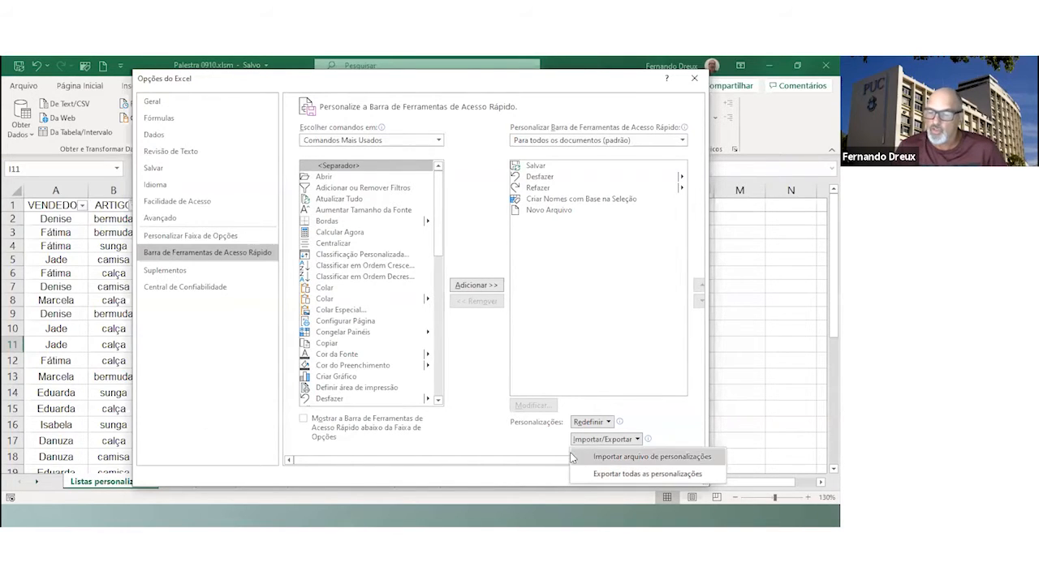
{"action": "left_click", "coordinate": [698, 79]}
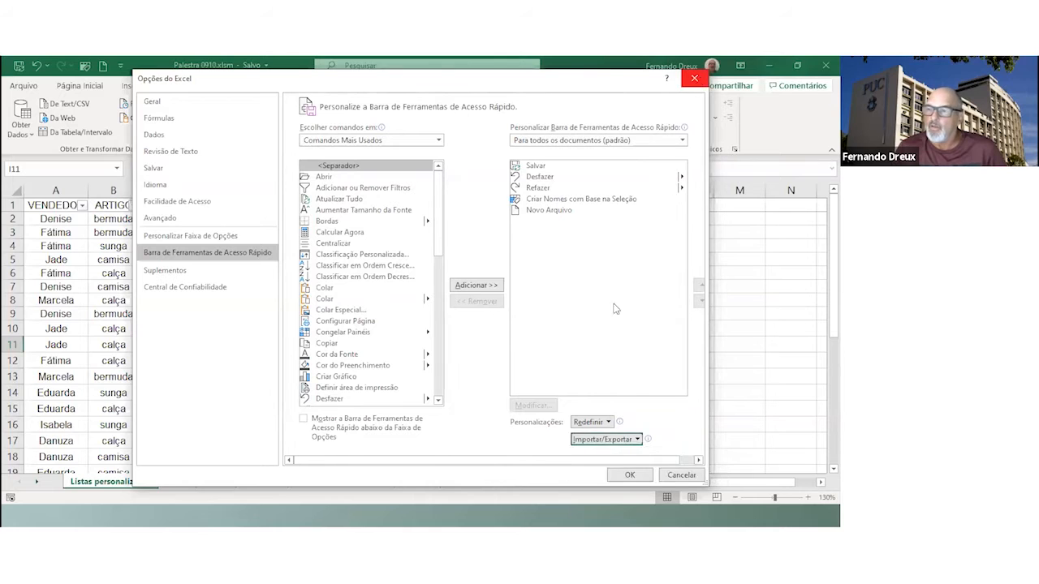
{"action": "left_click", "coordinate": [675, 475]}
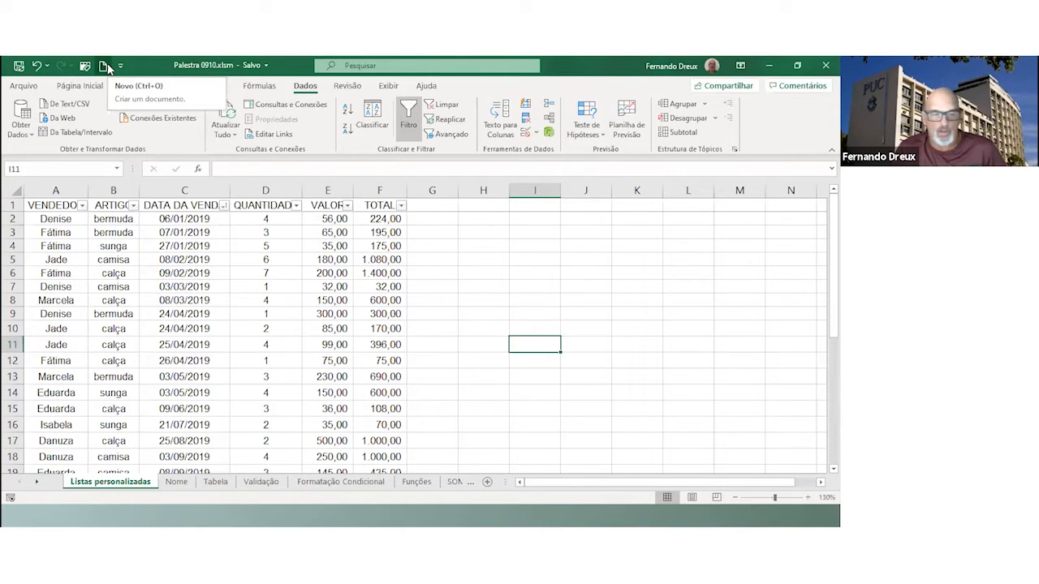
{"action": "key", "text": "alt+Tab"}
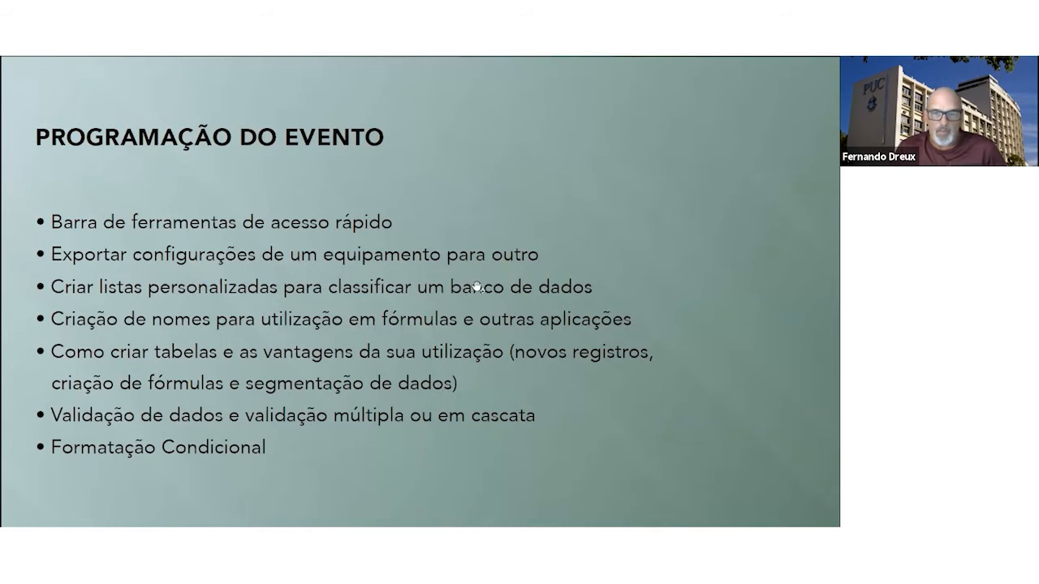
{"action": "key", "text": "alt+Tab"}
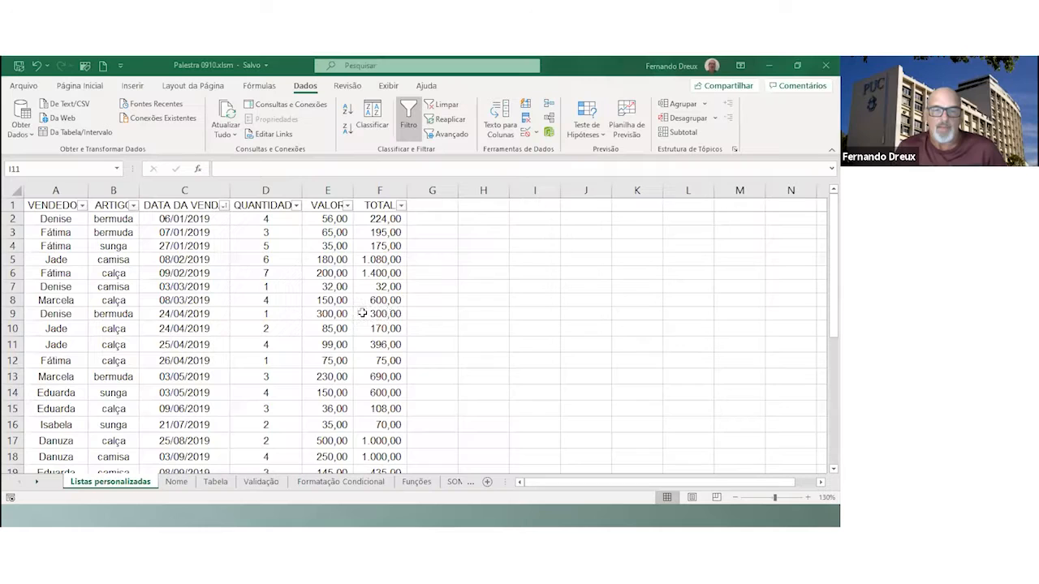
Enter "jan" in cell H4 and autofill the month abbreviations down to H16
{"action": "left_click", "coordinate": [520, 248]}
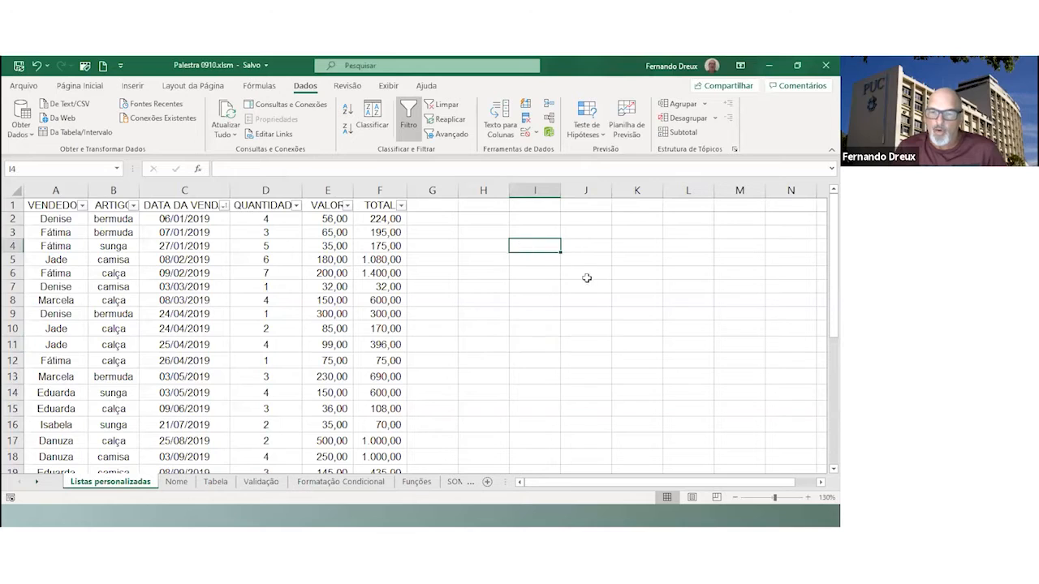
{"action": "left_click", "coordinate": [481, 248]}
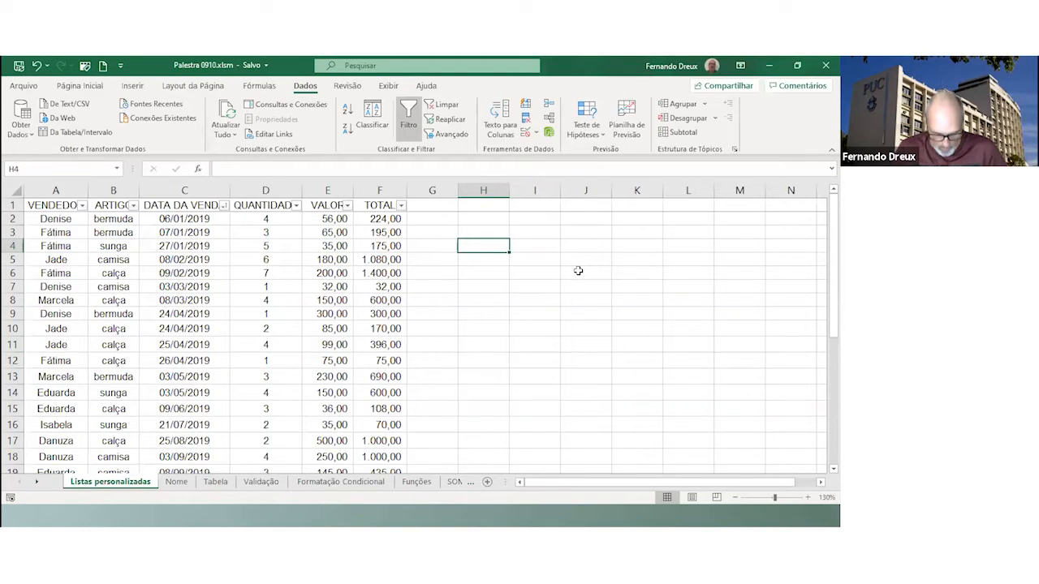
{"action": "type", "text": "jan"}
{"action": "key", "text": "Return"}
{"action": "left_click", "coordinate": [509, 248]}
{"action": "left_click", "coordinate": [503, 248]}
{"action": "left_click_drag", "start_coordinate": [508, 251], "coordinate": [509, 436]}
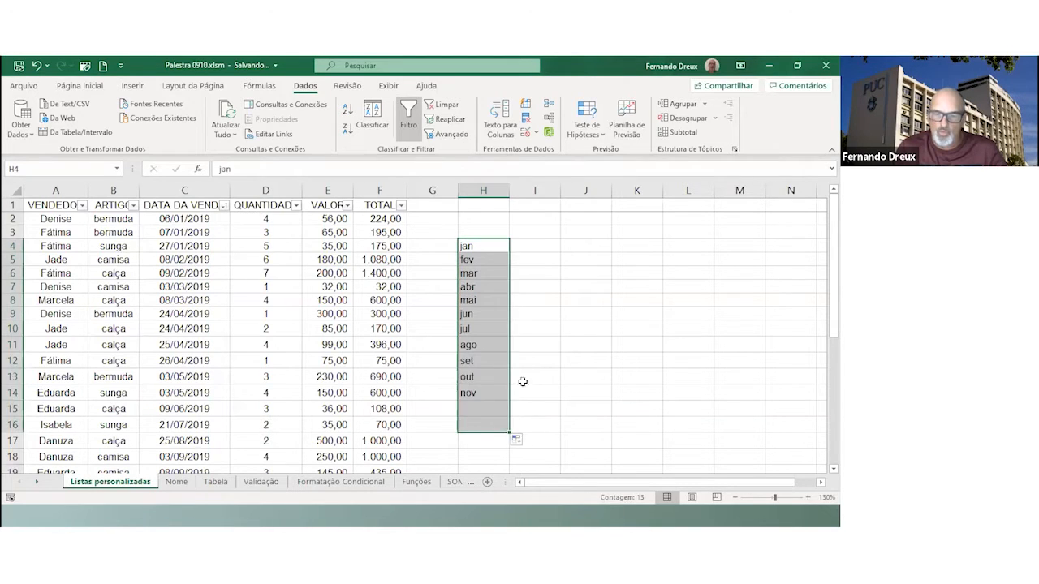
Enter "seg" in cell I4 and autofill the weekday abbreviations down to I10
{"action": "left_click", "coordinate": [540, 247]}
{"action": "type", "text": "seg"}
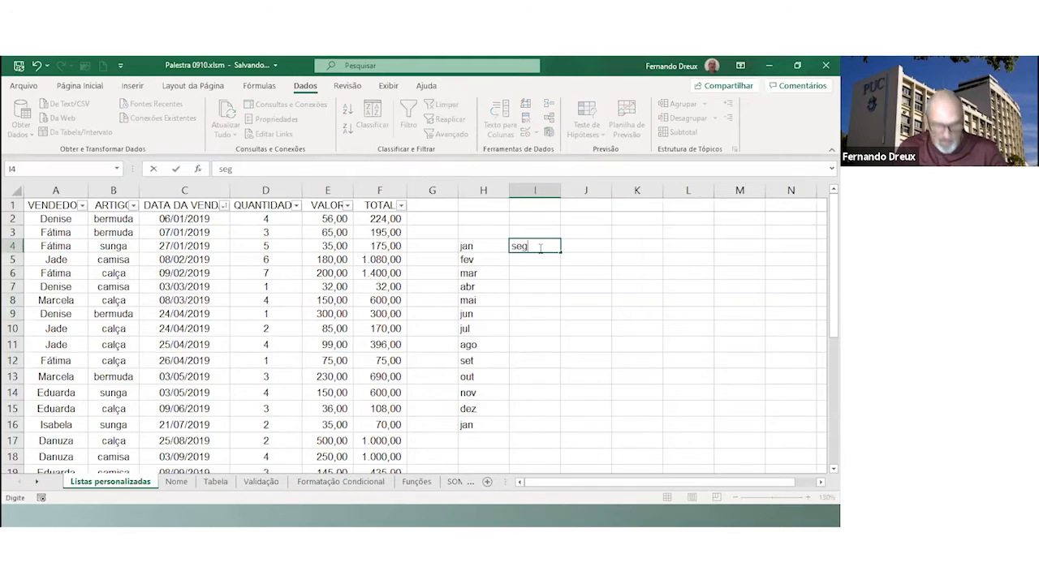
{"action": "key", "text": "ctrl+Return"}
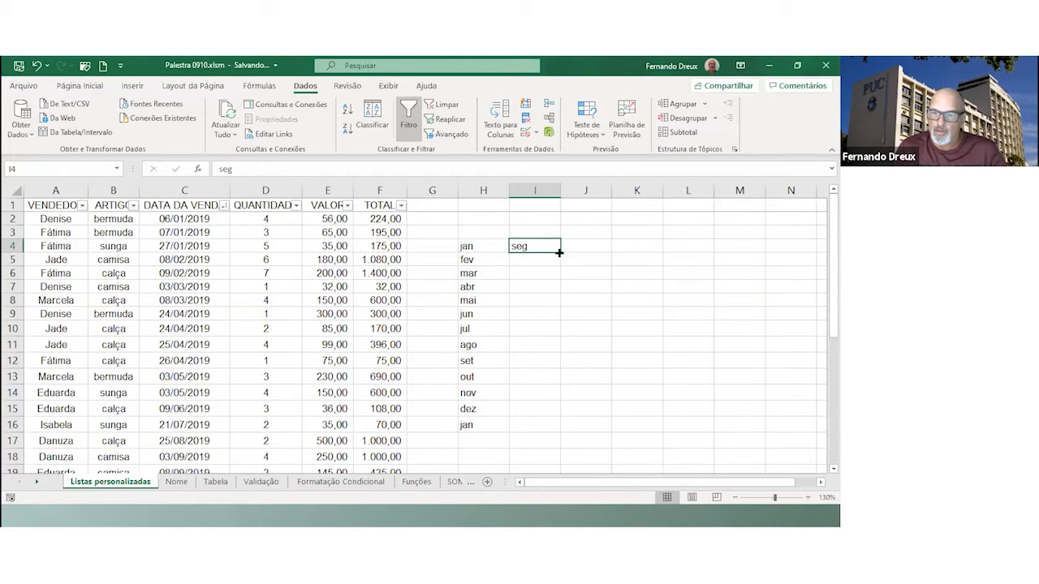
{"action": "left_click_drag", "start_coordinate": [559, 252], "coordinate": [559, 336]}
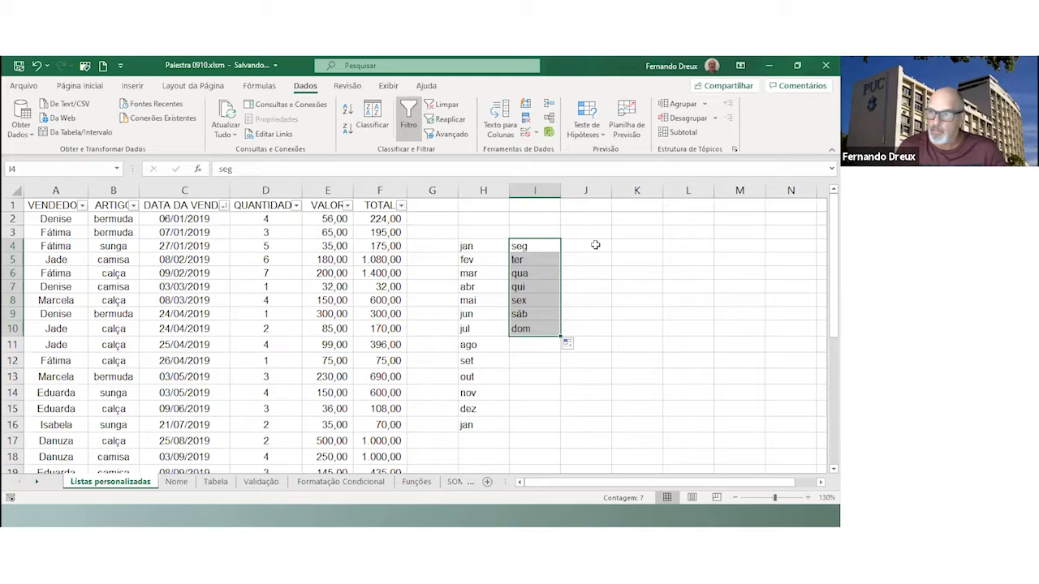
Check the names in the VENDEDOR filter without filtering, and sort the sales data by VENDEDOR from A to Z
{"action": "left_click", "coordinate": [53, 218]}
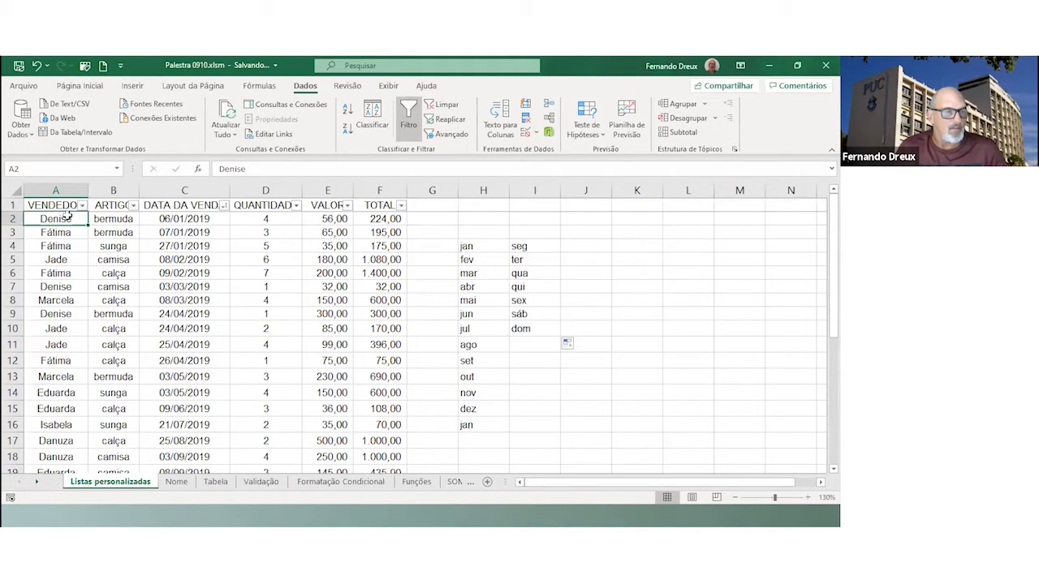
{"action": "left_click", "coordinate": [82, 206]}
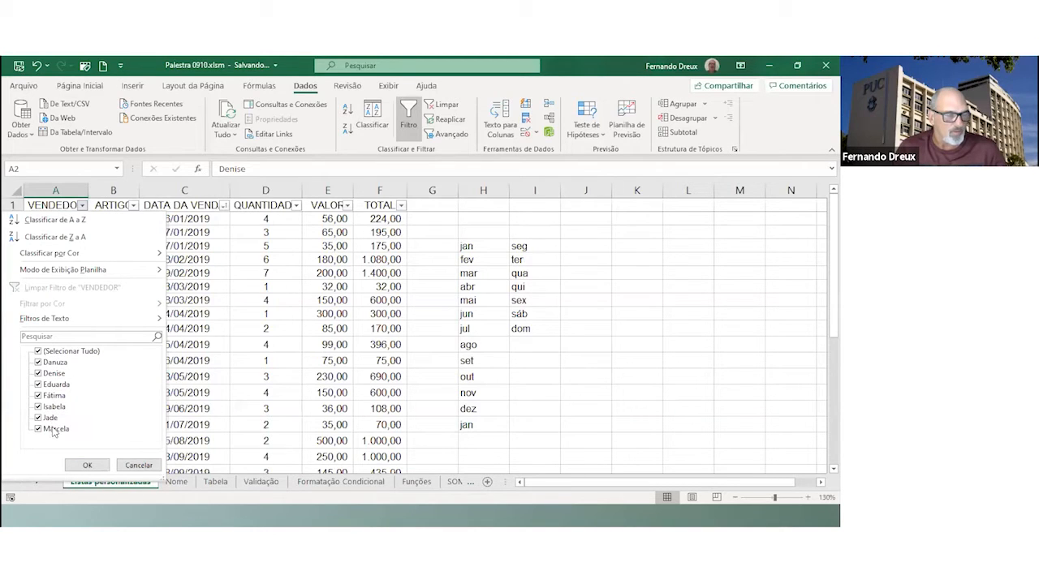
{"action": "left_click", "coordinate": [139, 469]}
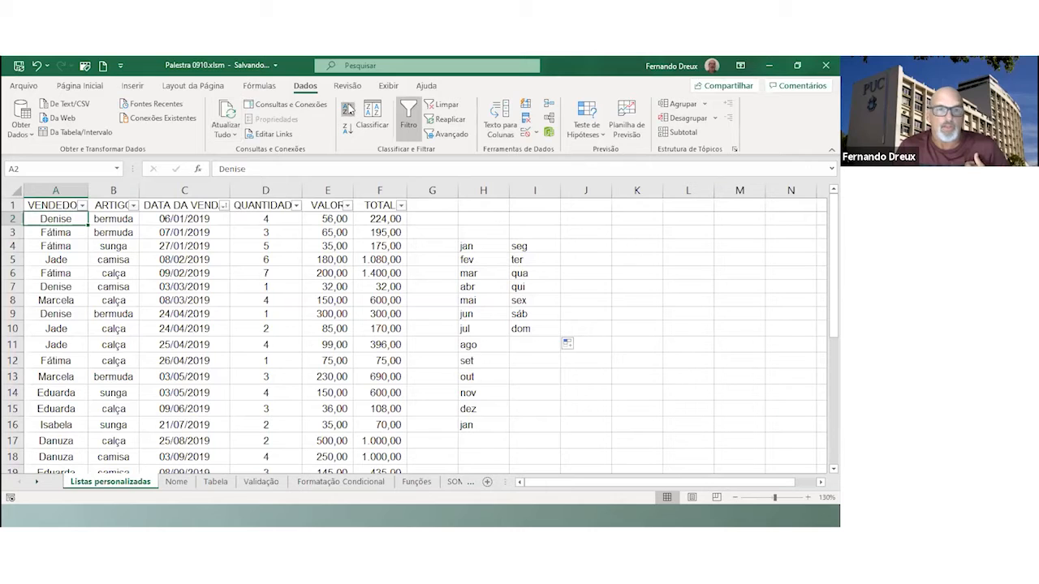
{"action": "left_click", "coordinate": [349, 109]}
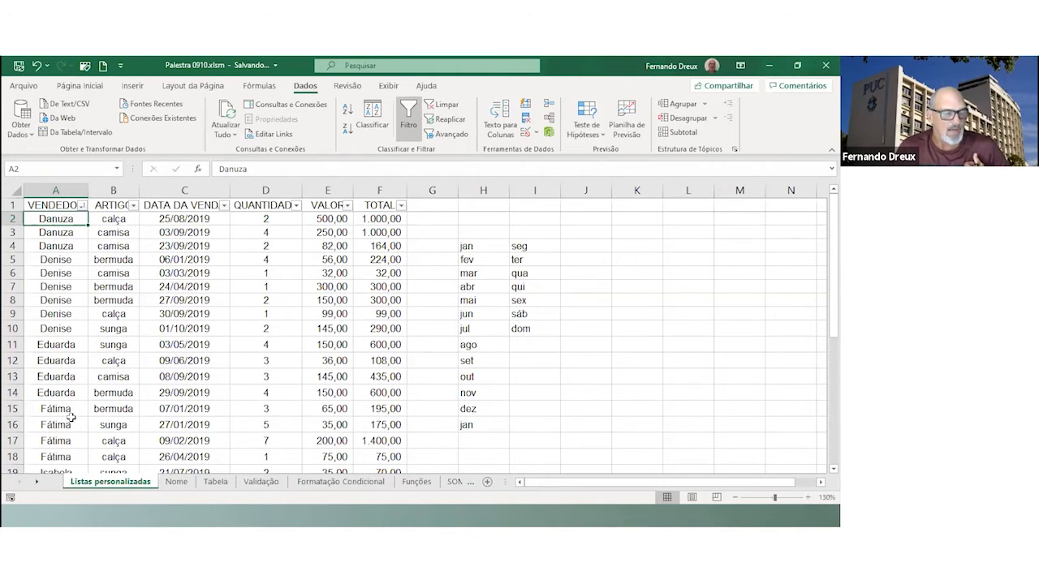
Custom-sort the sales data by VENDEDOR, ordering it by the existing custom list of seller names
{"action": "scroll", "coordinate": [72, 418], "scroll_direction": "down", "scroll_amount": 1}
{"action": "scroll", "coordinate": [71, 419], "scroll_direction": "down", "scroll_amount": 4}
{"action": "scroll", "coordinate": [72, 419], "scroll_direction": "up", "scroll_amount": 5}
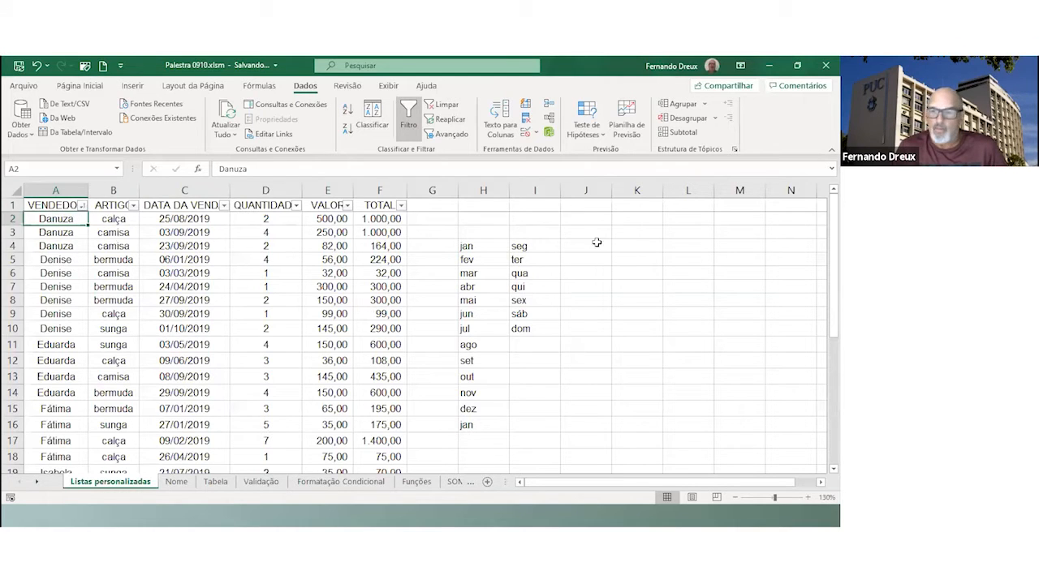
{"action": "left_click", "coordinate": [82, 207]}
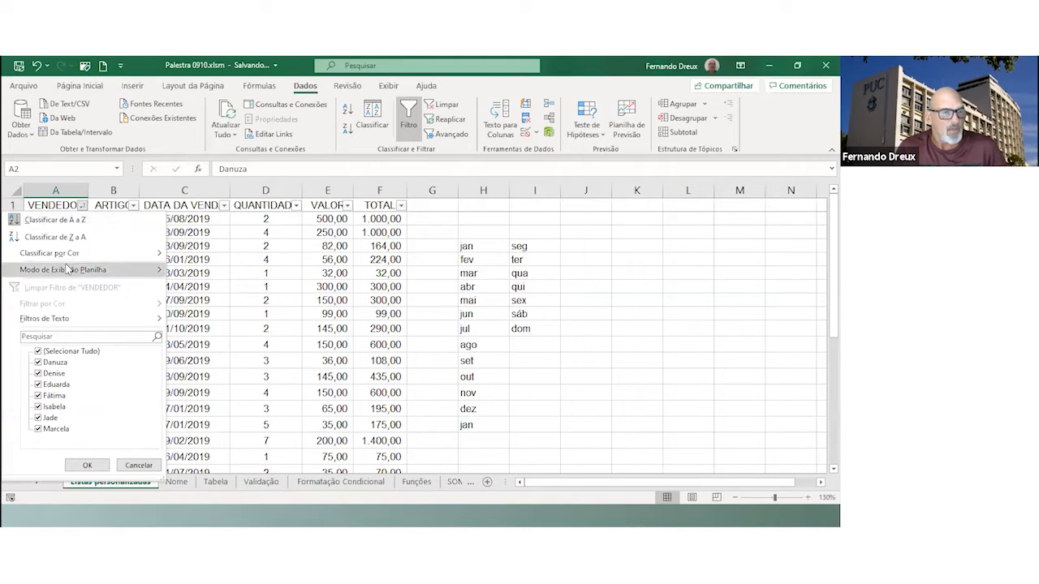
{"action": "mouse_move", "coordinate": [71, 256]}
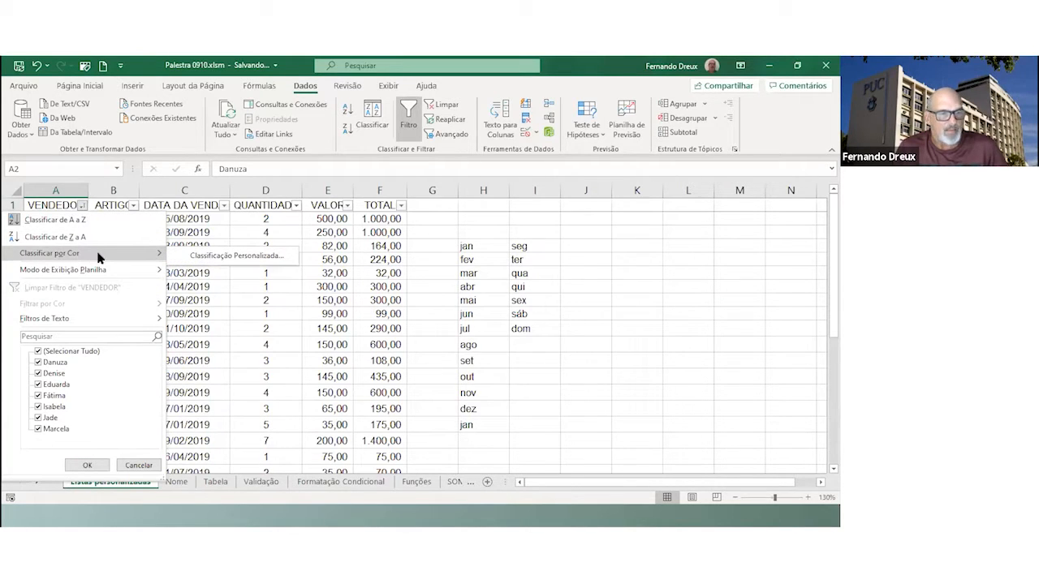
{"action": "left_click", "coordinate": [237, 257]}
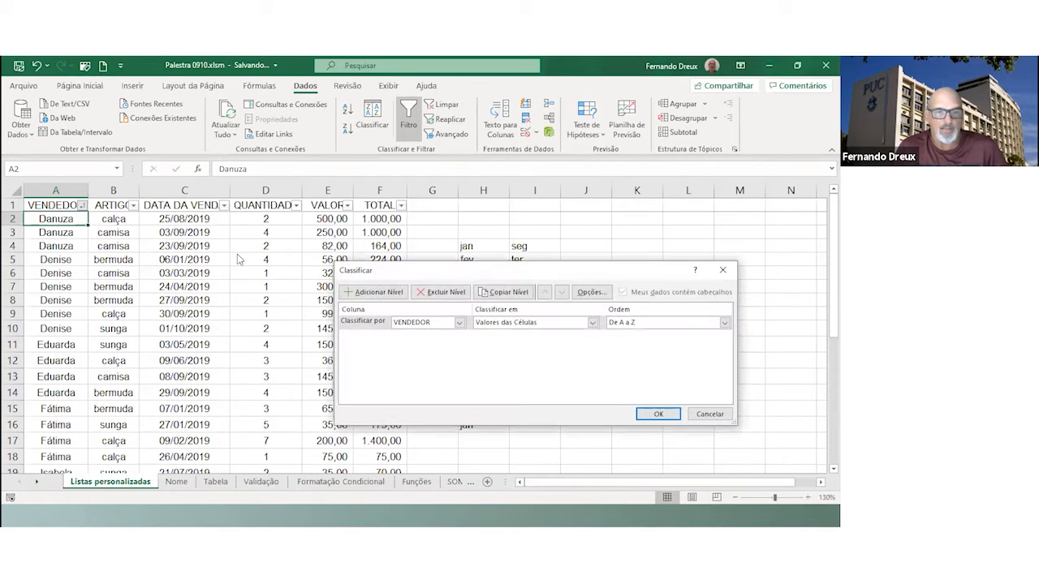
{"action": "left_click_drag", "start_coordinate": [465, 269], "coordinate": [341, 218]}
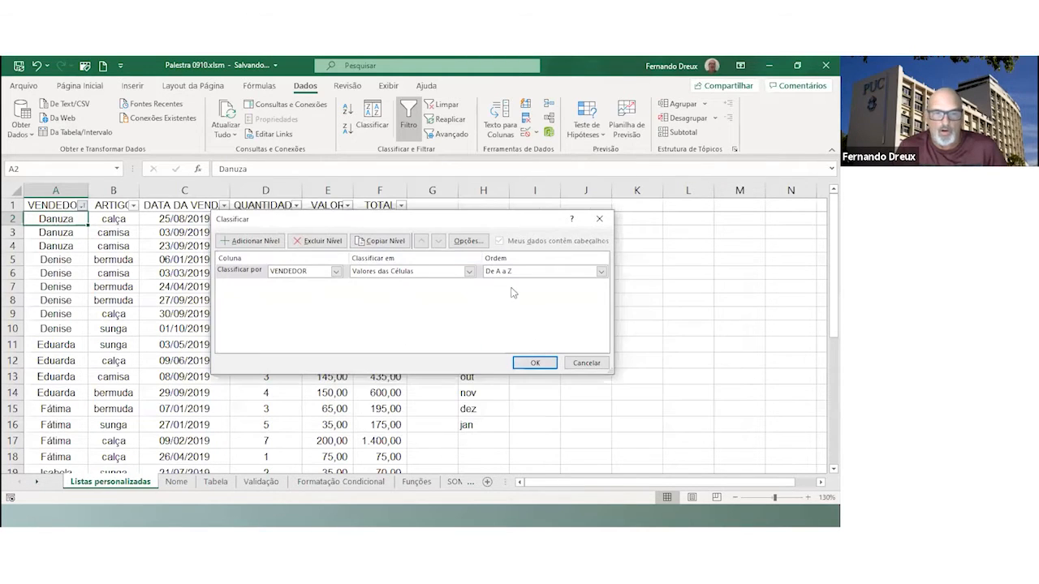
{"action": "left_click", "coordinate": [601, 271]}
{"action": "left_click", "coordinate": [517, 299]}
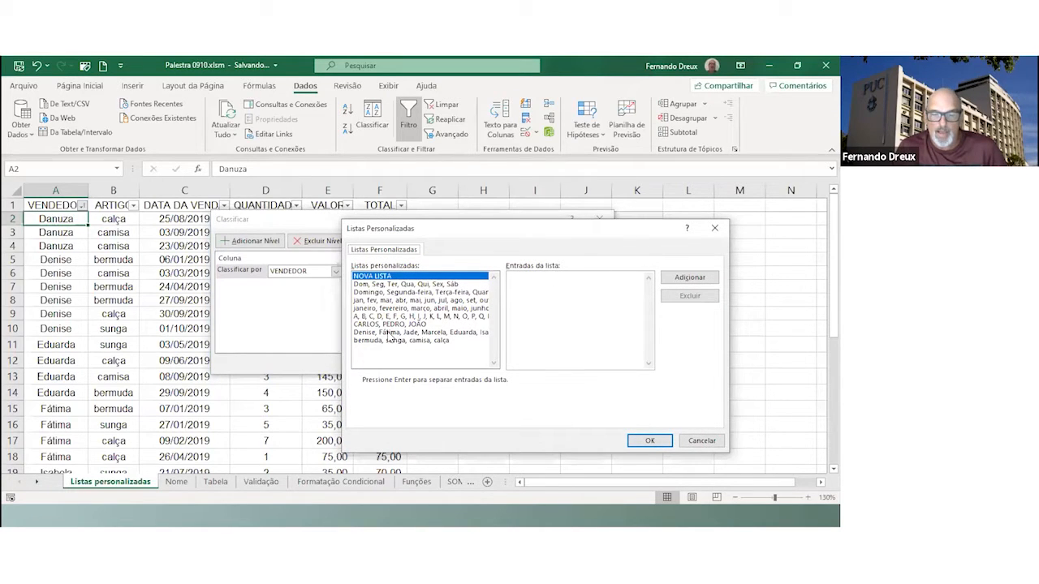
{"action": "left_click", "coordinate": [389, 333]}
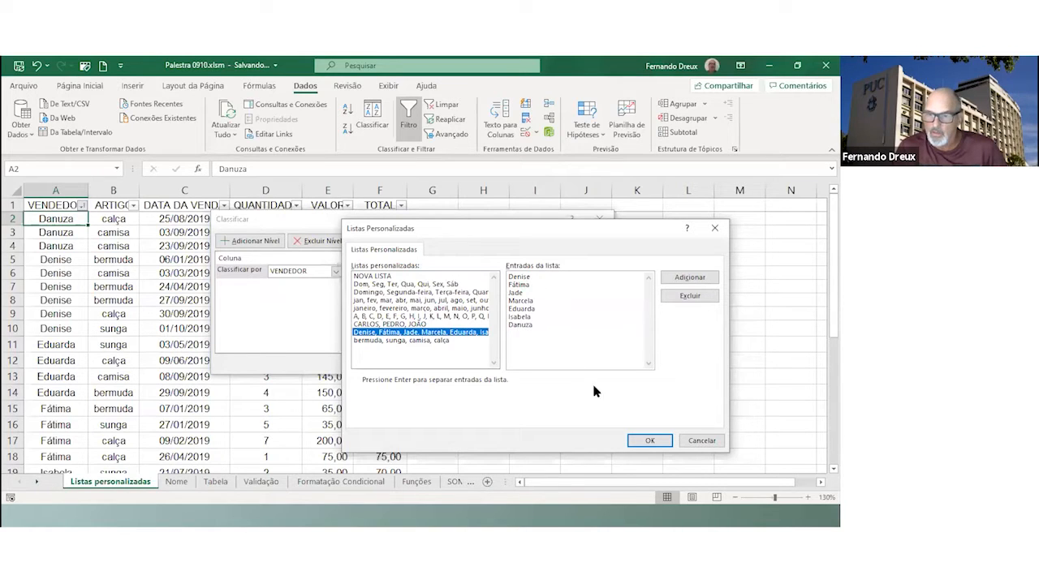
{"action": "left_click", "coordinate": [643, 441]}
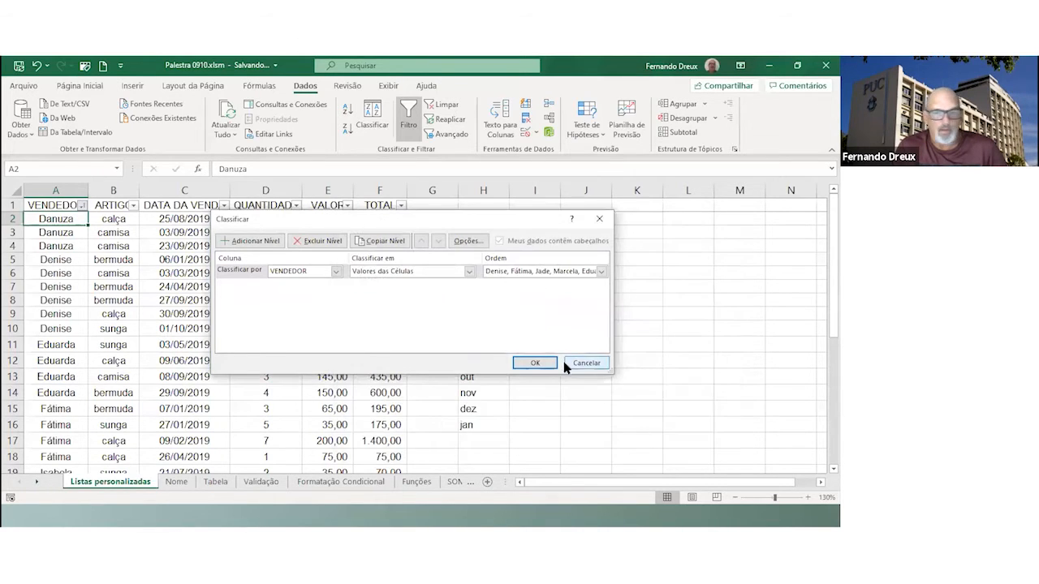
{"action": "left_click", "coordinate": [535, 363]}
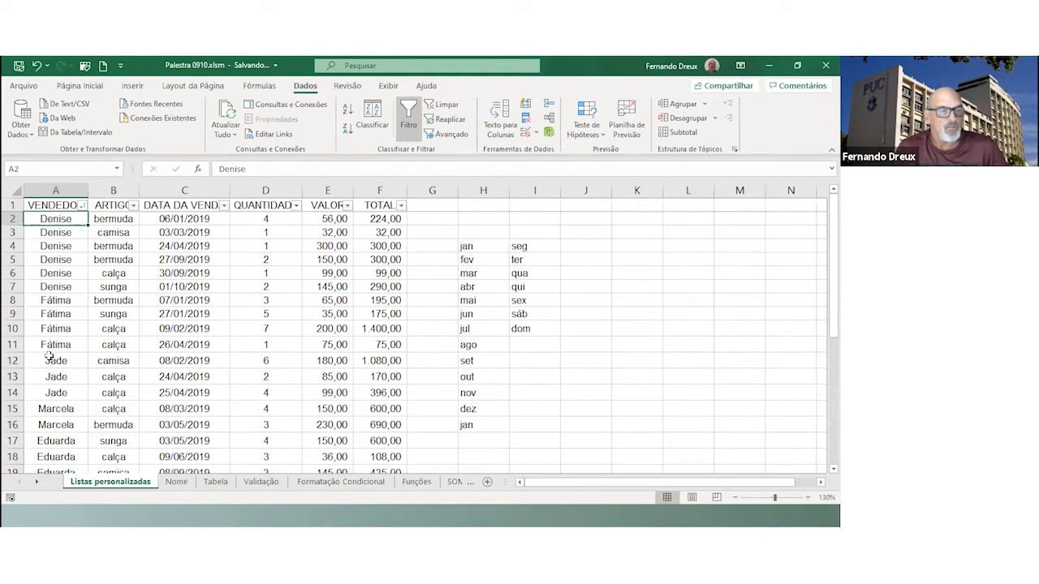
Open the custom sort settings for the sales data from the ARTIGO column's filter
{"action": "left_click", "coordinate": [134, 205]}
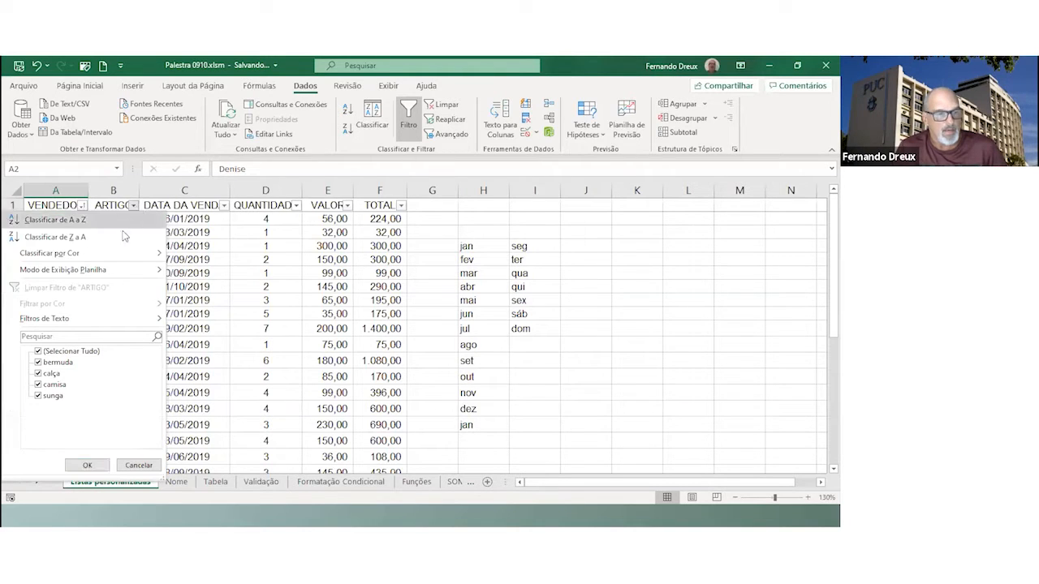
{"action": "mouse_move", "coordinate": [106, 251]}
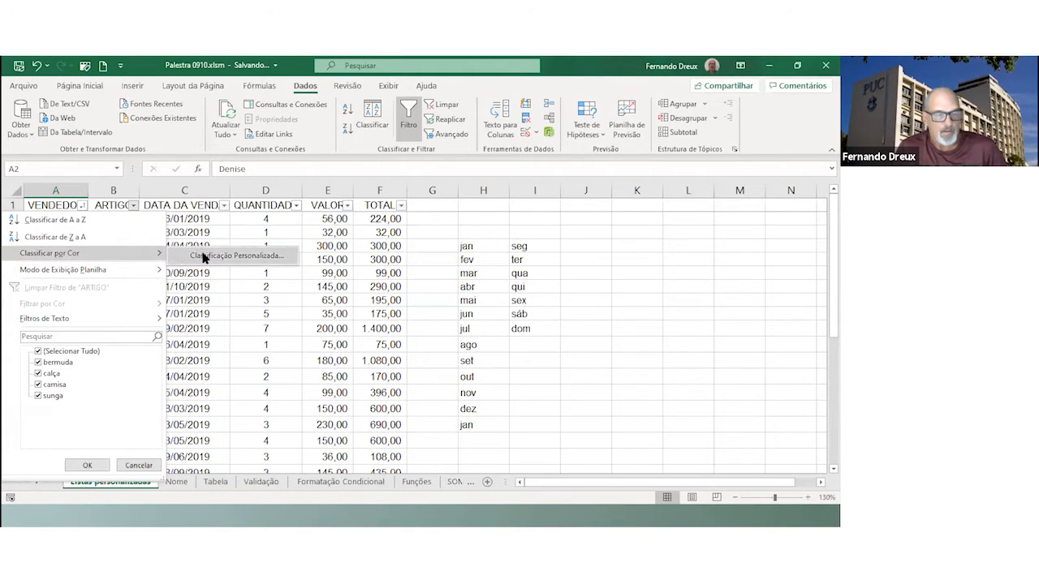
{"action": "left_click", "coordinate": [236, 254]}
{"action": "left_click", "coordinate": [601, 272]}
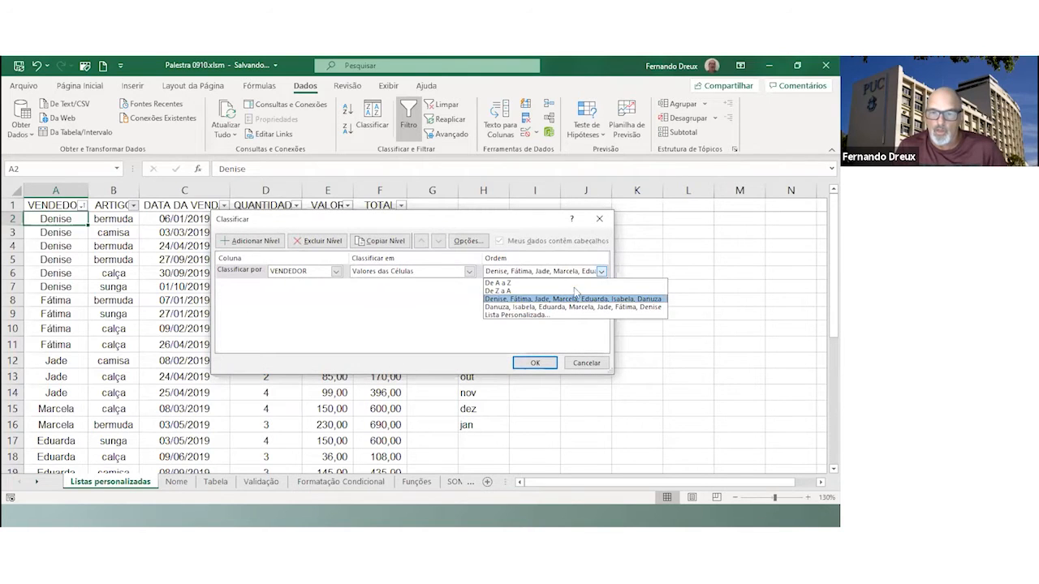
{"action": "left_click", "coordinate": [516, 314]}
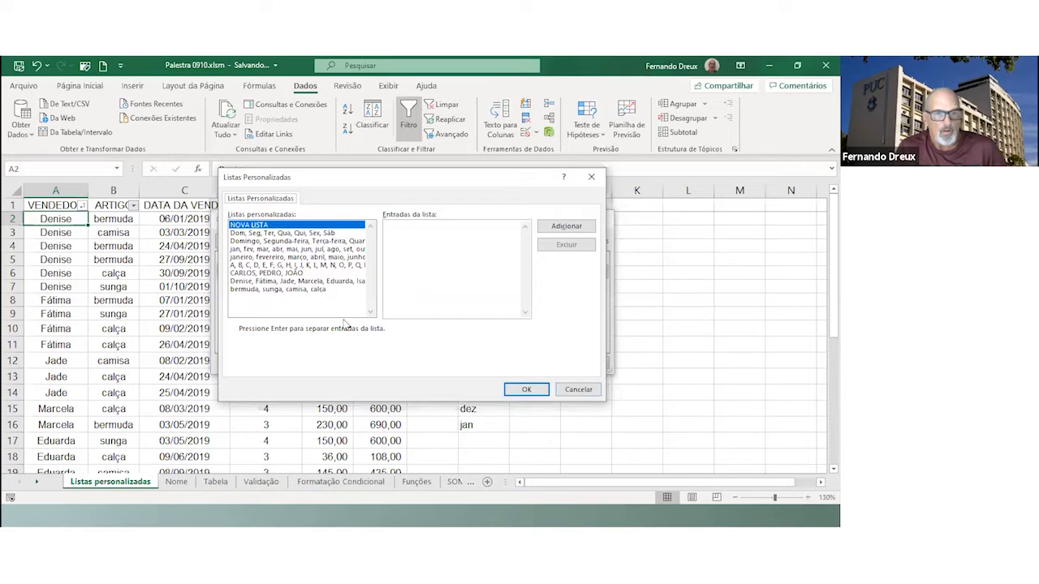
{"action": "left_click", "coordinate": [575, 389]}
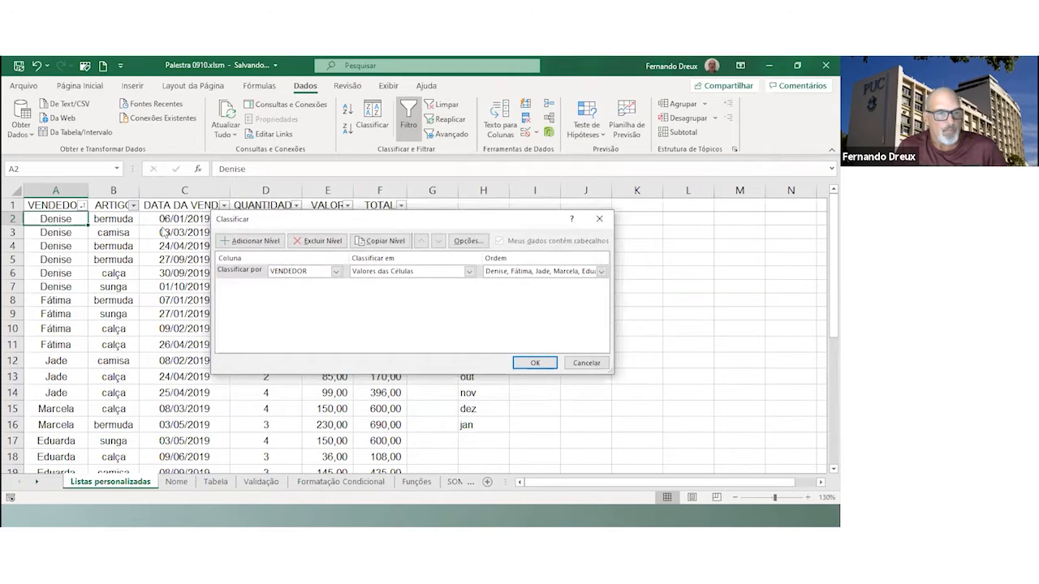
Sort the sales data by ARTIGO instead, using the custom list bermuda, sunga, camisa, calça, and review the sorted rows
{"action": "left_click", "coordinate": [340, 271]}
{"action": "left_click", "coordinate": [296, 293]}
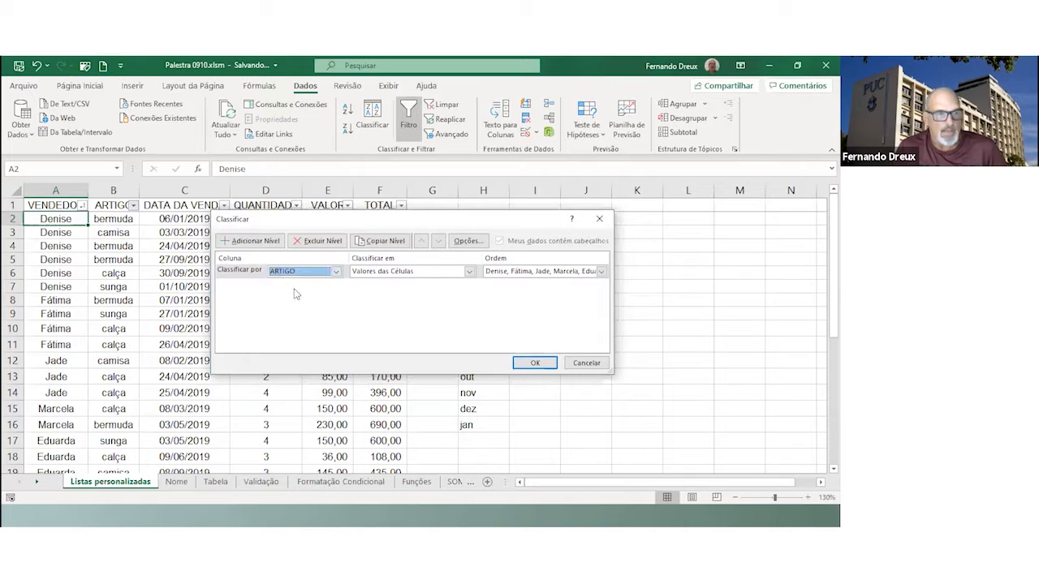
{"action": "left_click", "coordinate": [601, 271]}
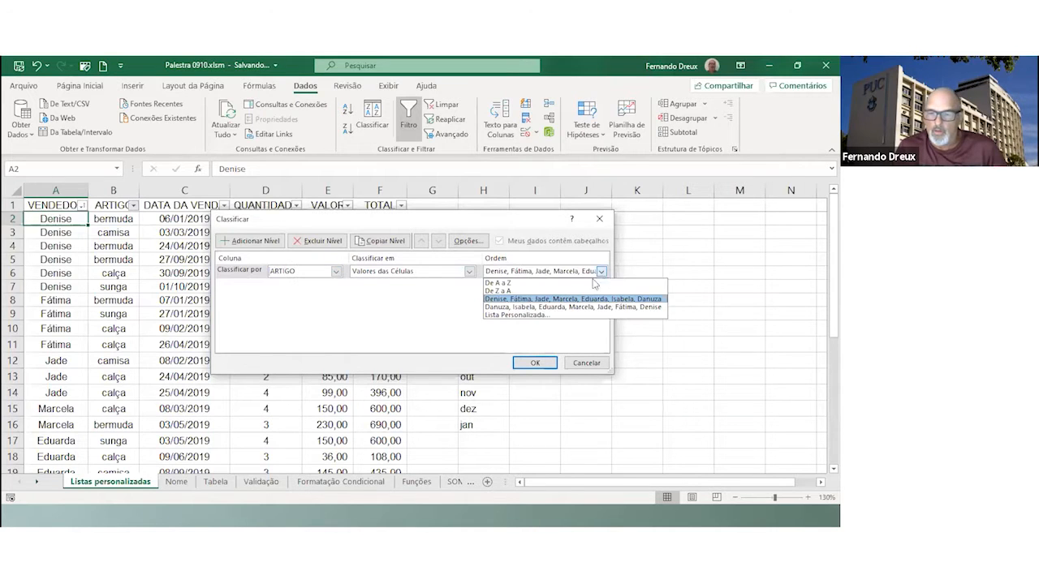
{"action": "left_click", "coordinate": [532, 316]}
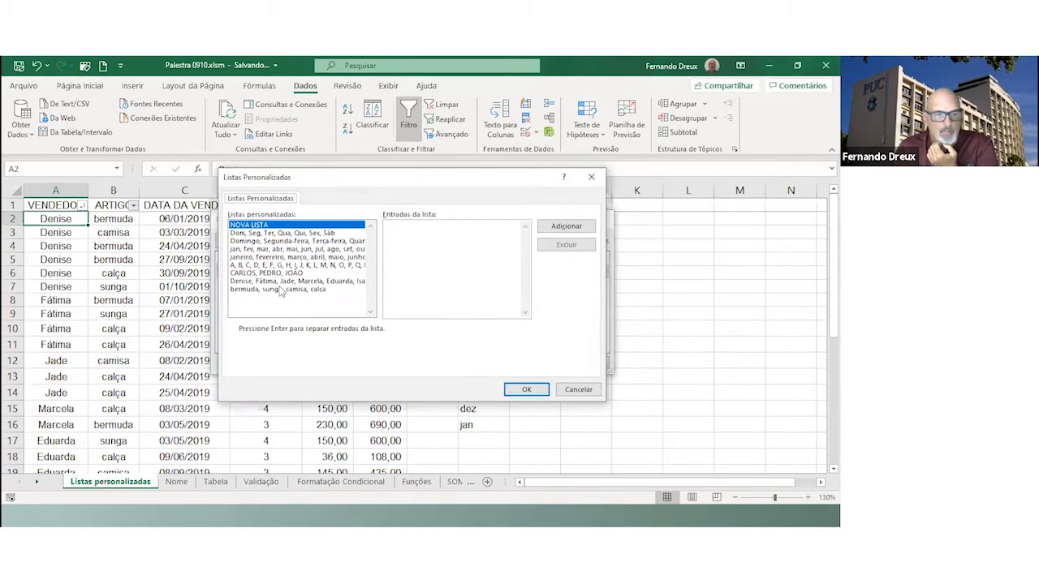
{"action": "left_click", "coordinate": [274, 290]}
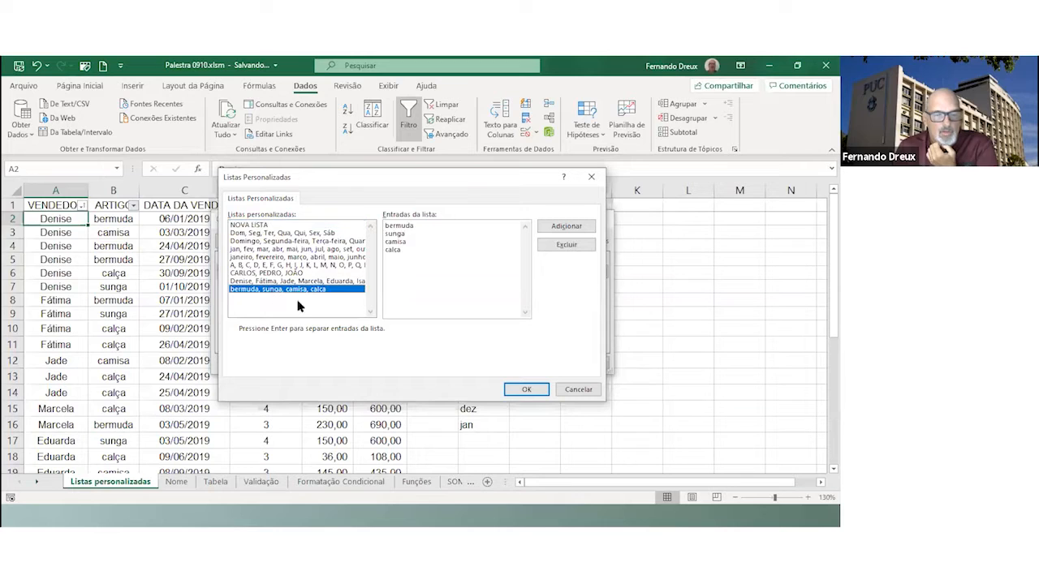
{"action": "left_click", "coordinate": [526, 390]}
{"action": "left_click", "coordinate": [531, 363]}
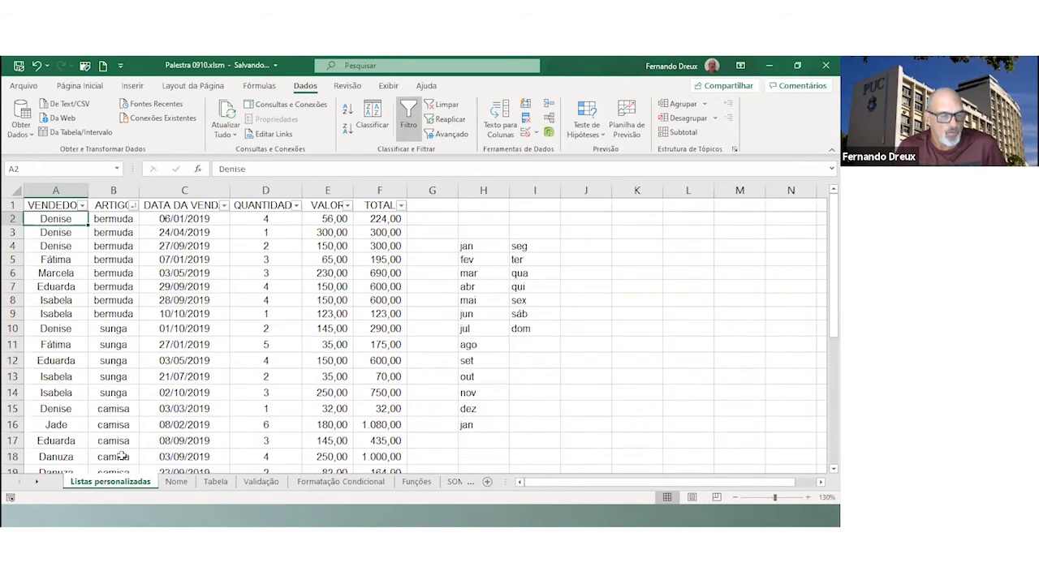
{"action": "scroll", "coordinate": [116, 344], "scroll_direction": "down", "scroll_amount": 5}
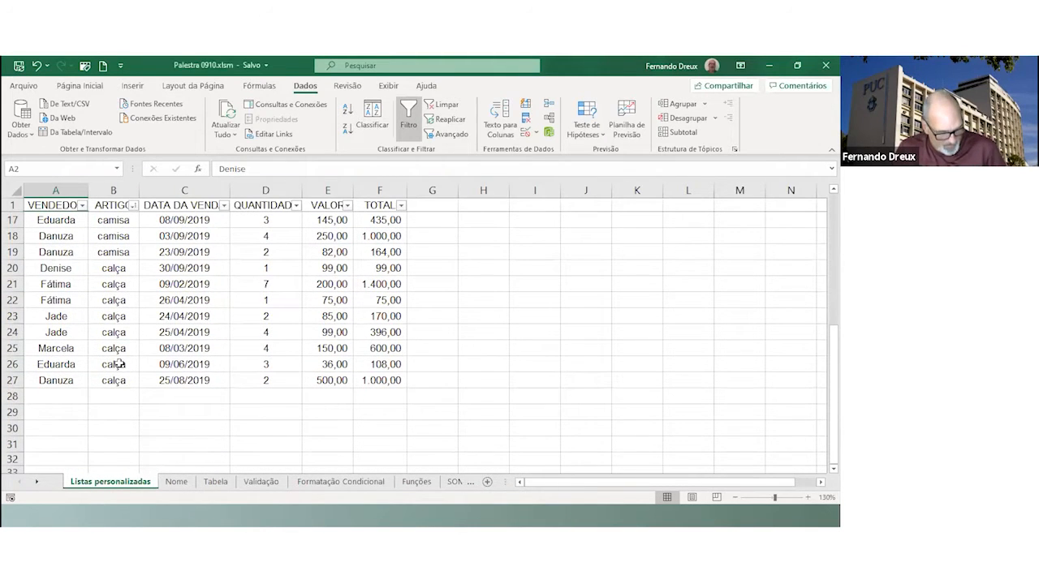
Look at the PROGRAMAÇÃO DO EVENTO slide and return to the Excel workbook
{"action": "key", "text": "alt+Tab"}
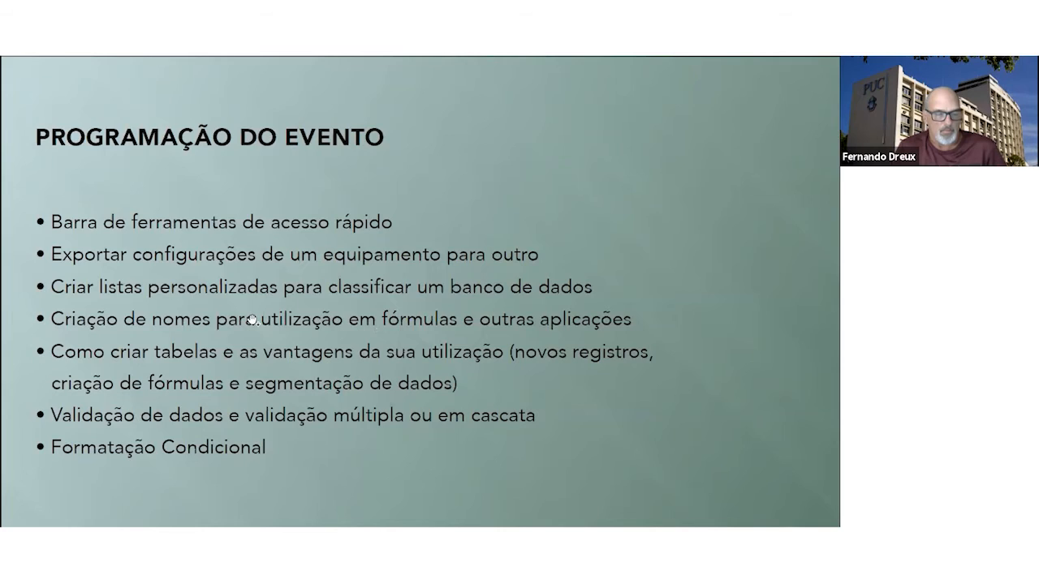
{"action": "key", "text": "alt+Tab"}
{"action": "scroll", "coordinate": [186, 304], "scroll_direction": "up", "scroll_amount": 3}
{"action": "scroll", "coordinate": [186, 304], "scroll_direction": "up", "scroll_amount": 1}
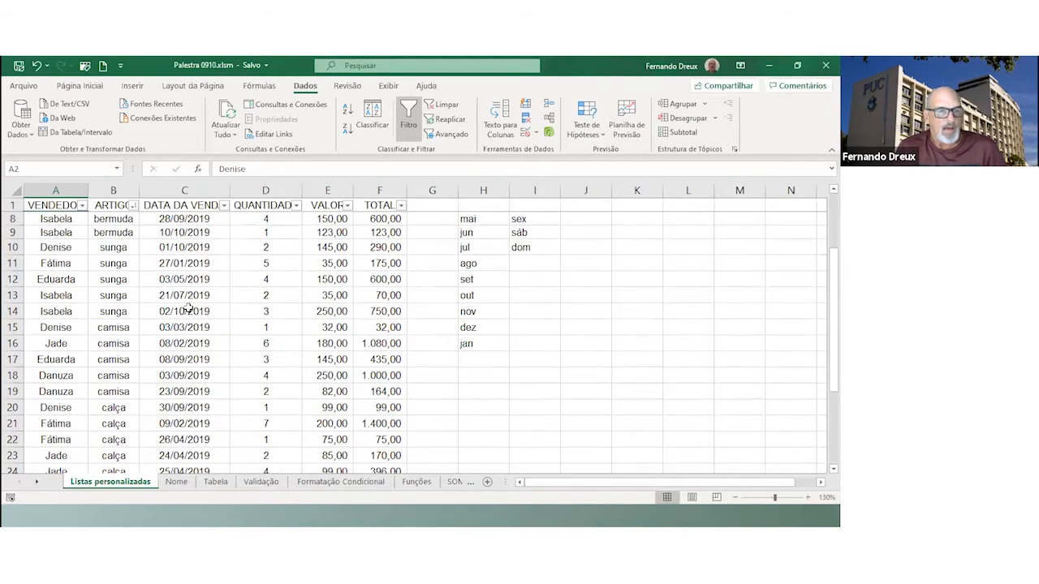
On the Nome sheet, select the VENDEDOR, ARTIGO, VALOR and DATA data ranges one by one to check their defined names
{"action": "left_click", "coordinate": [176, 481]}
{"action": "left_click_drag", "start_coordinate": [133, 213], "coordinate": [142, 377]}
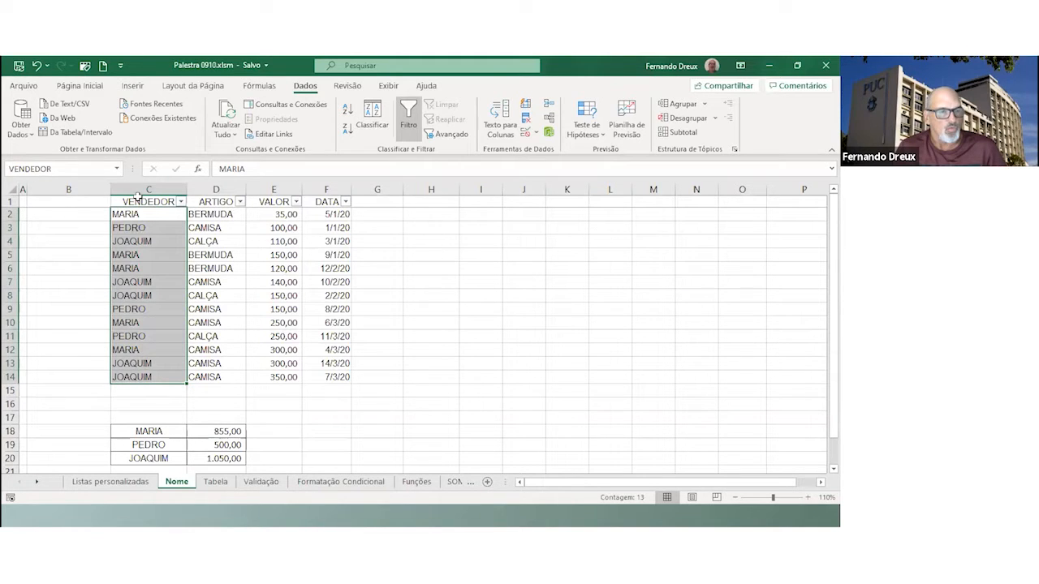
{"action": "left_click_drag", "start_coordinate": [219, 215], "coordinate": [231, 365]}
{"action": "left_click_drag", "start_coordinate": [288, 213], "coordinate": [283, 363]}
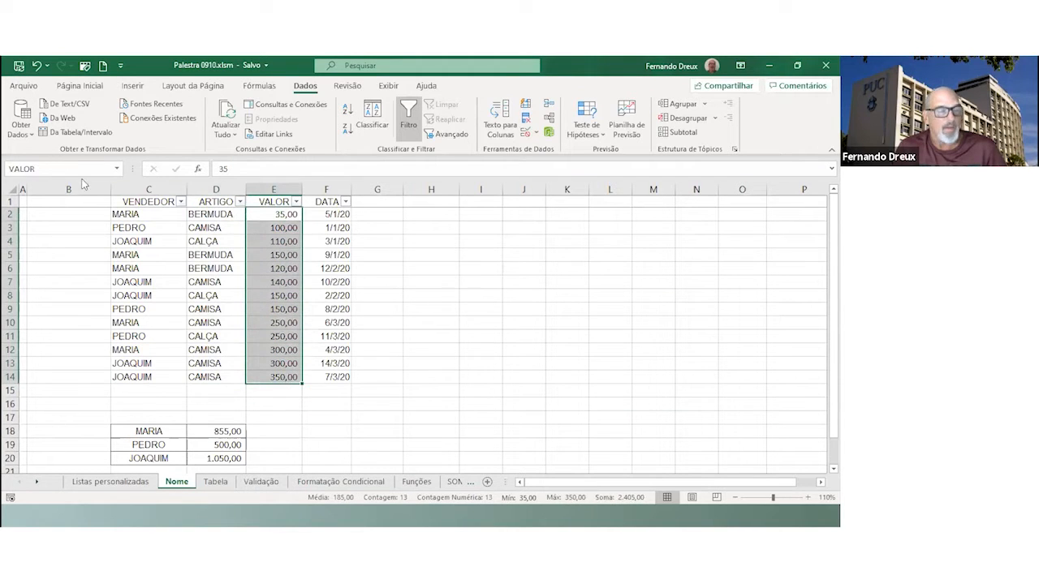
{"action": "left_click_drag", "start_coordinate": [332, 302], "coordinate": [333, 378]}
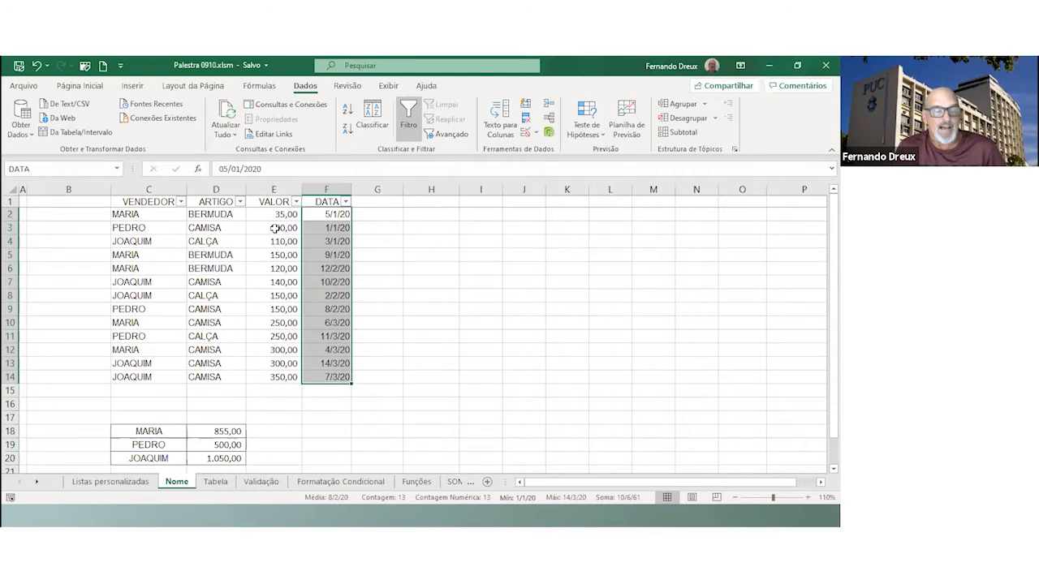
Review the SOMASE function arguments in D18 without changing them, and fill the formula down to D20
{"action": "scroll", "coordinate": [321, 228], "scroll_direction": "down", "scroll_amount": 2}
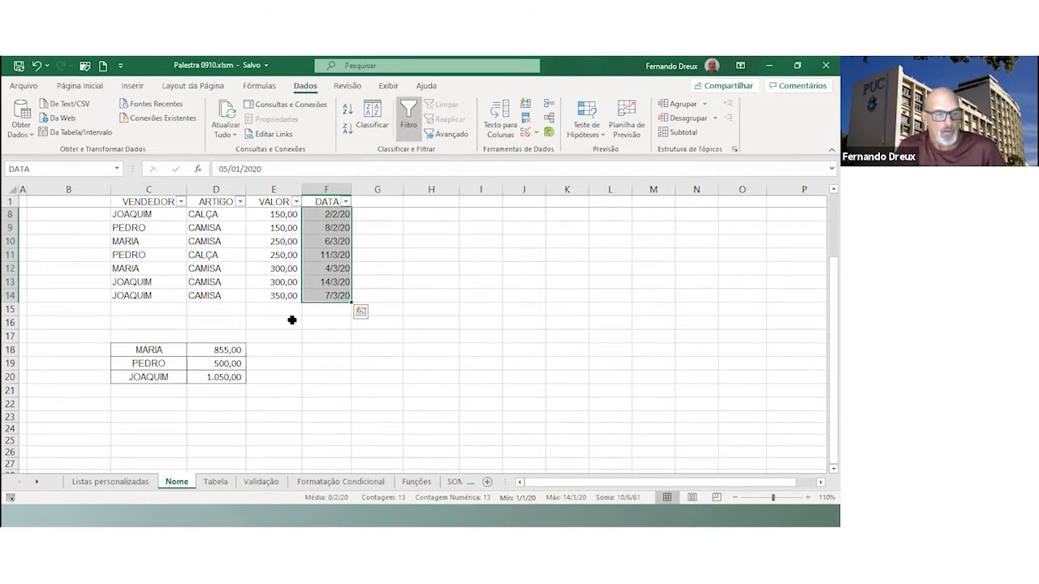
{"action": "left_click", "coordinate": [208, 351]}
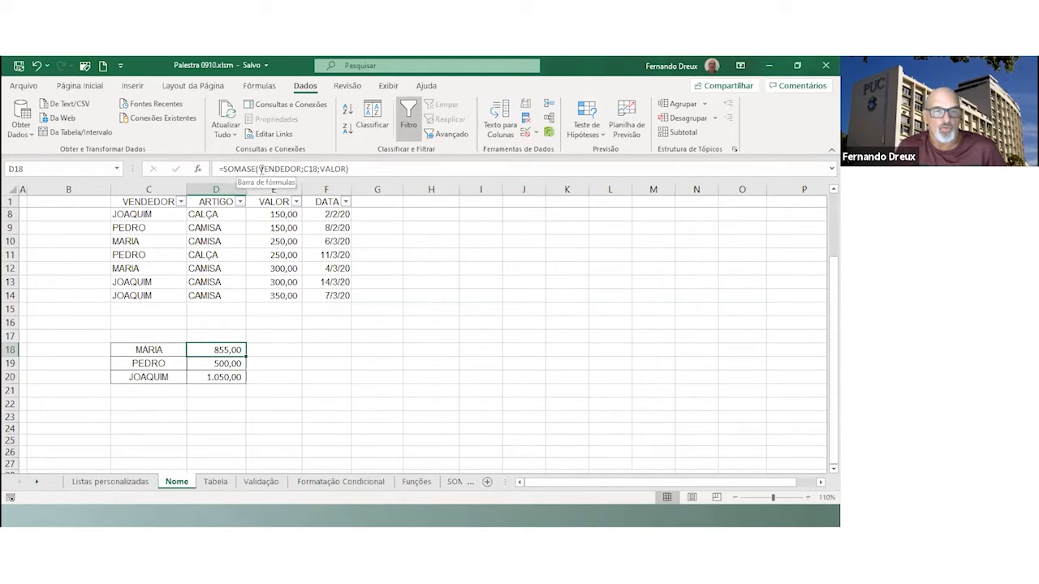
{"action": "left_click", "coordinate": [198, 169]}
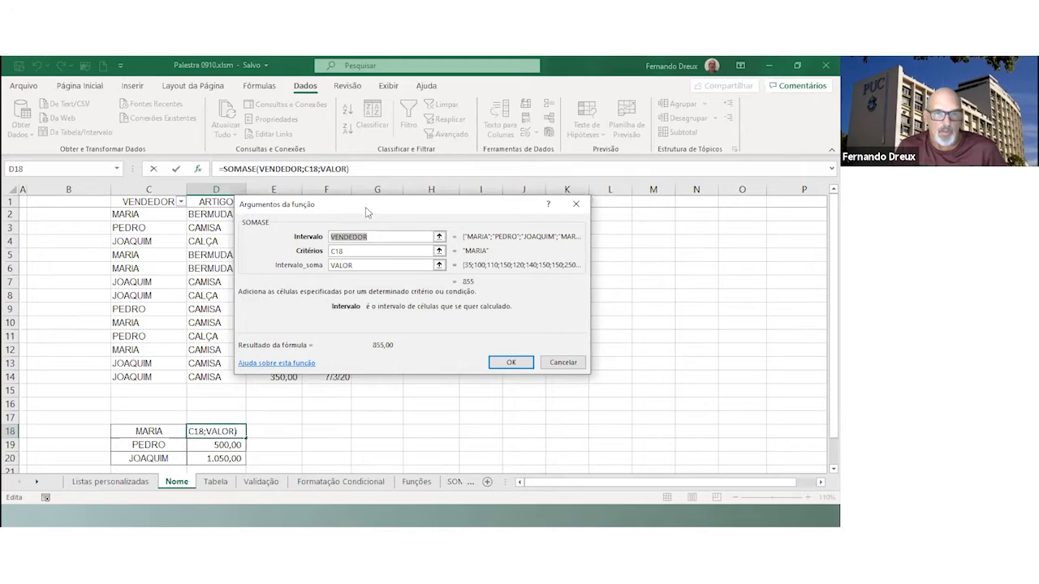
{"action": "left_click_drag", "start_coordinate": [370, 204], "coordinate": [473, 195]}
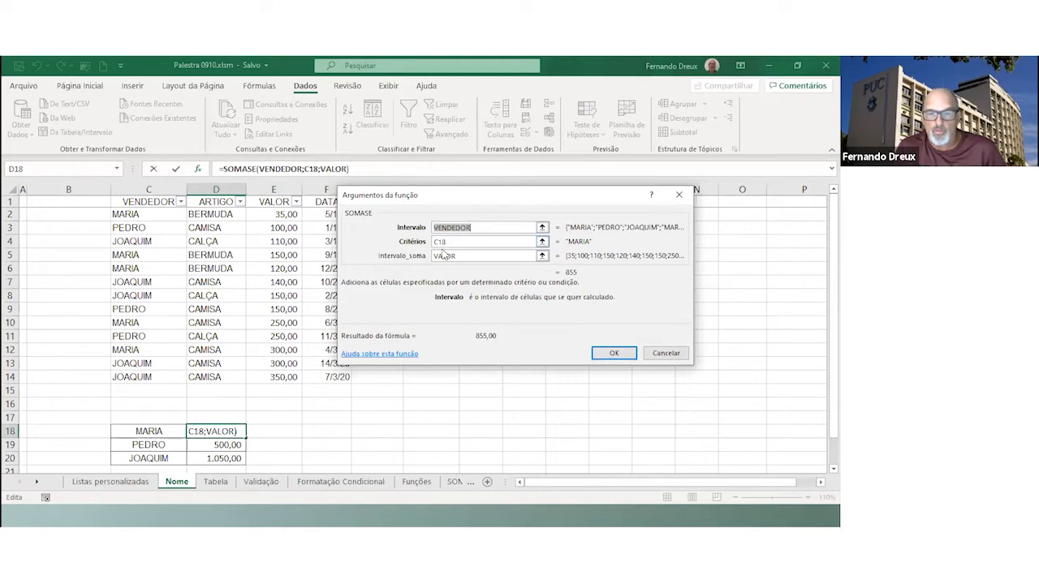
{"action": "left_click", "coordinate": [599, 353]}
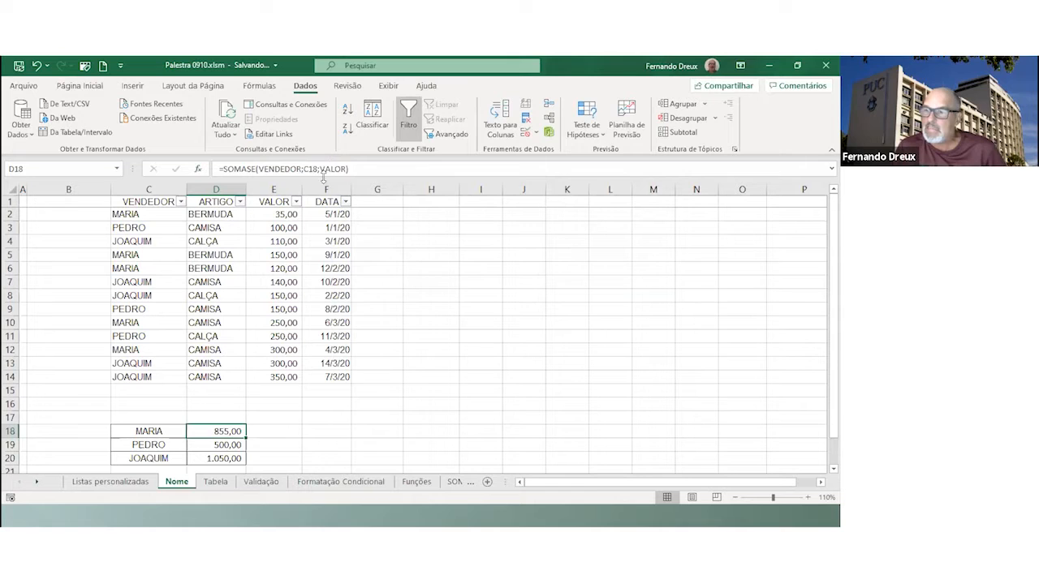
{"action": "scroll", "coordinate": [304, 283], "scroll_direction": "down", "scroll_amount": 1}
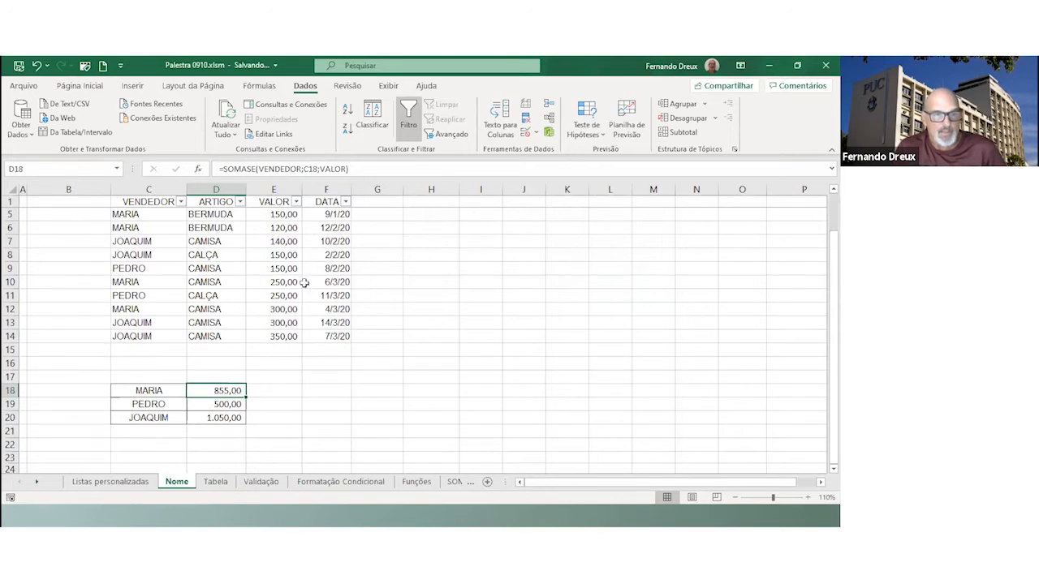
{"action": "left_click_drag", "start_coordinate": [245, 394], "coordinate": [246, 423]}
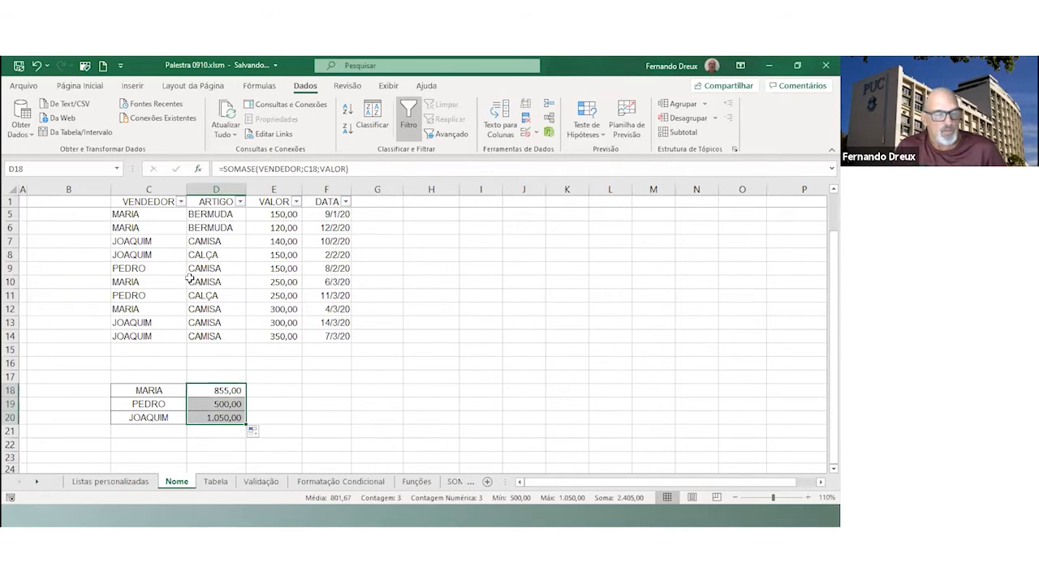
Select the range C2:C14 to check its name, and examine how the formula in D18 uses the named ranges
{"action": "scroll", "coordinate": [195, 283], "scroll_direction": "up", "scroll_amount": 1}
{"action": "left_click_drag", "start_coordinate": [149, 214], "coordinate": [146, 377]}
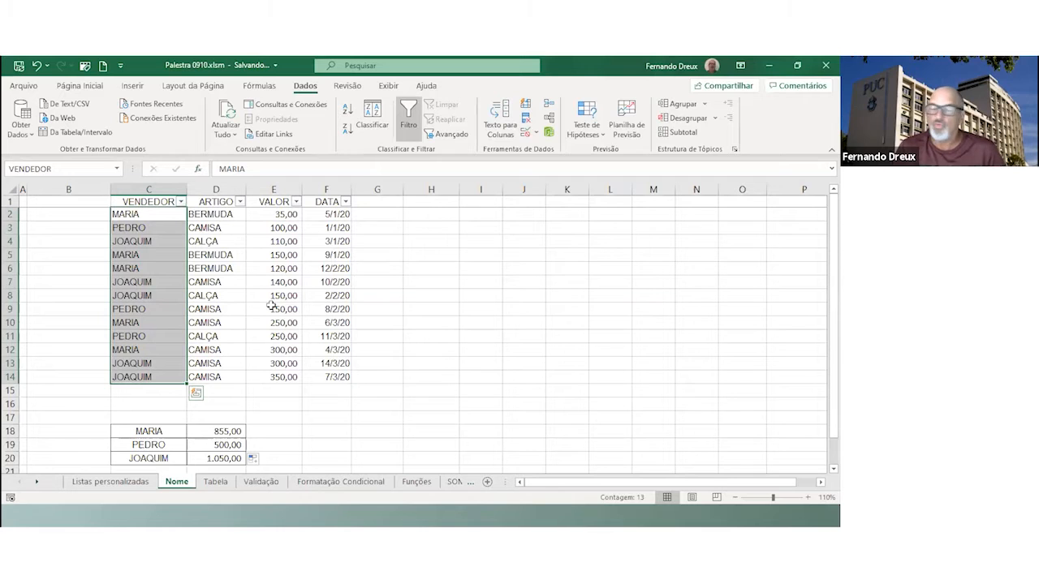
{"action": "scroll", "coordinate": [327, 284], "scroll_direction": "down", "scroll_amount": 2}
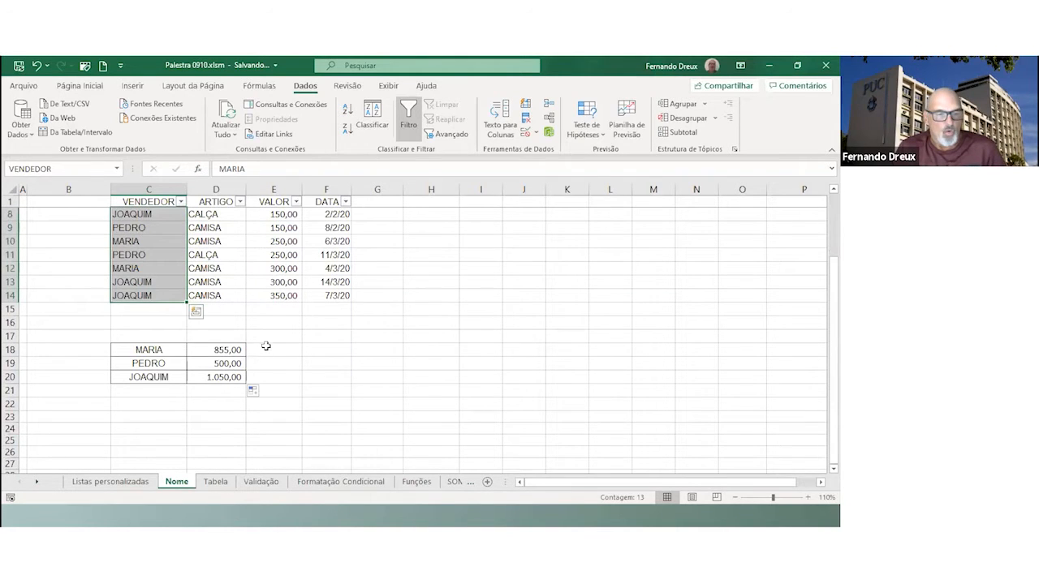
{"action": "left_click", "coordinate": [205, 351]}
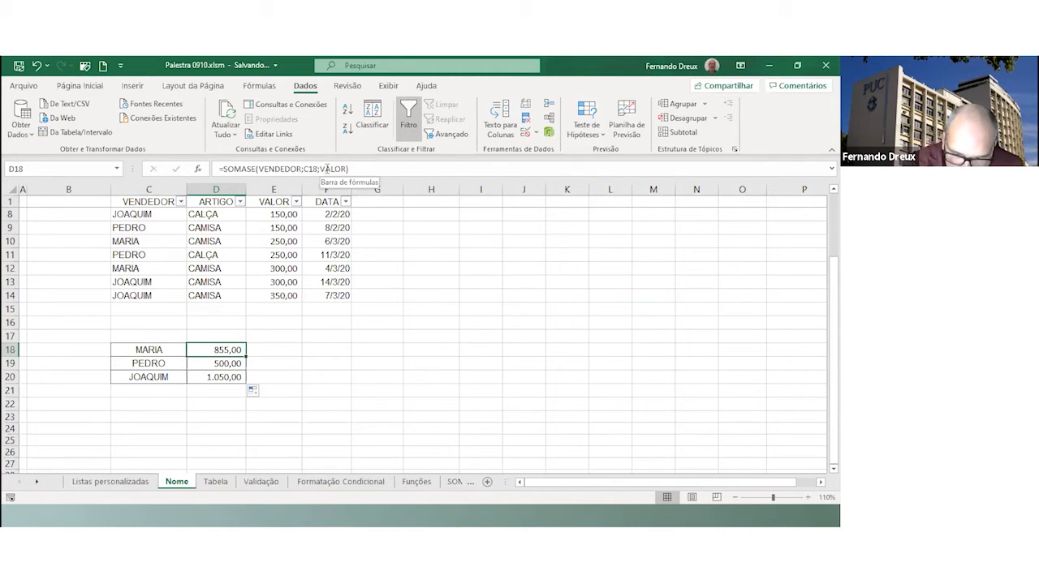
Look at the PROGRAMAÇÃO DO EVENTO slide, return to the Excel workbook and open the Tabela sheet
{"action": "key", "text": "alt+Tab"}
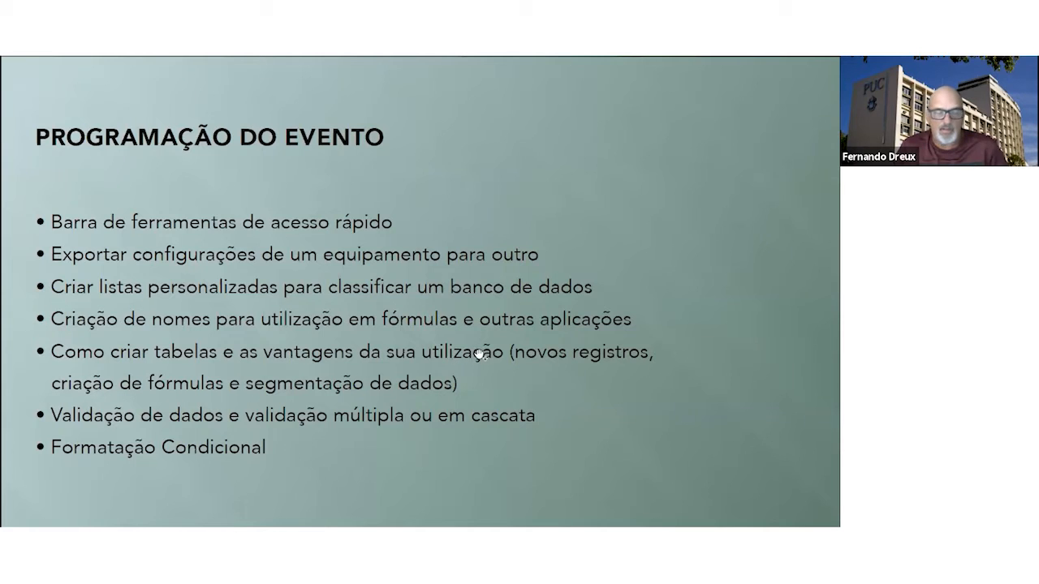
{"action": "key", "text": "alt+Tab"}
{"action": "left_click", "coordinate": [215, 481]}
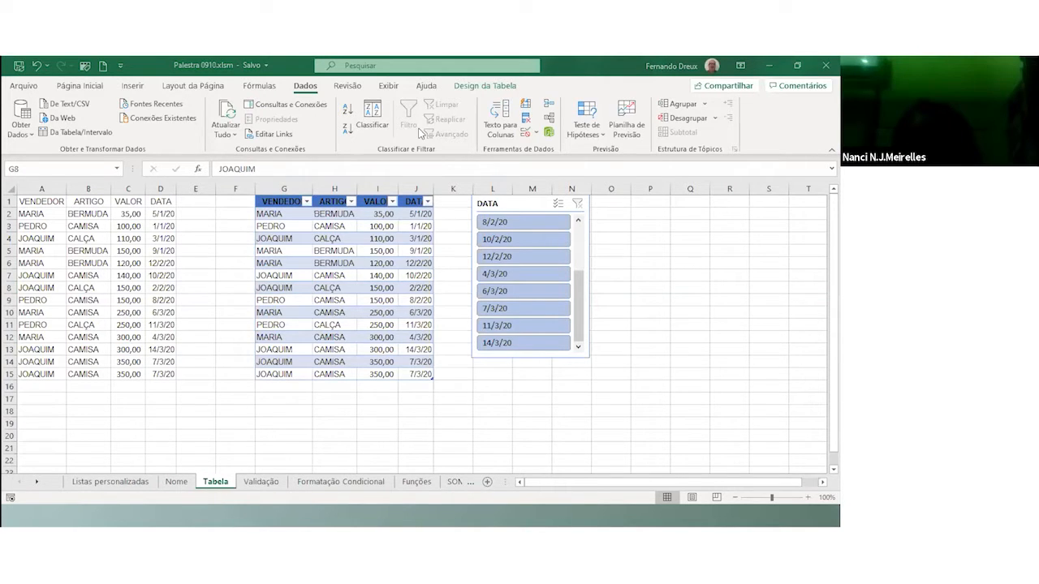
Compare the plain data range A1:D15 with the formatted table in G1:J15 by selecting cells in each
{"action": "left_click", "coordinate": [288, 401]}
{"action": "left_click_drag", "start_coordinate": [28, 201], "coordinate": [168, 374]}
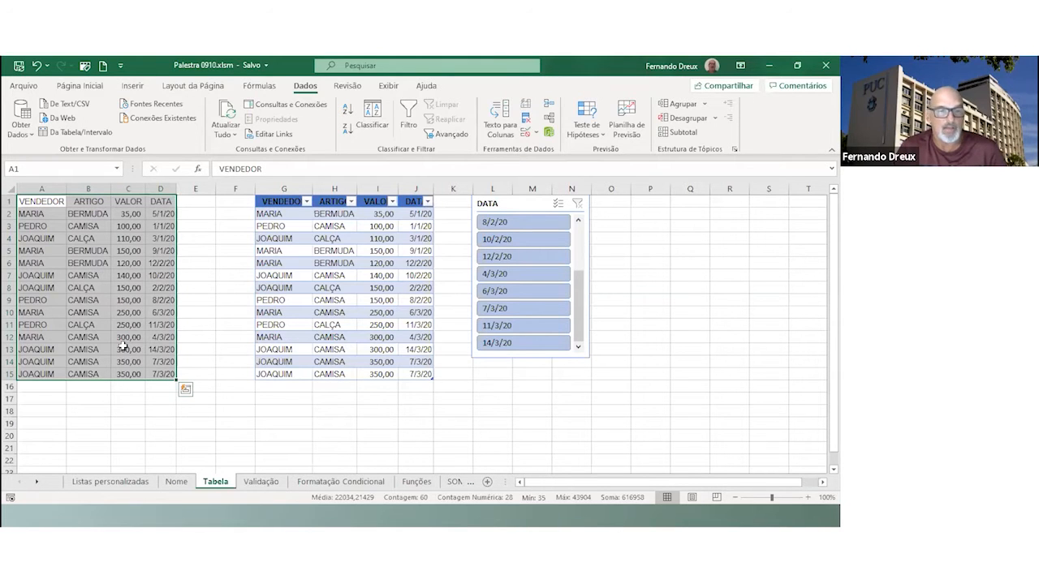
{"action": "left_click", "coordinate": [365, 278]}
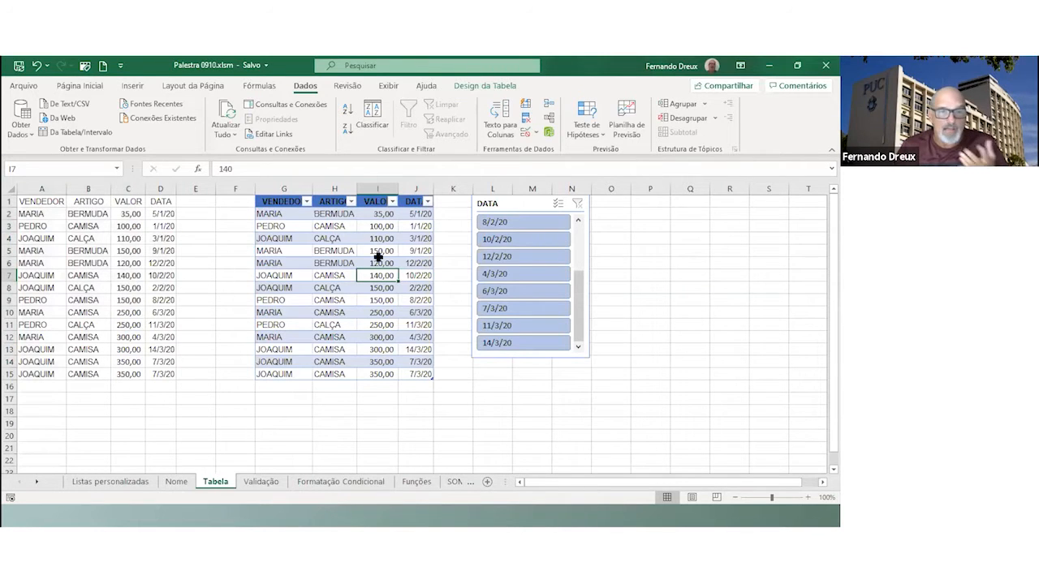
{"action": "left_click_drag", "start_coordinate": [36, 215], "coordinate": [148, 374]}
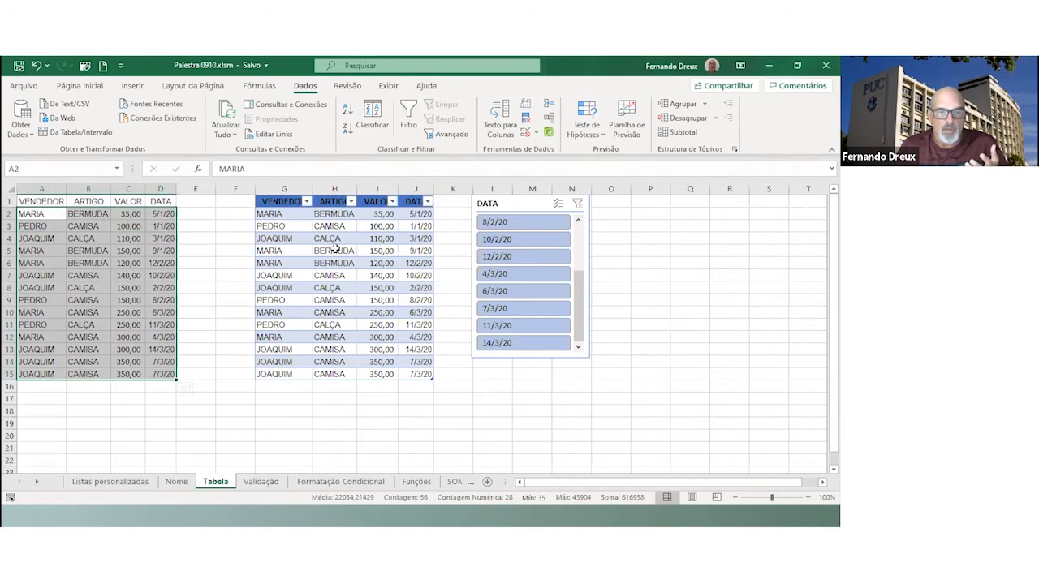
{"action": "left_click", "coordinate": [308, 236]}
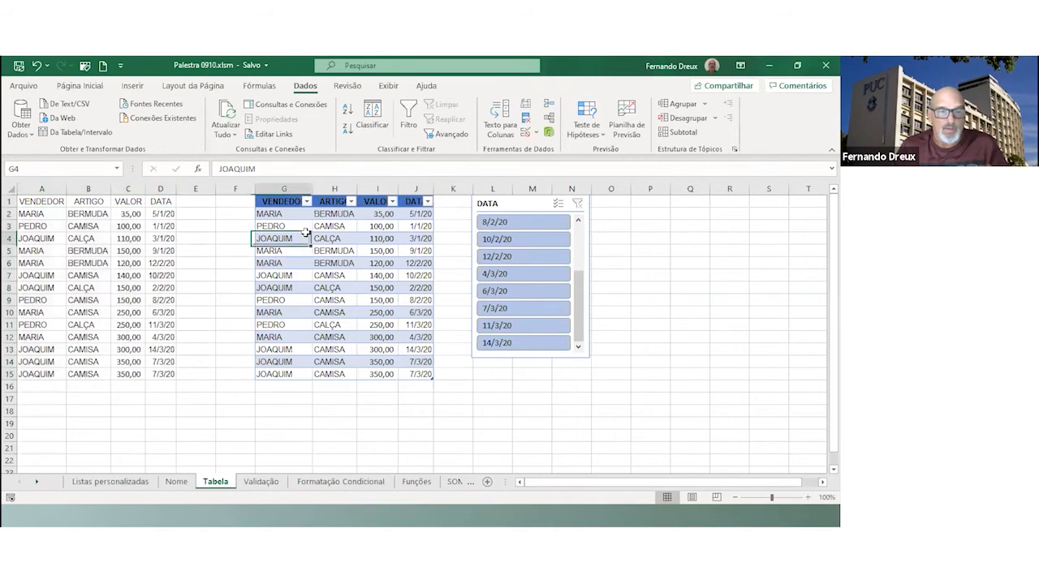
{"action": "left_click", "coordinate": [101, 241]}
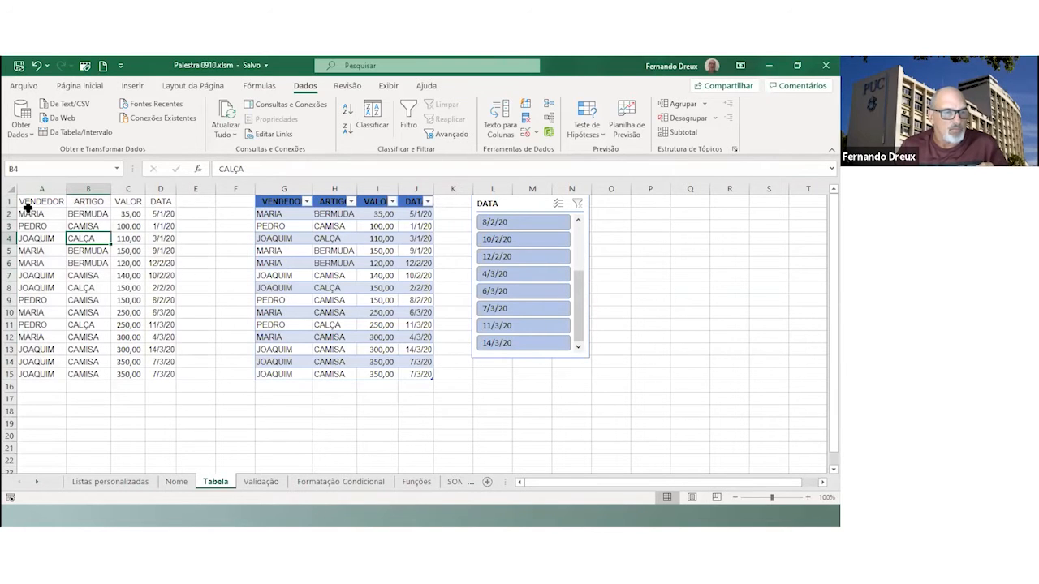
{"action": "left_click", "coordinate": [32, 272]}
{"action": "left_click", "coordinate": [115, 253]}
{"action": "left_click", "coordinate": [162, 218]}
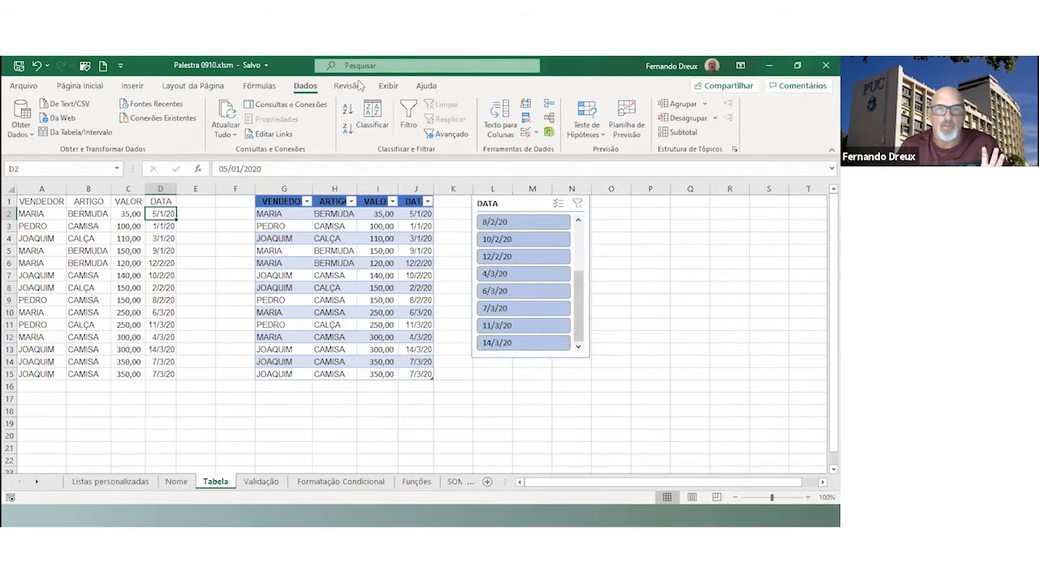
{"action": "left_click", "coordinate": [324, 263]}
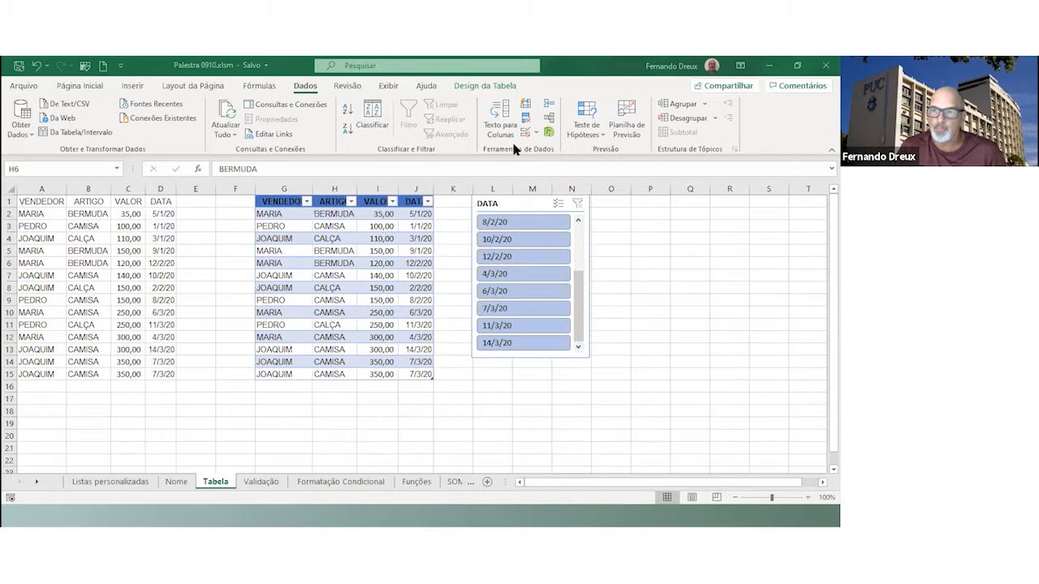
{"action": "left_click", "coordinate": [323, 252]}
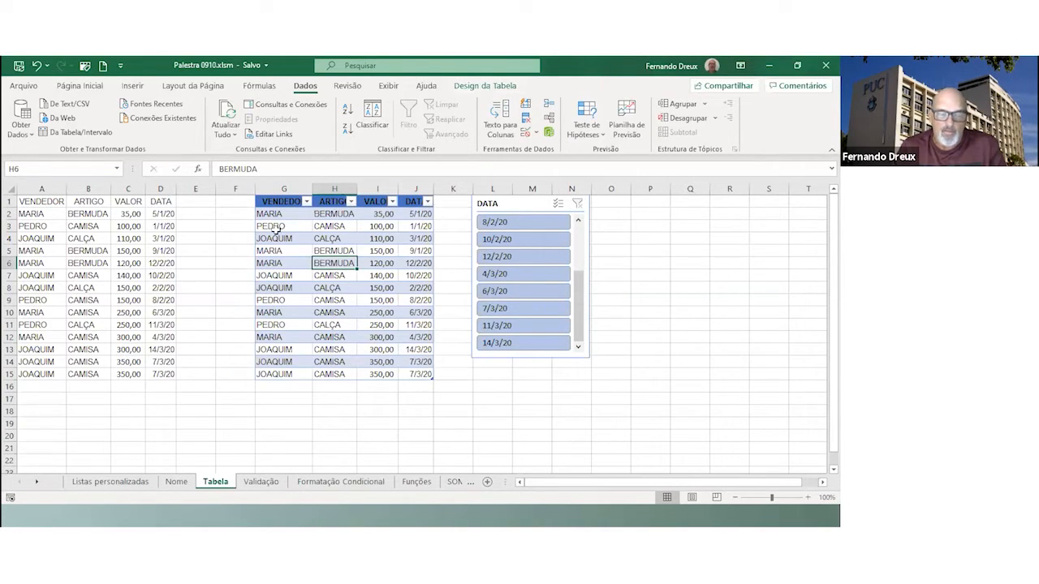
Convert the range A1:D15 into a table, keeping its first row as headers
{"action": "left_click_drag", "start_coordinate": [38, 201], "coordinate": [163, 374]}
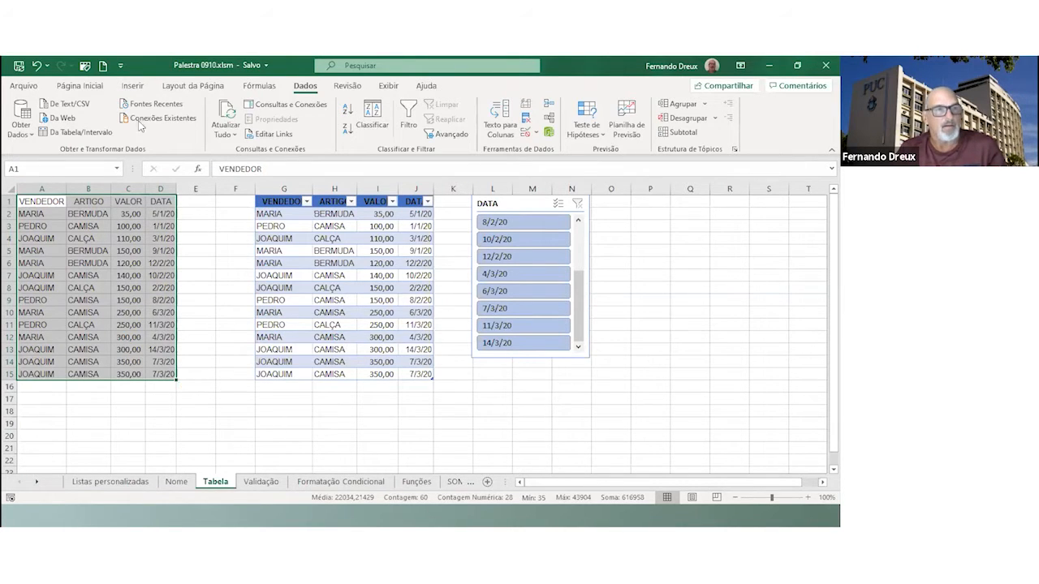
{"action": "left_click", "coordinate": [133, 86]}
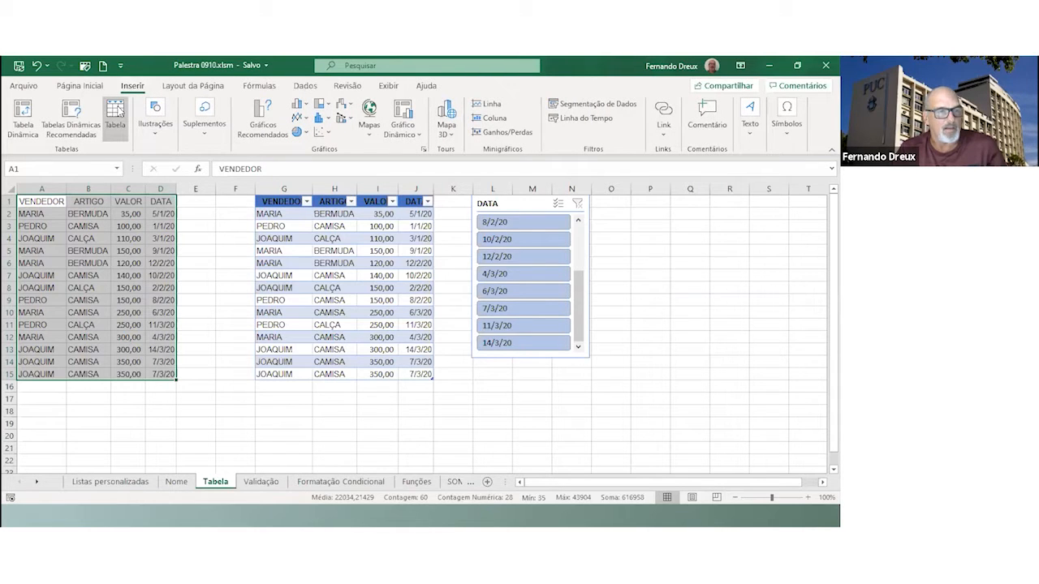
{"action": "left_click", "coordinate": [116, 113]}
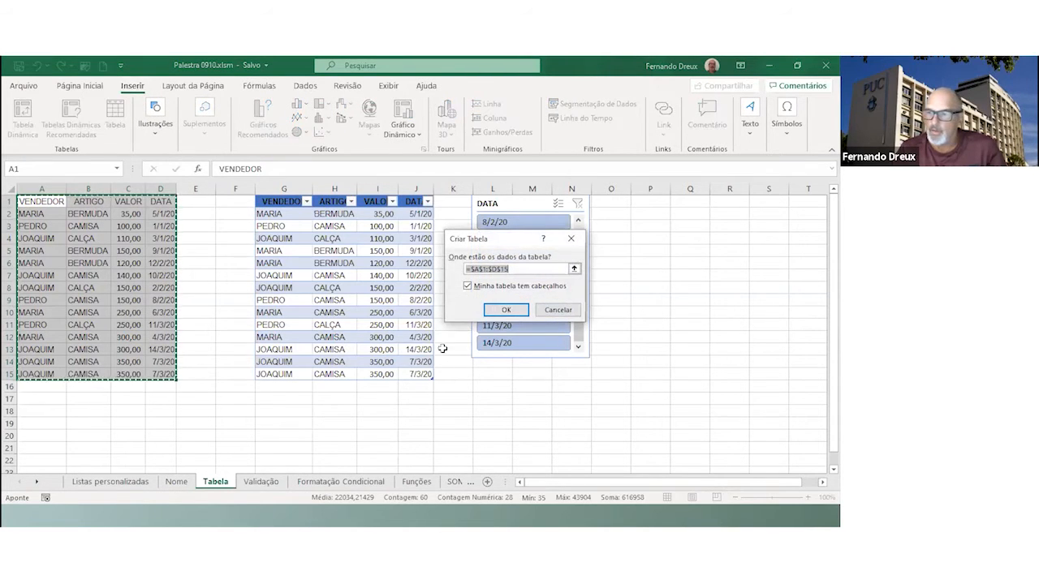
{"action": "left_click", "coordinate": [504, 309]}
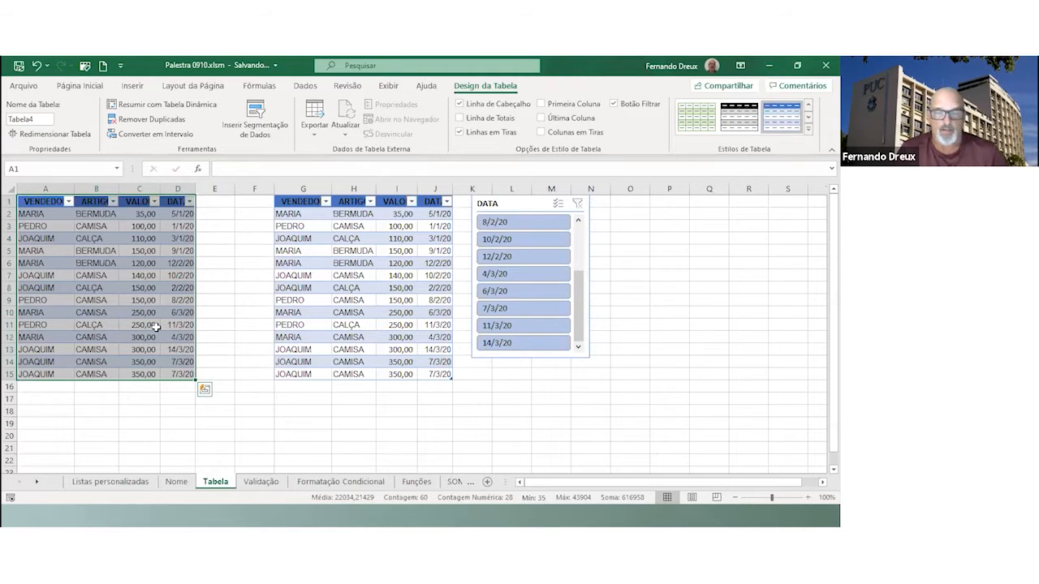
Move the DATA slicer farther from the G:J table and filter by 10/2/20, 4/3/20 and 6/3/20 in turn
{"action": "left_click_drag", "start_coordinate": [532, 204], "coordinate": [573, 213]}
{"action": "left_click", "coordinate": [555, 251]}
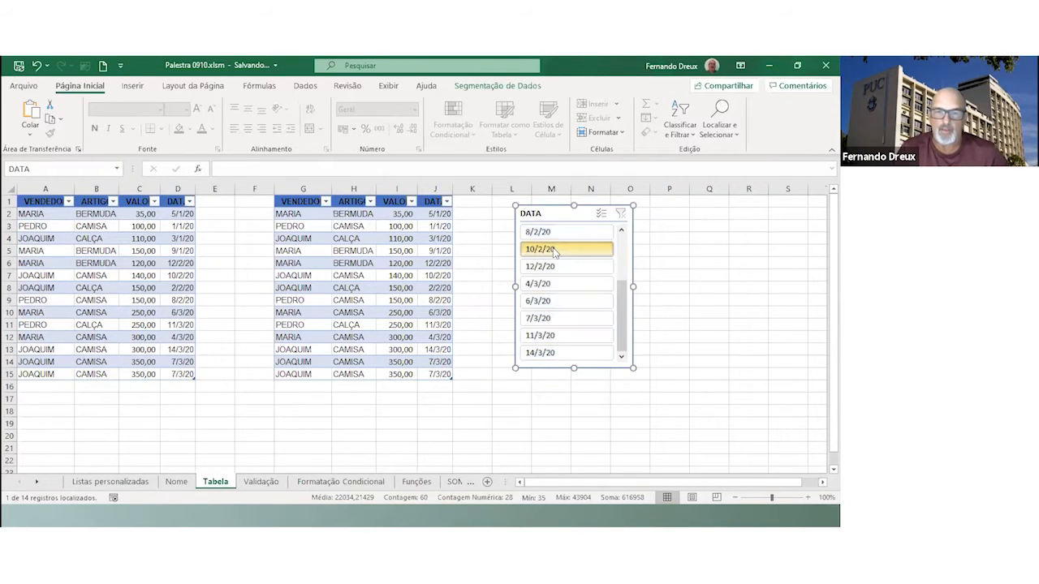
{"action": "left_click", "coordinate": [551, 284]}
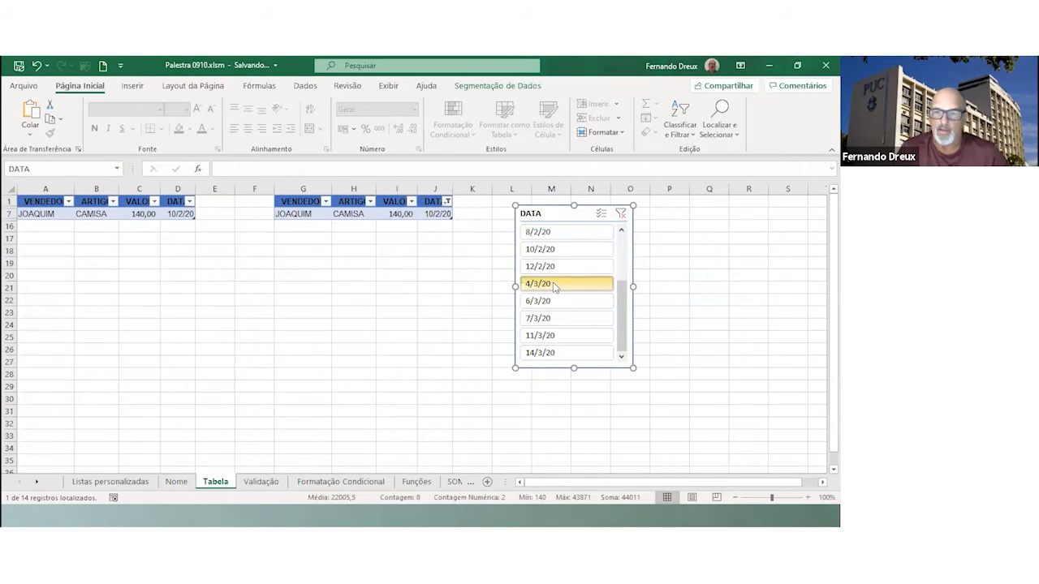
{"action": "left_click", "coordinate": [560, 302]}
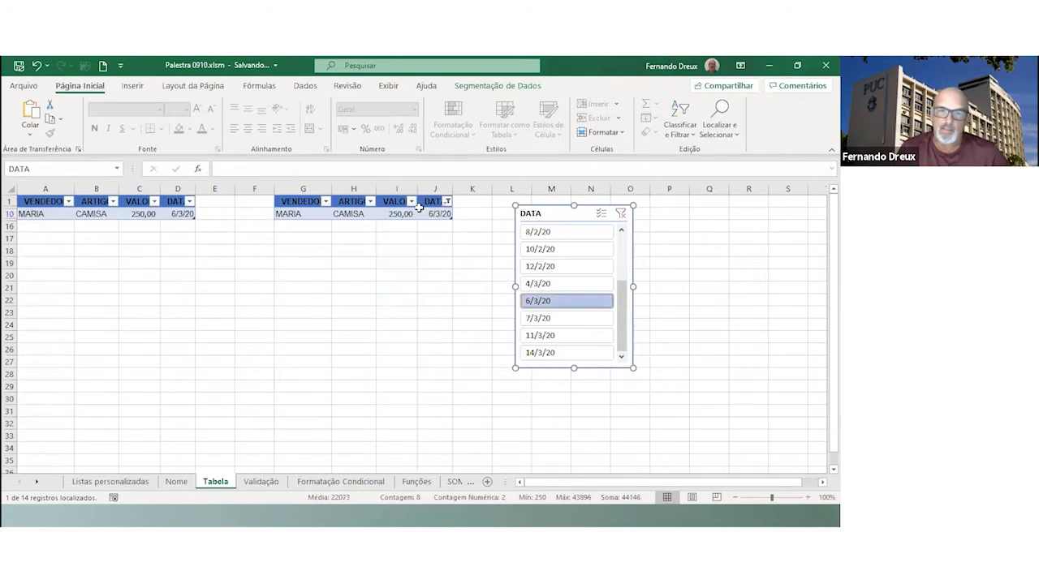
Add 4/3/20 and 12/2/20 to the DATA slicer's selection, and clear the slicer's filter
{"action": "left_click", "coordinate": [572, 283], "text": "ctrl"}
{"action": "left_click", "coordinate": [568, 267], "text": "ctrl"}
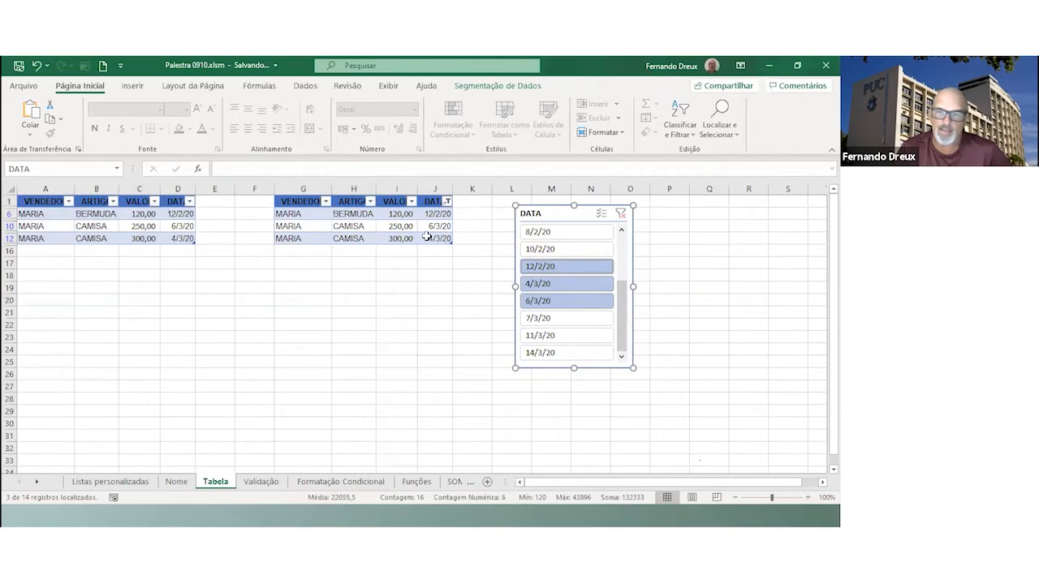
{"action": "left_click", "coordinate": [621, 214]}
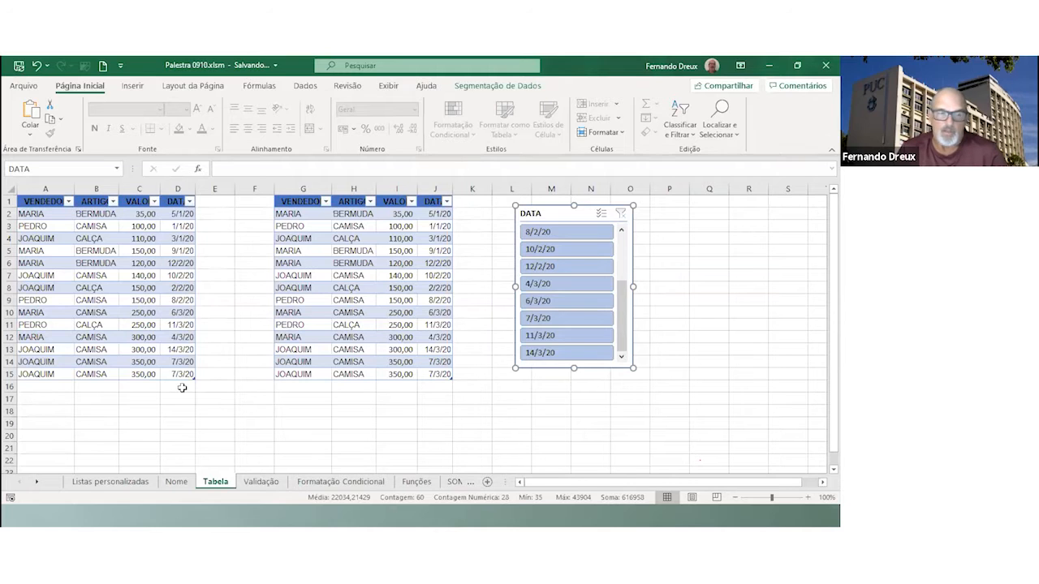
Select the new table in A1:D15 and look at its design options, including Converter em Intervalo
{"action": "left_click_drag", "start_coordinate": [46, 203], "coordinate": [178, 374]}
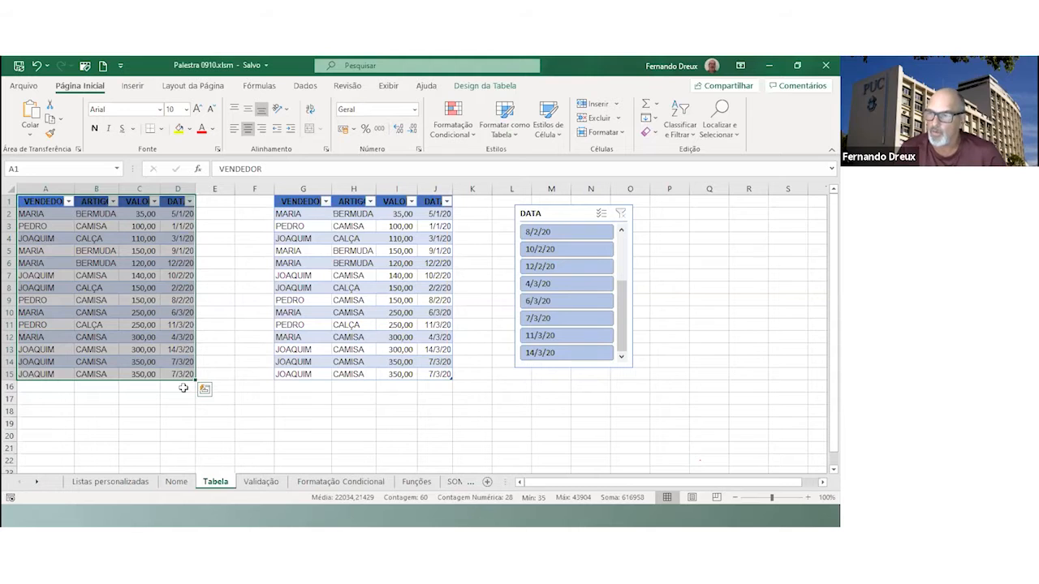
{"action": "left_click", "coordinate": [54, 302]}
{"action": "left_click", "coordinate": [467, 86]}
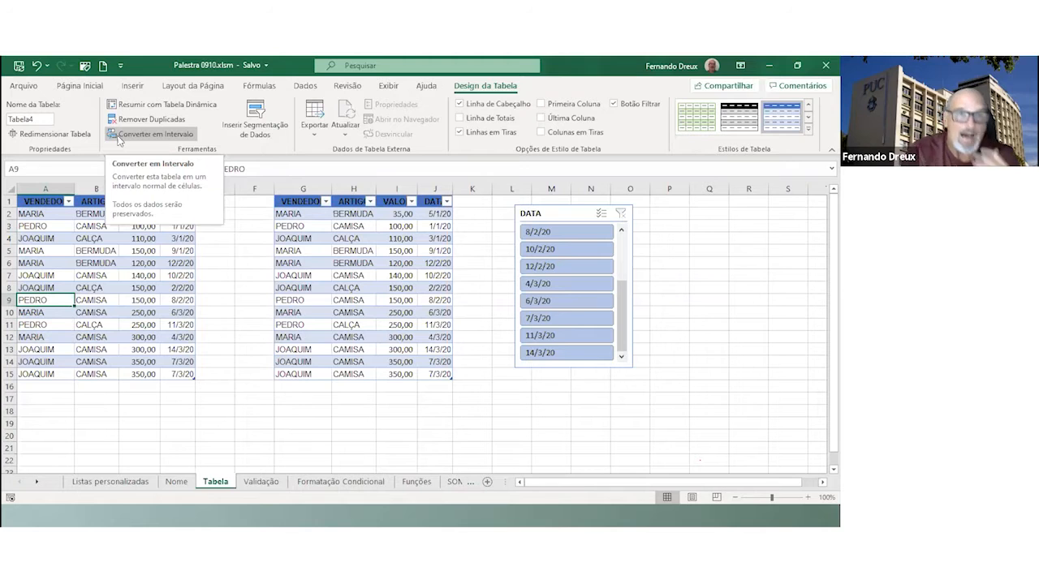
Check the range that Tabela4 refers to in the Name Manager and close it
{"action": "left_click", "coordinate": [259, 86]}
{"action": "left_click", "coordinate": [412, 120]}
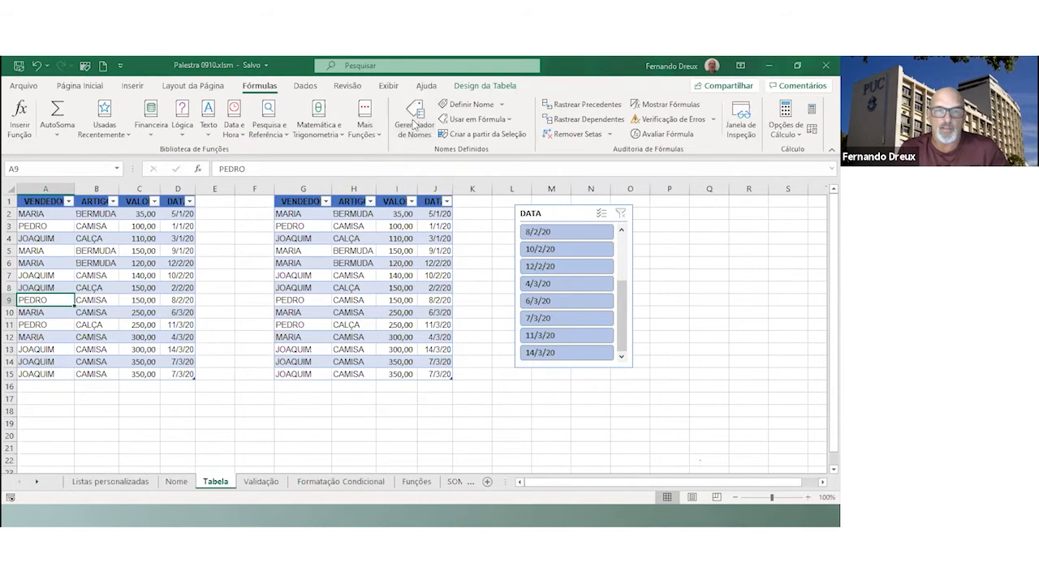
{"action": "scroll", "coordinate": [414, 317], "scroll_direction": "down", "scroll_amount": 8}
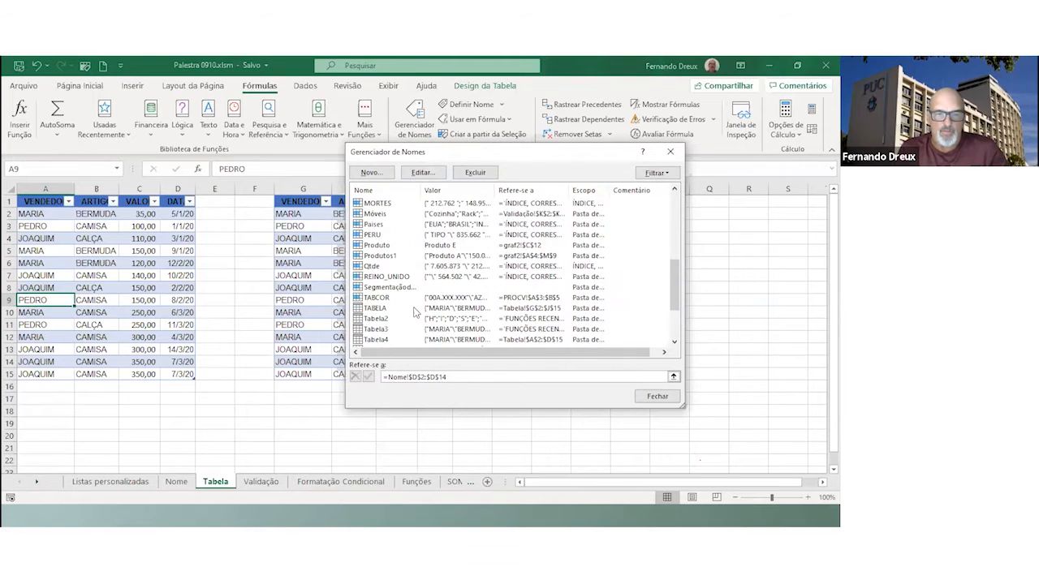
{"action": "left_click", "coordinate": [387, 310]}
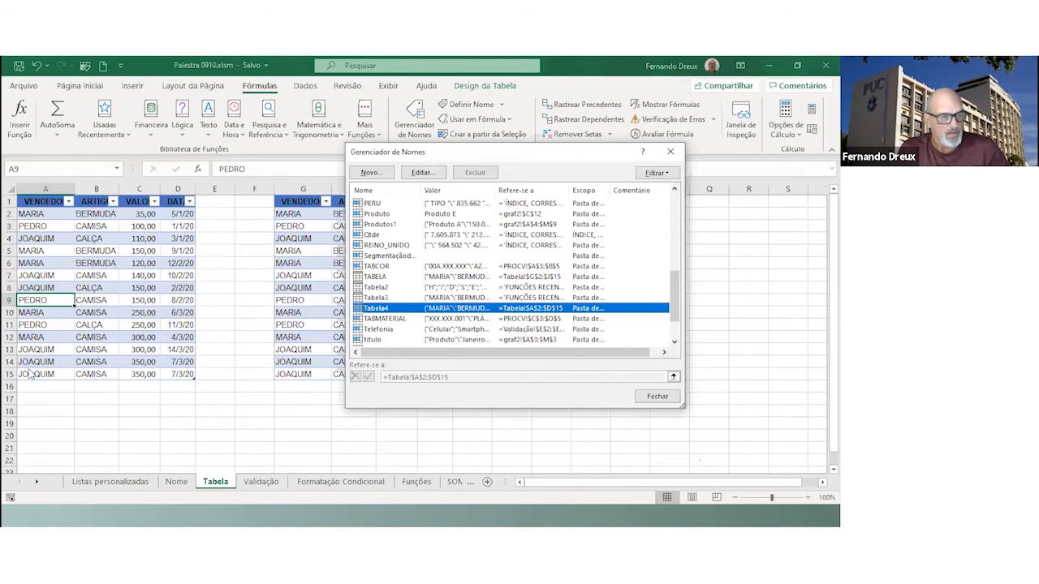
{"action": "left_click", "coordinate": [659, 395]}
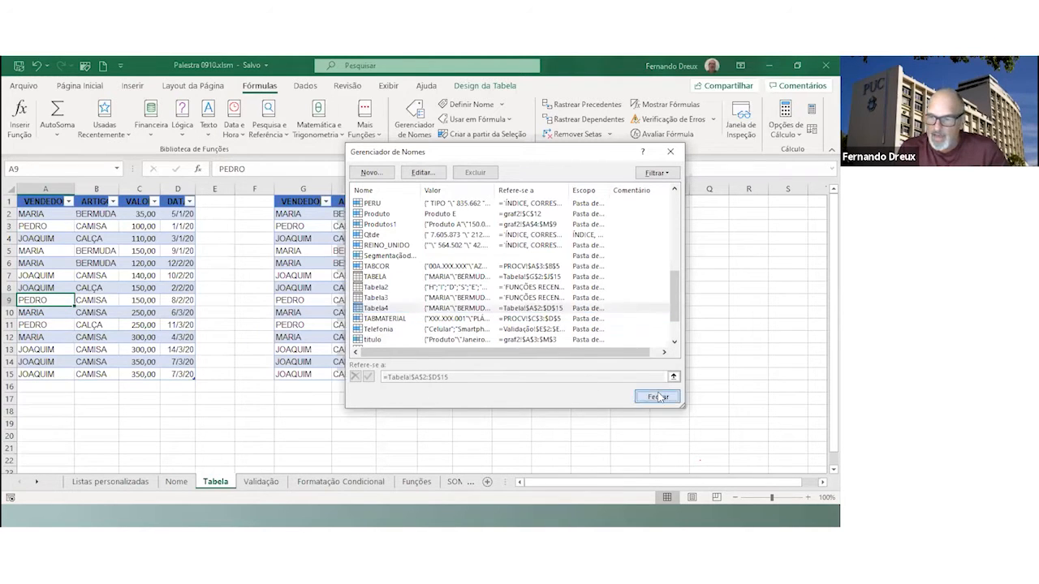
Start a new record directly below the A:D table by entering the same seller name as A2 in A16
{"action": "left_click", "coordinate": [33, 386]}
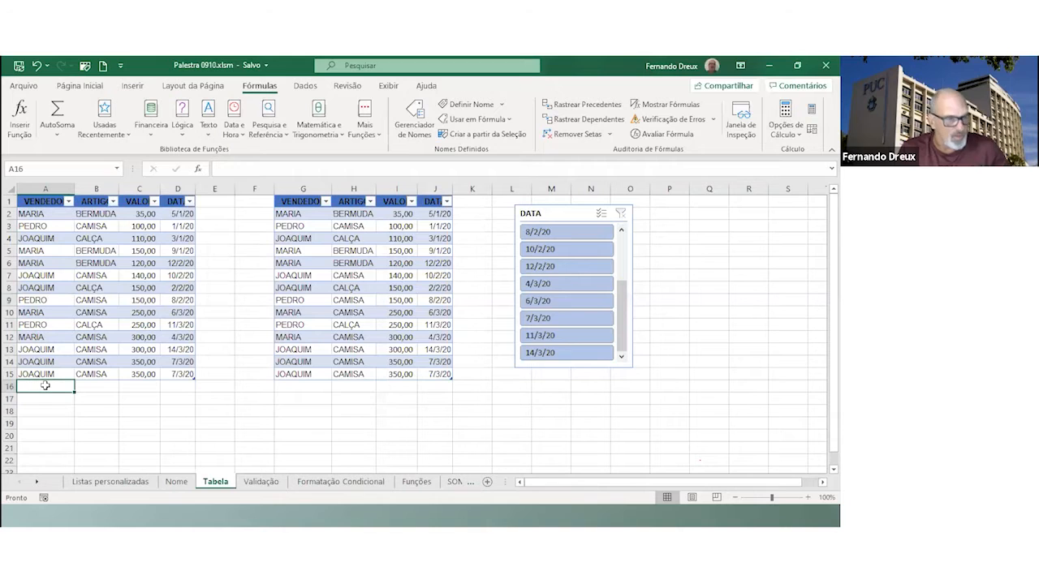
{"action": "key", "text": "Caps_Lock"}
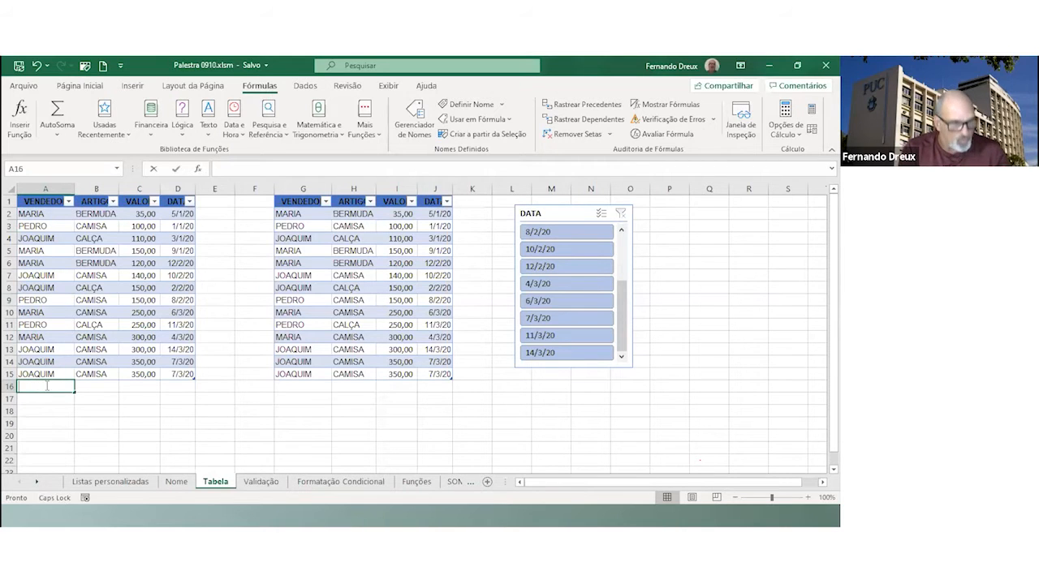
{"action": "type", "text": "M"}
{"action": "key", "text": "Tab"}
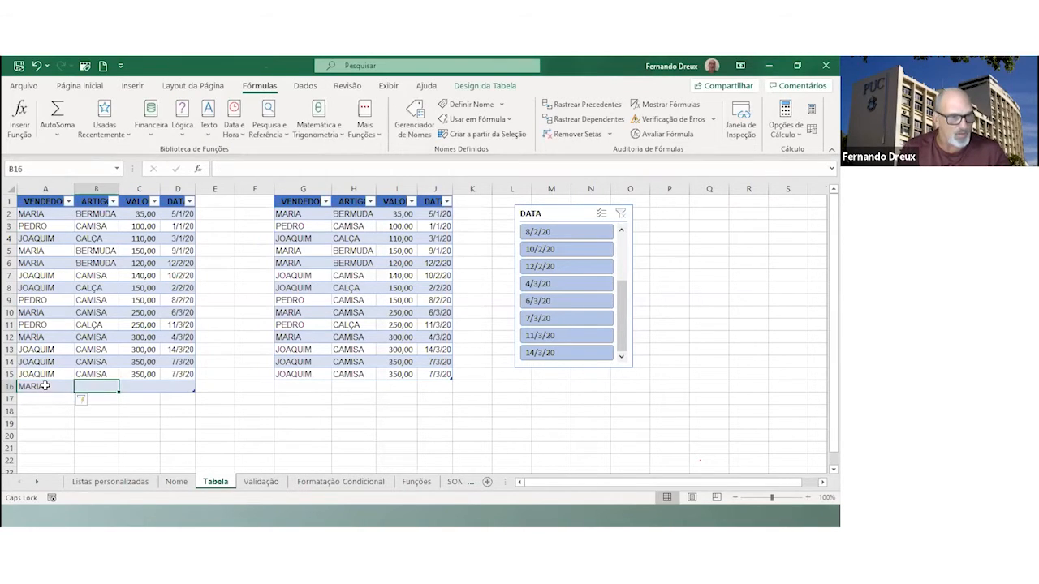
Fill the new record's article, value and date by copying B15:D15 into B16:D16
{"action": "key", "text": "Up"}
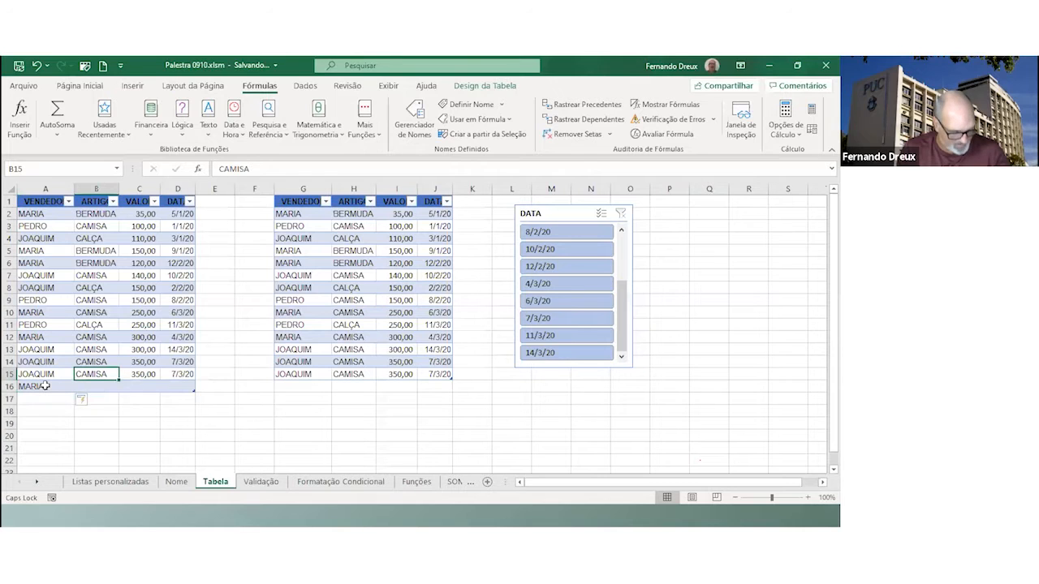
{"action": "key", "text": "shift+Right"}
{"action": "key", "text": "shift+Right"}
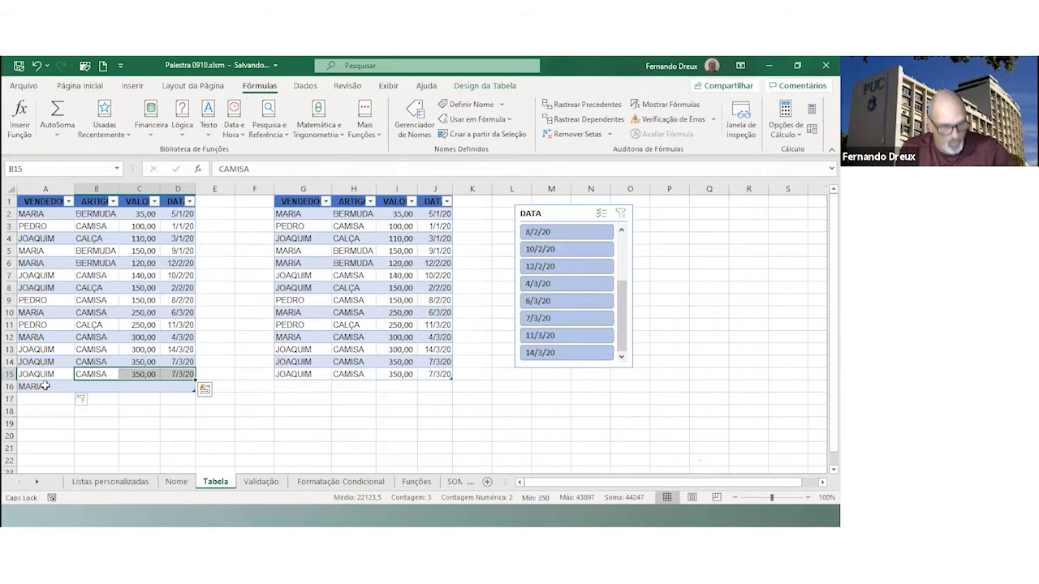
{"action": "key", "text": "ctrl+c"}
{"action": "key", "text": "Down"}
{"action": "key", "text": "Return"}
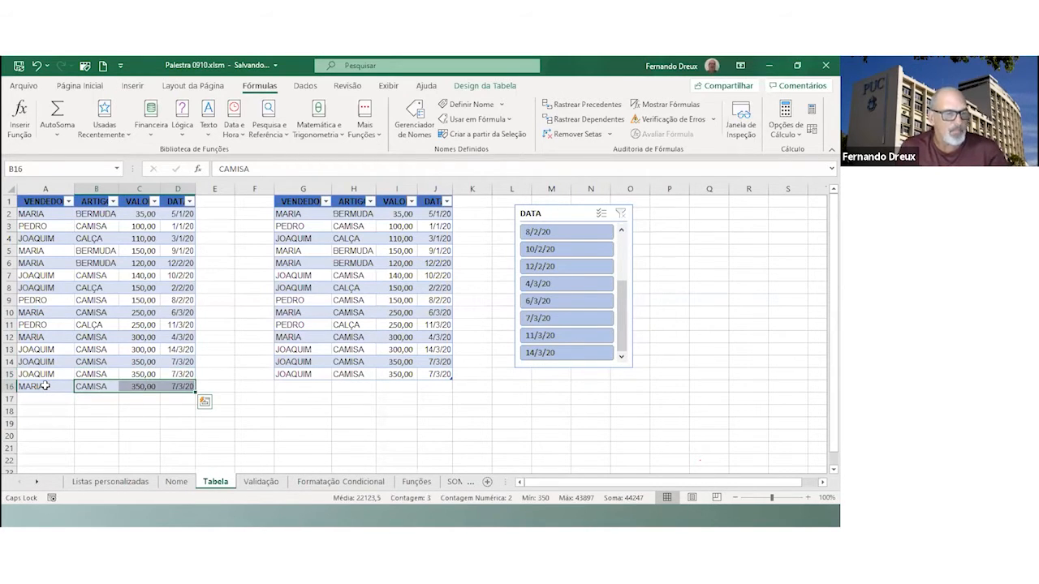
Reopen the Name Manager to check how Tabela4's range covers the added record, and close it
{"action": "left_click", "coordinate": [418, 120]}
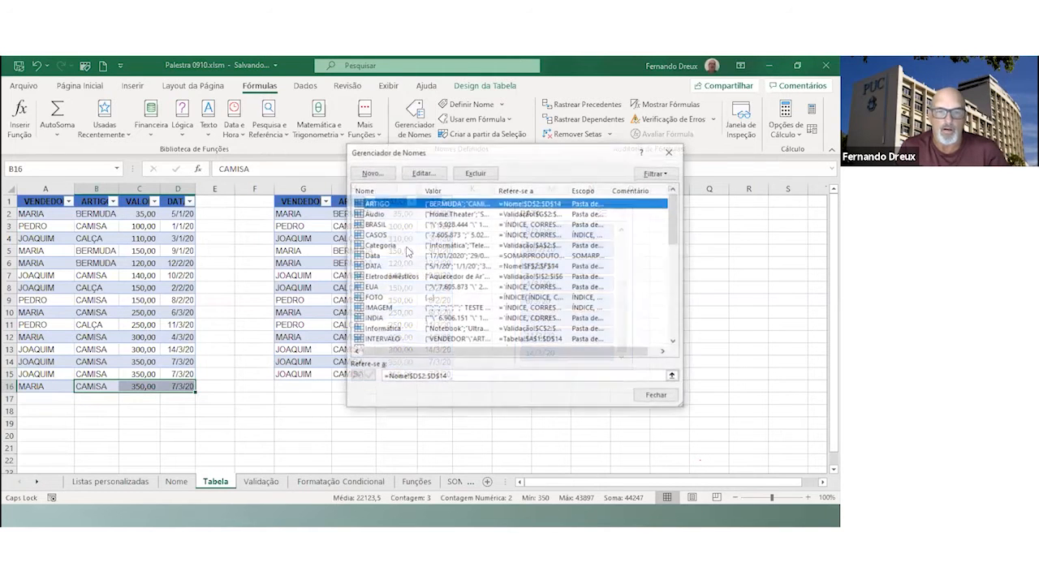
{"action": "scroll", "coordinate": [406, 300], "scroll_direction": "down", "scroll_amount": 10}
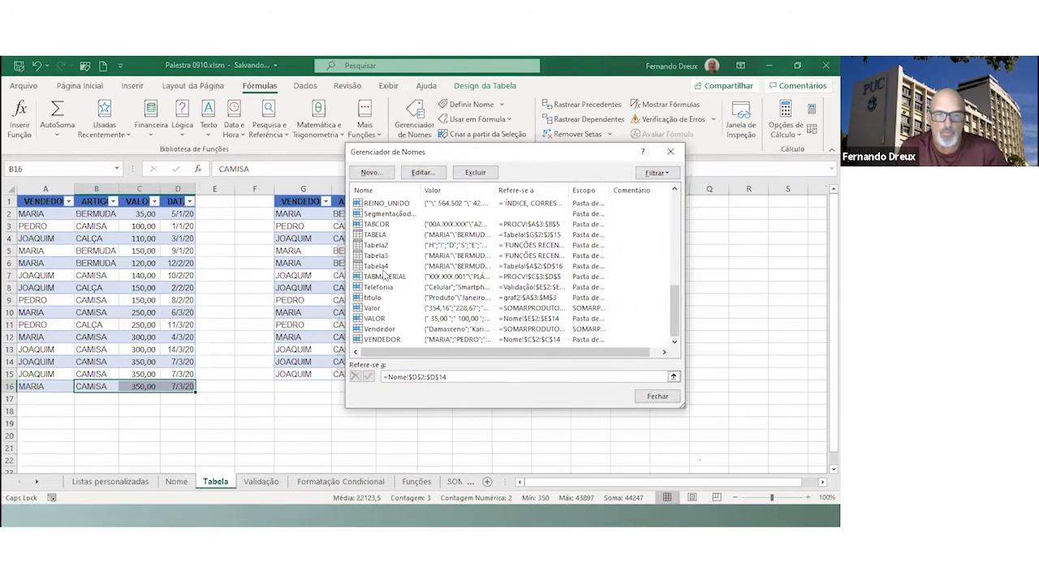
{"action": "left_click", "coordinate": [381, 267]}
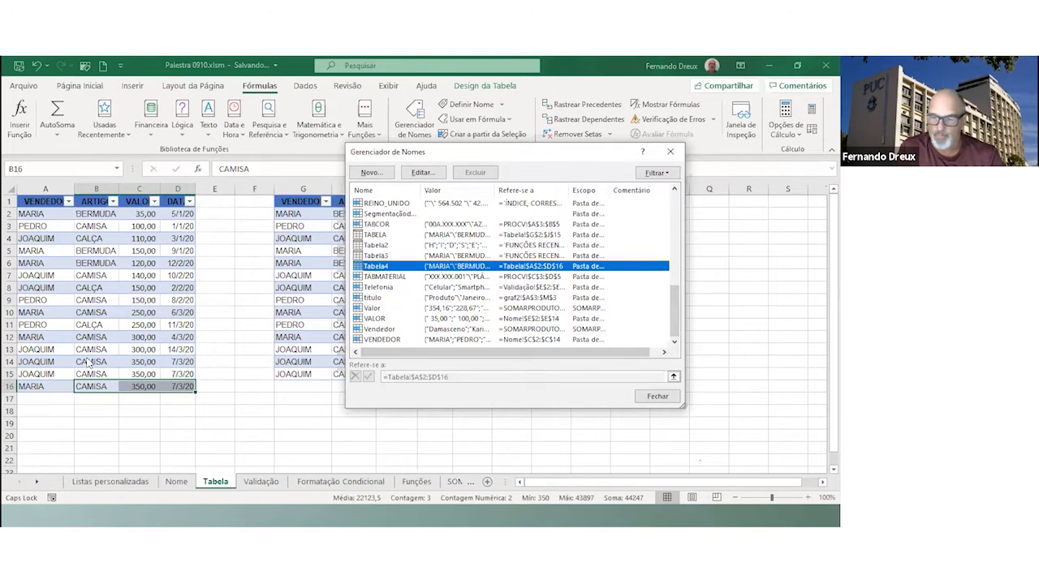
{"action": "left_click", "coordinate": [658, 396]}
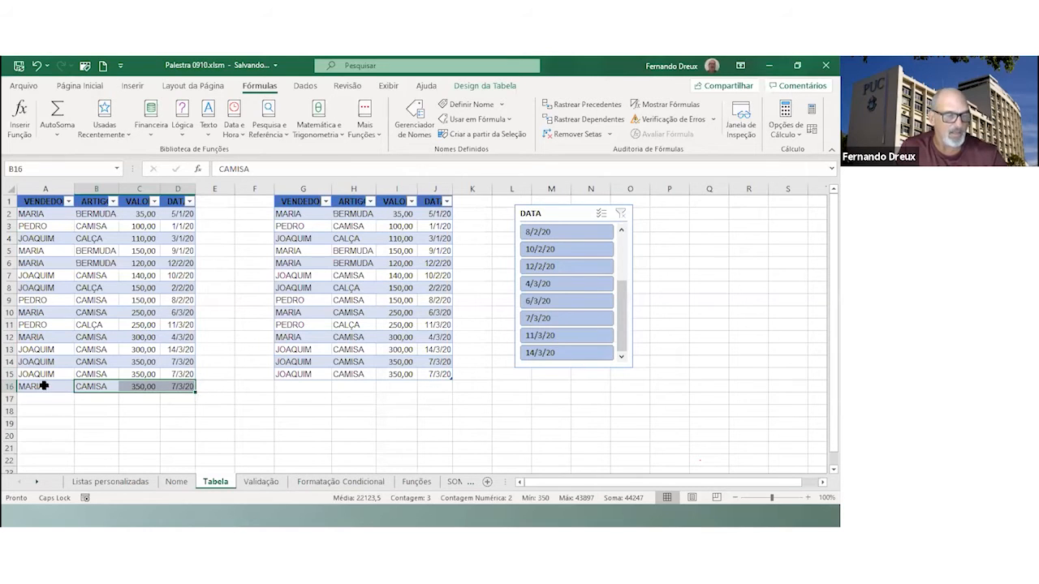
Add a new column to the A:D table by entering the header TOTAL in E1
{"action": "left_click", "coordinate": [217, 203]}
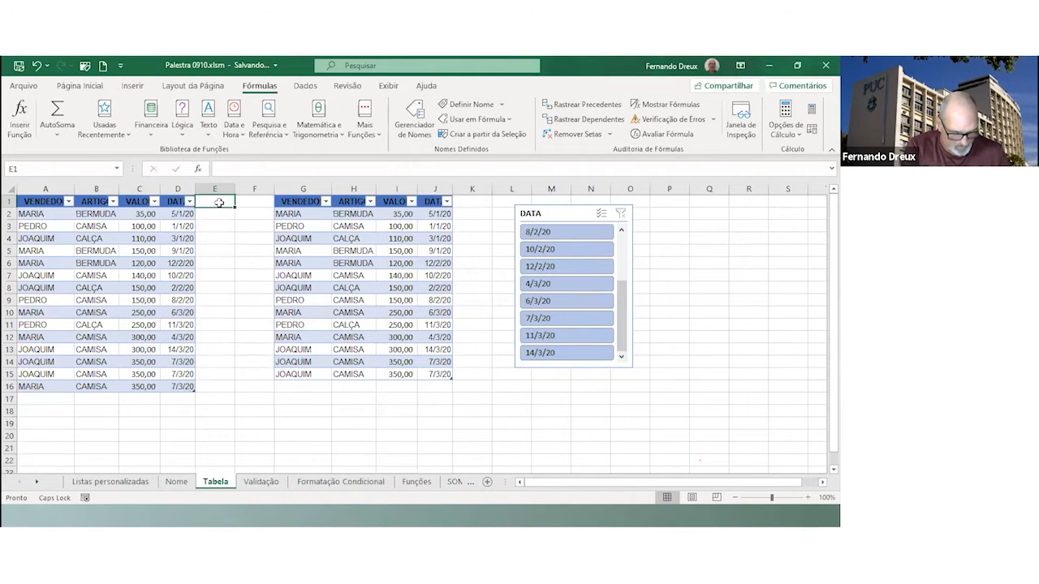
{"action": "type", "text": "TOT"}
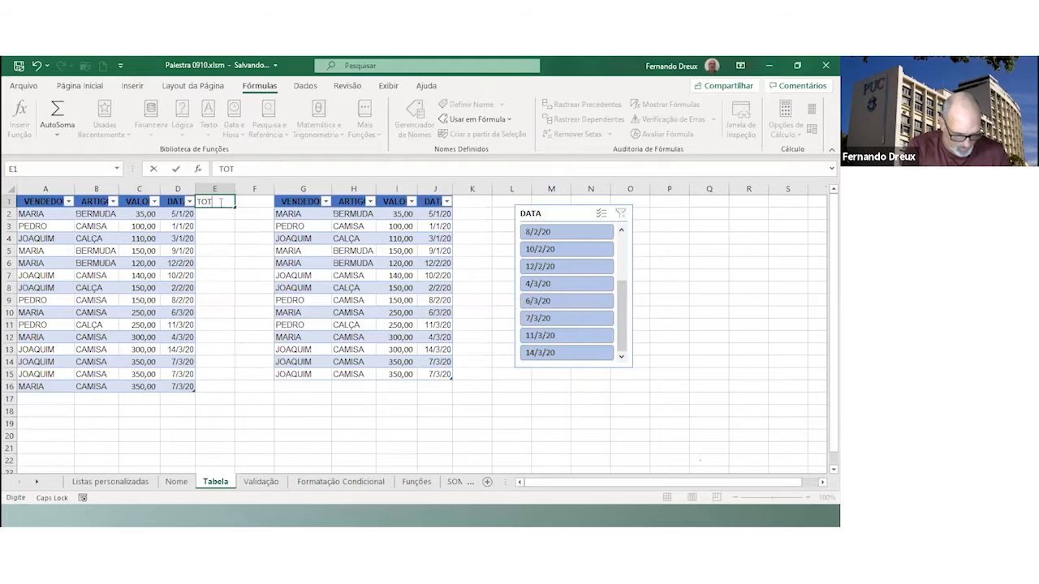
{"action": "type", "text": "AL"}
{"action": "key", "text": "Return"}
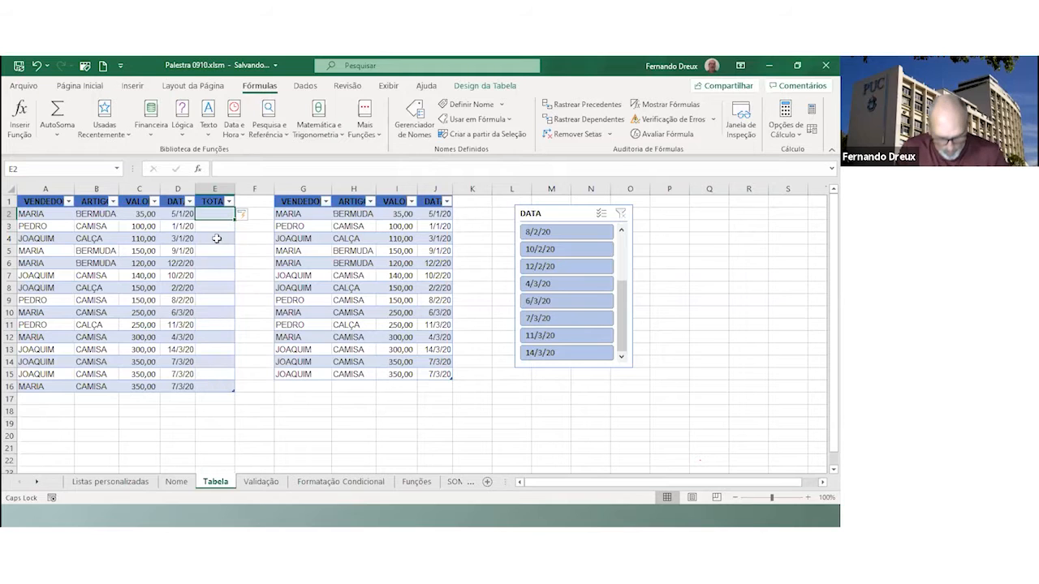
{"action": "type", "text": "="}
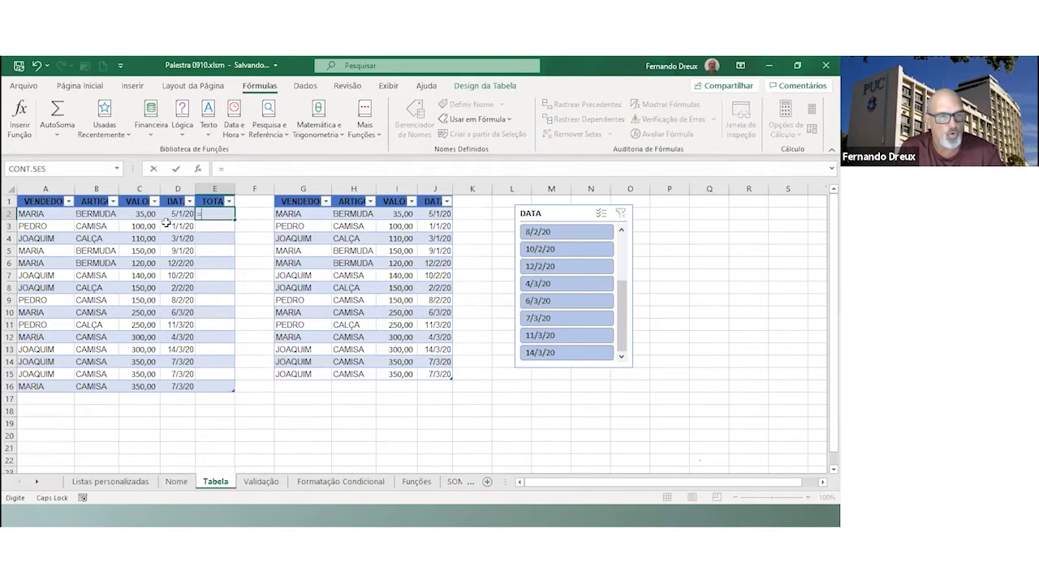
{"action": "left_click", "coordinate": [145, 214]}
{"action": "type", "text": "*"}
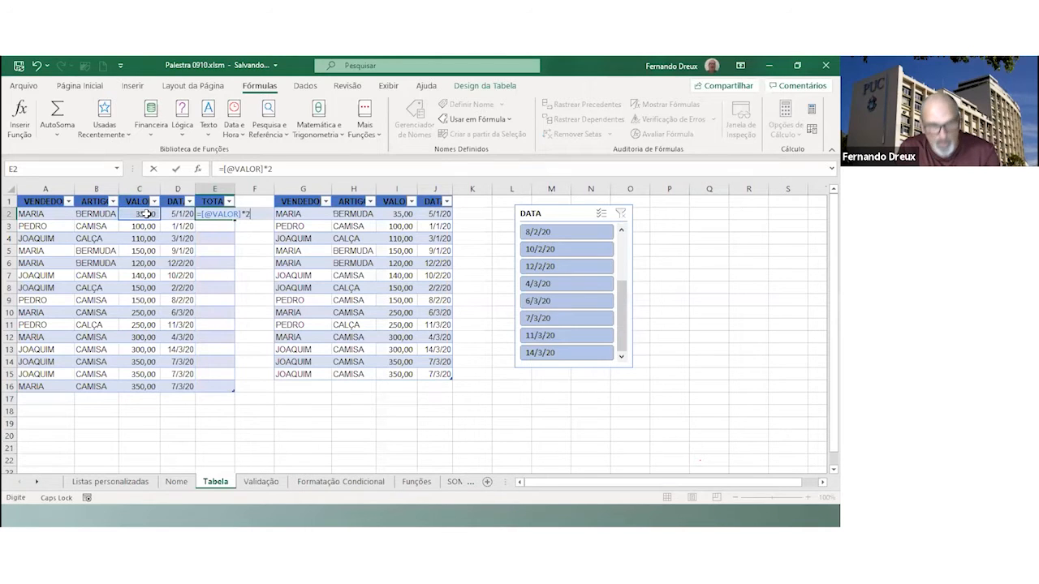
{"action": "key", "text": "Return"}
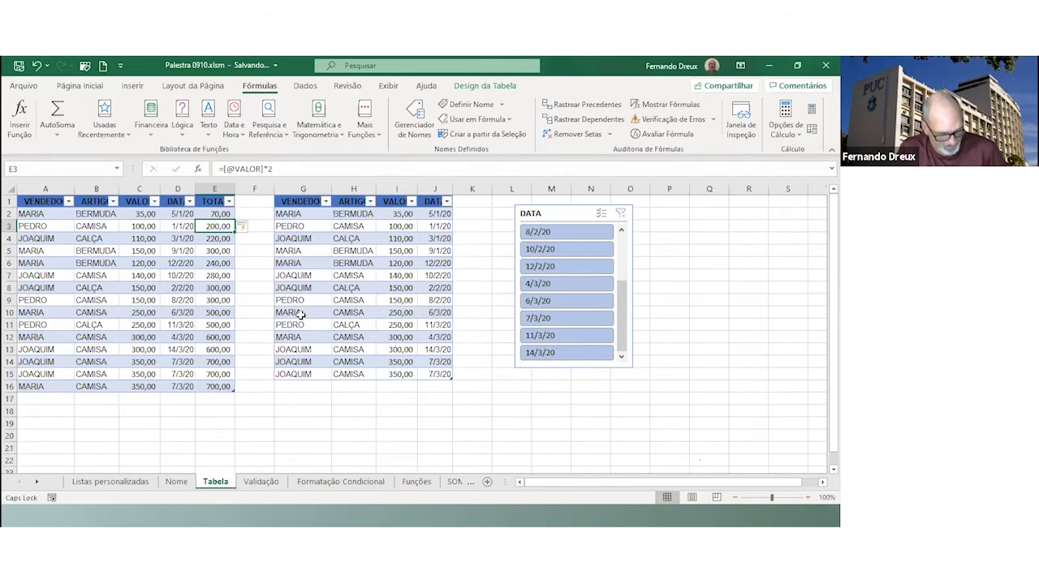
Check the next topic on the event programme slide, return to the workbook and open the Validação sheet
{"action": "key", "text": "alt+Tab"}
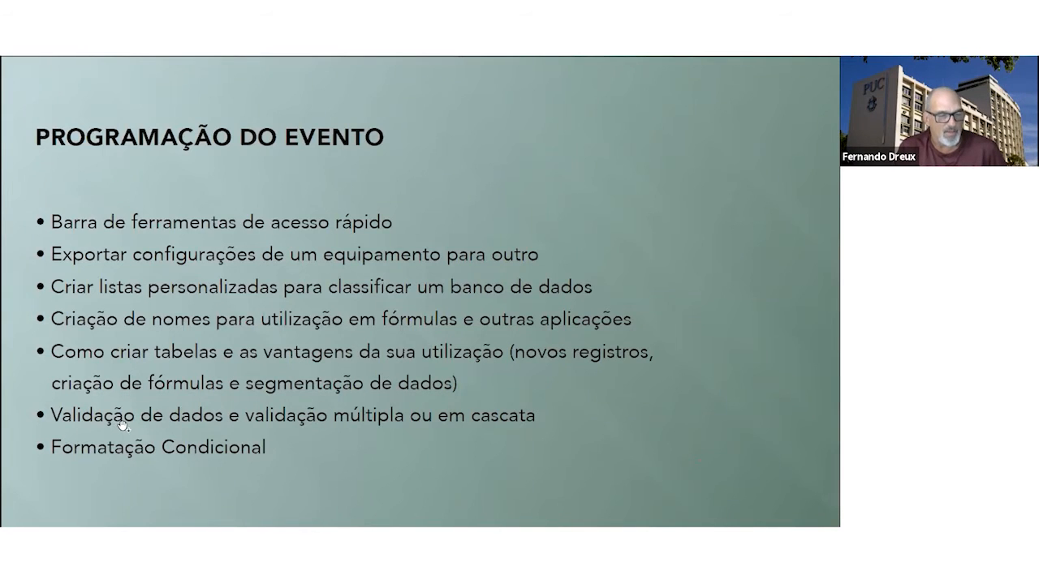
{"action": "key", "text": "alt+Tab"}
{"action": "left_click", "coordinate": [261, 482]}
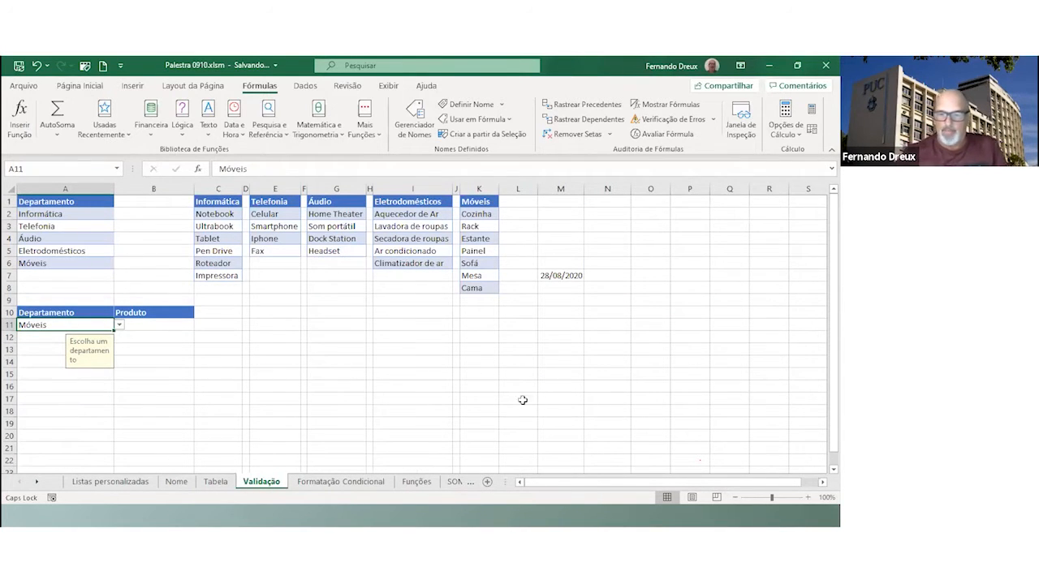
Enter the sample text FDSFF in K17 and the number 3333 in L17 of the Validação sheet
{"action": "left_click", "coordinate": [479, 399]}
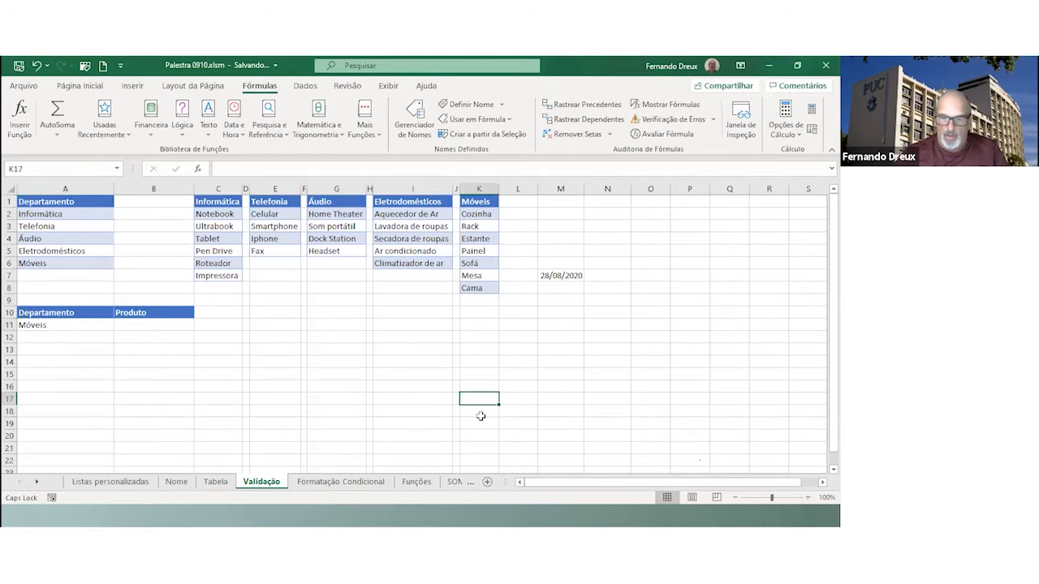
{"action": "type", "text": "FDSFF"}
{"action": "key", "text": "Tab"}
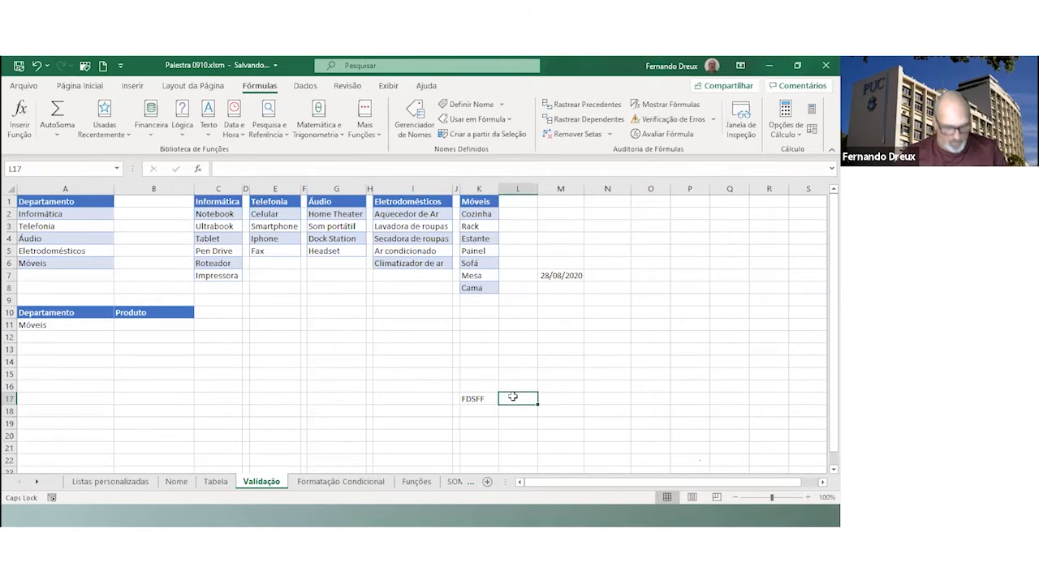
{"action": "type", "text": "3333"}
Enter the current date, 09/10/2020, in K20 and widen column K to fit its contents
{"action": "left_click", "coordinate": [481, 434]}
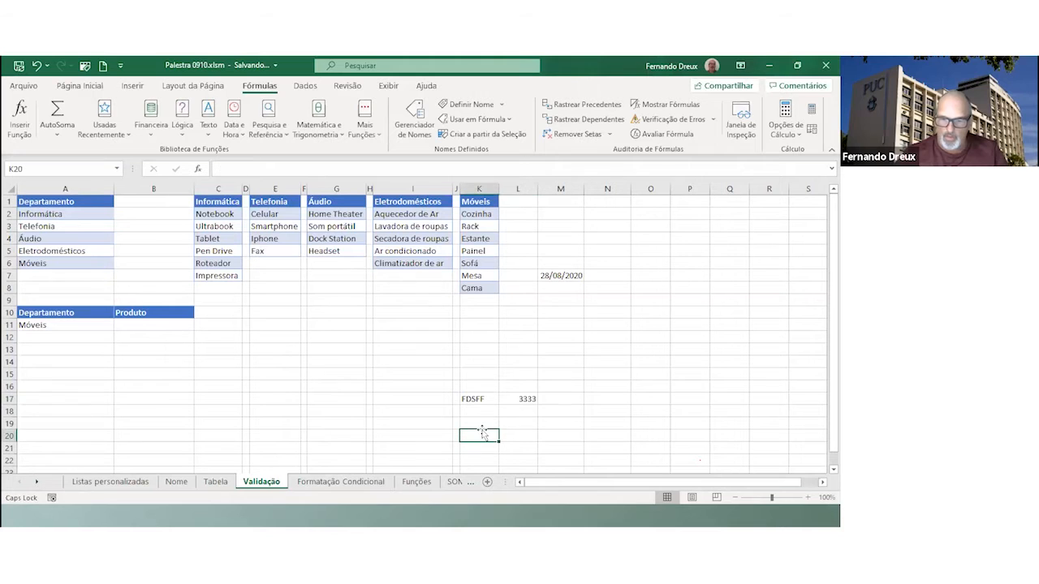
{"action": "key", "text": "ctrl+semicolon"}
{"action": "key", "text": "Return"}
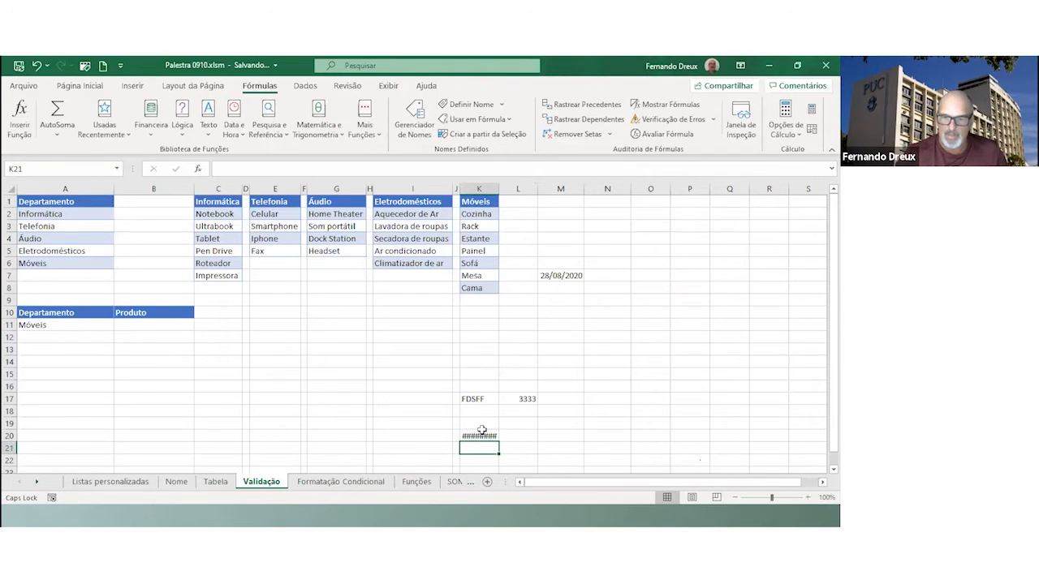
{"action": "double_click", "coordinate": [499, 188]}
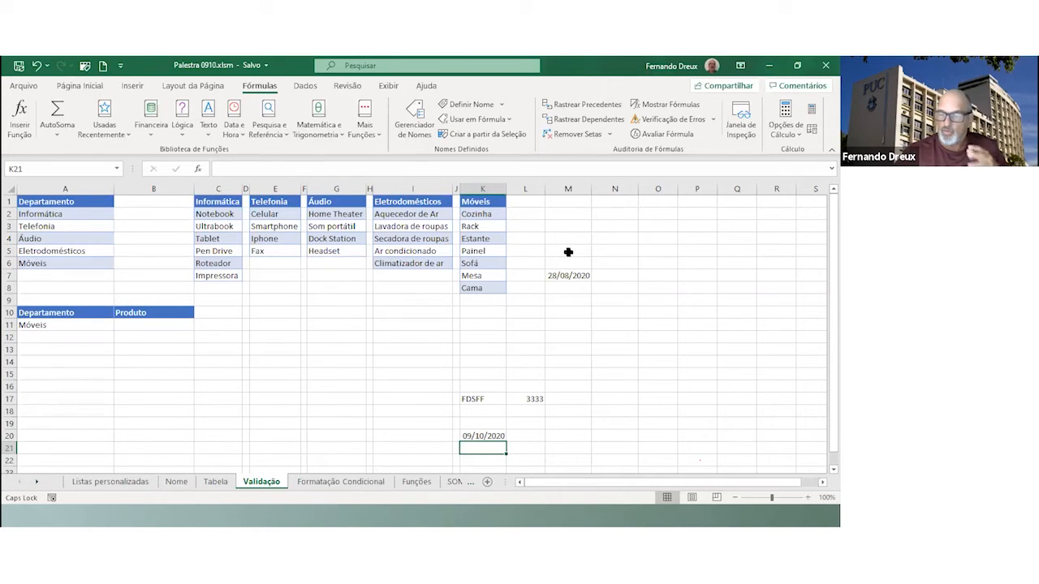
Test column M's date validation by trying to enter the text FGDGG in M1, and cancel the entry
{"action": "left_click", "coordinate": [566, 204]}
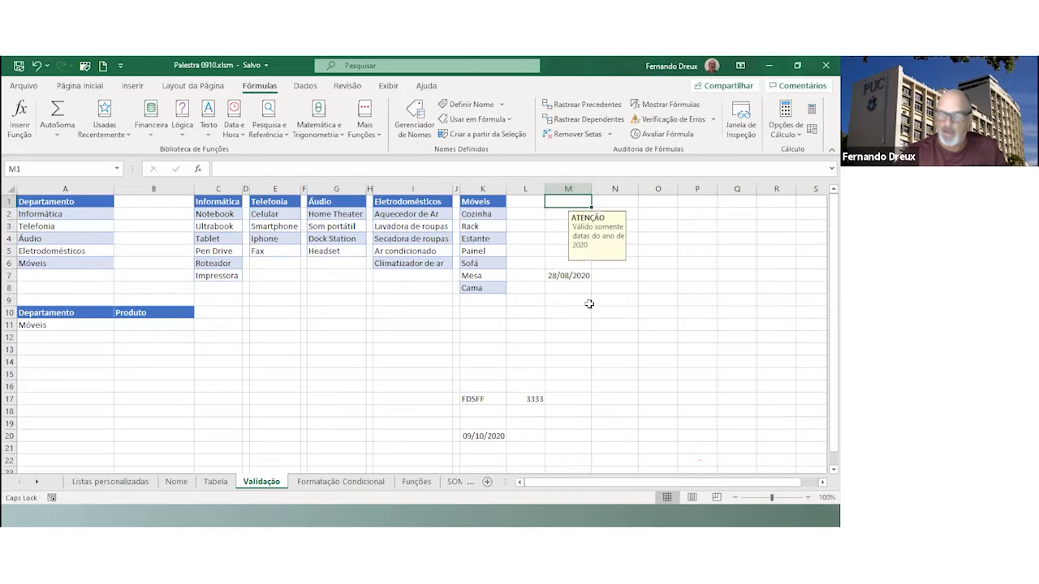
{"action": "type", "text": "FGDGG"}
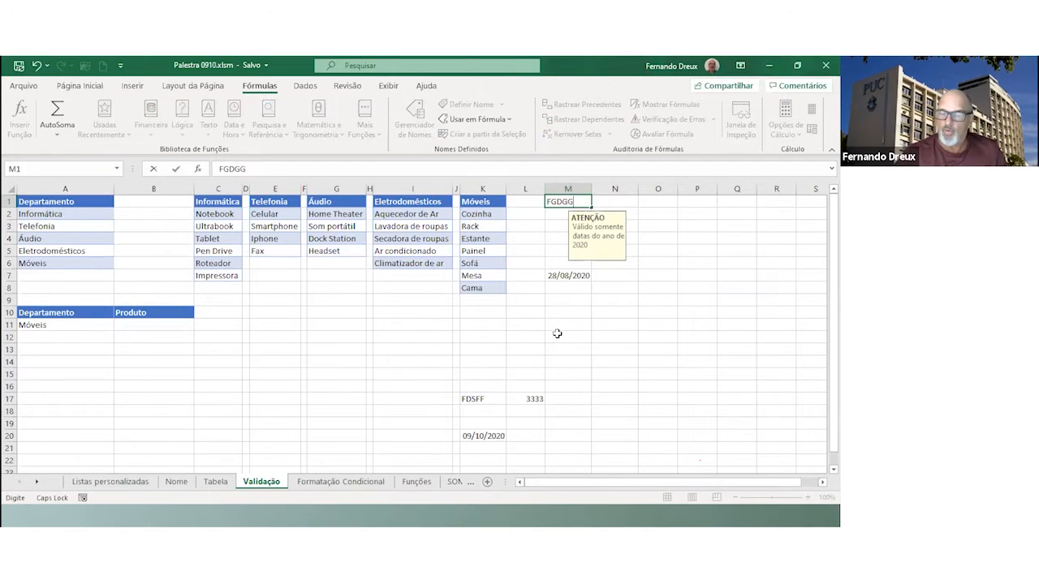
{"action": "key", "text": "Return"}
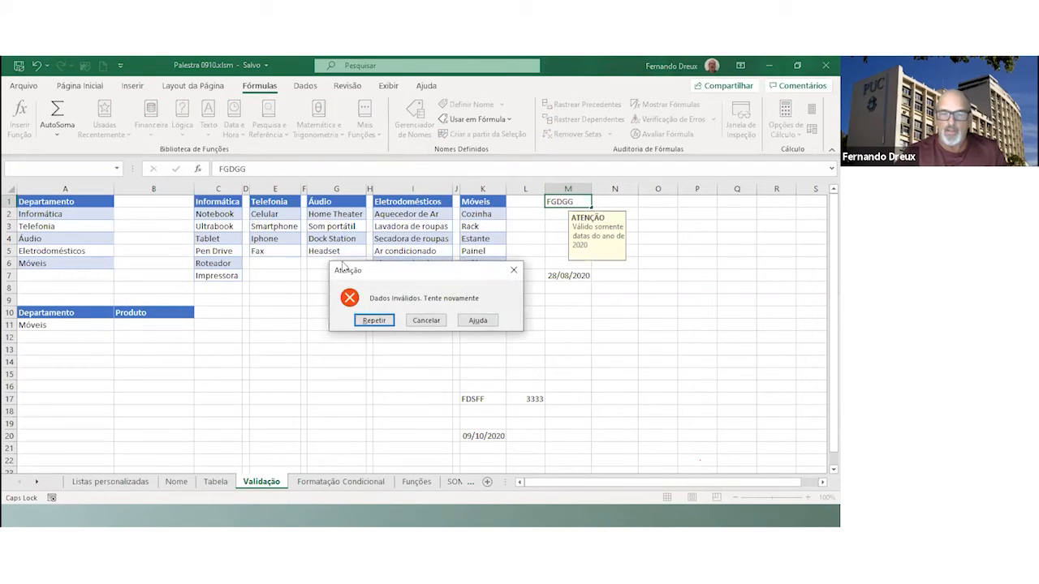
{"action": "left_click", "coordinate": [422, 323]}
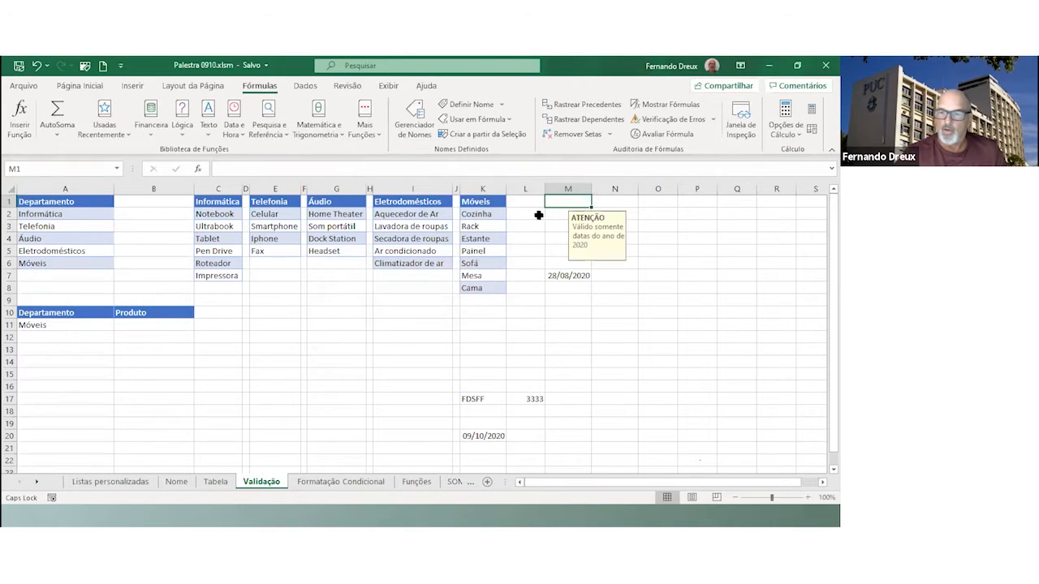
Enter the current date, 09/10/2020, in M8 of the date-validated column
{"action": "left_click", "coordinate": [562, 189]}
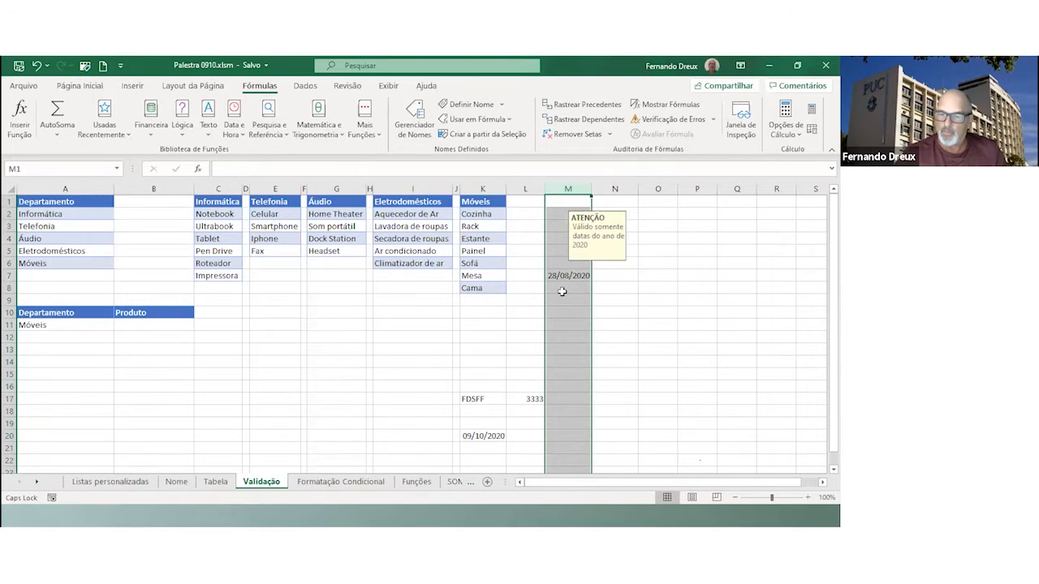
{"action": "left_click", "coordinate": [562, 289]}
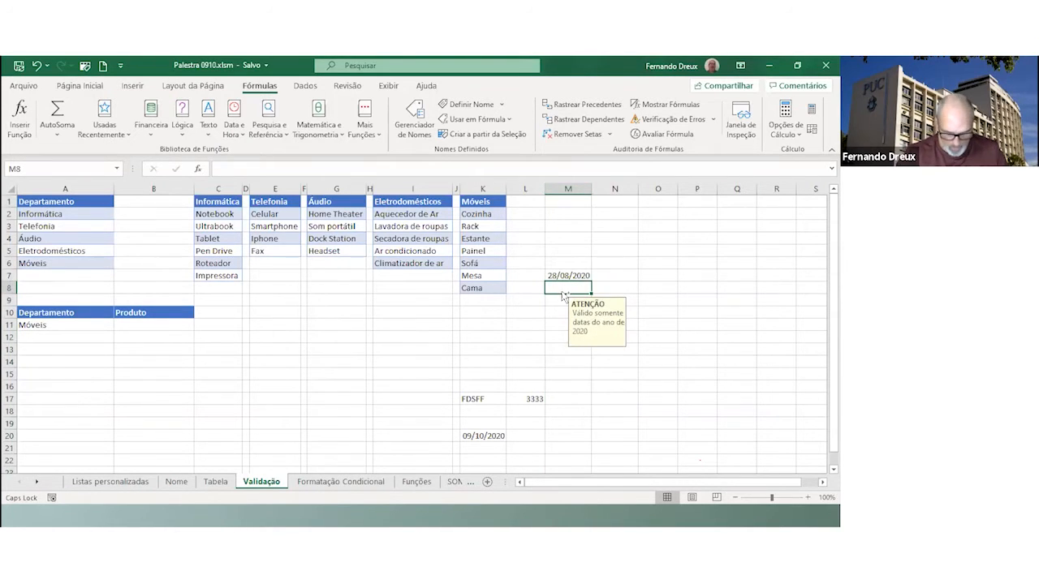
{"action": "key", "text": "ctrl+semicolon"}
{"action": "key", "text": "Return"}
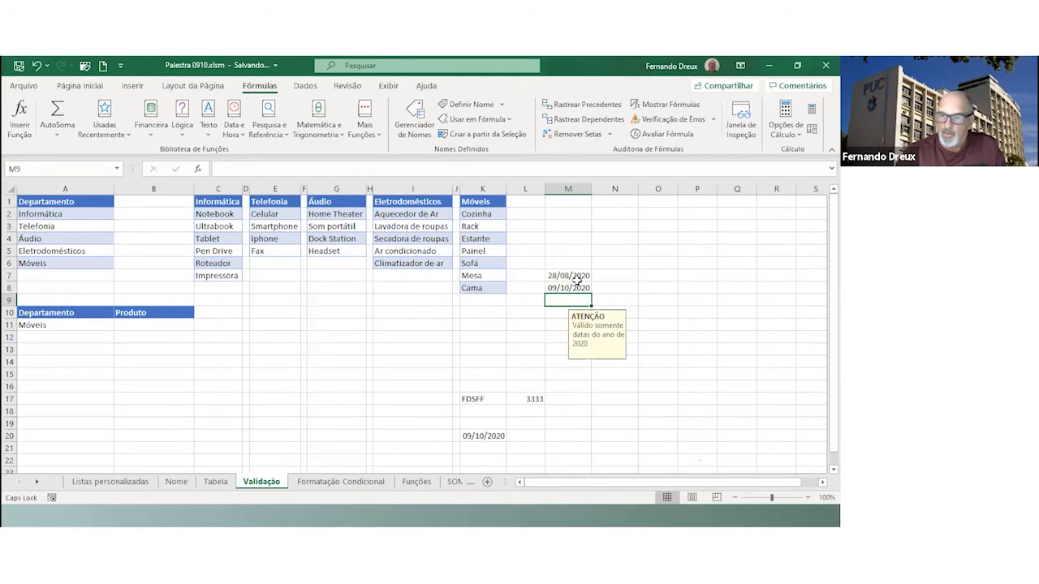
Try to enter the text FSDFFDS in M9 below the dates, and cancel the entry
{"action": "type", "text": "FSDFFDS"}
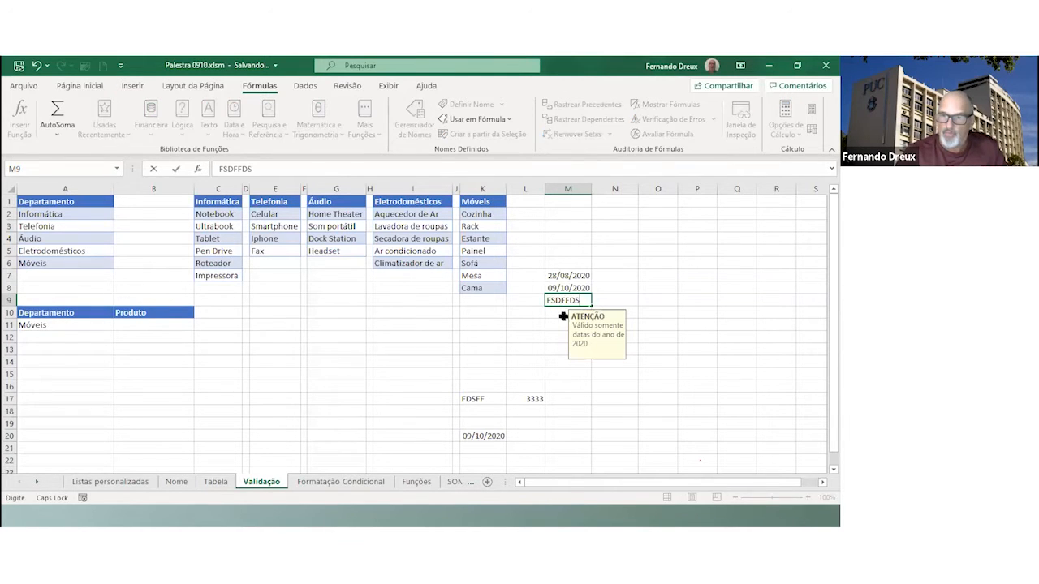
{"action": "key", "text": "Return"}
{"action": "left_click", "coordinate": [426, 321]}
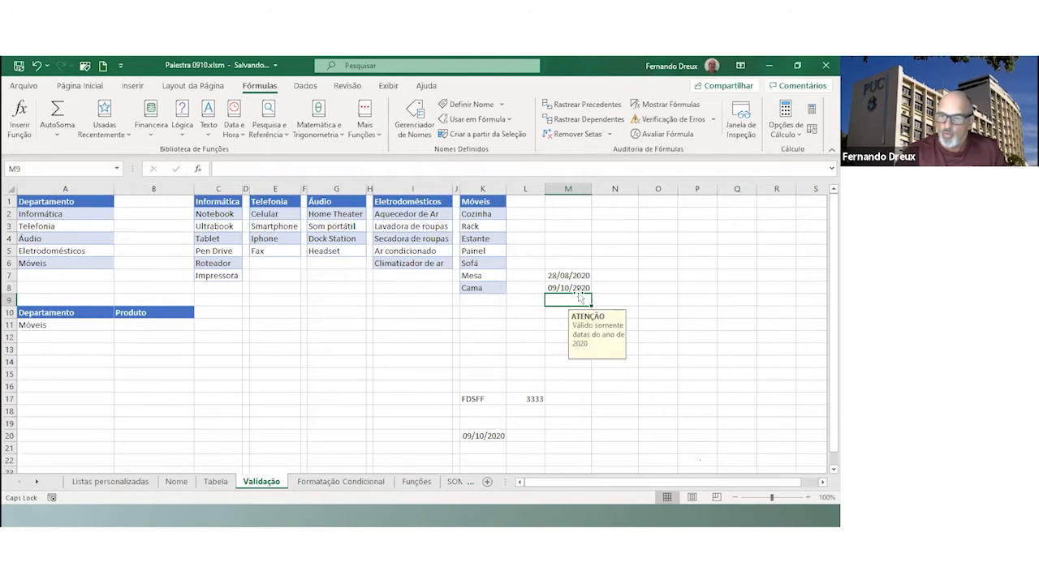
Check the input message on several cells of column M and try to enter DASDSA in M11, cancelling the entry
{"action": "left_click", "coordinate": [577, 254]}
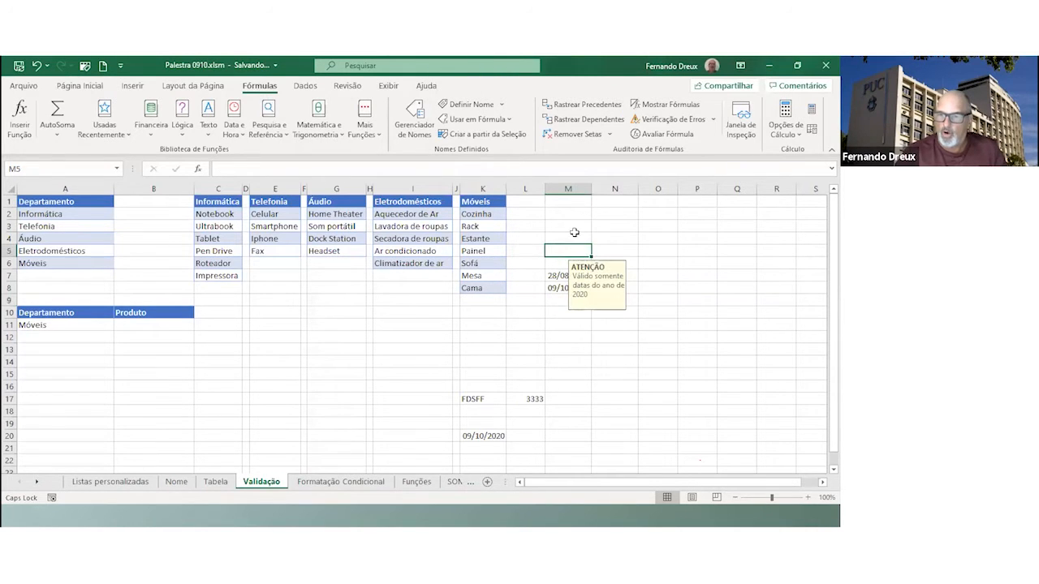
{"action": "left_click", "coordinate": [568, 311]}
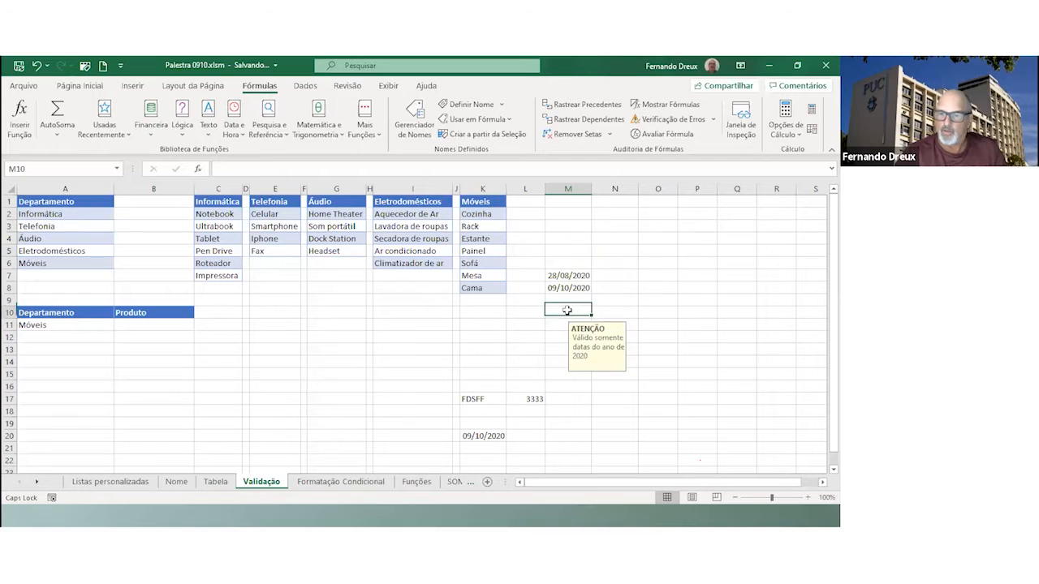
{"action": "left_click", "coordinate": [571, 390]}
{"action": "left_click", "coordinate": [570, 348]}
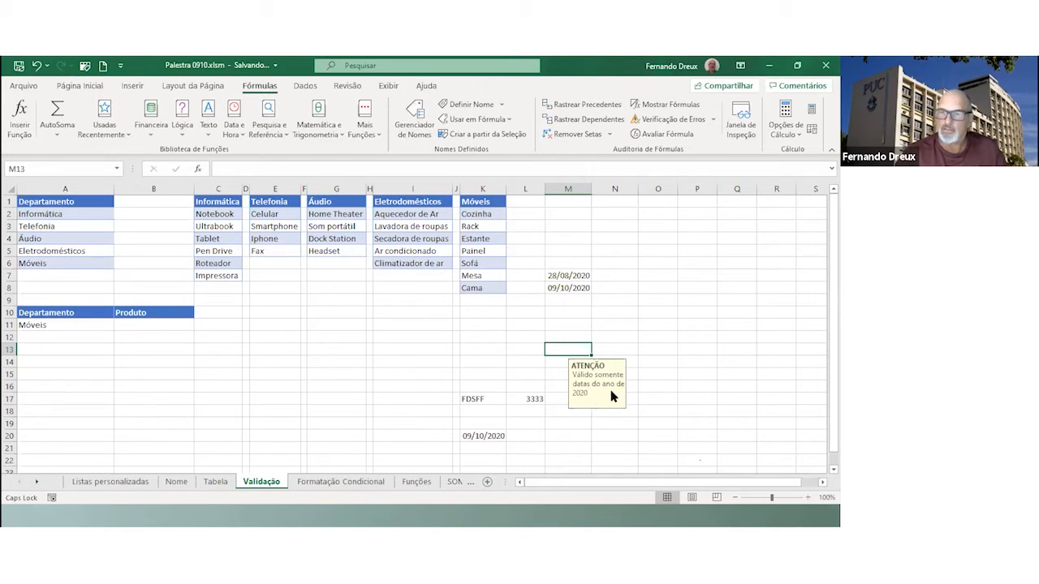
{"action": "left_click", "coordinate": [573, 323]}
{"action": "type", "text": "DASDSA"}
{"action": "key", "text": "Return"}
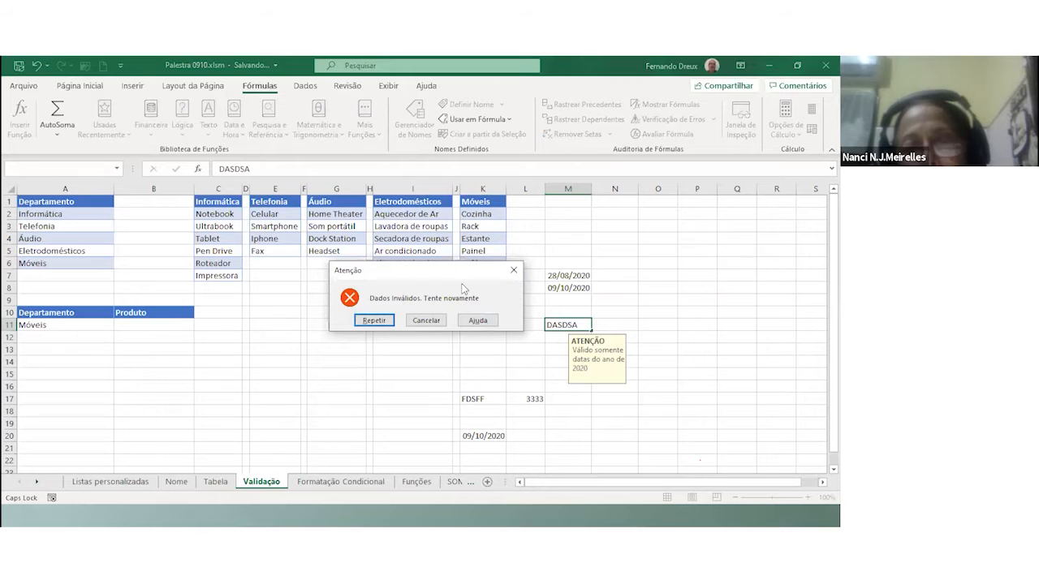
{"action": "left_click", "coordinate": [425, 321]}
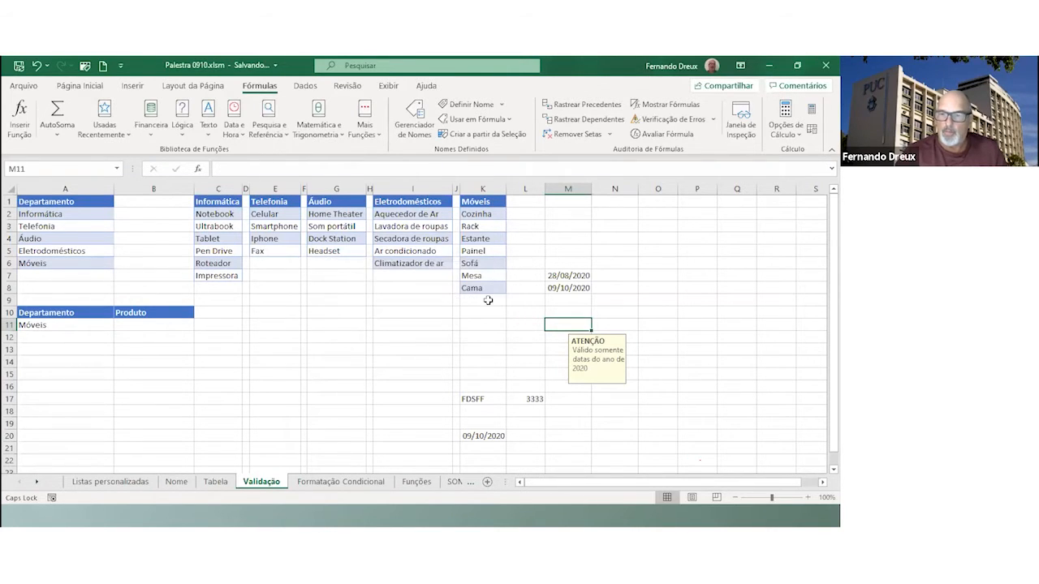
Review column M's data validation criteria, input message and error alert, and close the dialog without changes
{"action": "left_click", "coordinate": [567, 189]}
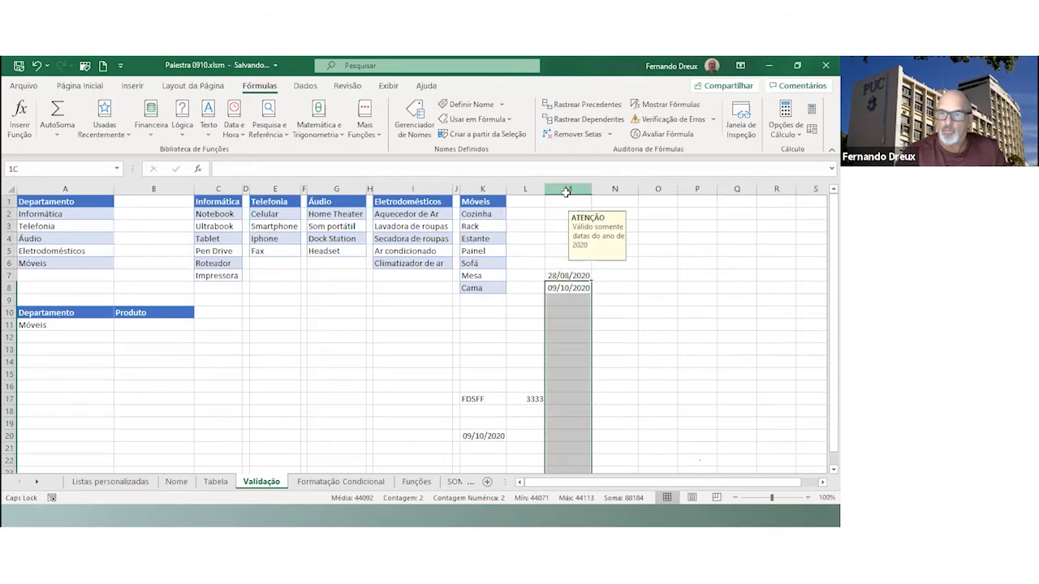
{"action": "left_click", "coordinate": [307, 86]}
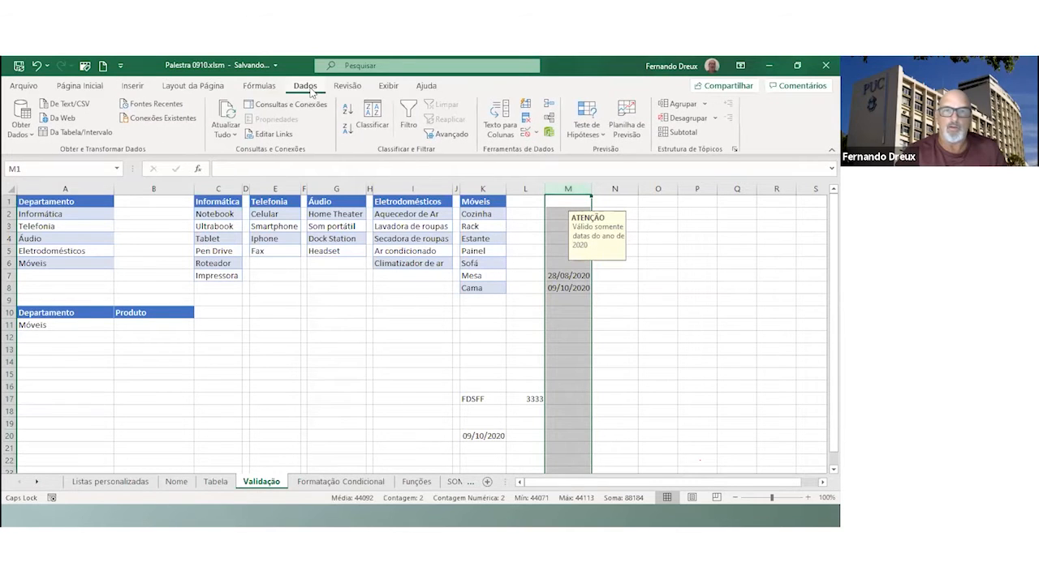
{"action": "left_click", "coordinate": [525, 133]}
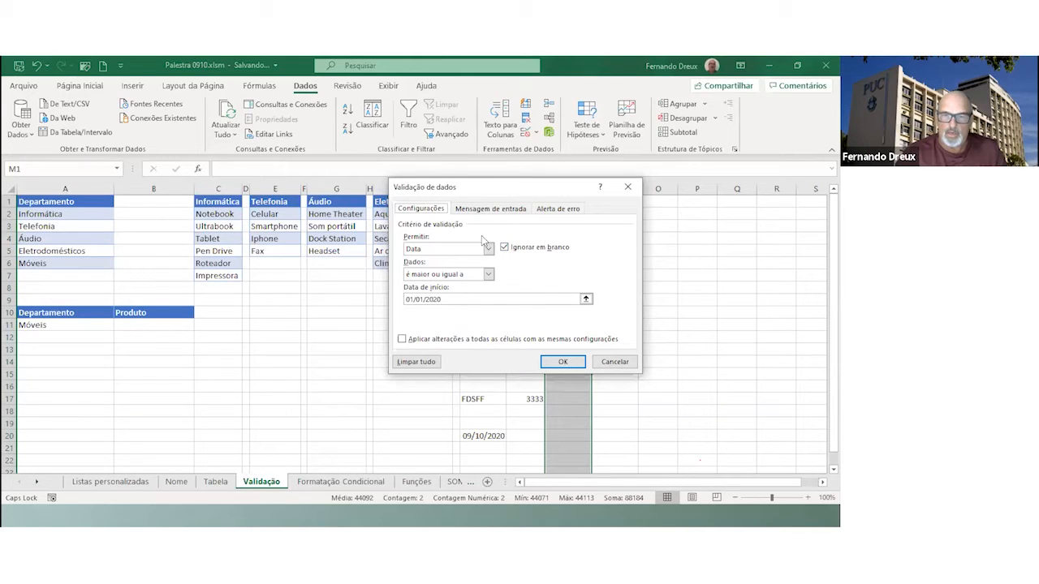
{"action": "left_click", "coordinate": [485, 210]}
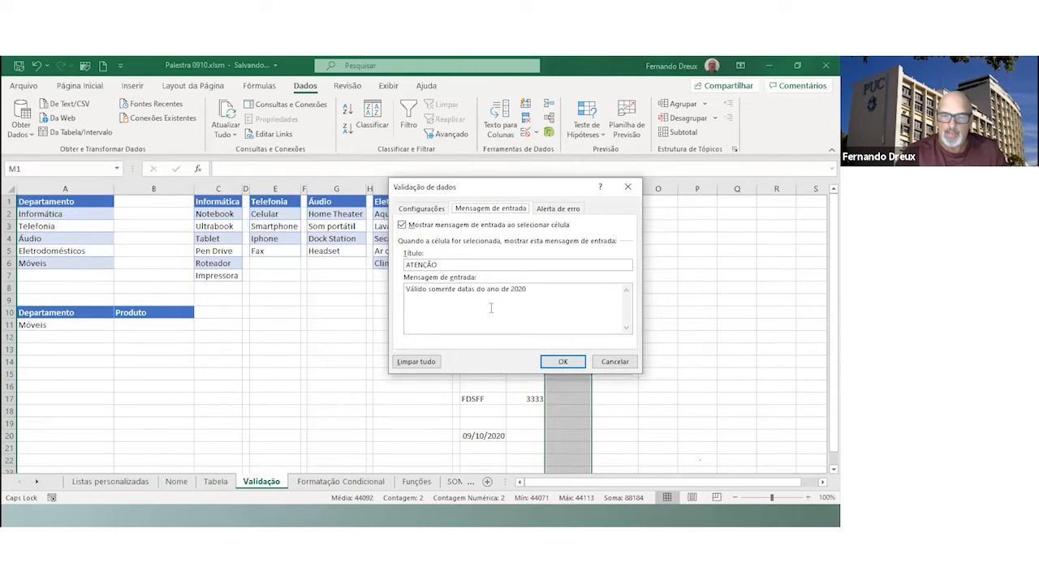
{"action": "left_click", "coordinate": [558, 210]}
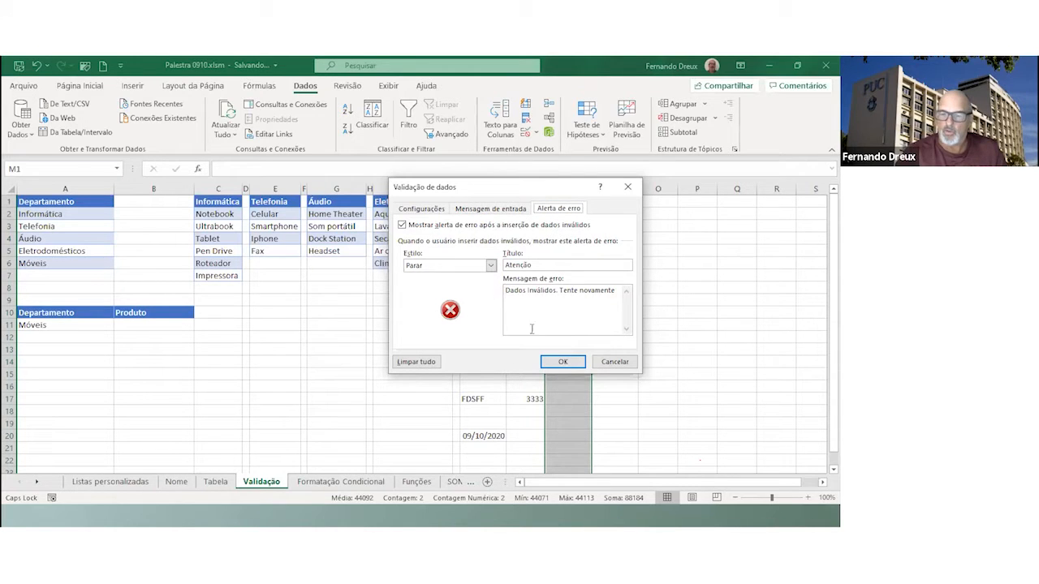
{"action": "left_click", "coordinate": [614, 362]}
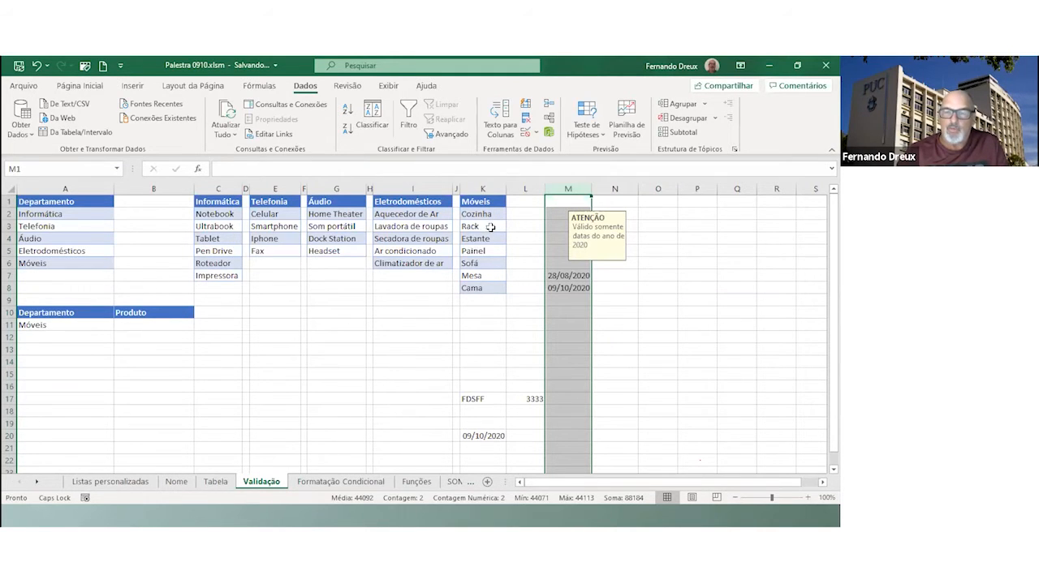
Review the Departamento options in A11 and the source of its list validation, leaving the settings unchanged
{"action": "left_click", "coordinate": [46, 325]}
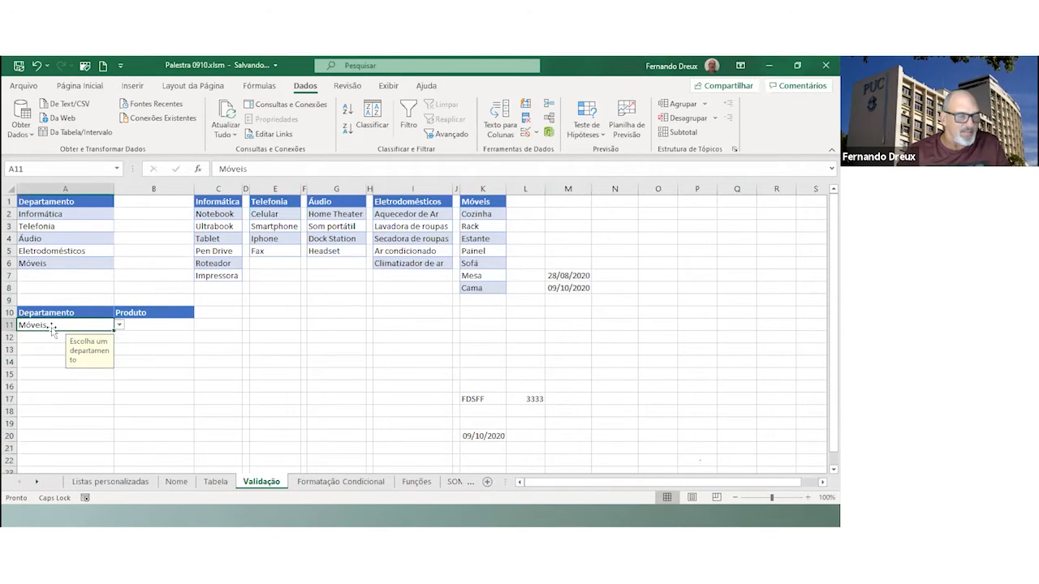
{"action": "left_click", "coordinate": [118, 325]}
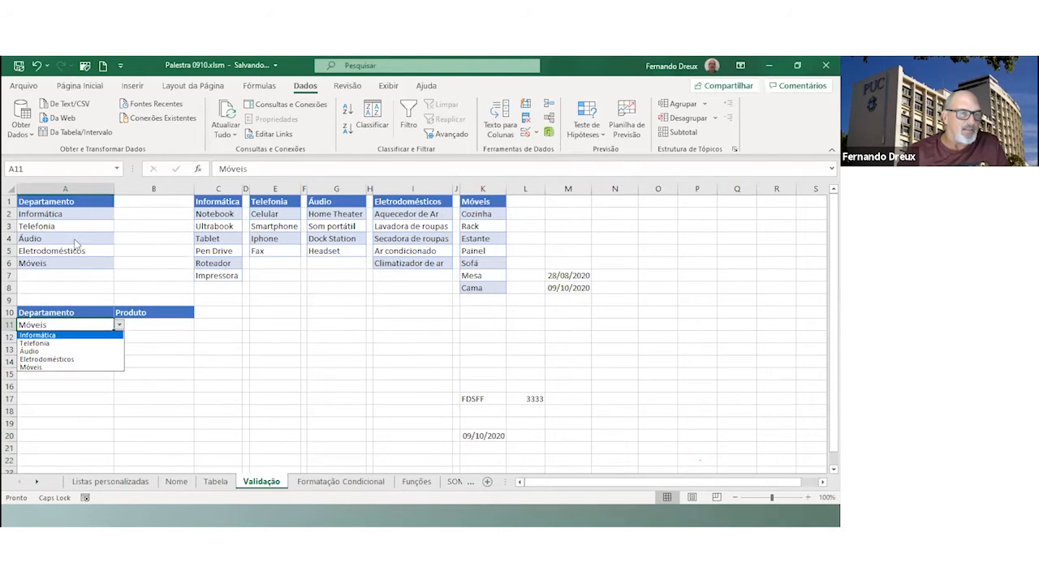
{"action": "left_click", "coordinate": [67, 322]}
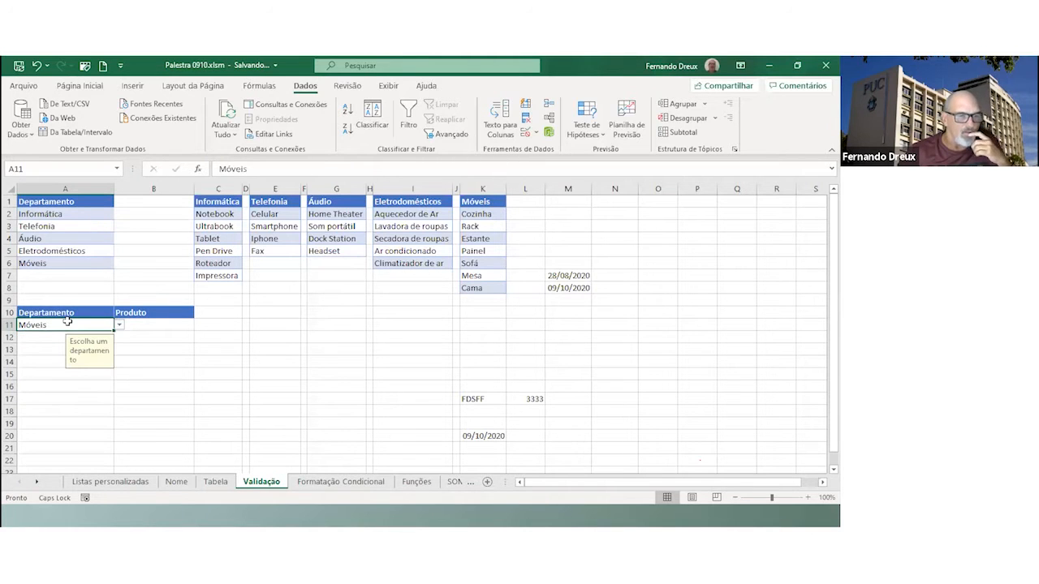
{"action": "left_click", "coordinate": [525, 133]}
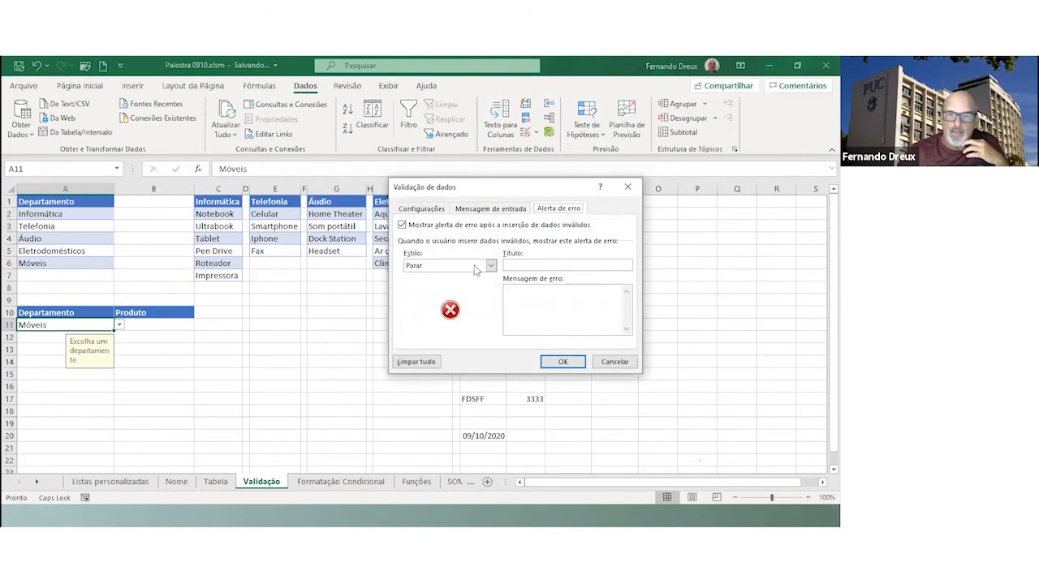
{"action": "left_click", "coordinate": [422, 209]}
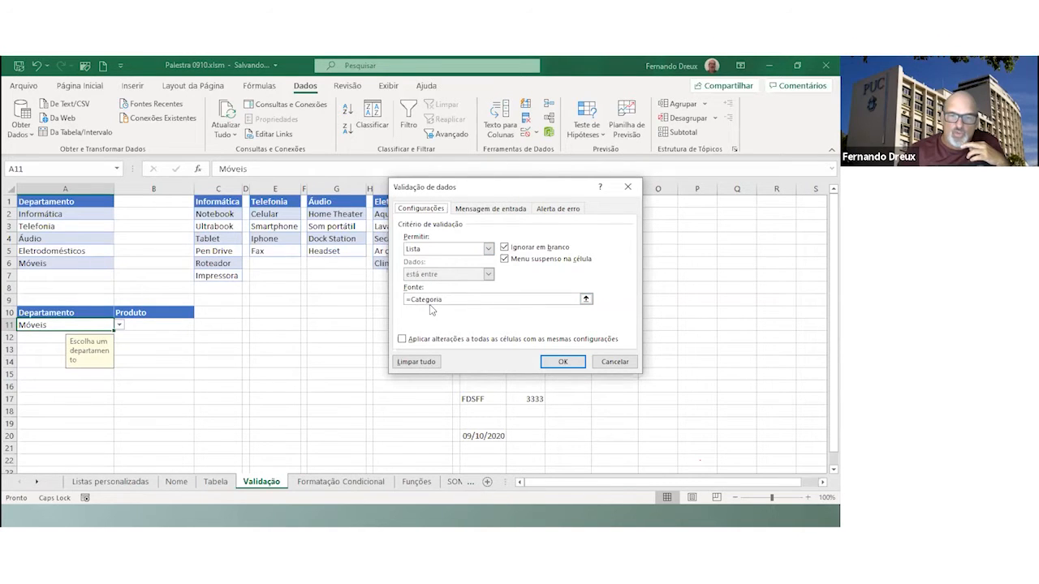
{"action": "left_click", "coordinate": [563, 362]}
Check the range name of departments A2:A6 and compare it with the validation source of A11
{"action": "left_click_drag", "start_coordinate": [104, 212], "coordinate": [104, 265]}
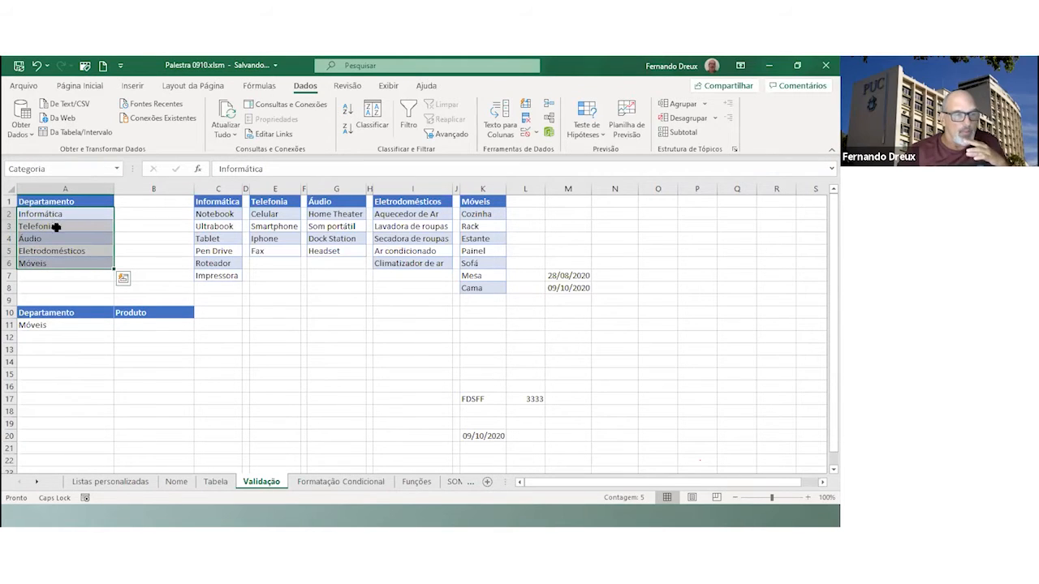
{"action": "left_click", "coordinate": [55, 325]}
{"action": "left_click", "coordinate": [526, 131]}
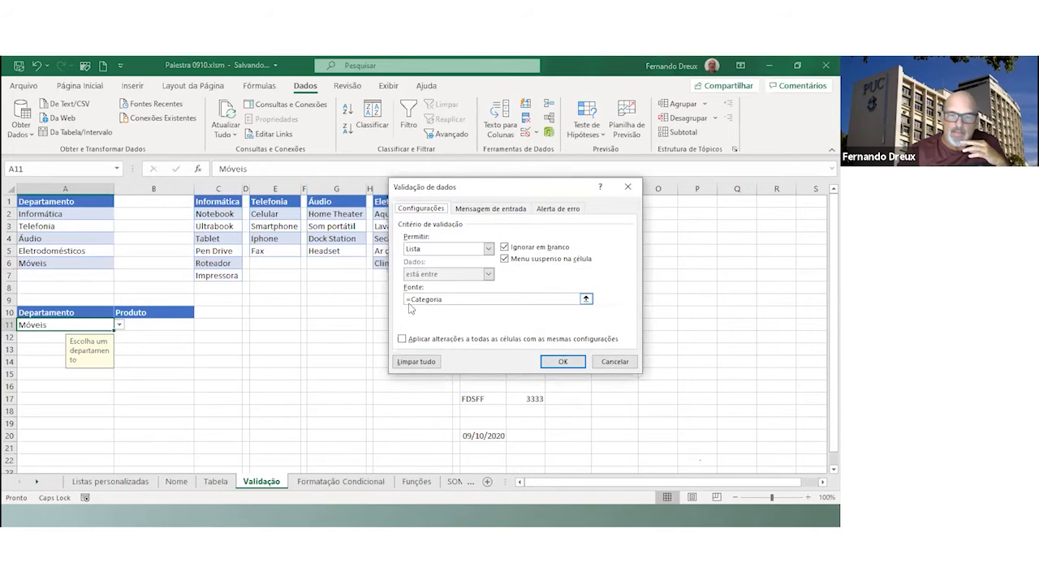
{"action": "left_click", "coordinate": [562, 361]}
View the department options in A11 and the dependent product options for Móveis in B11
{"action": "left_click", "coordinate": [119, 326]}
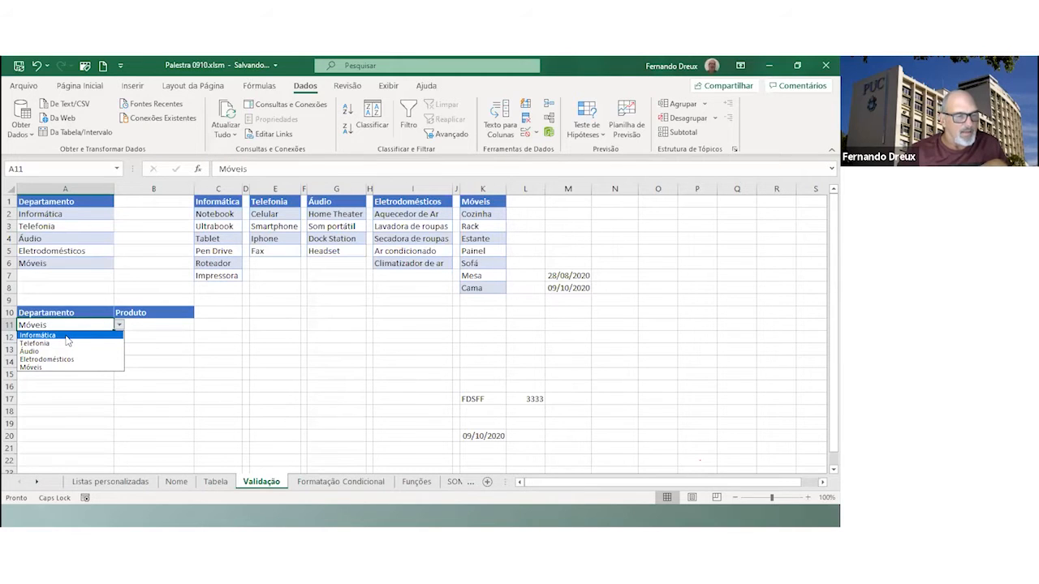
{"action": "left_click", "coordinate": [68, 325]}
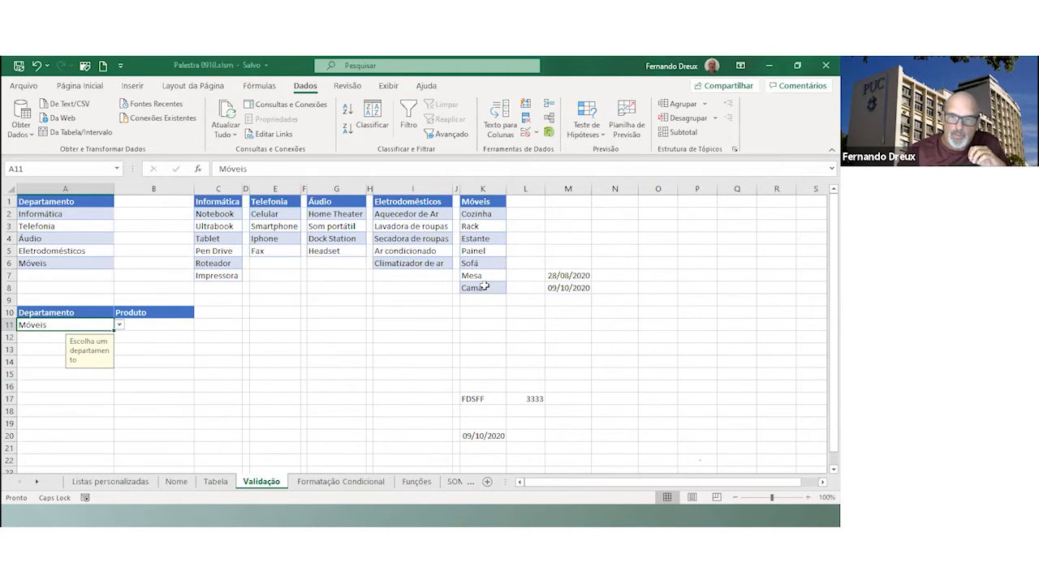
{"action": "left_click", "coordinate": [139, 324]}
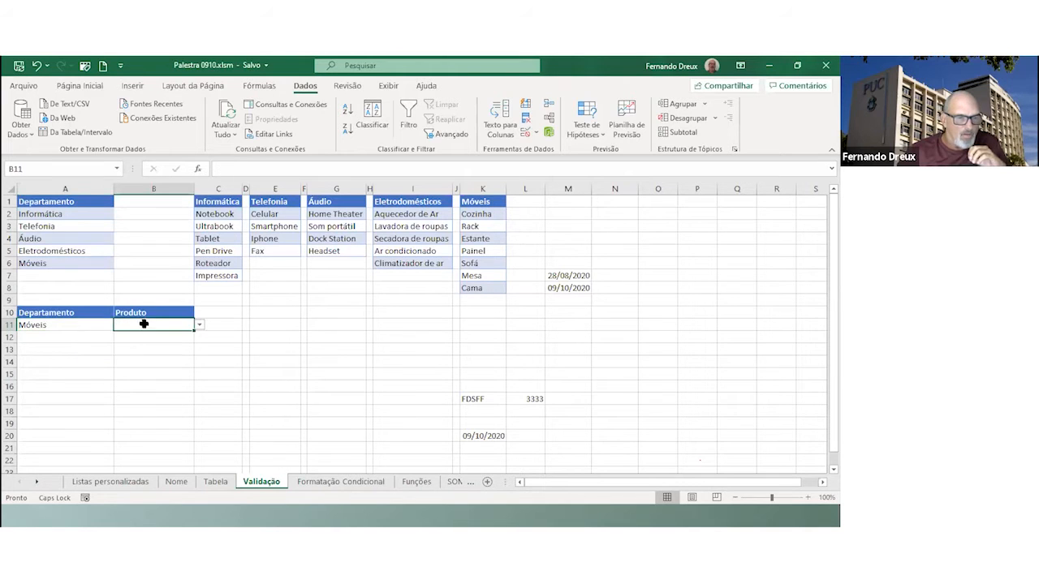
{"action": "left_click", "coordinate": [199, 325]}
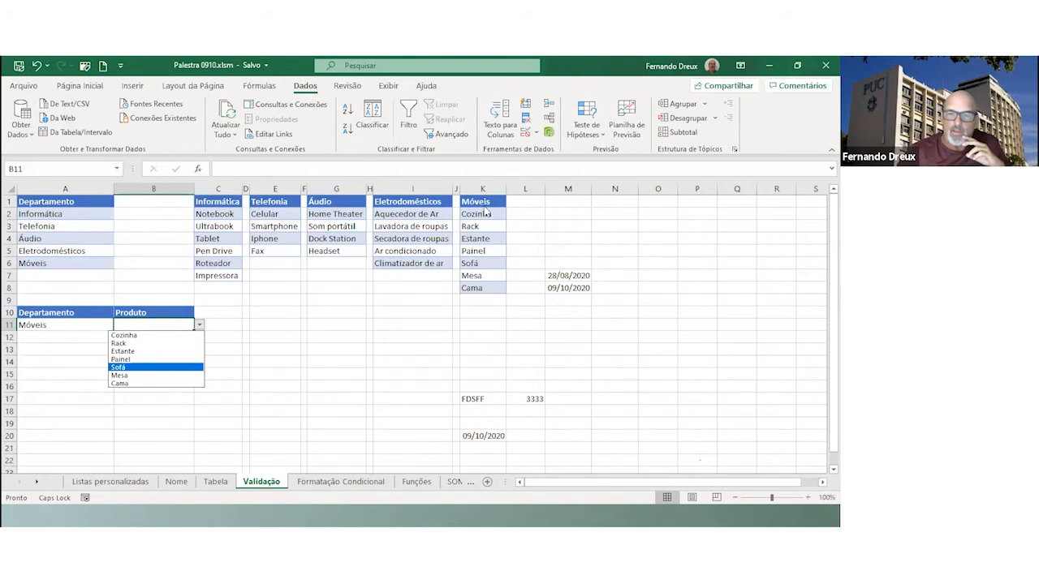
Set the Departamento in A11 to Informática and view the dependent product options in B11
{"action": "left_click", "coordinate": [57, 328]}
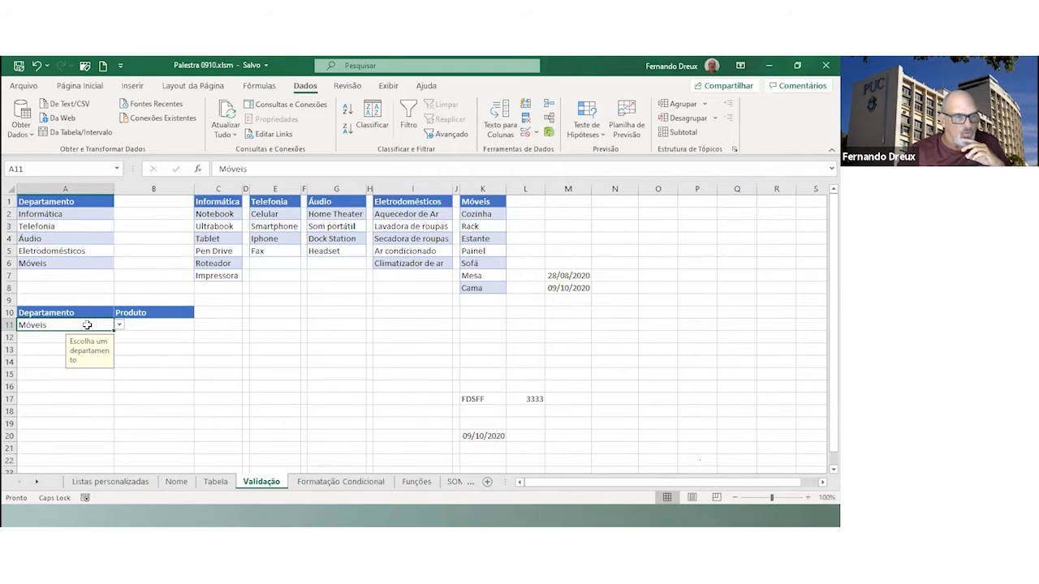
{"action": "left_click", "coordinate": [118, 326]}
{"action": "left_click", "coordinate": [41, 335]}
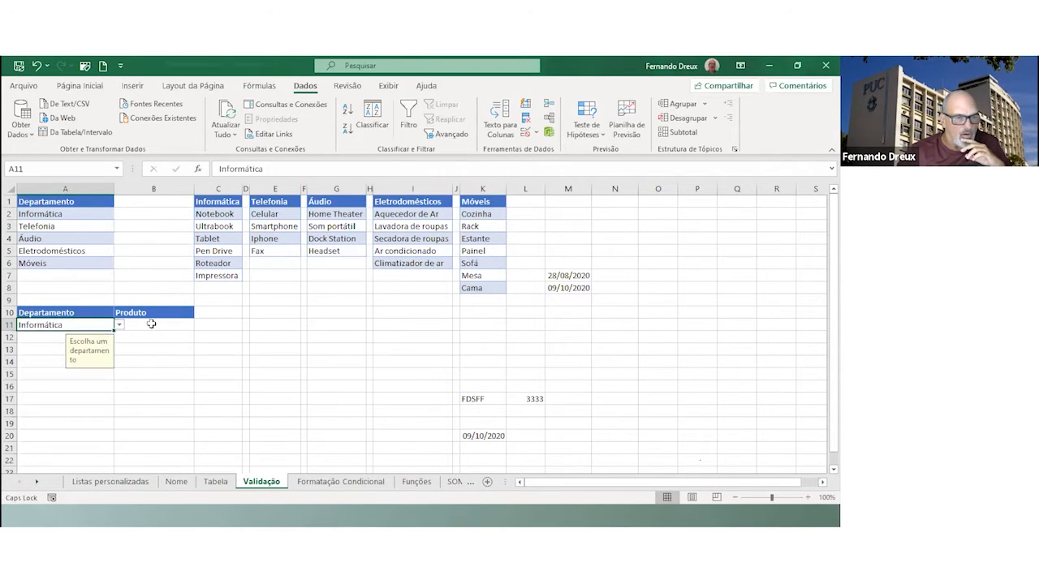
{"action": "left_click", "coordinate": [162, 325]}
{"action": "left_click", "coordinate": [198, 326]}
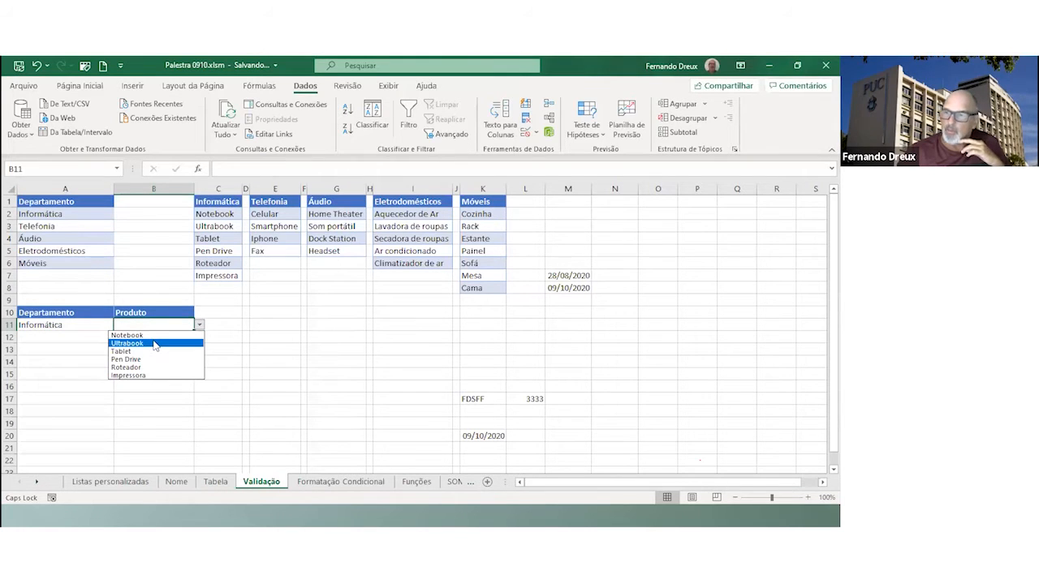
{"action": "left_click", "coordinate": [153, 324]}
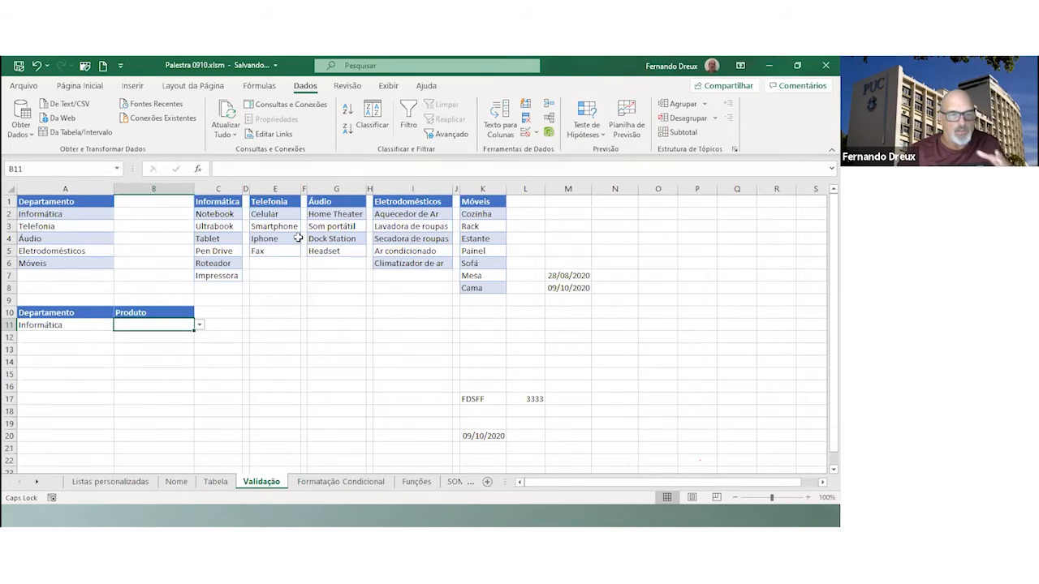
Check the range names assigned to the Informática and Telefonia product lists
{"action": "left_click_drag", "start_coordinate": [225, 215], "coordinate": [229, 286]}
{"action": "left_click", "coordinate": [229, 287]}
{"action": "left_click_drag", "start_coordinate": [227, 215], "coordinate": [230, 276]}
{"action": "left_click_drag", "start_coordinate": [264, 214], "coordinate": [275, 252]}
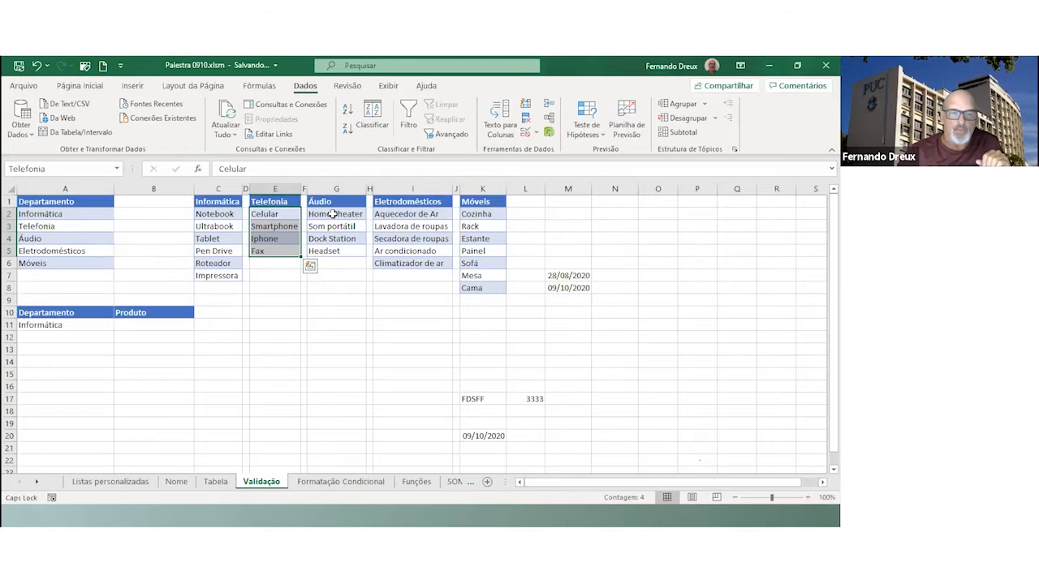
Review the data validation source formula of the Produto cell B11 and close the dialog without changes
{"action": "left_click", "coordinate": [144, 325]}
{"action": "left_click", "coordinate": [534, 133]}
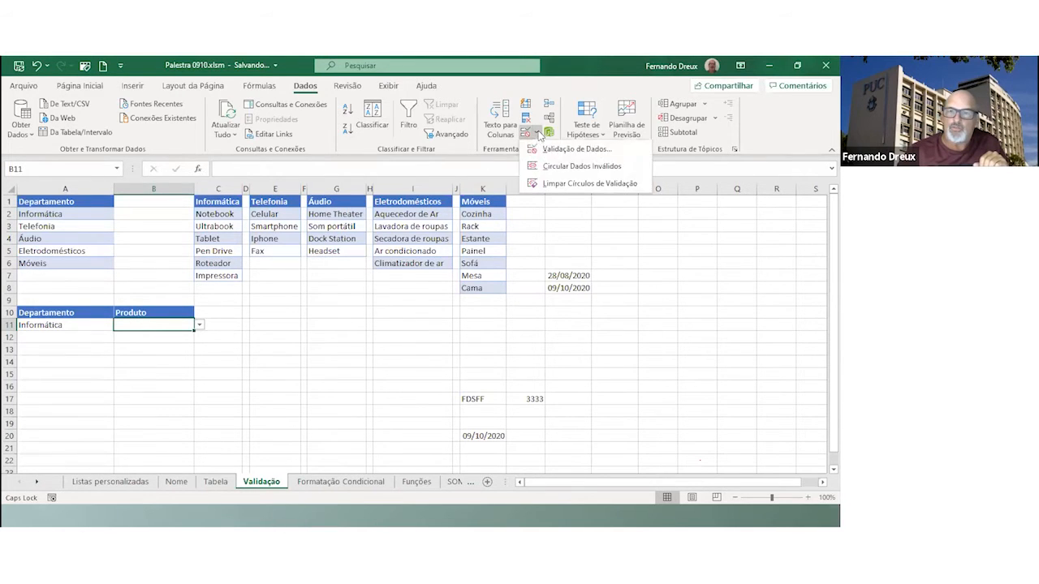
{"action": "left_click", "coordinate": [566, 151]}
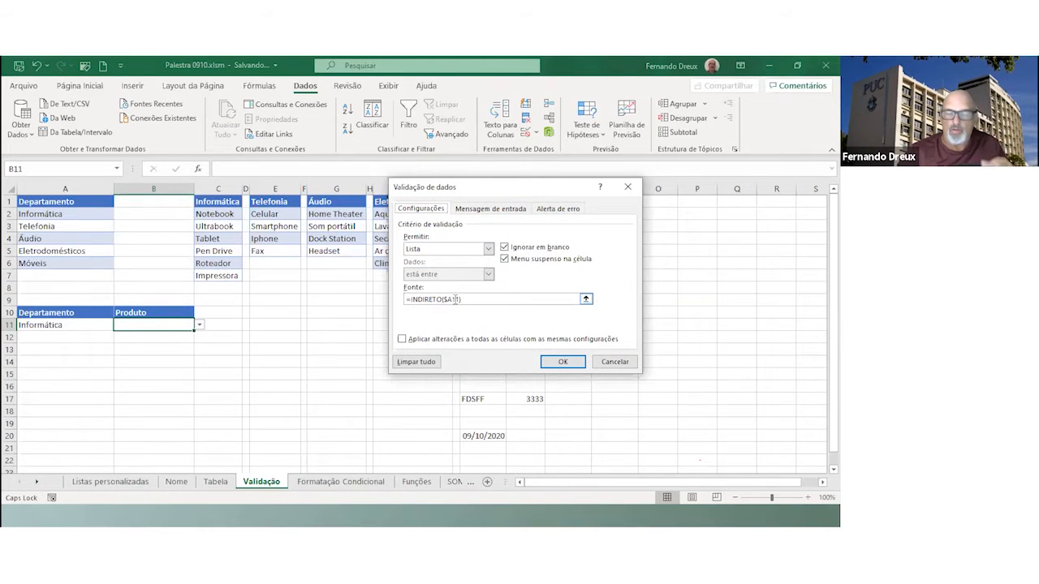
{"action": "left_click", "coordinate": [618, 362]}
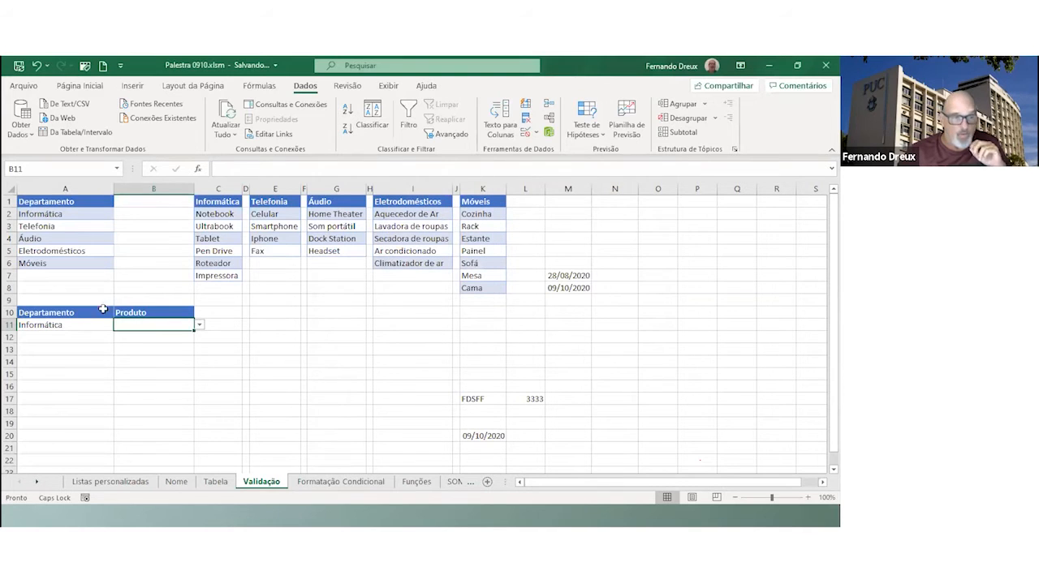
Set the Departamento in A11 to Áudio and show the dependent product options in B11
{"action": "left_click", "coordinate": [63, 320]}
{"action": "left_click", "coordinate": [119, 325]}
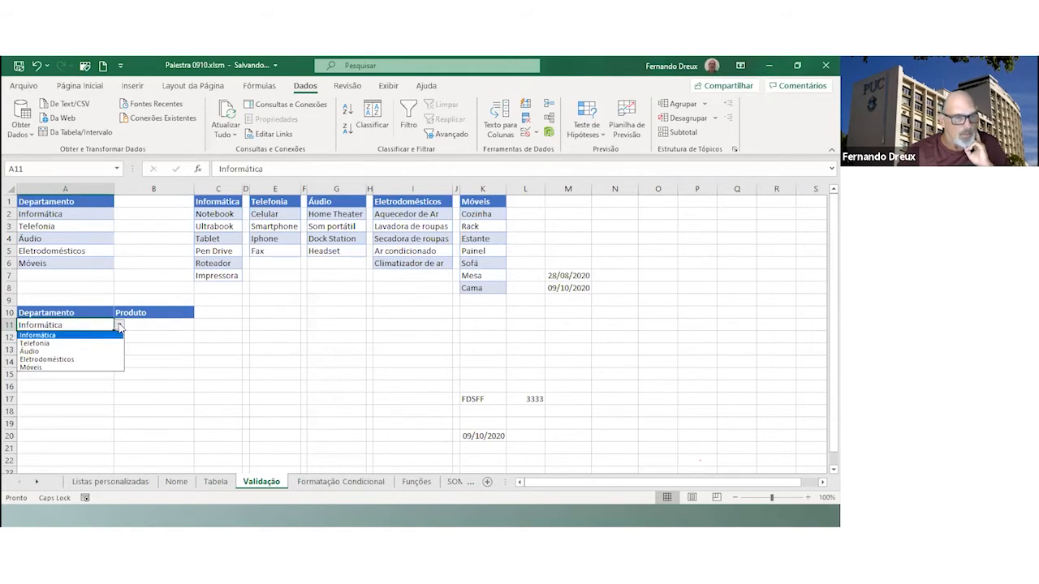
{"action": "left_click", "coordinate": [62, 352]}
{"action": "left_click", "coordinate": [166, 324]}
{"action": "left_click", "coordinate": [198, 324]}
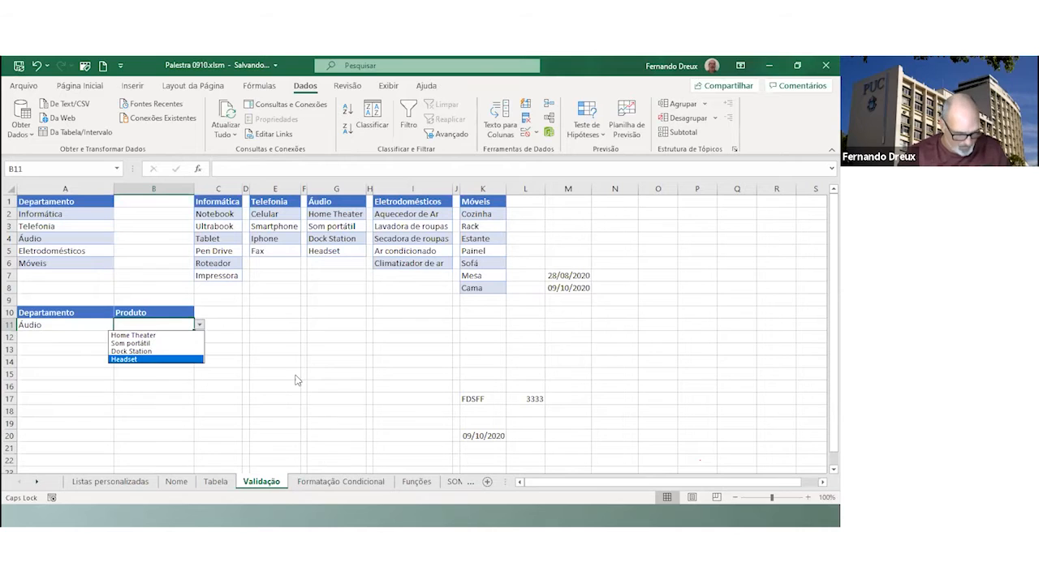
Check the event agenda slide, return to the workbook and open the Formatação Condicional sheet
{"action": "key", "text": "alt+Tab"}
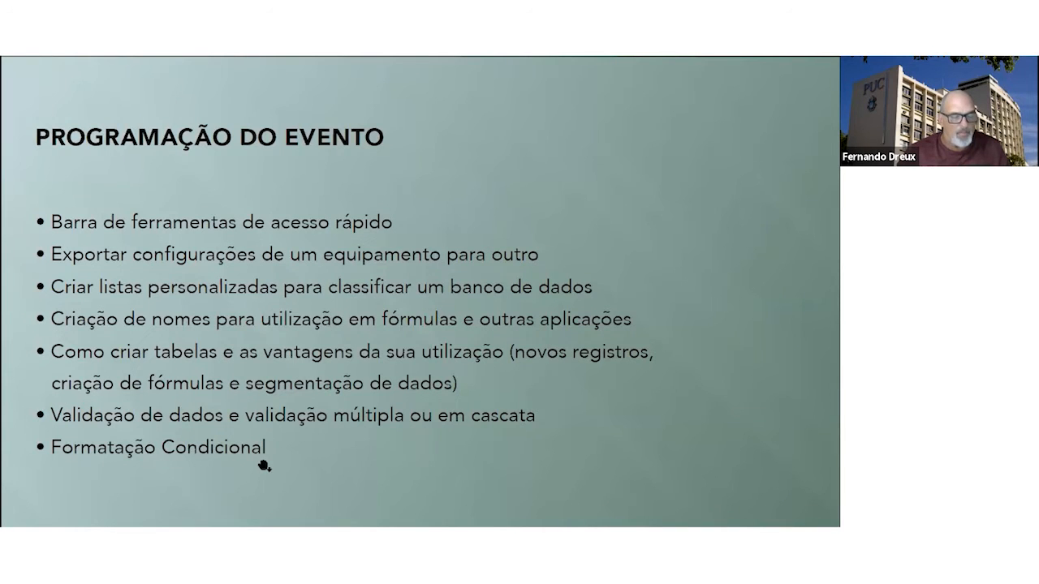
{"action": "key", "text": "alt+Tab"}
{"action": "left_click", "coordinate": [309, 482]}
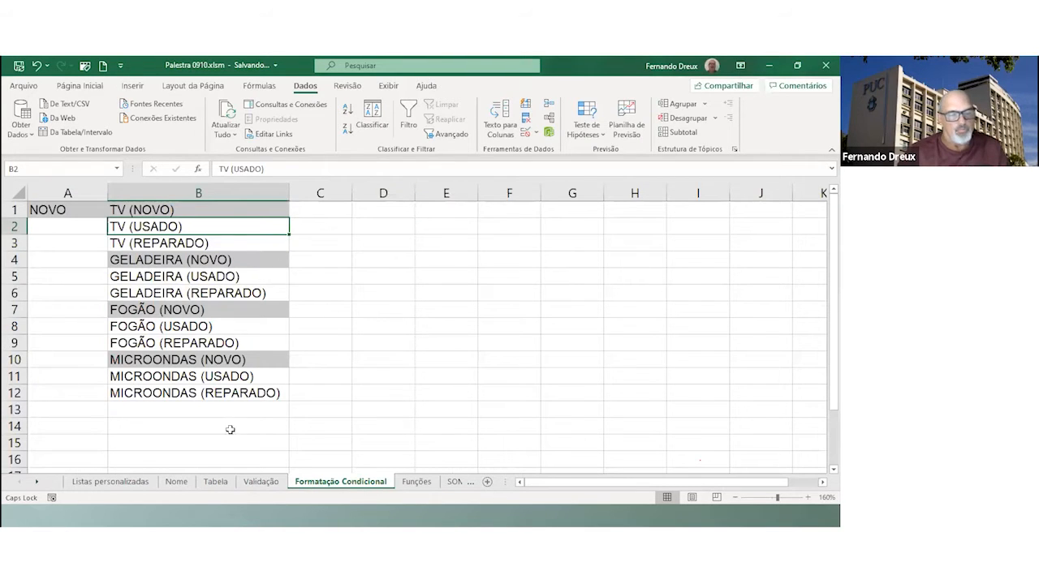
Review the condition options available in A1 and choose NOVO
{"action": "left_click", "coordinate": [79, 209]}
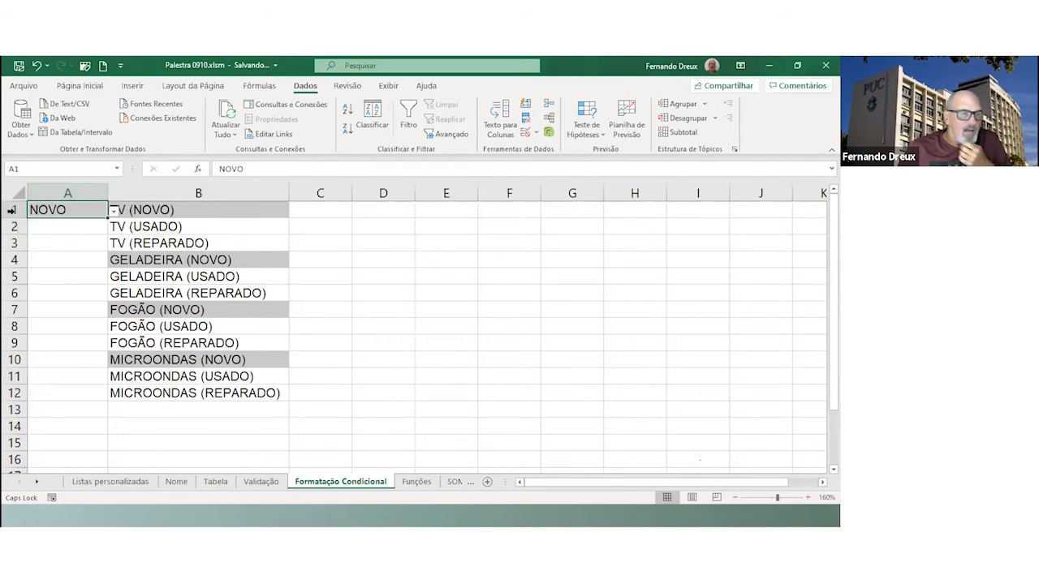
{"action": "left_click", "coordinate": [113, 212]}
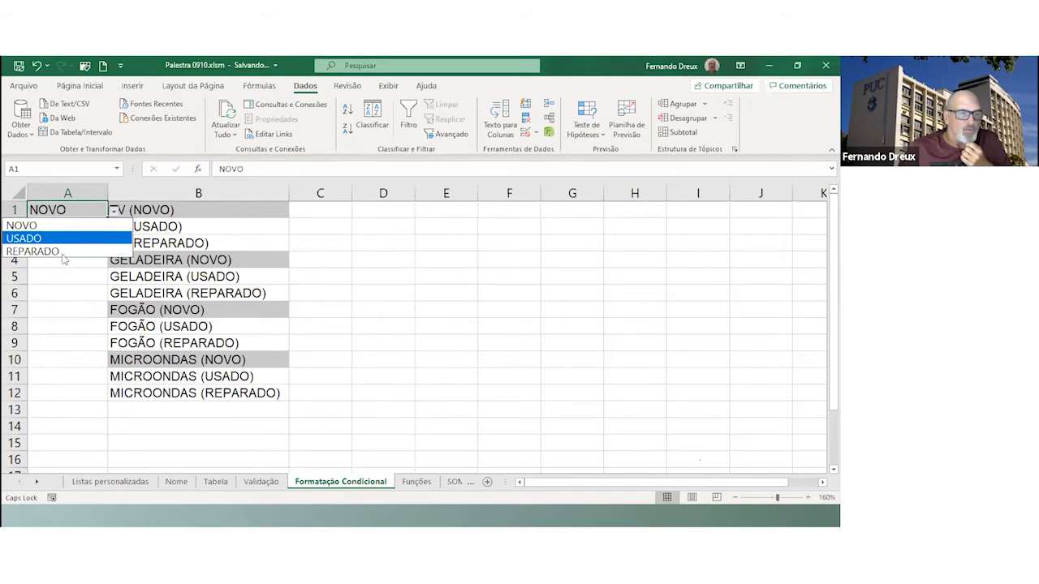
{"action": "left_click", "coordinate": [30, 227]}
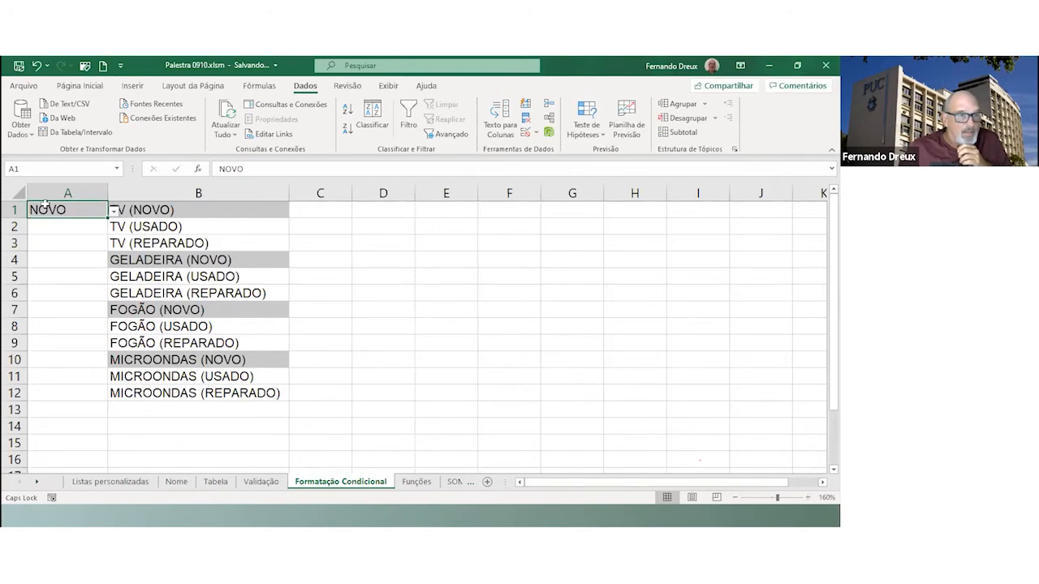
Test the row highlighting by switching A1 to USADO, NOVO, USADO again and finally REPARADO
{"action": "left_click", "coordinate": [114, 213]}
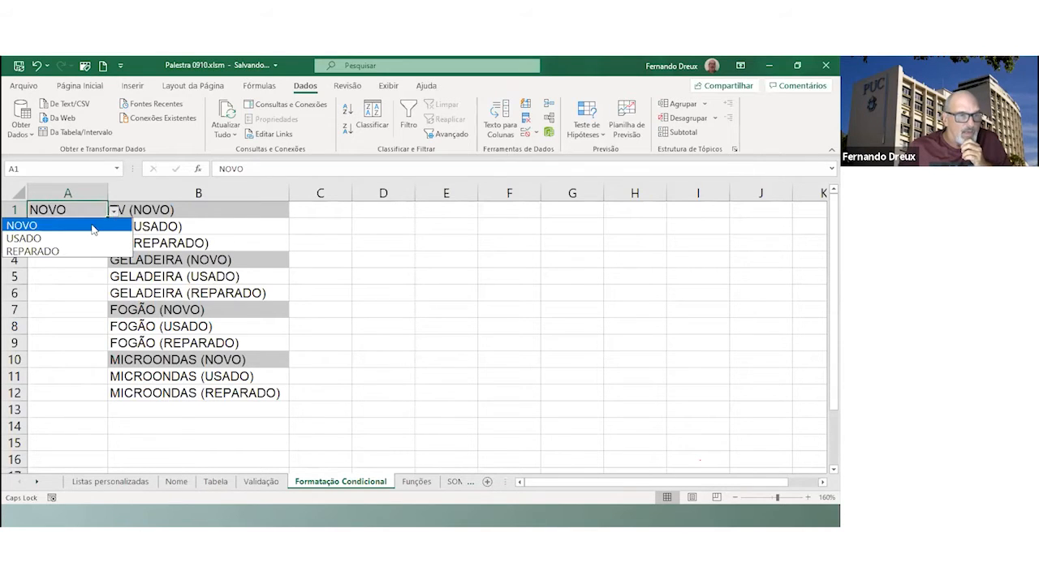
{"action": "left_click", "coordinate": [86, 237]}
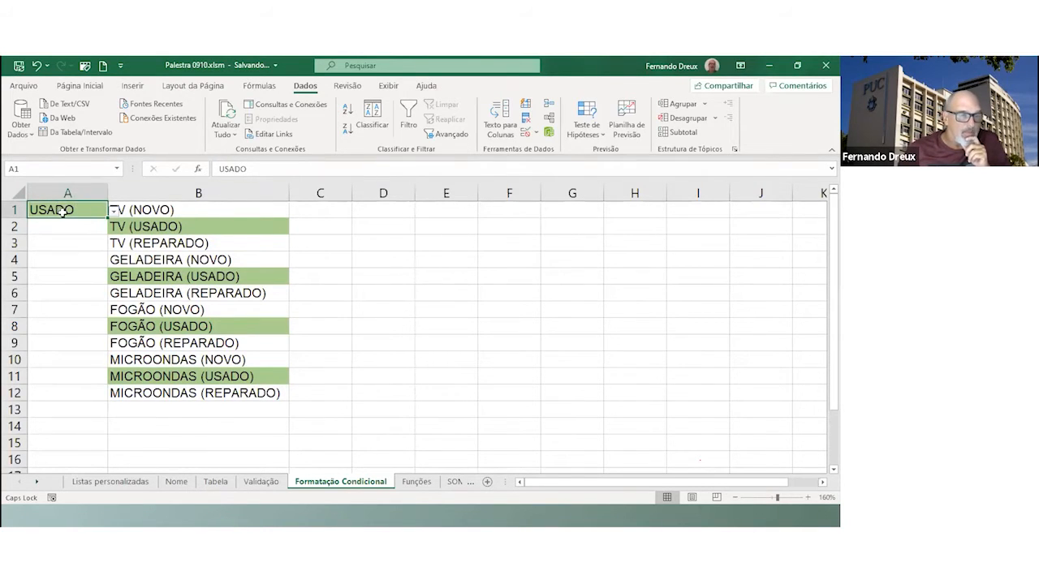
{"action": "left_click", "coordinate": [108, 211]}
{"action": "left_click", "coordinate": [85, 225]}
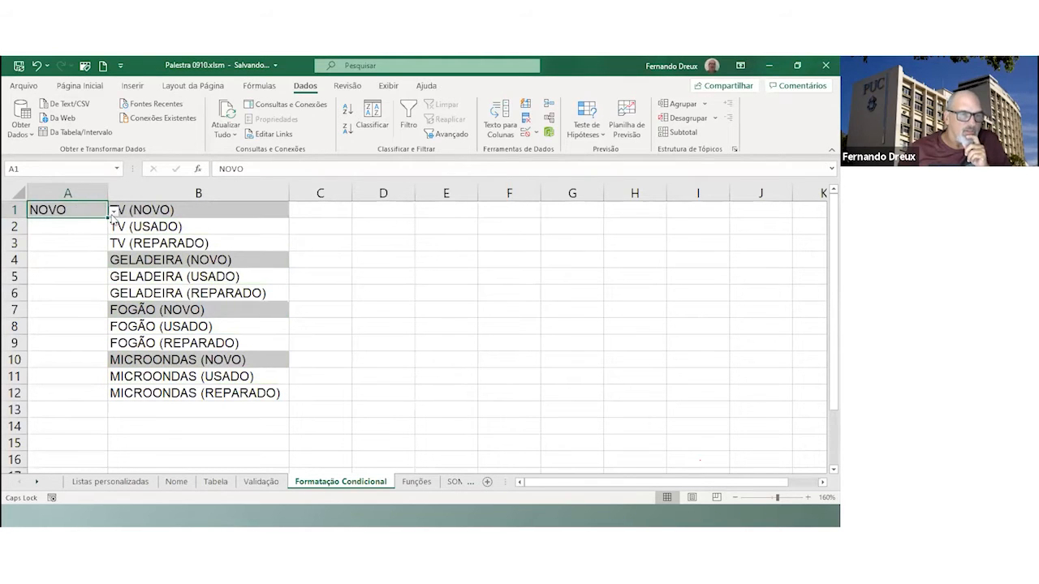
{"action": "left_click", "coordinate": [112, 214]}
{"action": "left_click", "coordinate": [74, 242]}
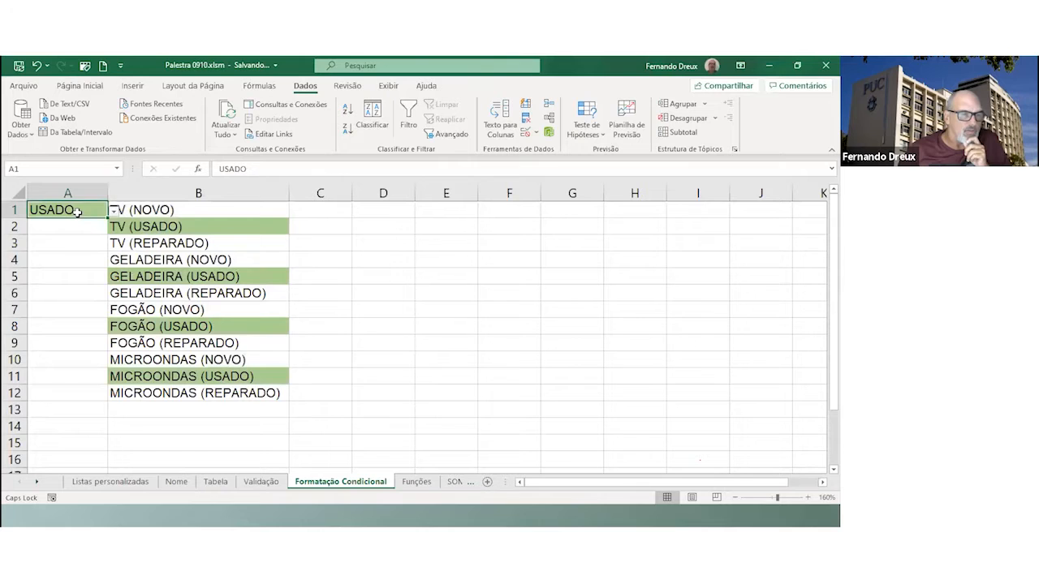
{"action": "left_click", "coordinate": [111, 215]}
{"action": "left_click", "coordinate": [78, 250]}
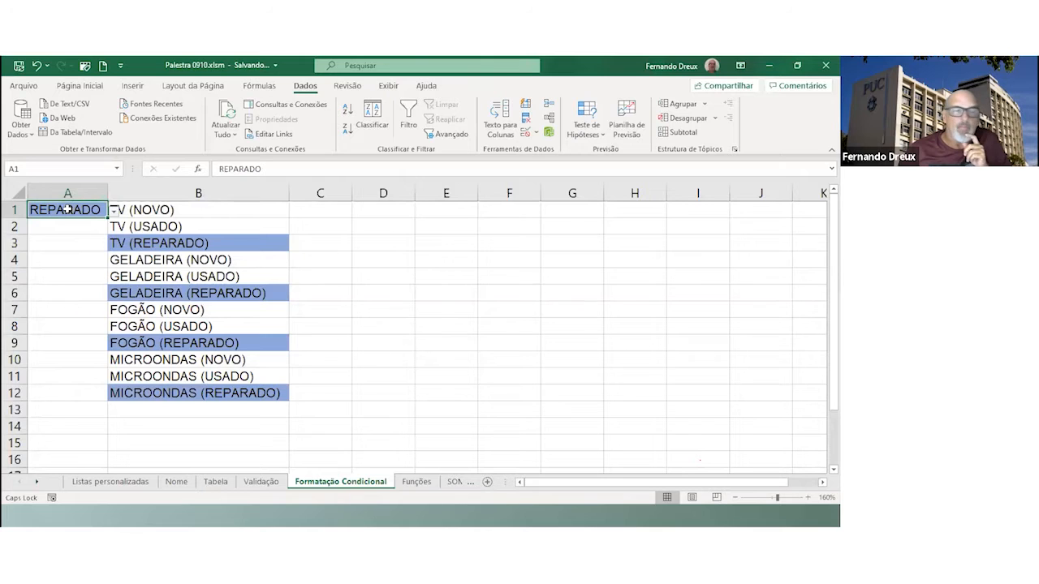
Review the conditional formatting rules applied to A1 and close the rules manager without changes
{"action": "left_click", "coordinate": [80, 86]}
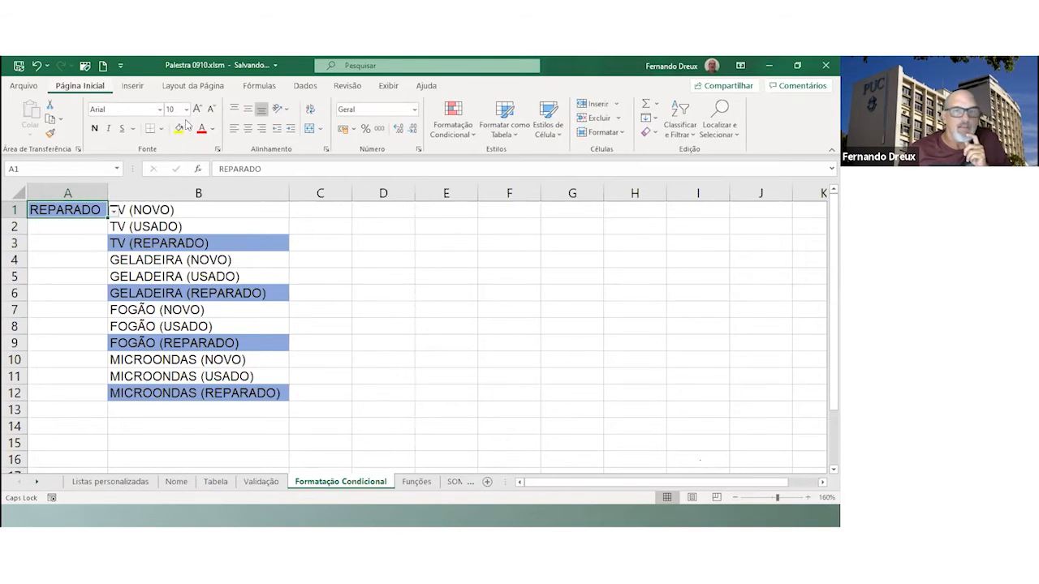
{"action": "left_click", "coordinate": [457, 129]}
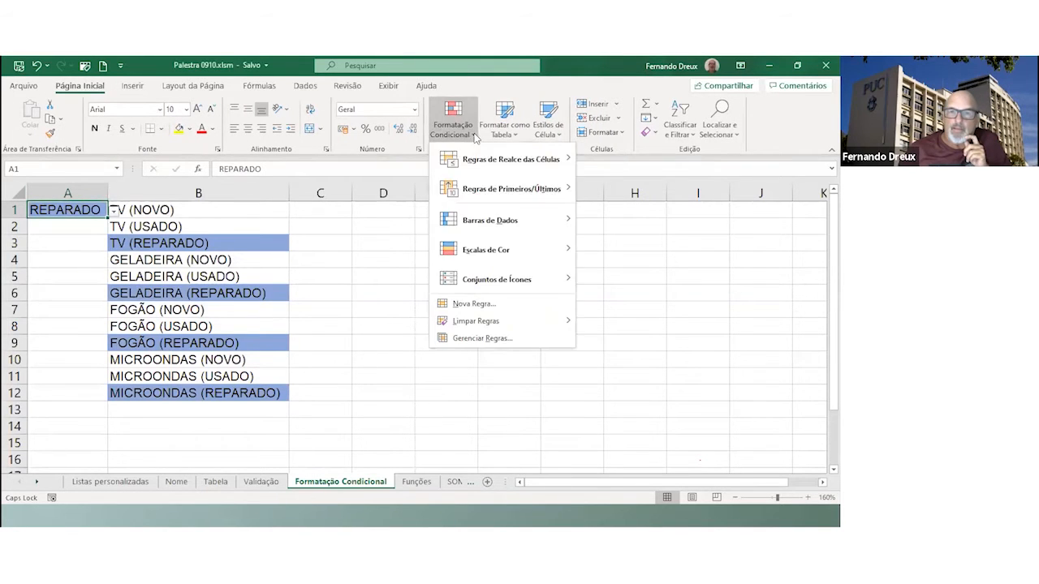
{"action": "left_click", "coordinate": [476, 339]}
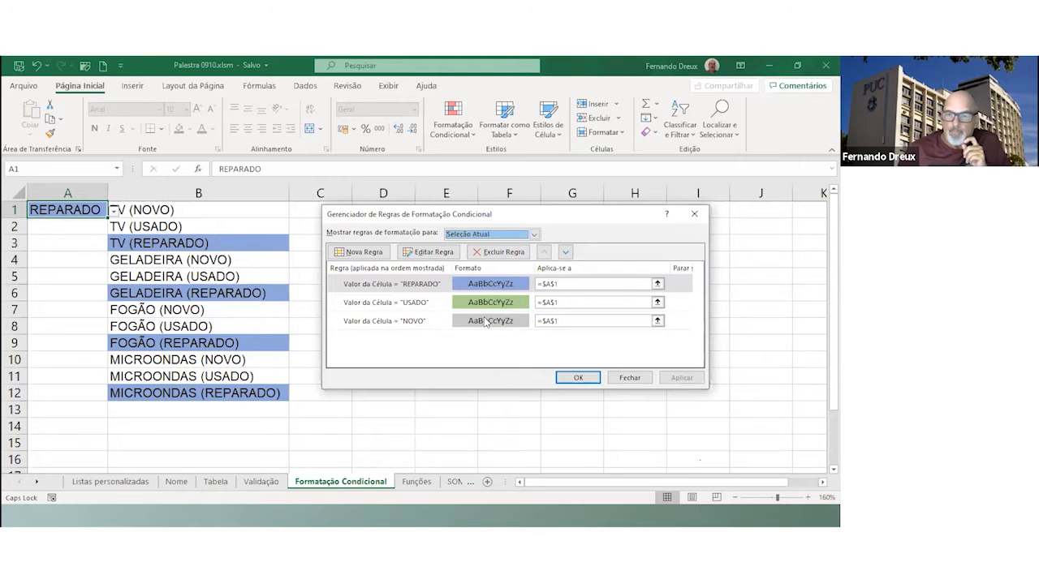
{"action": "left_click", "coordinate": [611, 377]}
Open the conditional formatting rules for B1:B12 and examine the formula of the blue rule without changing it
{"action": "left_click_drag", "start_coordinate": [186, 210], "coordinate": [200, 391]}
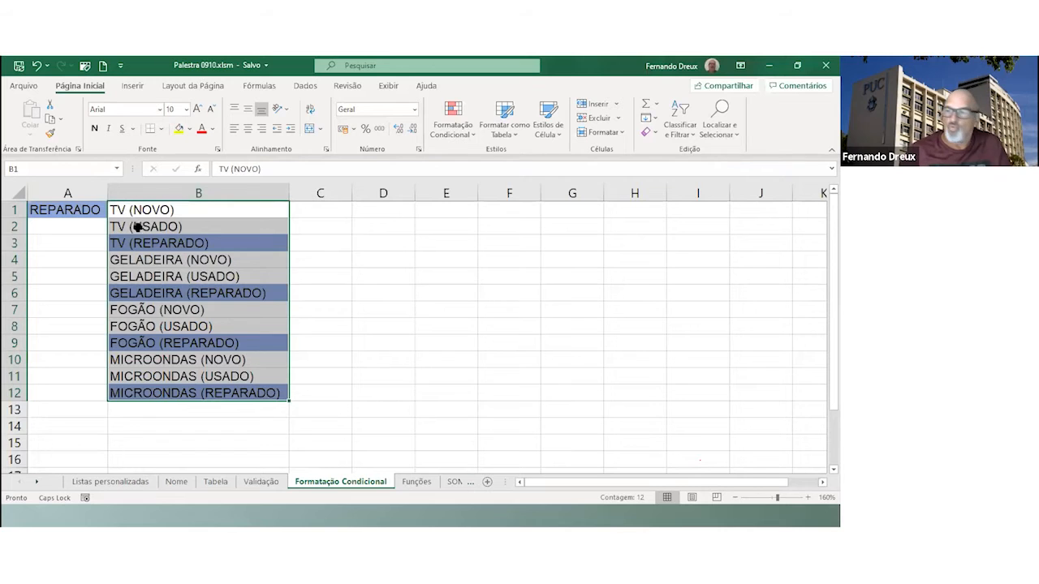
{"action": "left_click", "coordinate": [471, 136]}
{"action": "left_click", "coordinate": [471, 339]}
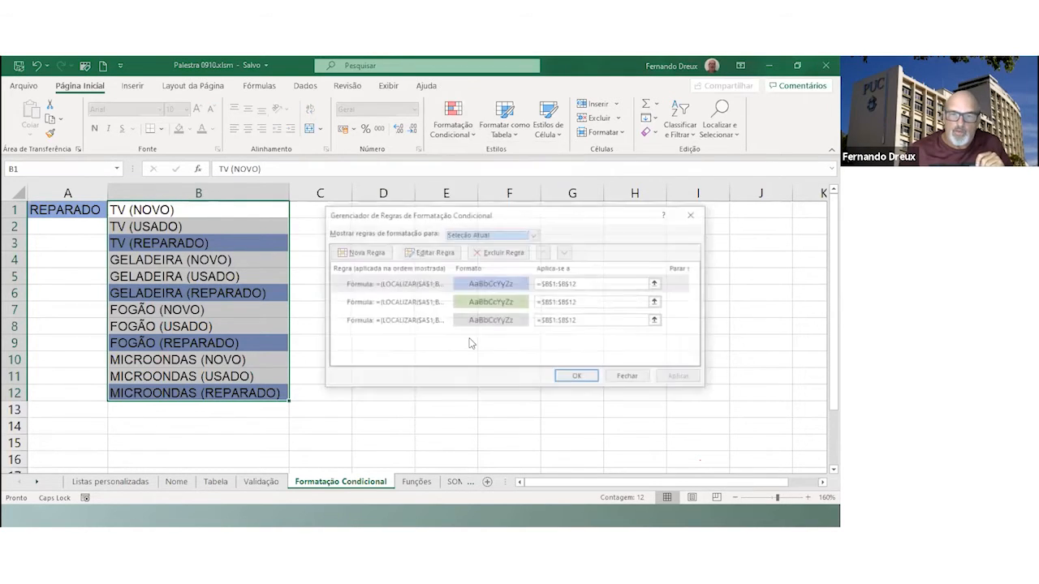
{"action": "left_click", "coordinate": [416, 283]}
{"action": "left_click", "coordinate": [428, 251]}
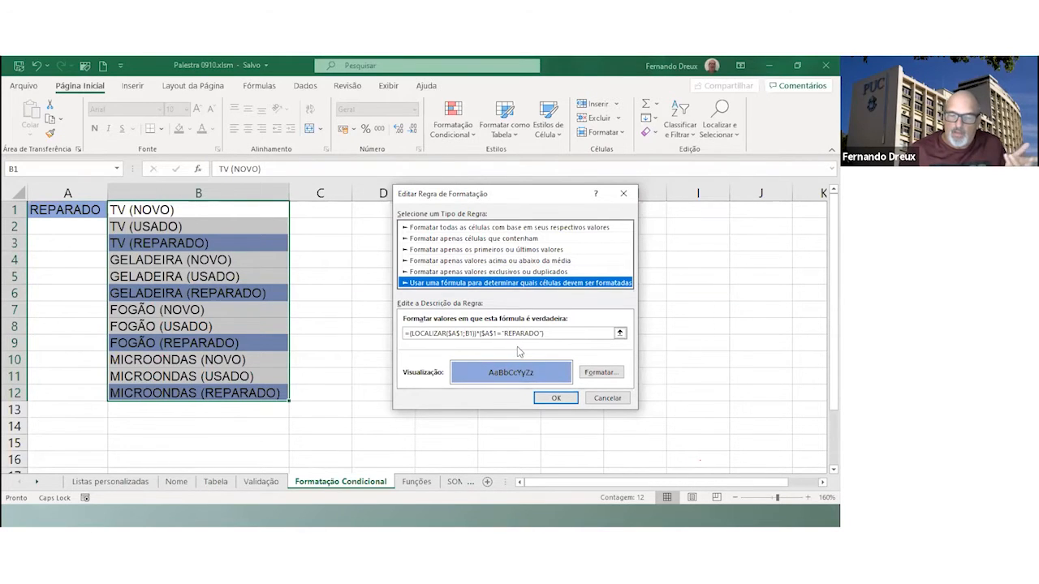
{"action": "left_click", "coordinate": [544, 400]}
Examine the formula of the green rule for B1:B12 and close the rules manager
{"action": "left_click", "coordinate": [419, 304]}
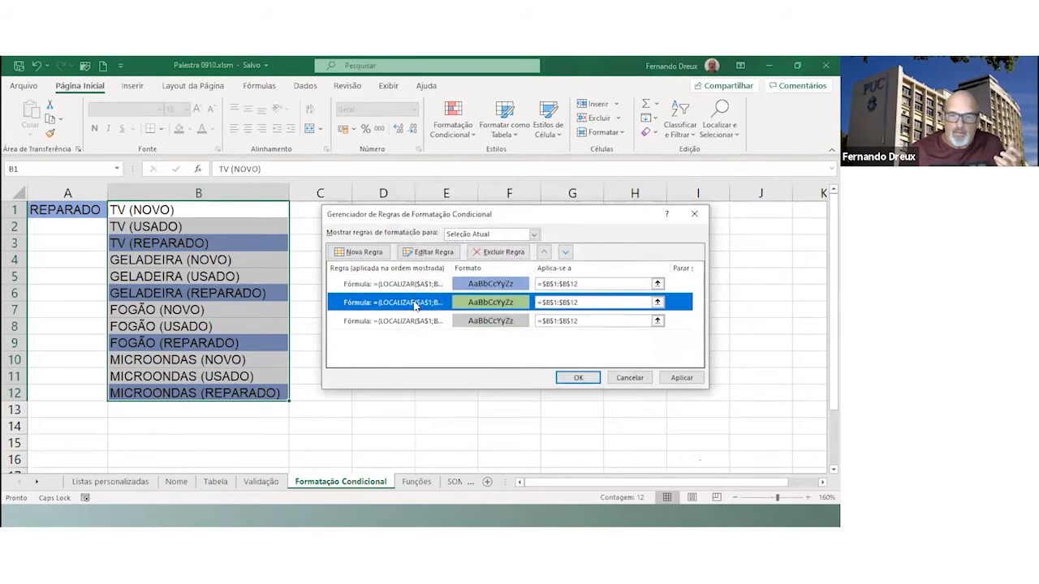
{"action": "left_click", "coordinate": [429, 251]}
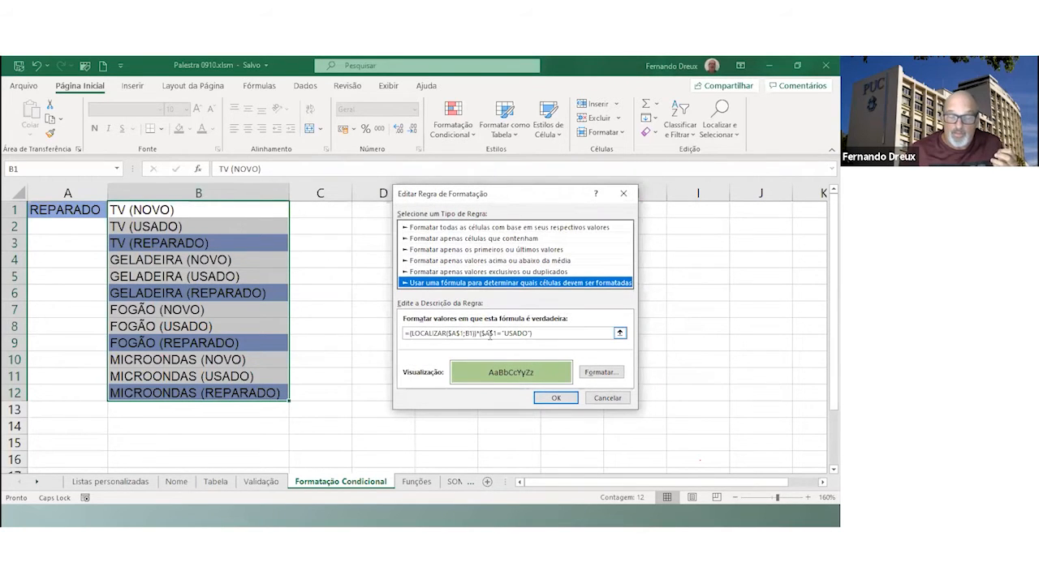
{"action": "left_click", "coordinate": [556, 398]}
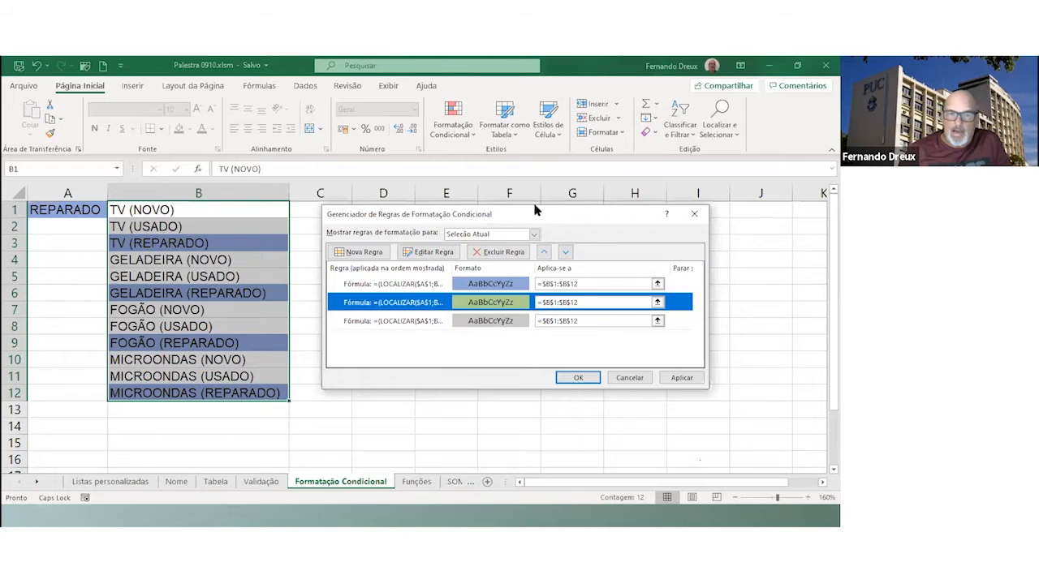
{"action": "left_click_drag", "start_coordinate": [534, 210], "coordinate": [466, 147]}
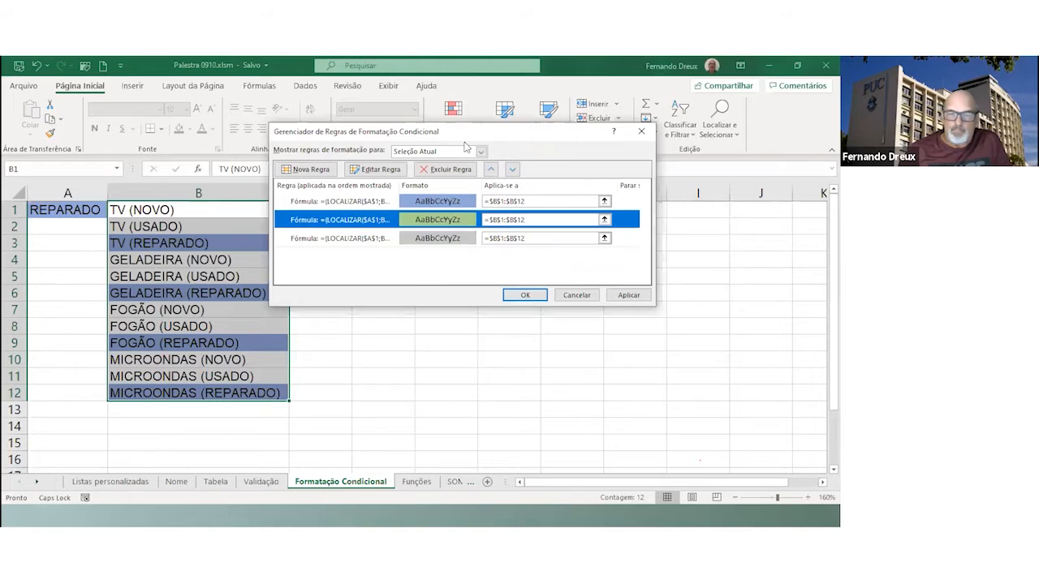
{"action": "left_click", "coordinate": [519, 296]}
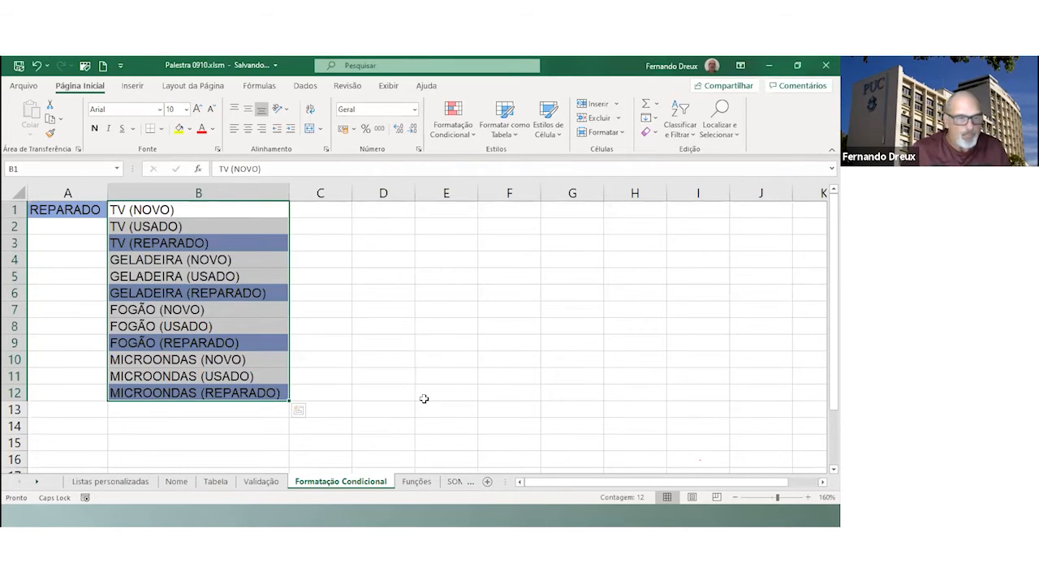
Show the agenda slide listing the functions, return to the workbook and open the Funções sheet
{"action": "key", "text": "alt+Tab"}
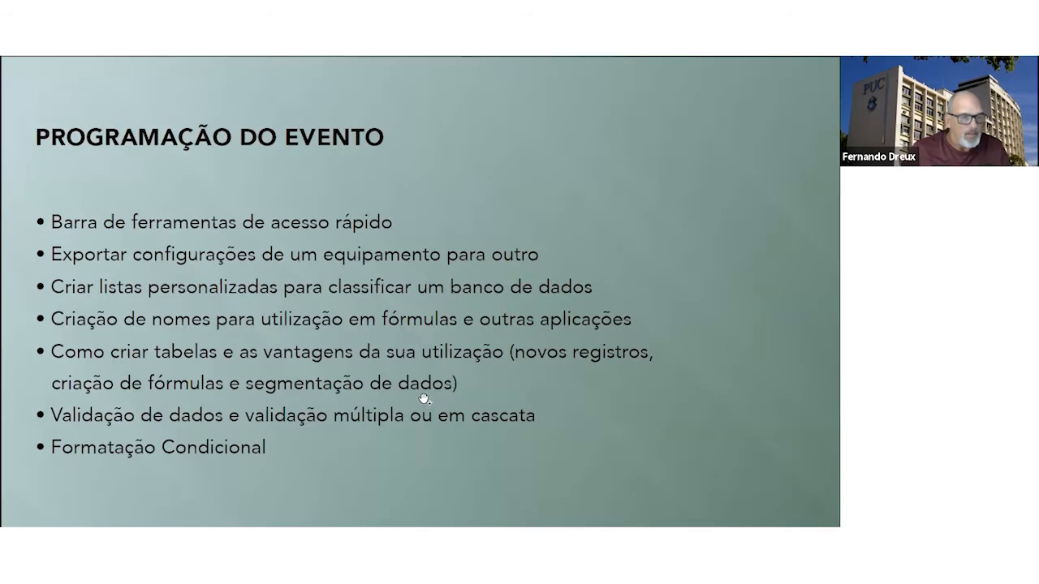
{"action": "left_click", "coordinate": [306, 418]}
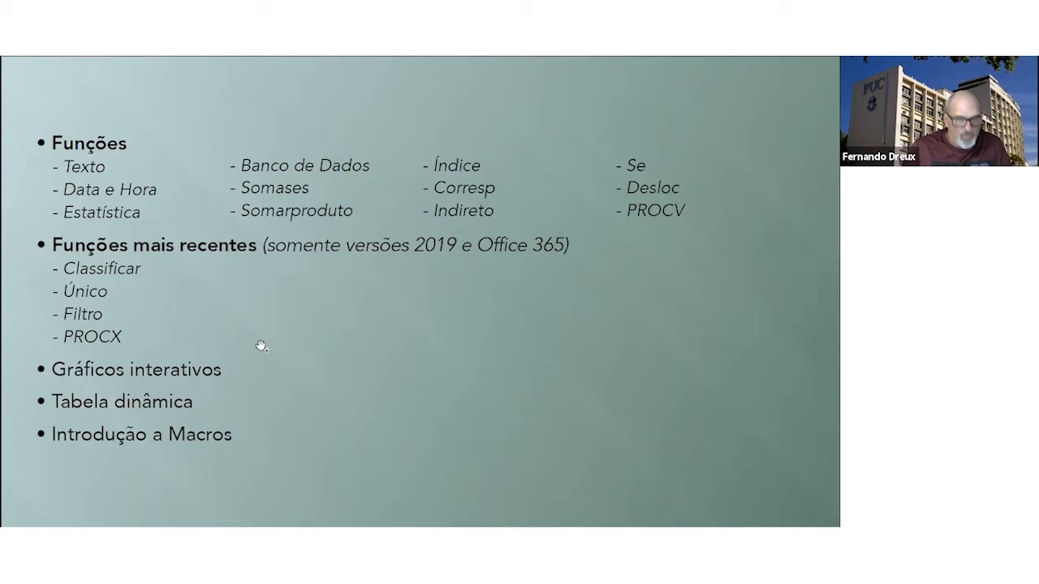
{"action": "key", "text": "alt+Tab"}
{"action": "left_click", "coordinate": [417, 482]}
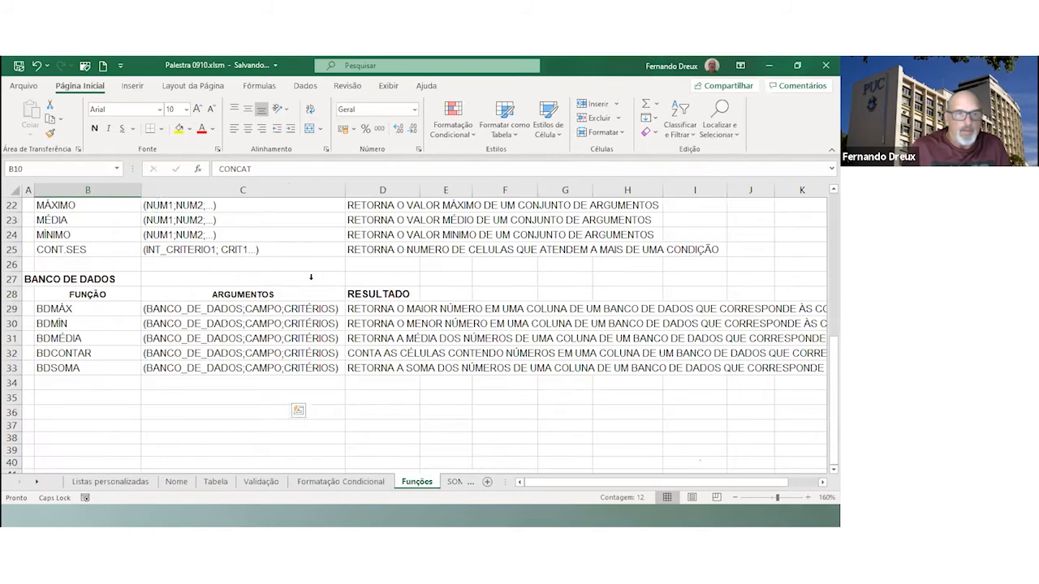
Browse the Financeira, Lógica, Texto and Data e Hora function categories in the function library without inserting anything
{"action": "left_click", "coordinate": [257, 87]}
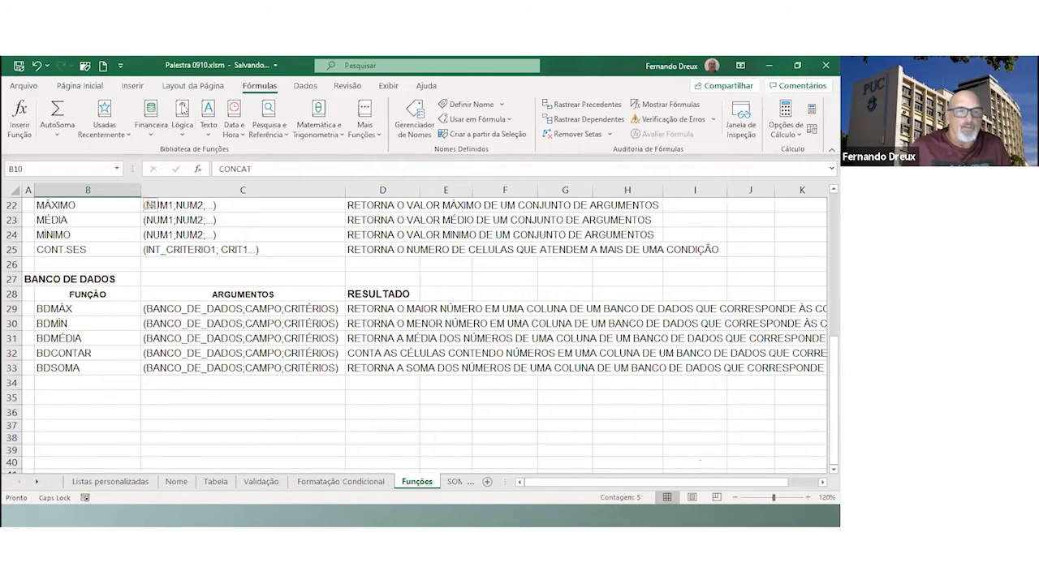
{"action": "left_click", "coordinate": [150, 136]}
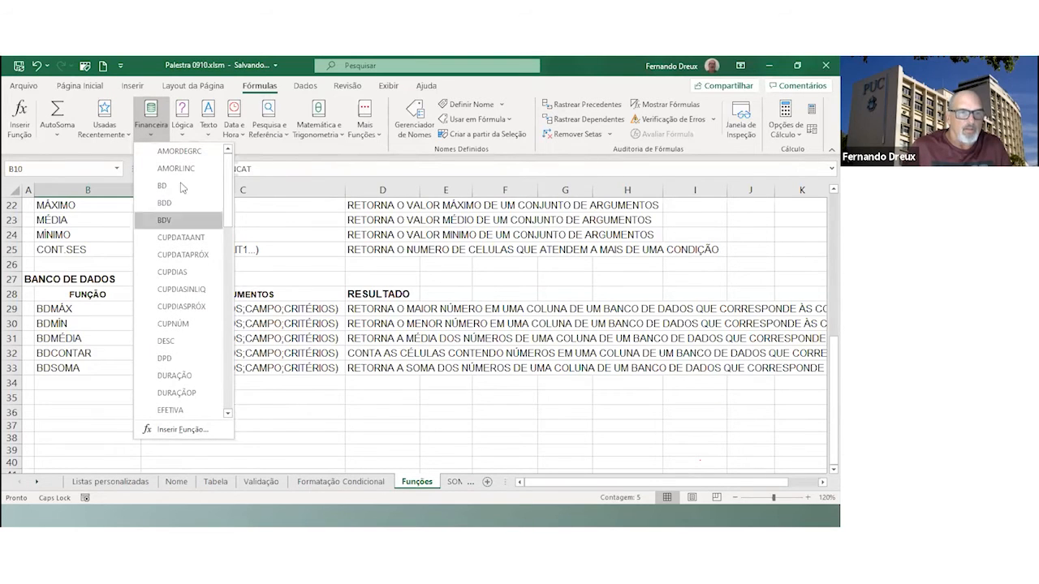
{"action": "left_click", "coordinate": [184, 136]}
{"action": "left_click", "coordinate": [184, 136]}
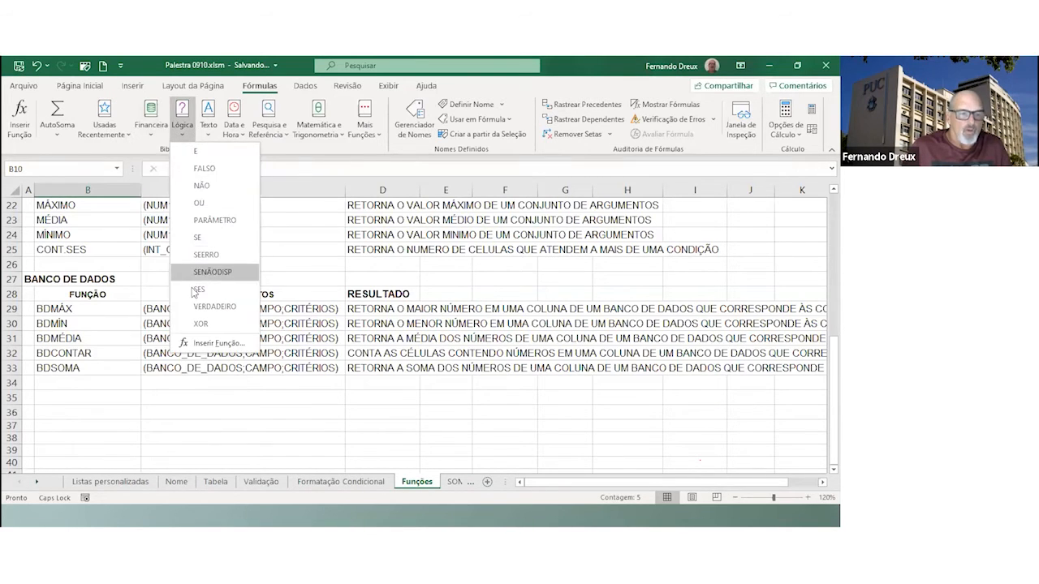
{"action": "left_click", "coordinate": [209, 135]}
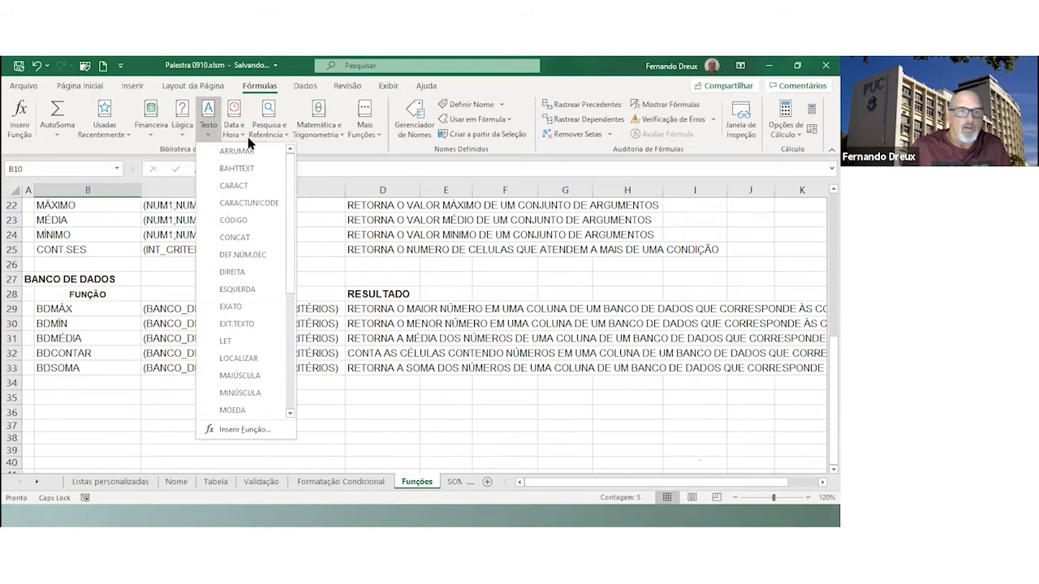
{"action": "left_click", "coordinate": [243, 136]}
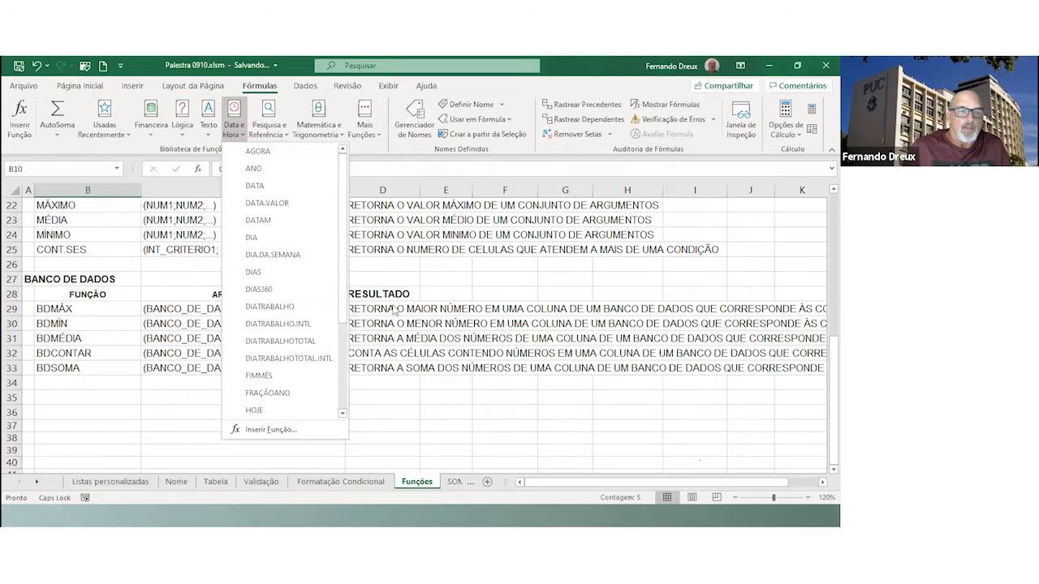
{"action": "left_click", "coordinate": [486, 439]}
Examine the date, text, statistical and database functions with their arguments listed on the Funções sheet
{"action": "scroll", "coordinate": [487, 438], "scroll_direction": "up", "scroll_amount": 4}
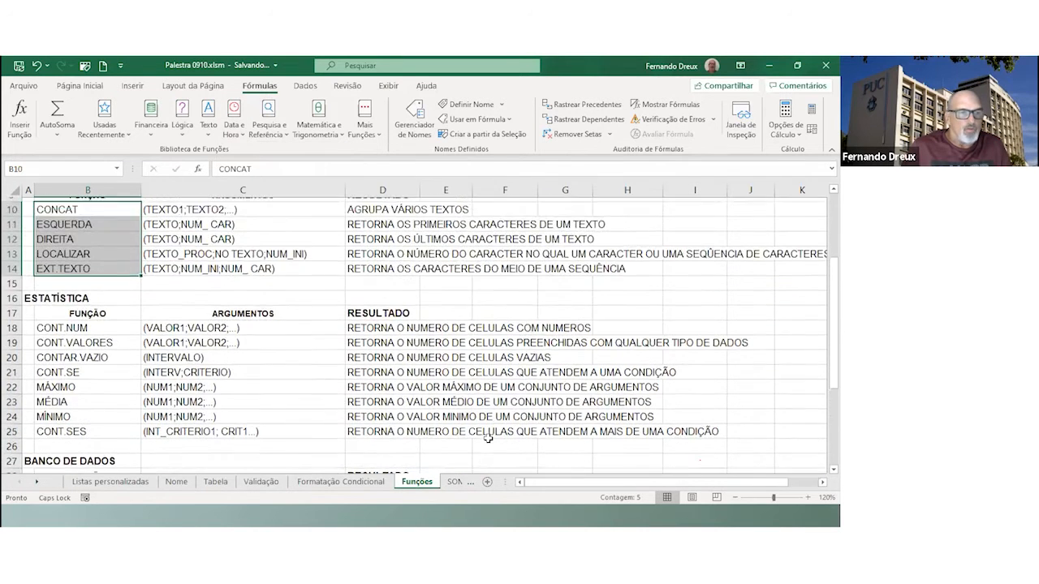
{"action": "scroll", "coordinate": [488, 438], "scroll_direction": "up", "scroll_amount": 1}
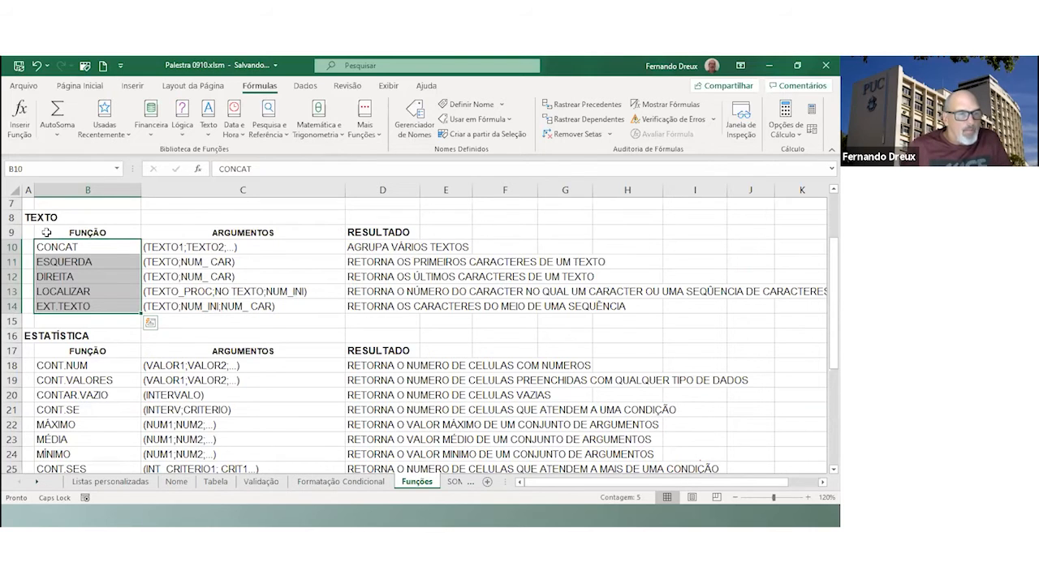
{"action": "scroll", "coordinate": [75, 244], "scroll_direction": "up", "scroll_amount": 1}
{"action": "scroll", "coordinate": [78, 237], "scroll_direction": "up", "scroll_amount": 1}
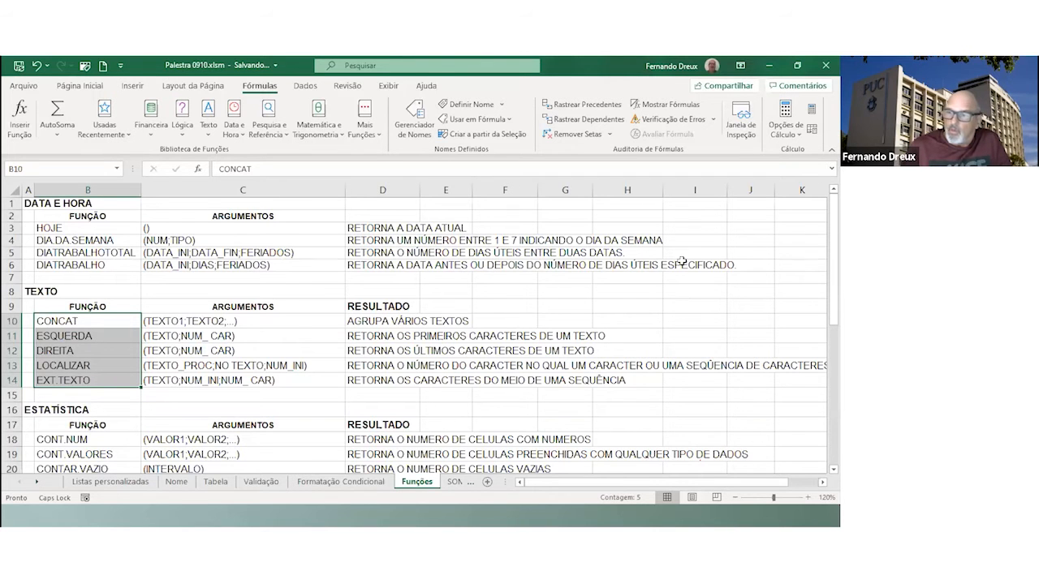
{"action": "scroll", "coordinate": [241, 372], "scroll_direction": "down", "scroll_amount": 3}
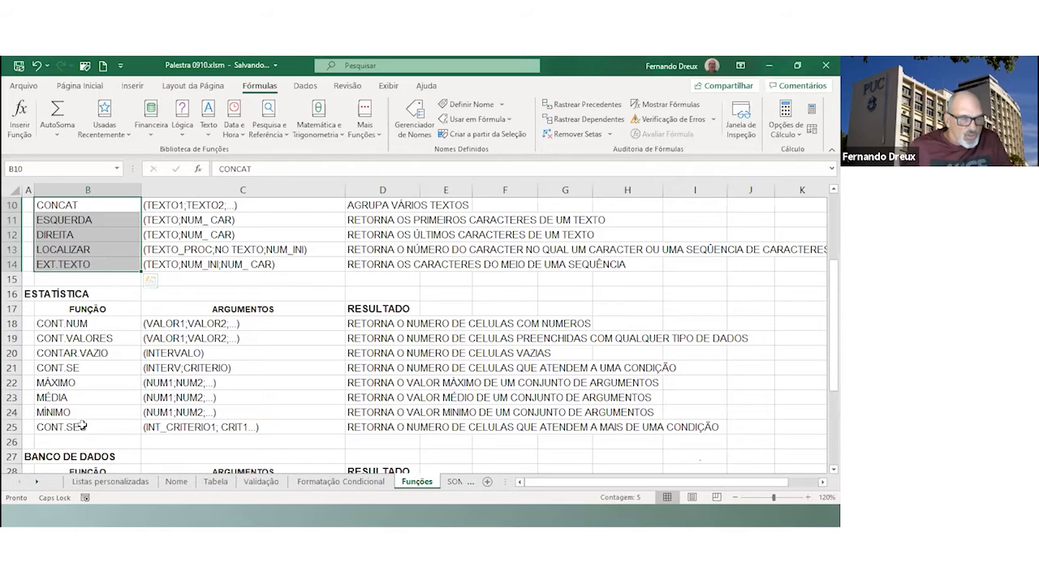
{"action": "scroll", "coordinate": [83, 425], "scroll_direction": "down", "scroll_amount": 4}
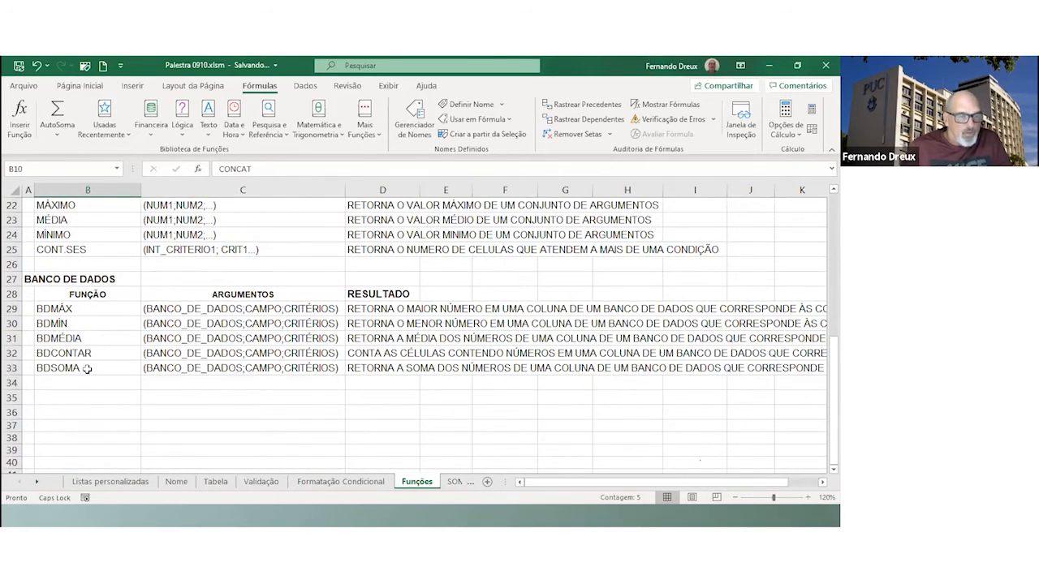
Check the functions agenda slide again, return to the workbook and open the SOMASES sheet
{"action": "key", "text": "alt+Tab"}
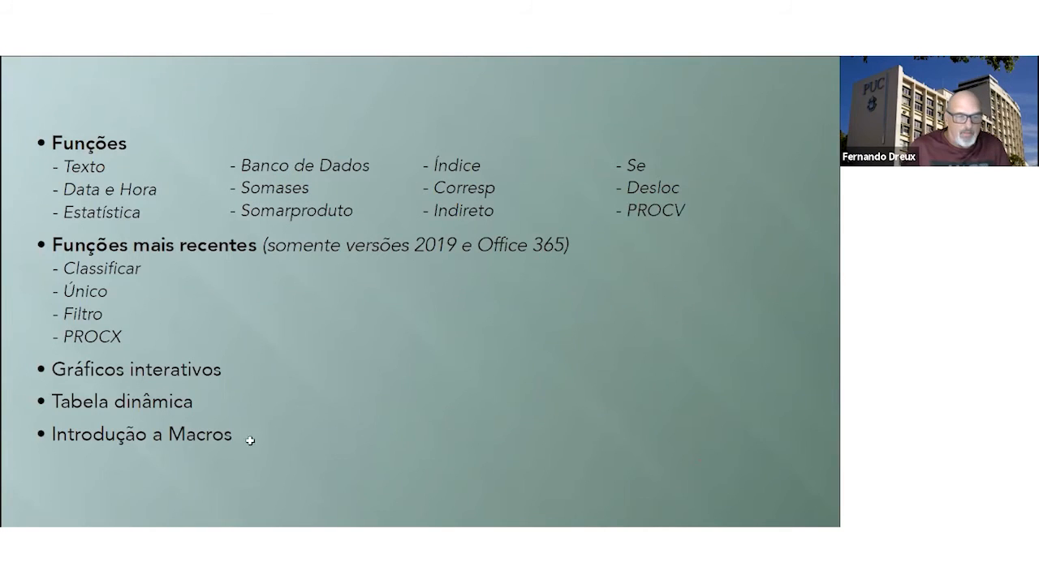
{"action": "key", "text": "alt+Tab"}
{"action": "left_click", "coordinate": [453, 482]}
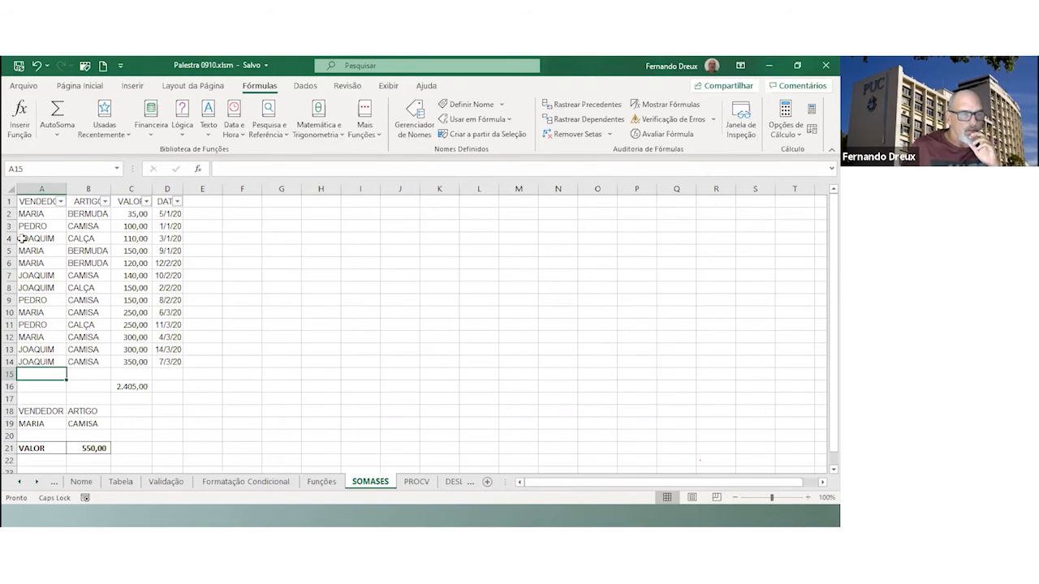
Review the VENDEDOR options in A19 and the ARTIGO options in B19 without changing either choice
{"action": "left_click", "coordinate": [47, 425]}
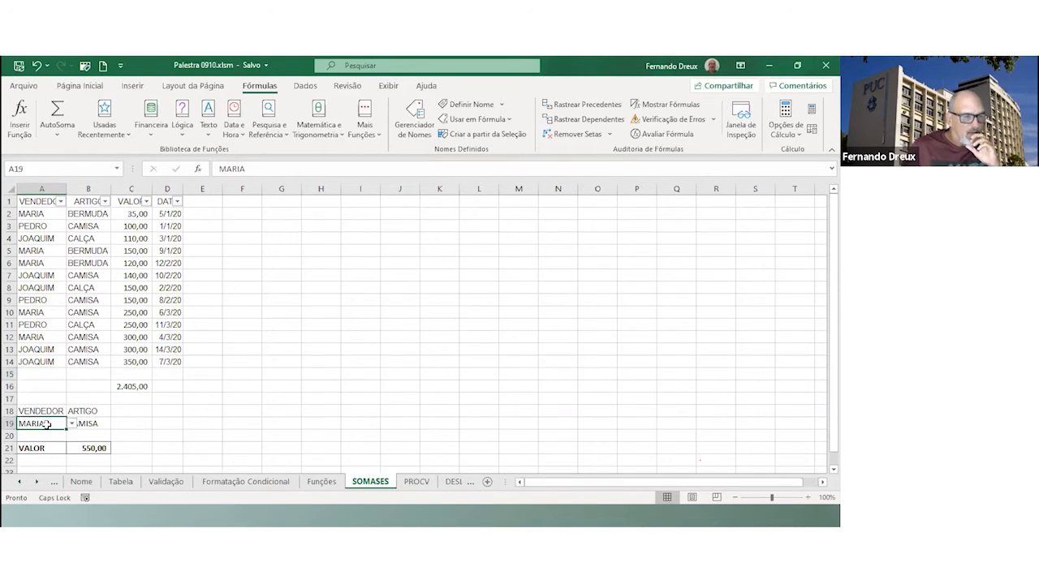
{"action": "left_click", "coordinate": [72, 423]}
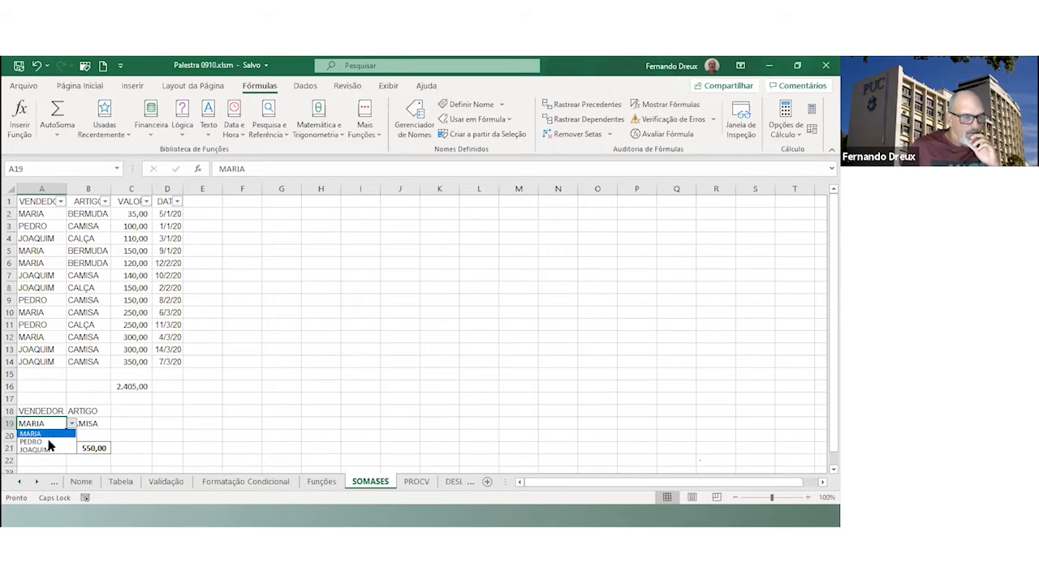
{"action": "left_click", "coordinate": [98, 424]}
{"action": "left_click", "coordinate": [116, 424]}
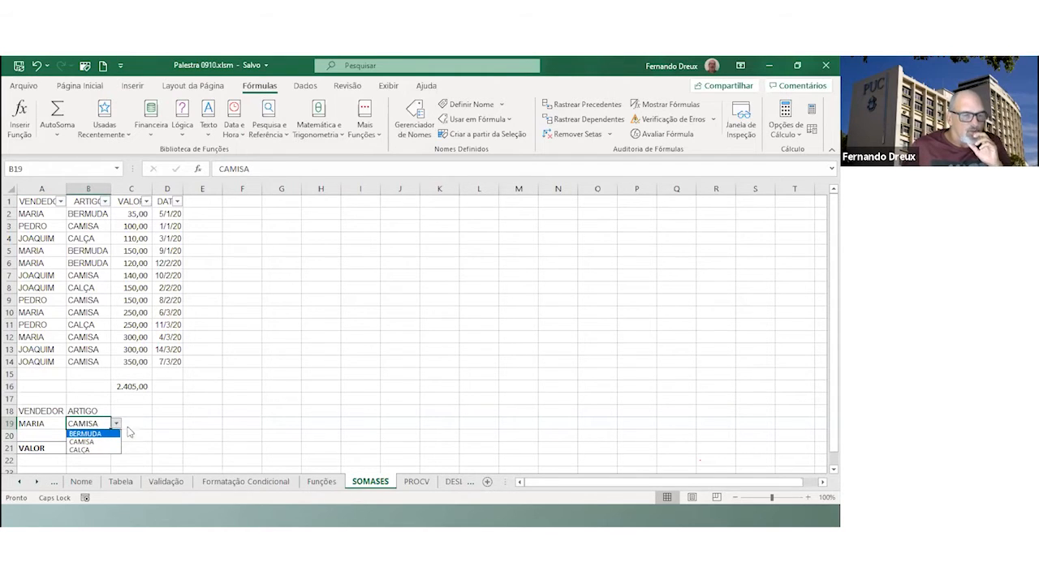
{"action": "left_click", "coordinate": [152, 420]}
Examine the SOMASES formula in B21, highlight its VENDEDOR criteria range and leave the formula as it is
{"action": "left_click", "coordinate": [87, 446]}
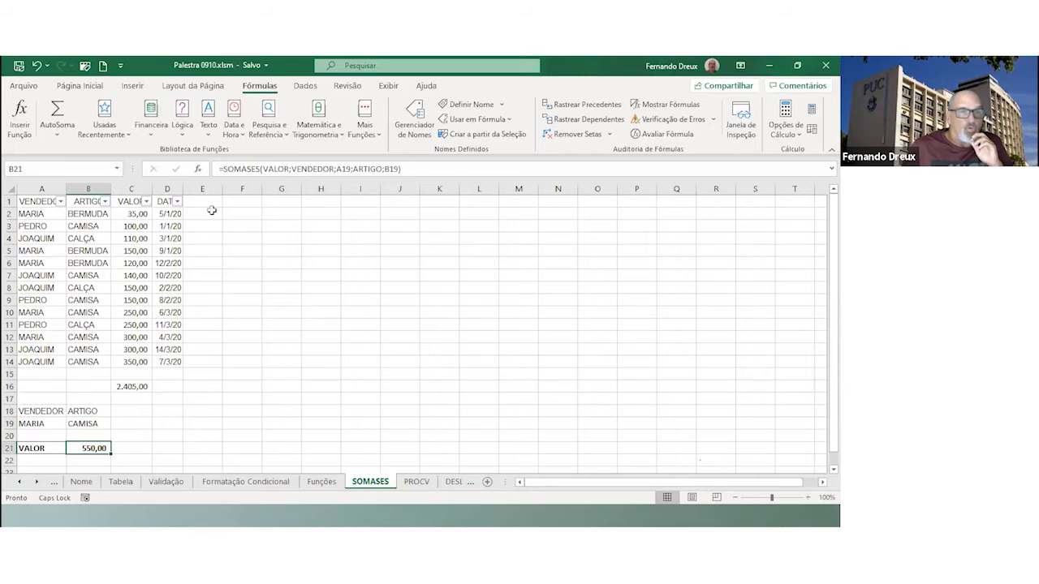
{"action": "left_click", "coordinate": [272, 169]}
{"action": "left_click_drag", "start_coordinate": [275, 169], "coordinate": [333, 169]}
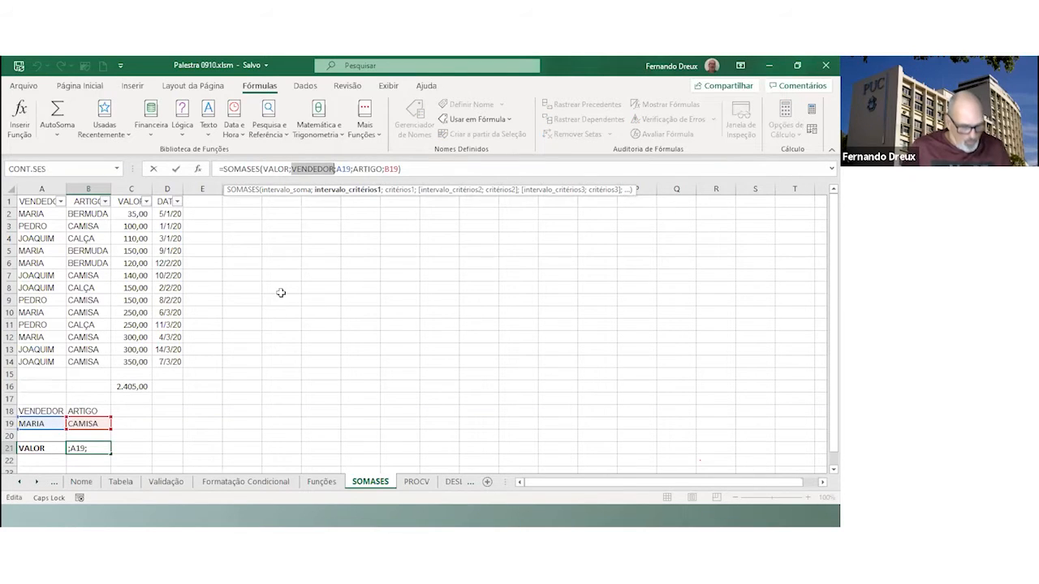
{"action": "key", "text": "Return"}
Select the data cells of the VENDEDOR, ARTIGO and VALOR columns one after another to show the formula's ranges
{"action": "left_click_drag", "start_coordinate": [40, 214], "coordinate": [60, 361]}
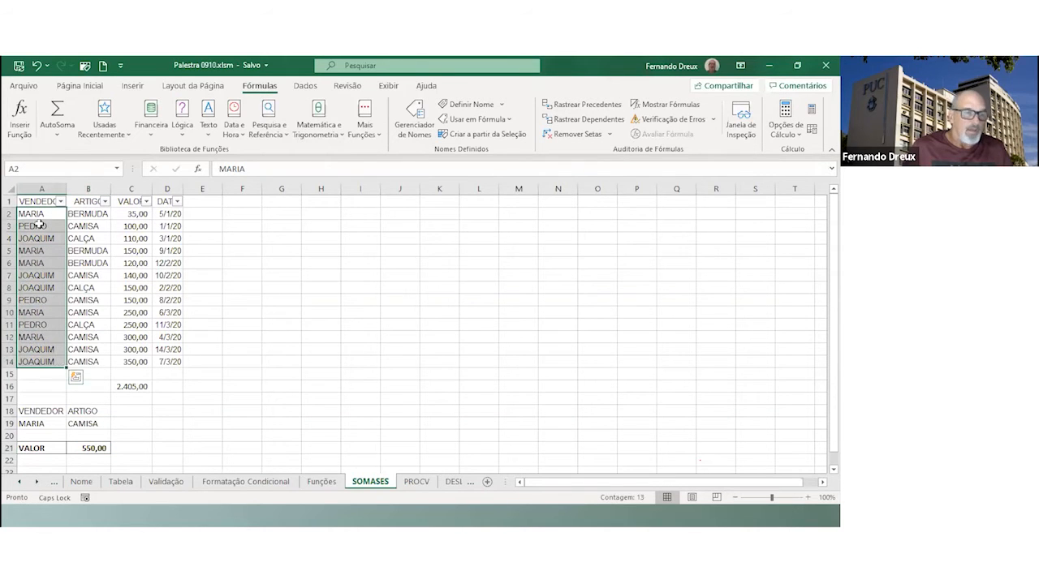
{"action": "left_click_drag", "start_coordinate": [85, 214], "coordinate": [86, 362]}
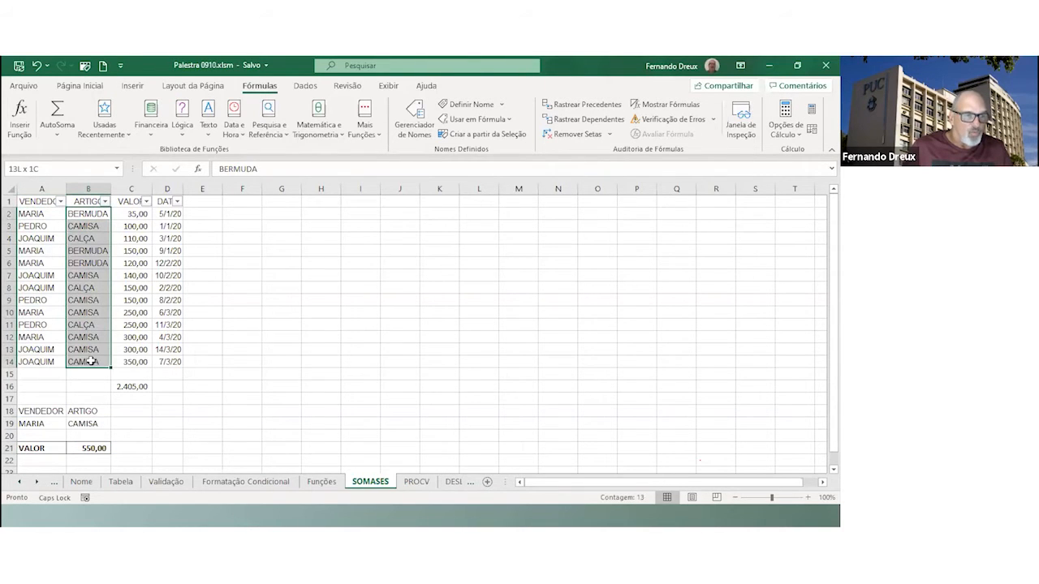
{"action": "left_click", "coordinate": [134, 212]}
{"action": "left_click_drag", "start_coordinate": [135, 268], "coordinate": [136, 352]}
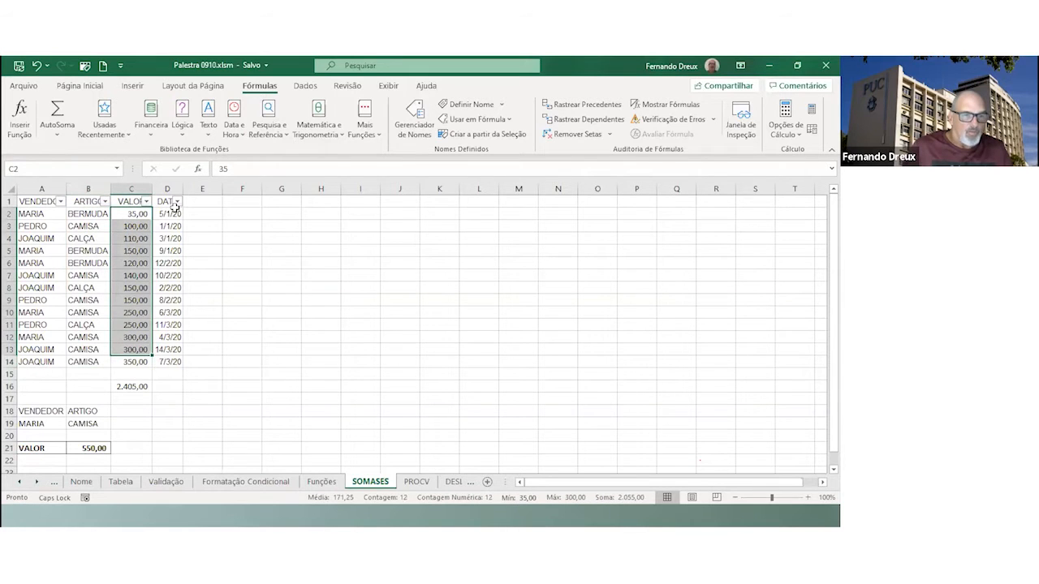
Review the workbook's defined names from B21, go to the VENDEDOR range and return to the SOMASES sheet
{"action": "left_click", "coordinate": [87, 448]}
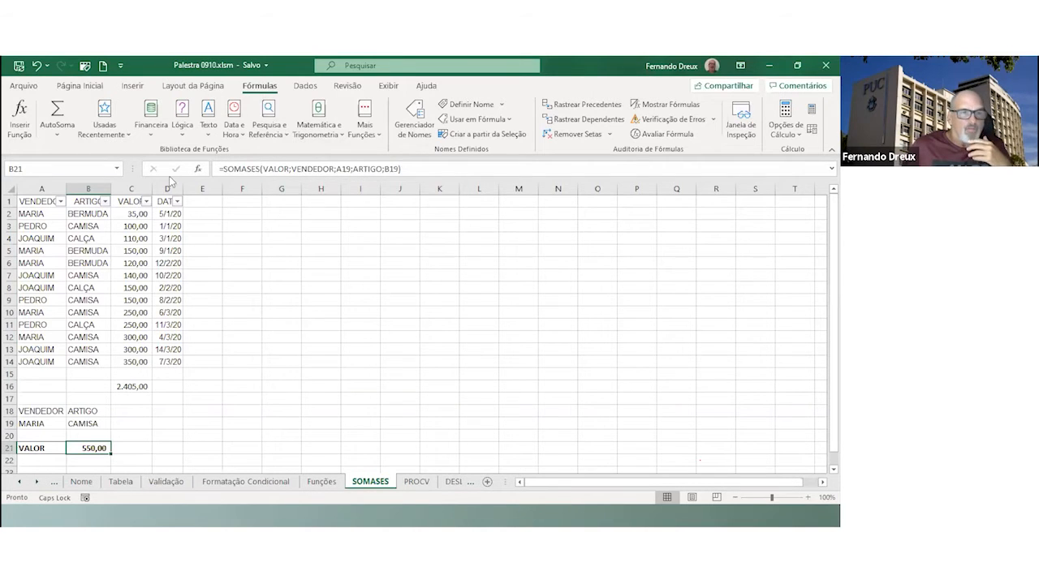
{"action": "left_click", "coordinate": [117, 169]}
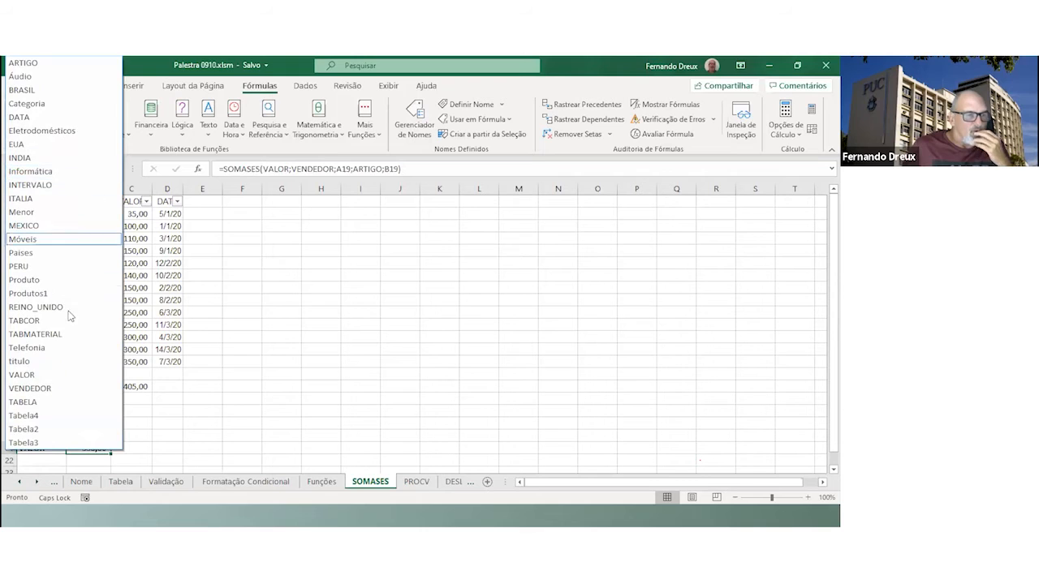
{"action": "left_click", "coordinate": [43, 391]}
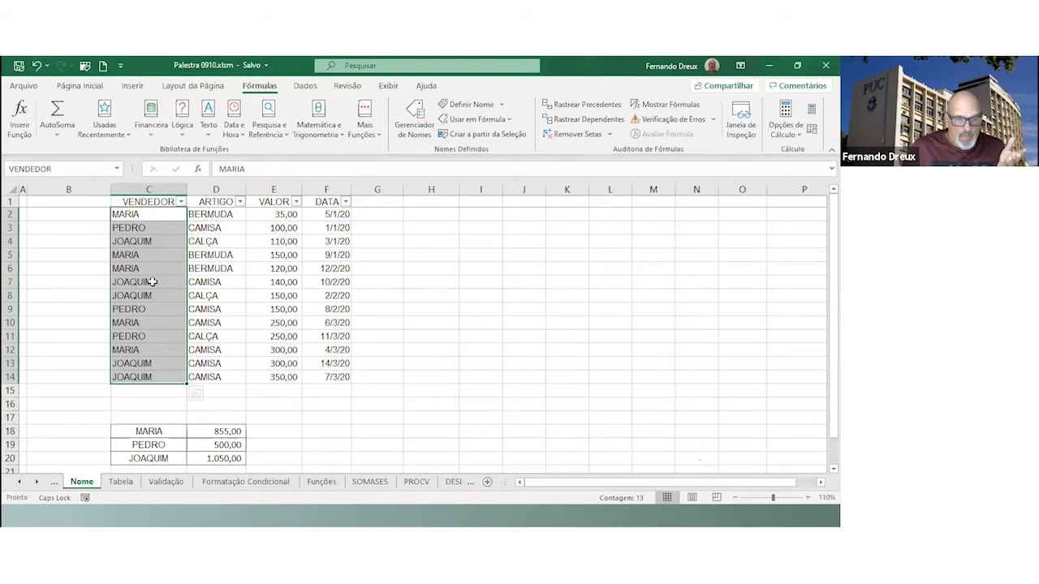
{"action": "left_click", "coordinate": [371, 482]}
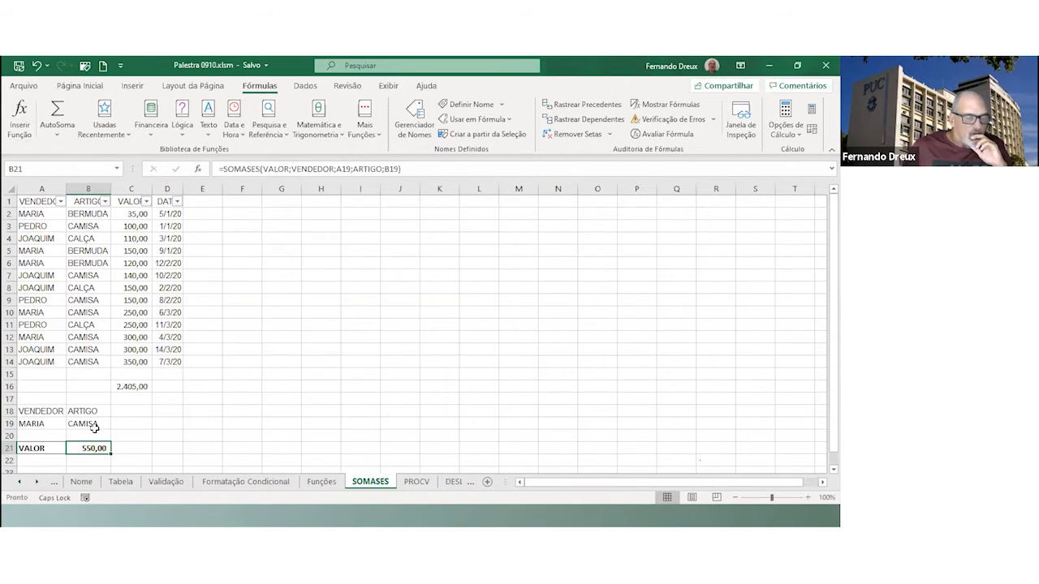
Examine the SUBTOTAL formula in C16 and highlight the VALOR cells C2:C14 that it sums
{"action": "left_click", "coordinate": [145, 386]}
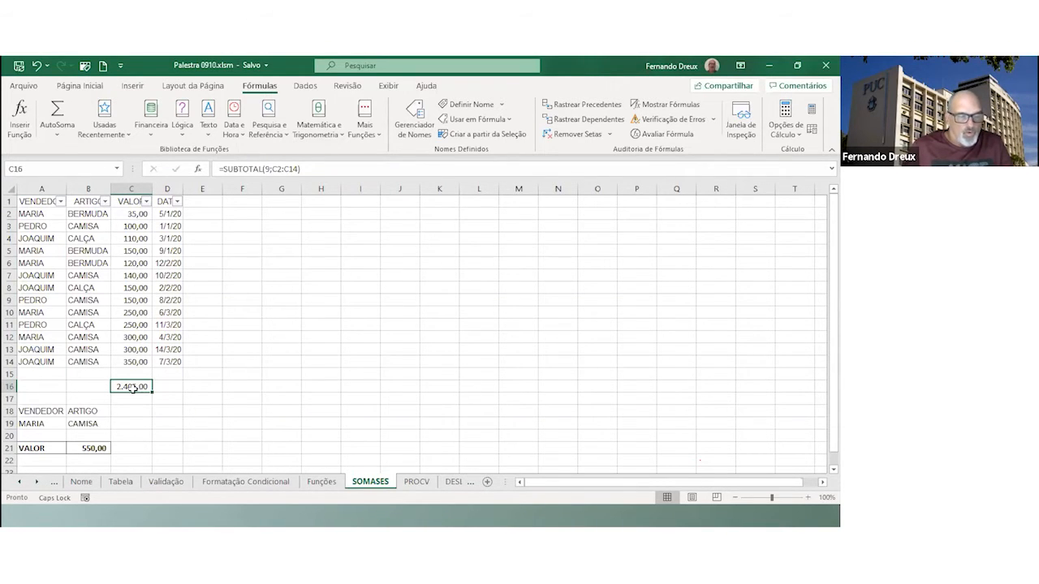
{"action": "left_click_drag", "start_coordinate": [133, 213], "coordinate": [142, 362]}
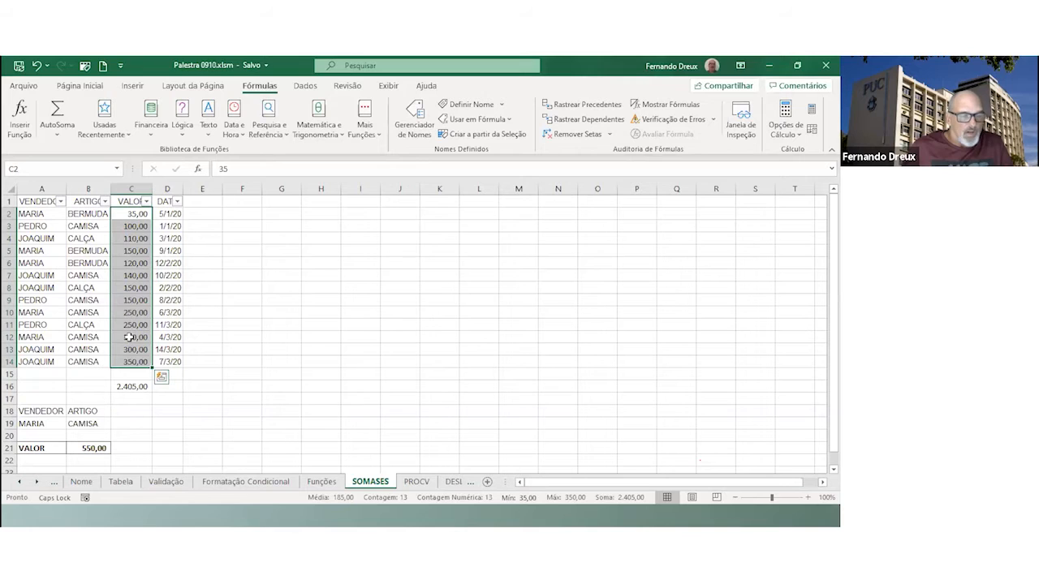
{"action": "left_click", "coordinate": [136, 387]}
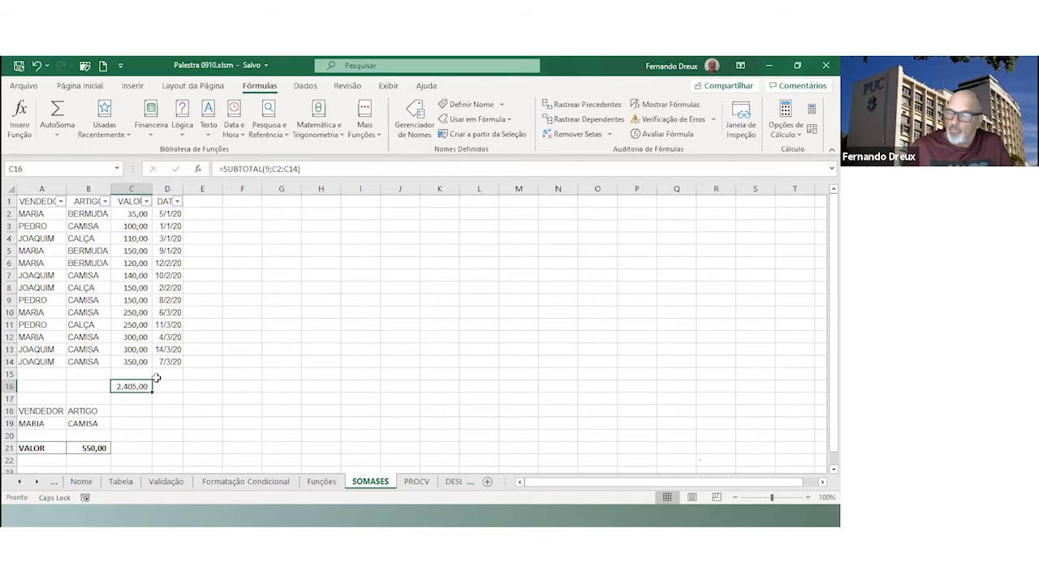
Enter a SOMA formula in C17 that totals the VALOR cells C2:C14
{"action": "left_click", "coordinate": [136, 398]}
{"action": "type", "text": "=S"}
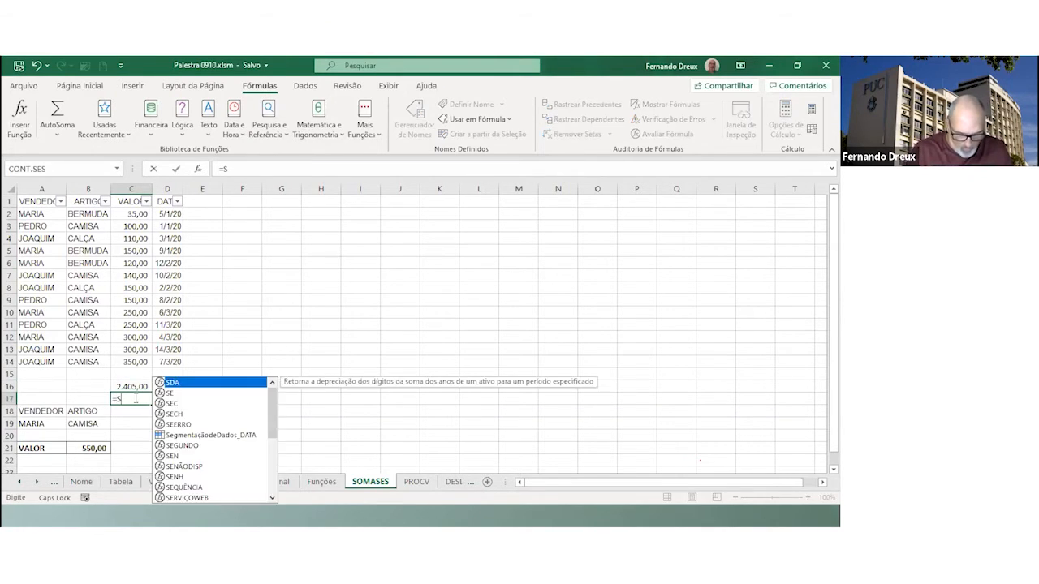
{"action": "type", "text": "OMA("}
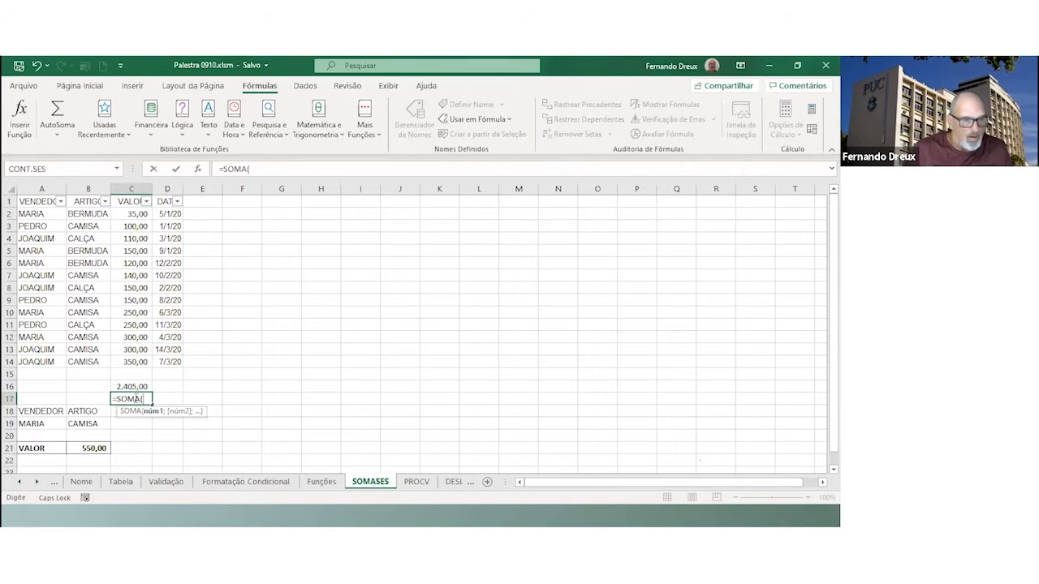
{"action": "left_click", "coordinate": [142, 216]}
{"action": "left_click_drag", "start_coordinate": [141, 239], "coordinate": [141, 365]}
{"action": "key", "text": "Return"}
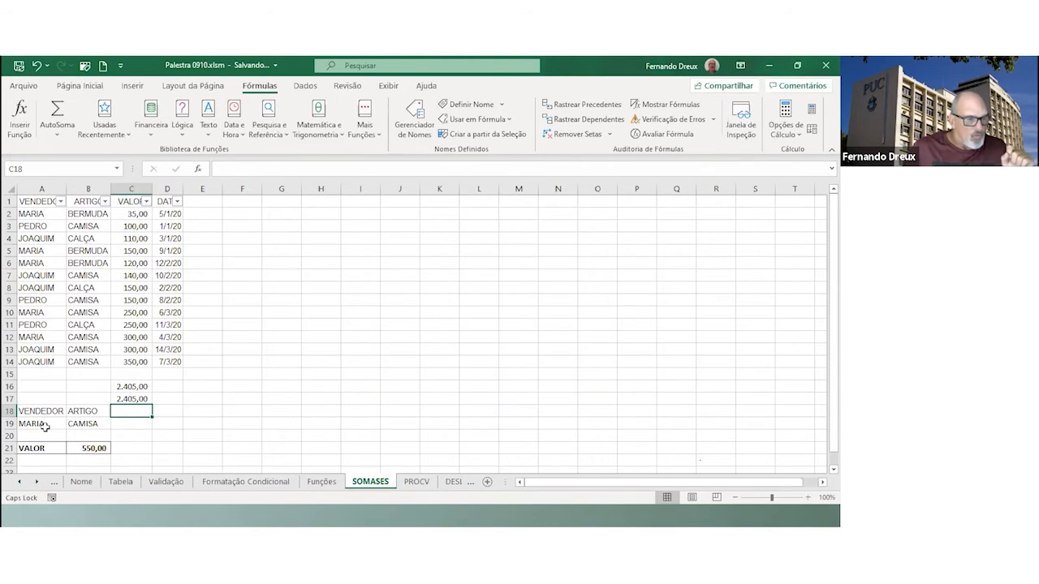
Filter the VENDEDOR column to only the vendor chosen in A19 and check the SUBTOTAL cell C16
{"action": "left_click", "coordinate": [60, 202]}
{"action": "left_click", "coordinate": [38, 347]}
{"action": "left_click", "coordinate": [38, 369]}
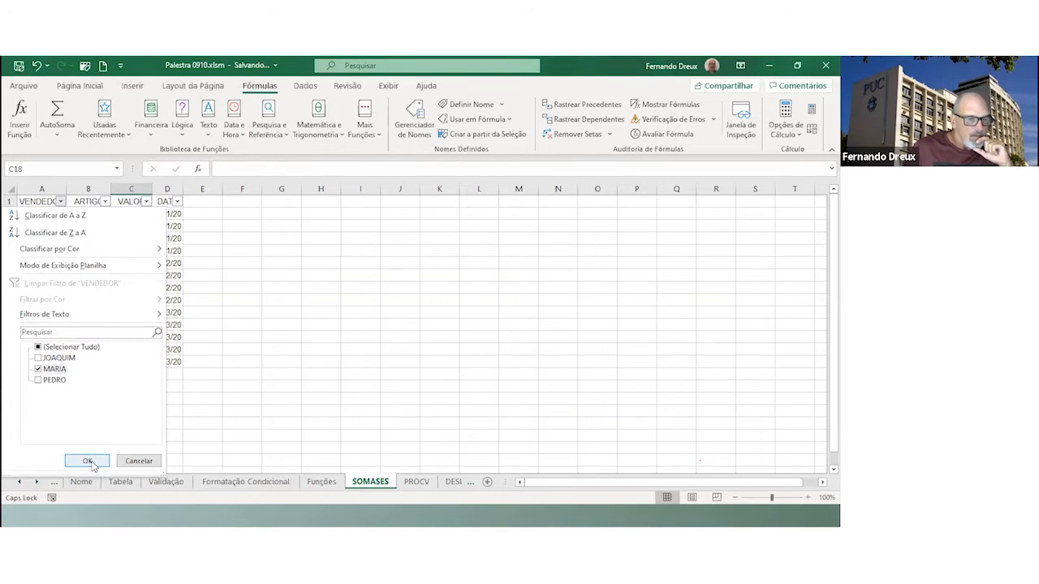
{"action": "left_click", "coordinate": [91, 460]}
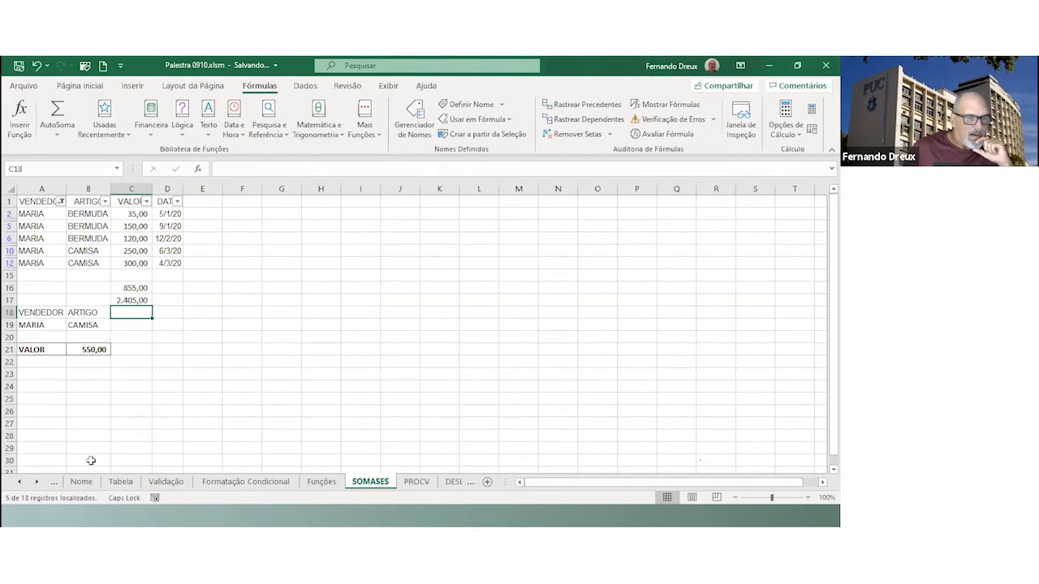
{"action": "left_click", "coordinate": [137, 286]}
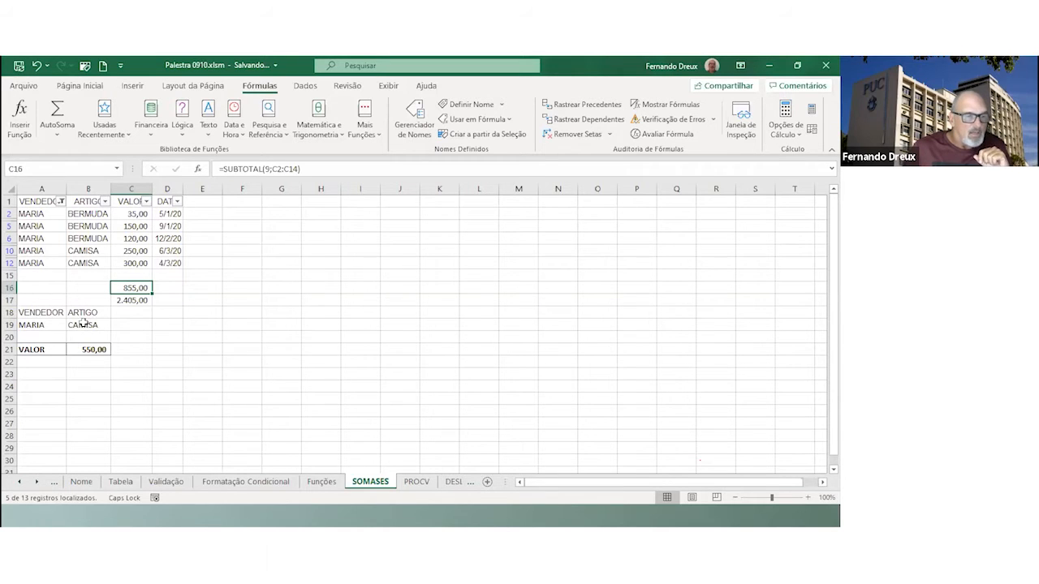
Filter the ARTIGO column to show only CAMISA
{"action": "left_click", "coordinate": [104, 202]}
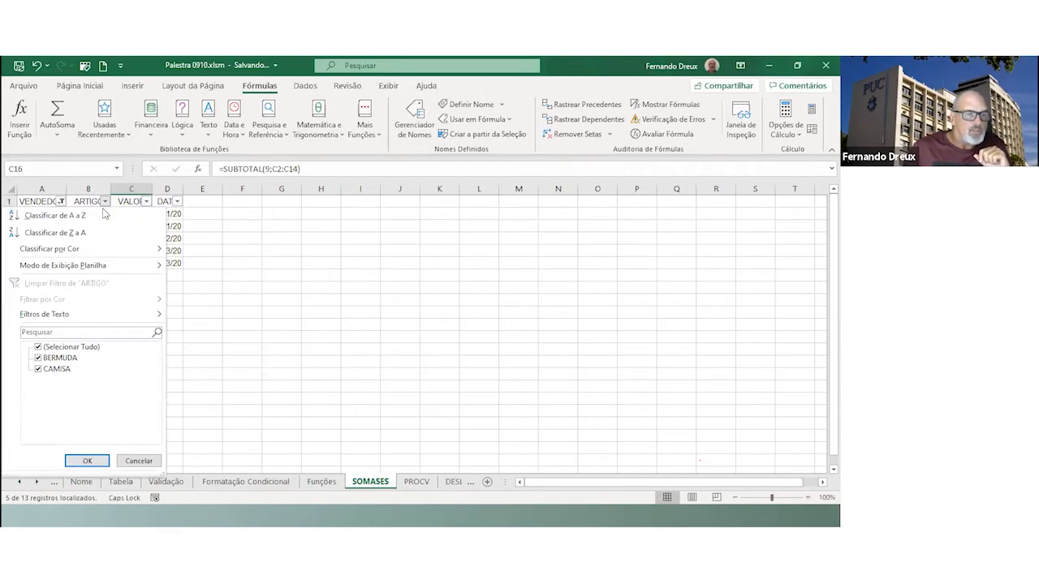
{"action": "left_click", "coordinate": [39, 347]}
{"action": "left_click", "coordinate": [38, 369]}
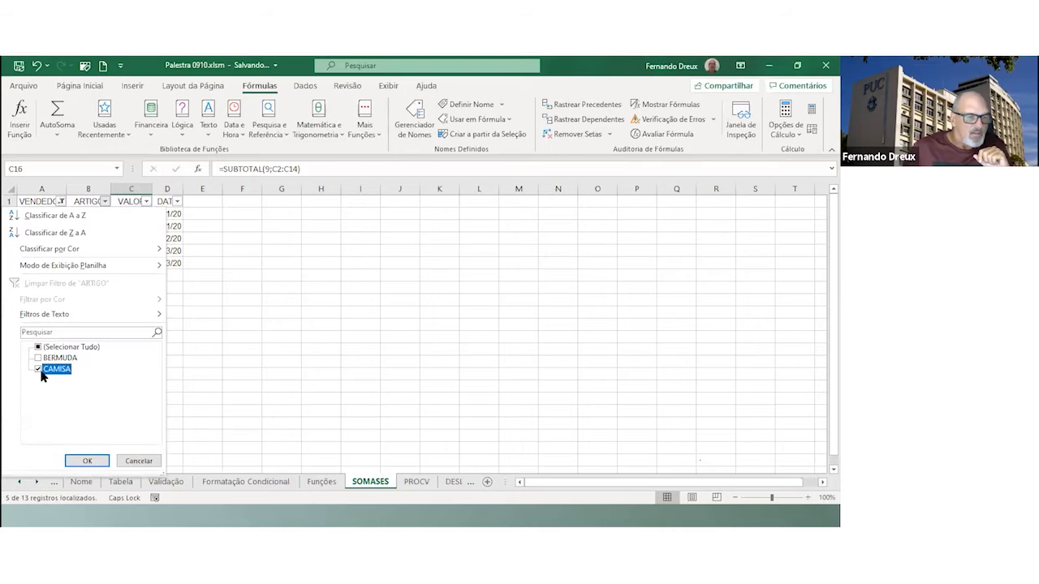
{"action": "left_click", "coordinate": [86, 460]}
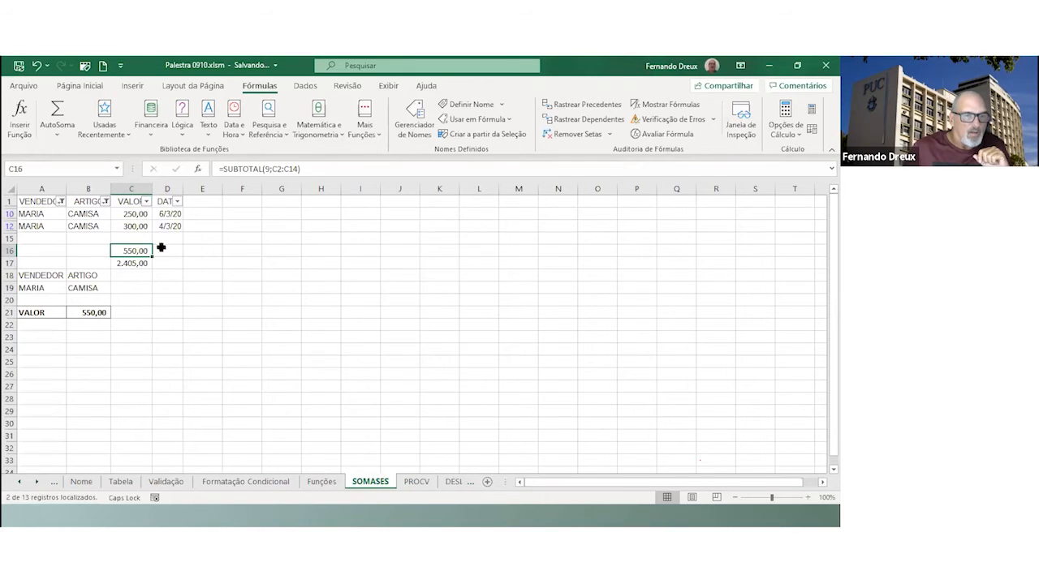
Compare the filtered subtotal with the SOMASES formula in B21 and review its criteria cells A19 and B19
{"action": "left_click", "coordinate": [86, 314]}
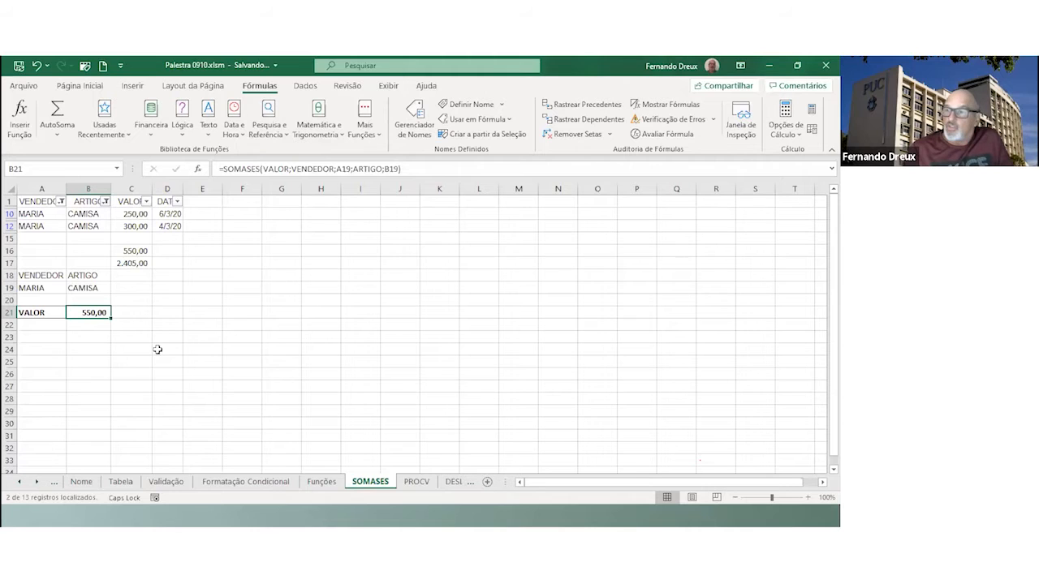
{"action": "left_click", "coordinate": [39, 286]}
{"action": "left_click", "coordinate": [87, 288]}
{"action": "left_click", "coordinate": [52, 286]}
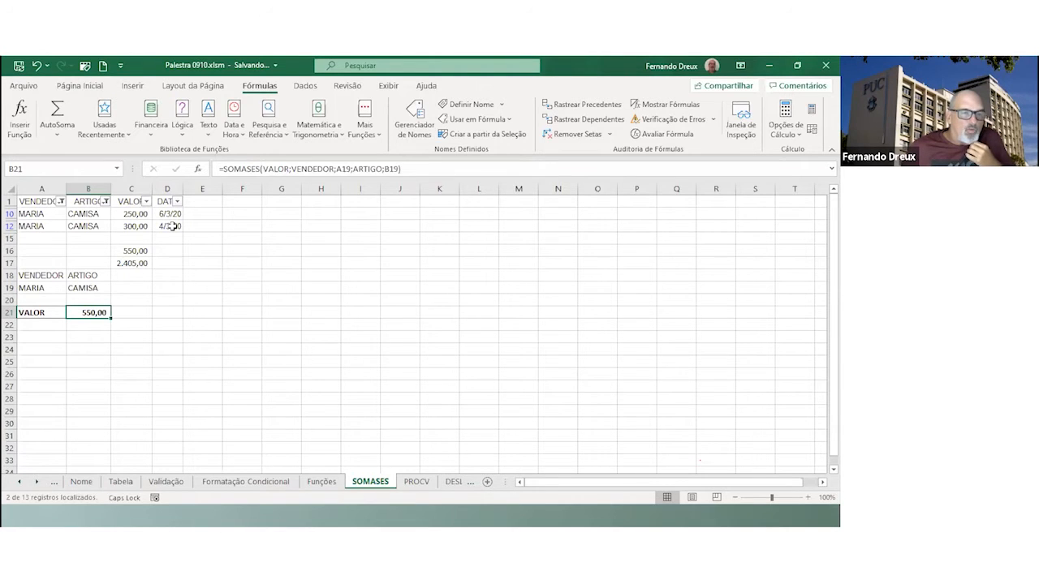
Add a DATA criterion beside ARTIGO, with the heading DATA in C18 and the date 4/3 in C19
{"action": "left_click", "coordinate": [126, 277]}
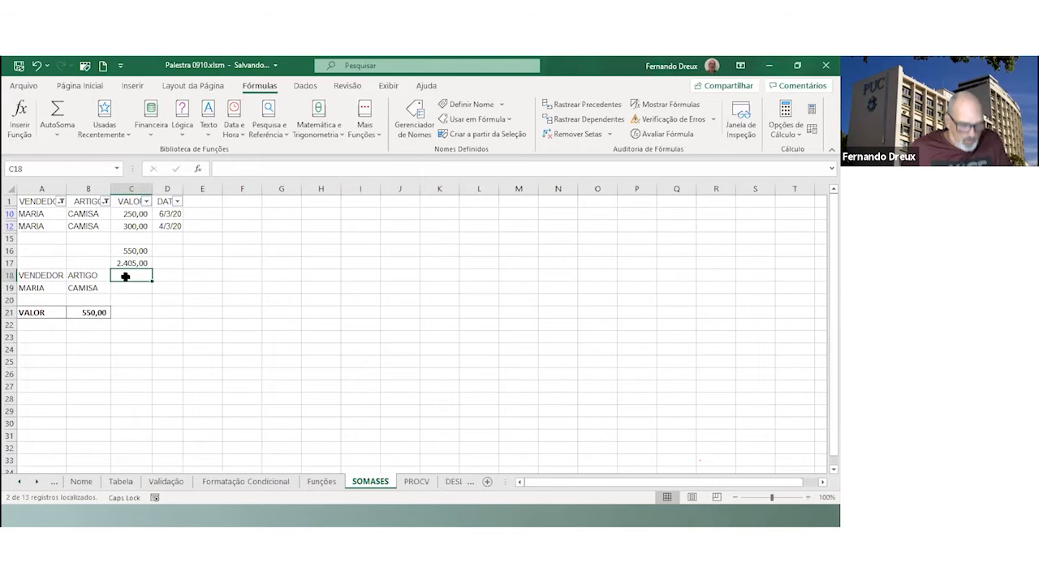
{"action": "type", "text": "DATA"}
{"action": "key", "text": "Return"}
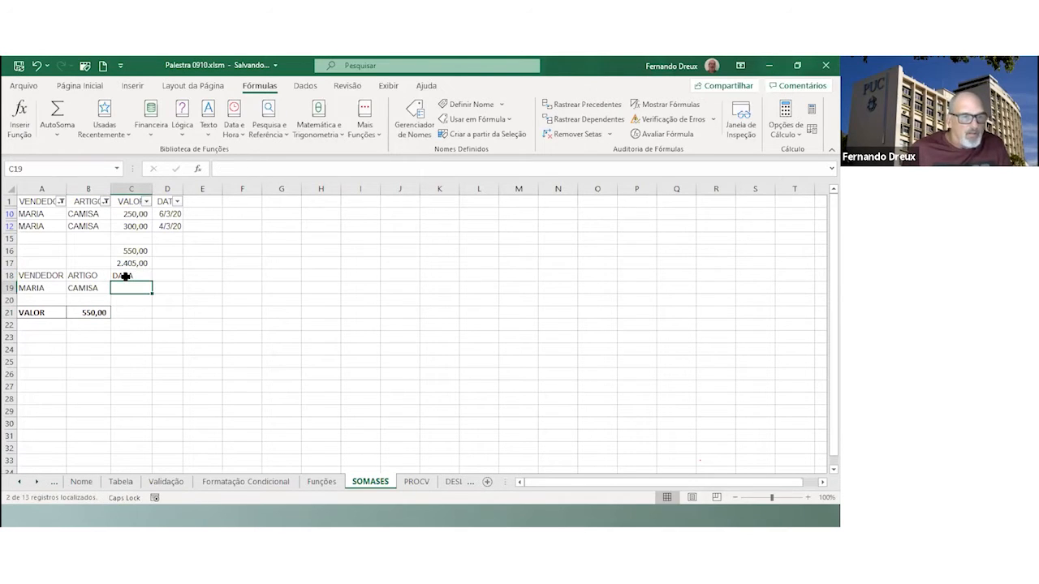
{"action": "type", "text": "4/"}
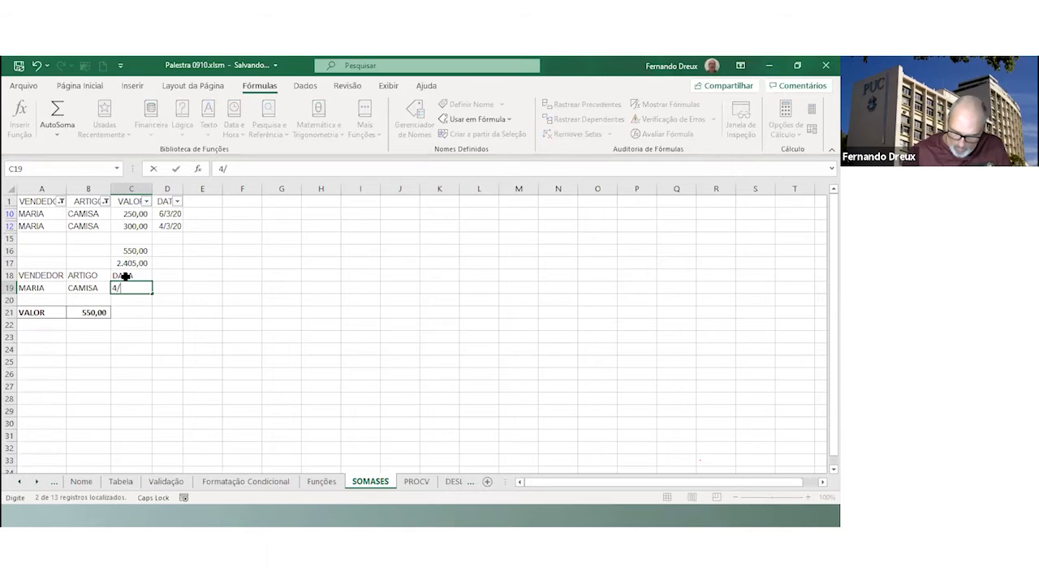
{"action": "type", "text": "3"}
{"action": "key", "text": "Return"}
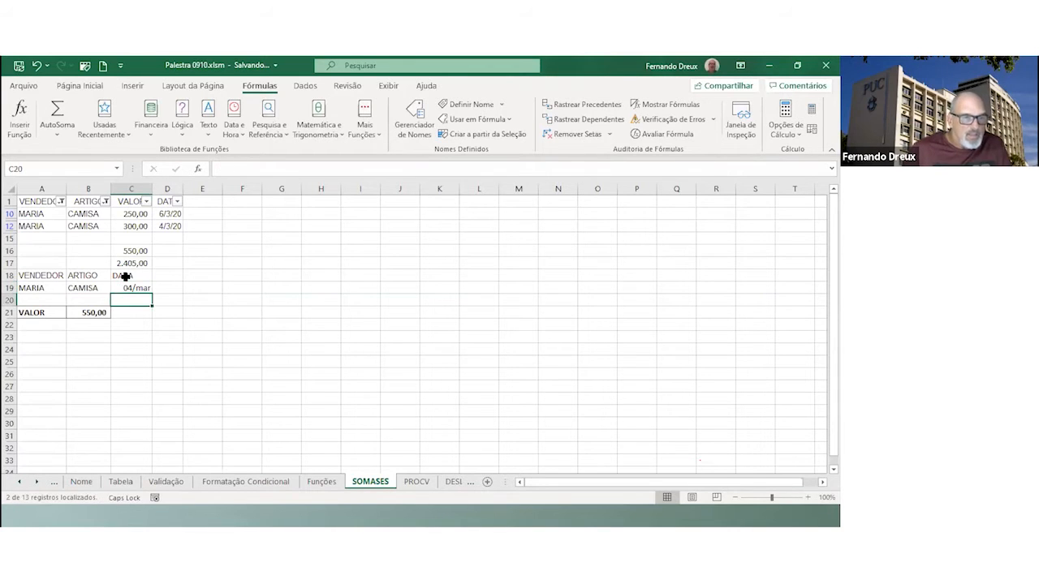
Add a third criterion to the SOMASES formula in B21, using the range DATA and the condition "4/3/2020"
{"action": "left_click", "coordinate": [93, 314]}
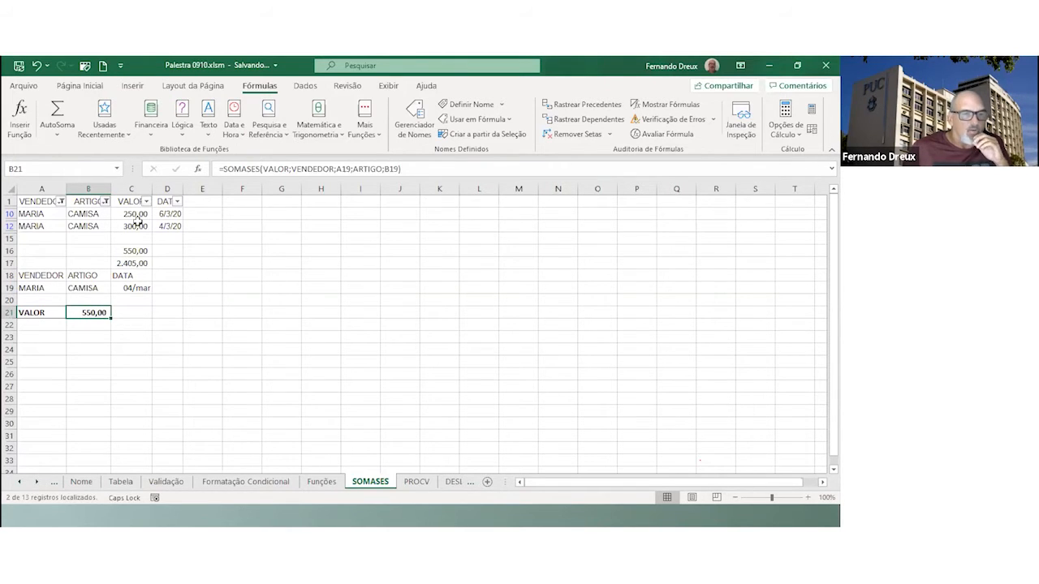
{"action": "left_click", "coordinate": [198, 169]}
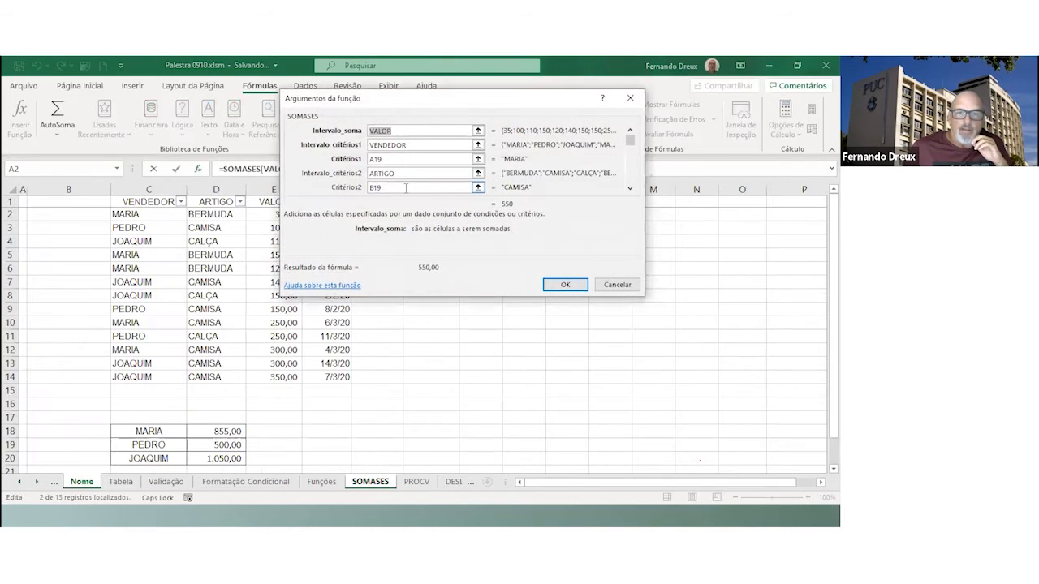
{"action": "left_click", "coordinate": [409, 188]}
{"action": "key", "text": "Tab"}
{"action": "key", "text": "Tab"}
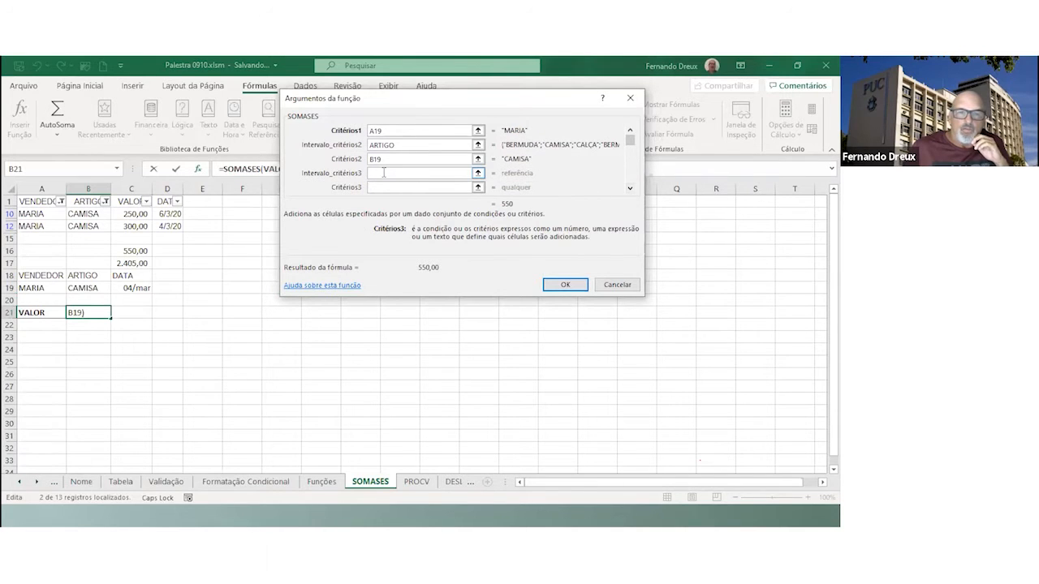
{"action": "left_click", "coordinate": [386, 171]}
{"action": "type", "text": "DATA"}
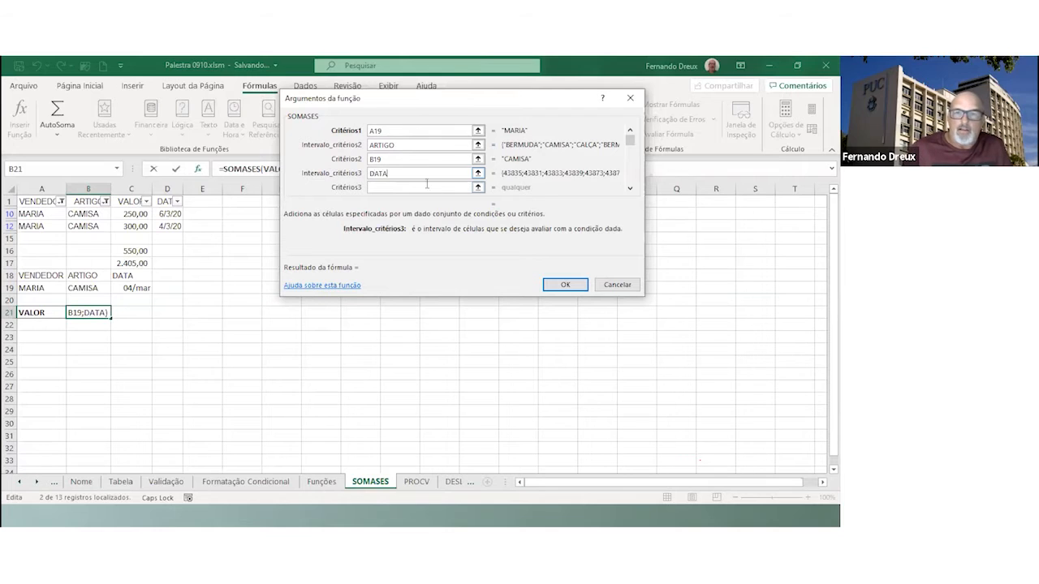
{"action": "left_click", "coordinate": [403, 187]}
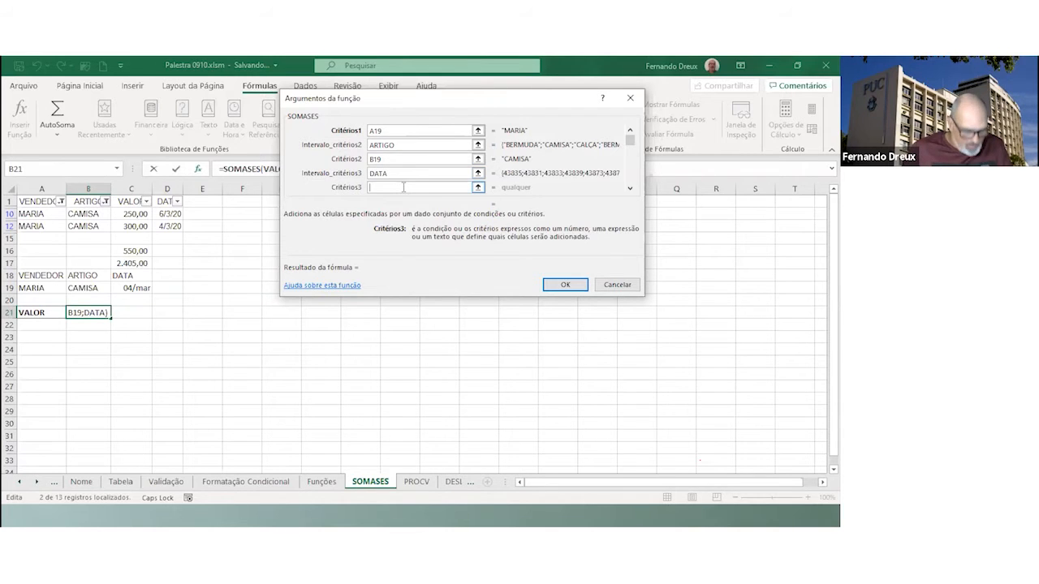
{"action": "type", "text": "\"4"}
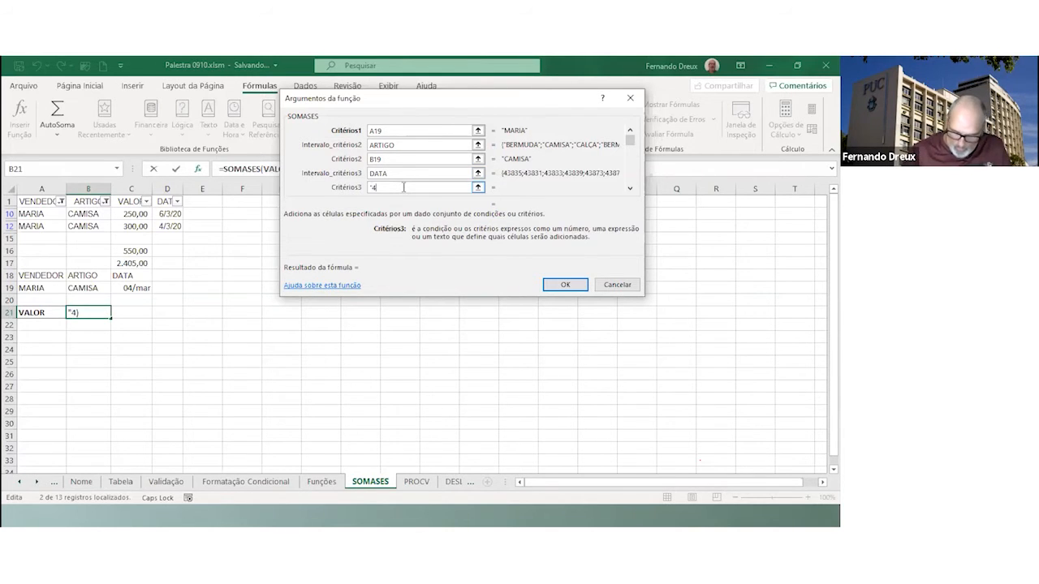
{"action": "type", "text": "/3/2020"}
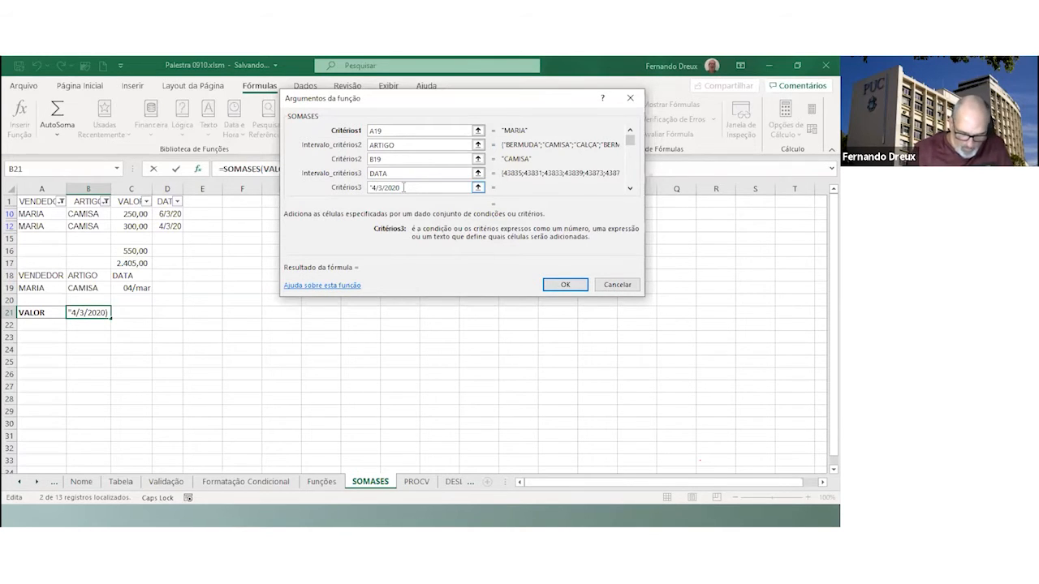
{"action": "type", "text": "\""}
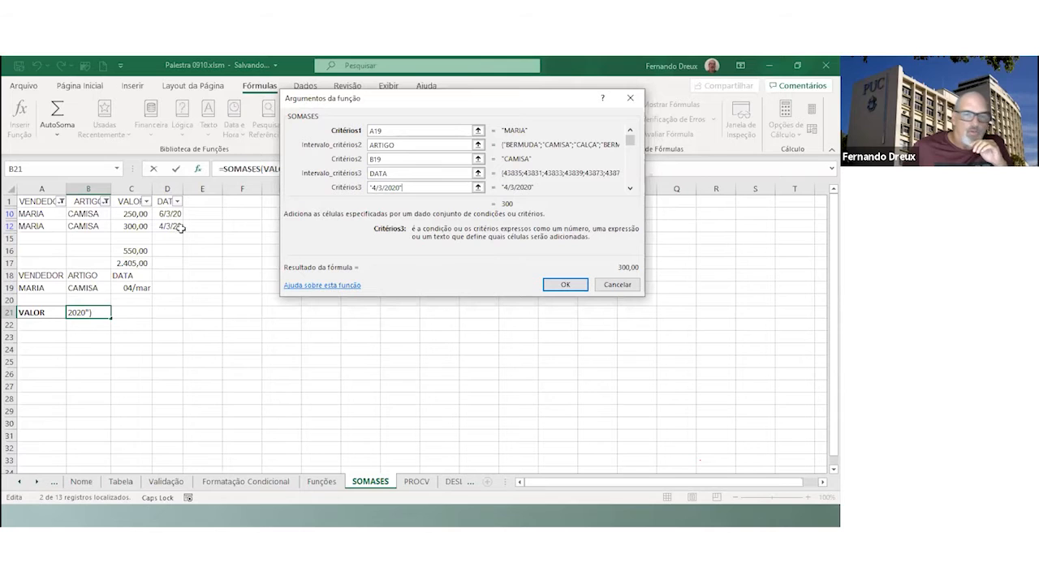
{"action": "left_click", "coordinate": [565, 284]}
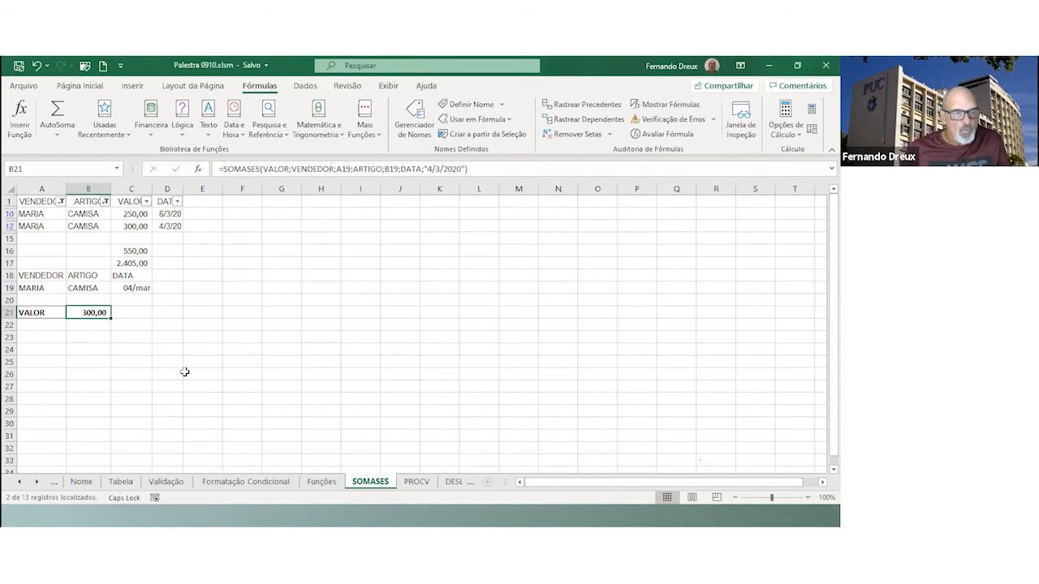
Go to the PROCV sheet and list the functions beginning with PROC from cell I4, without keeping the entry
{"action": "left_click", "coordinate": [417, 482]}
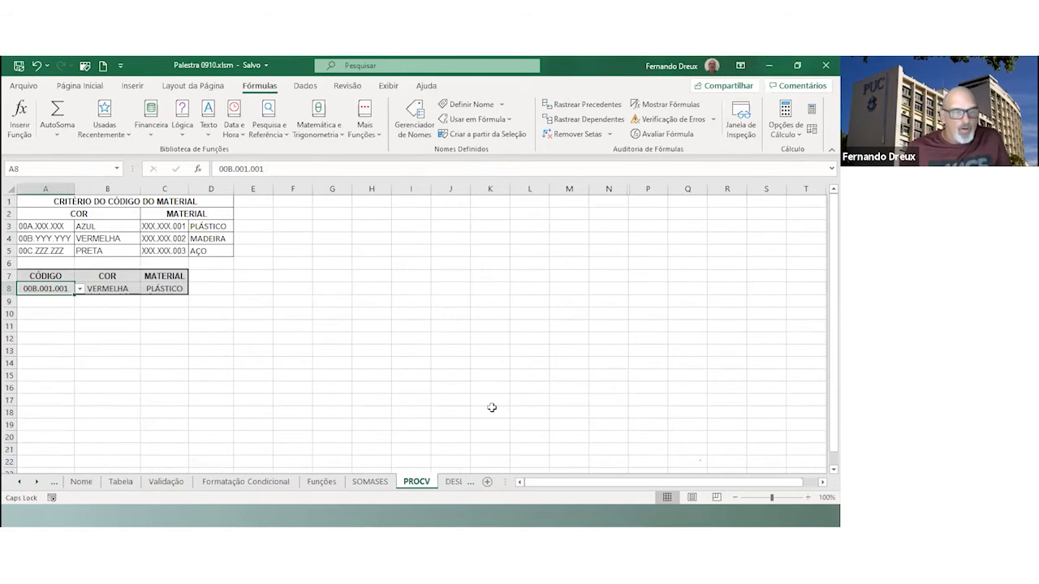
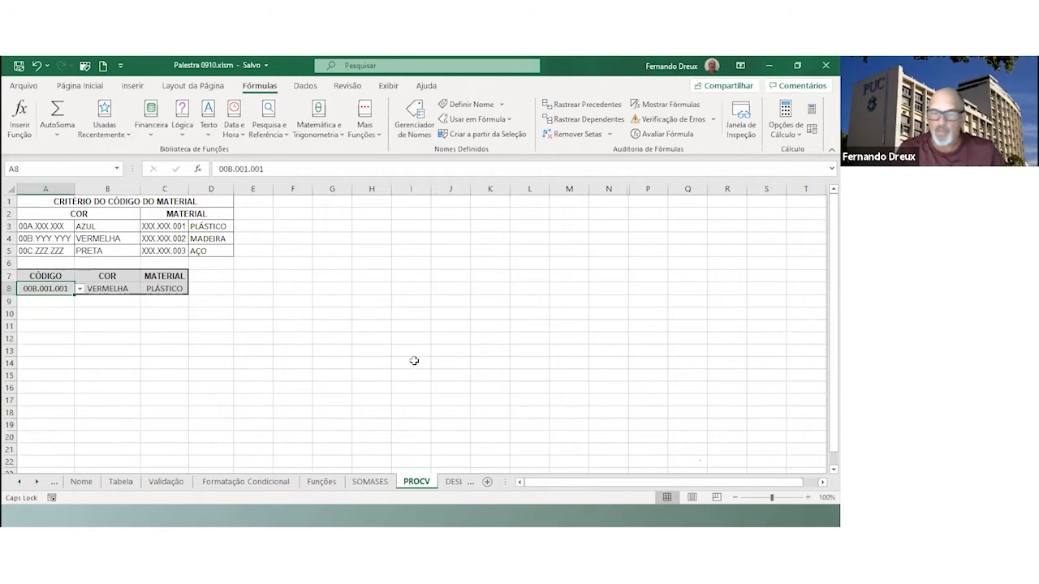
{"action": "left_click", "coordinate": [417, 239]}
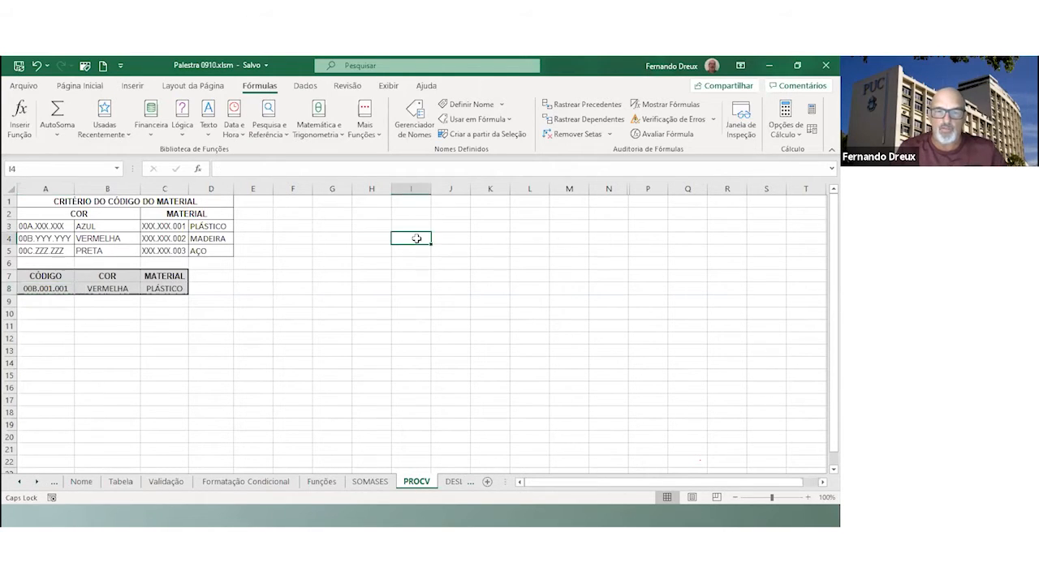
{"action": "type", "text": "="}
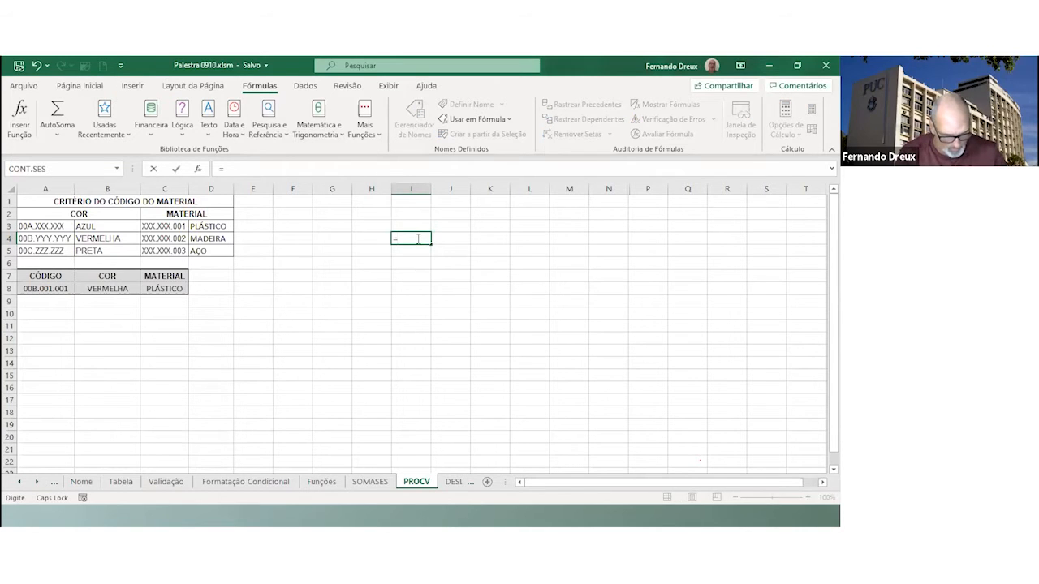
{"action": "type", "text": "PROC"}
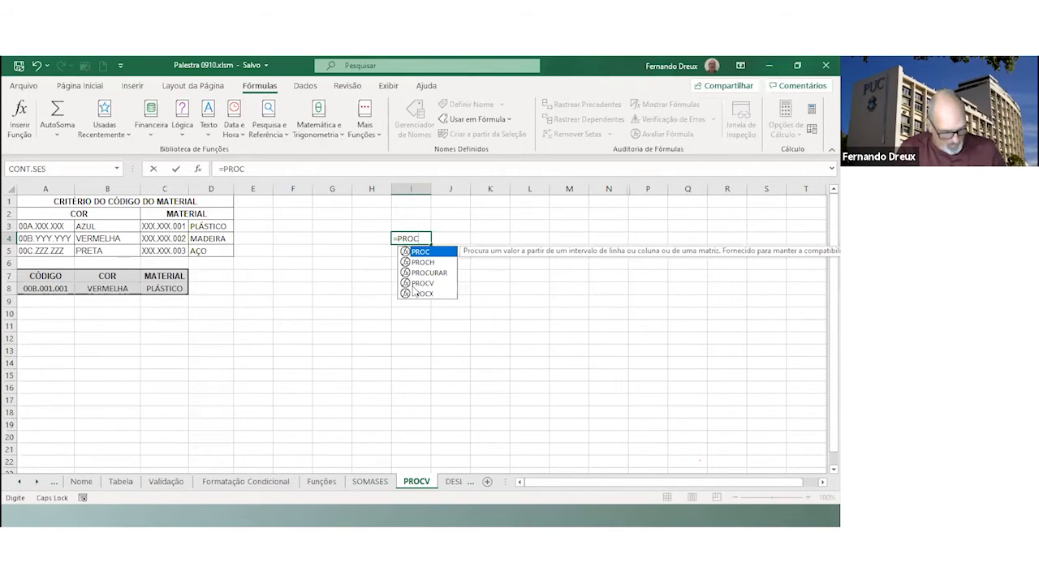
{"action": "key", "text": "Escape"}
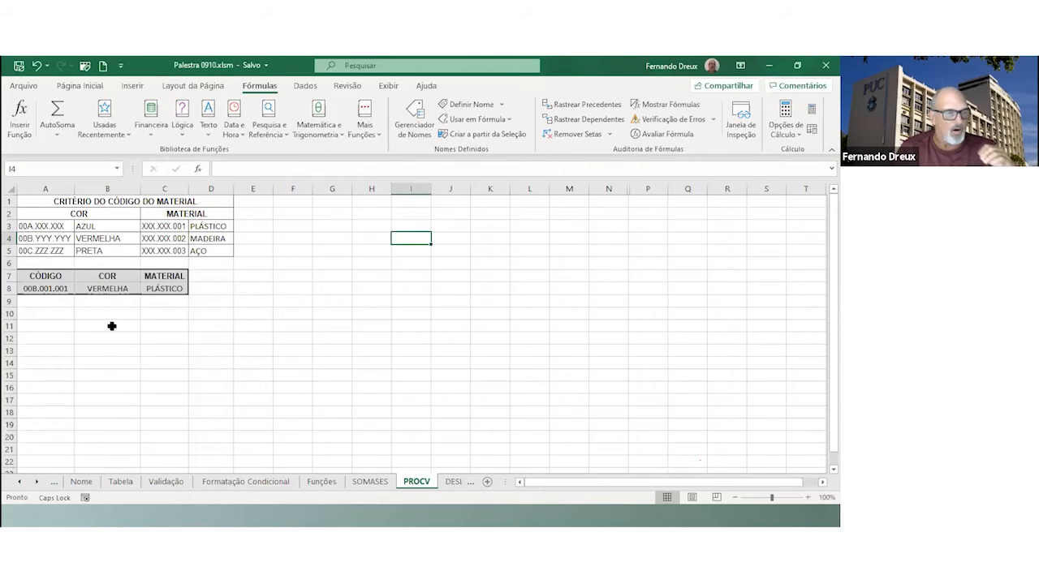
Try the codes 00A.001.001, 00A.001.002, 00B.001.001 and 00A.001.003 in turn in the CÓDIGO cell A8
{"action": "left_click", "coordinate": [61, 288]}
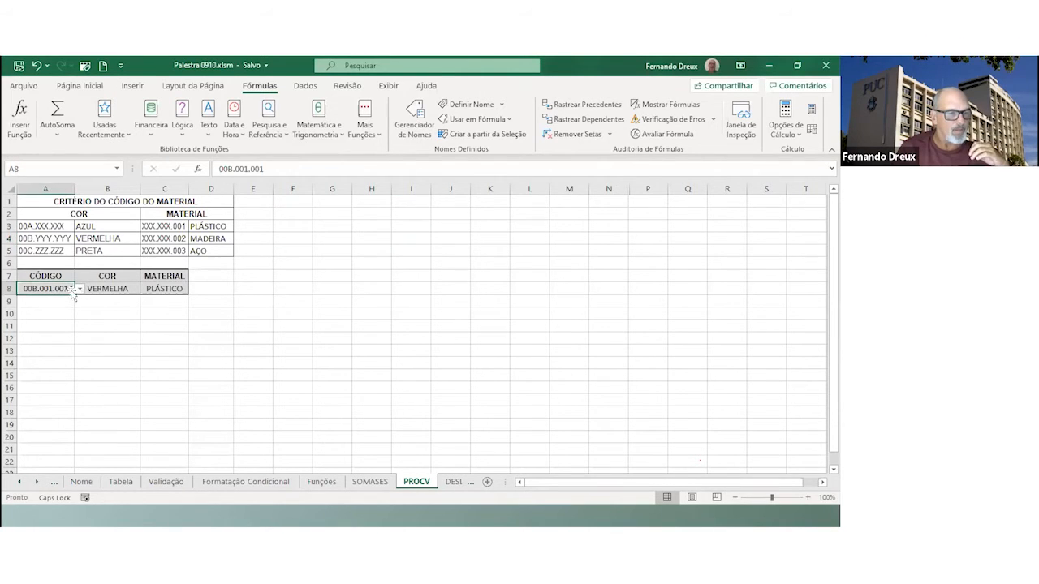
{"action": "left_click", "coordinate": [80, 288]}
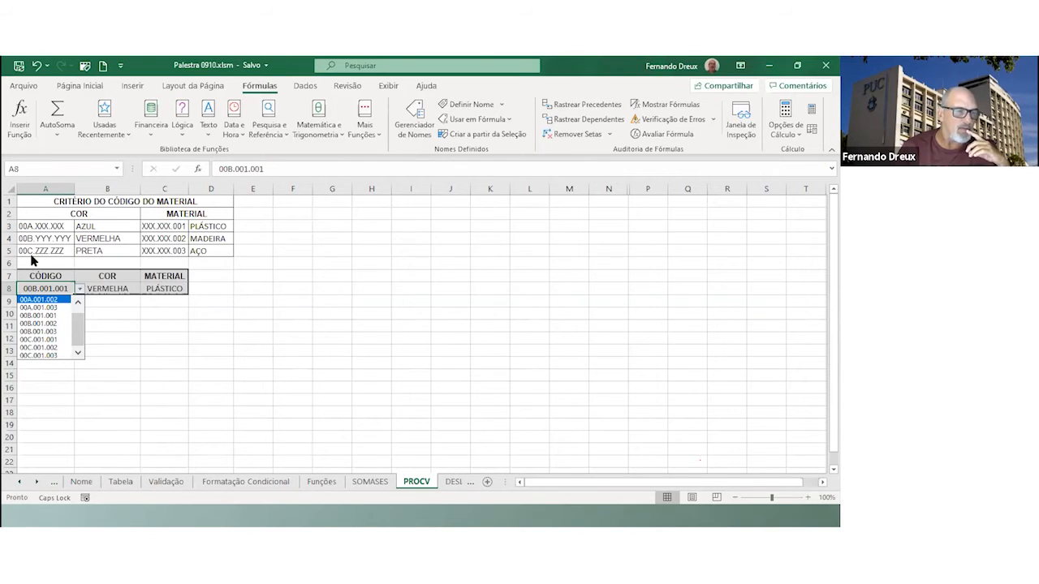
{"action": "left_click_drag", "start_coordinate": [76, 326], "coordinate": [77, 297]}
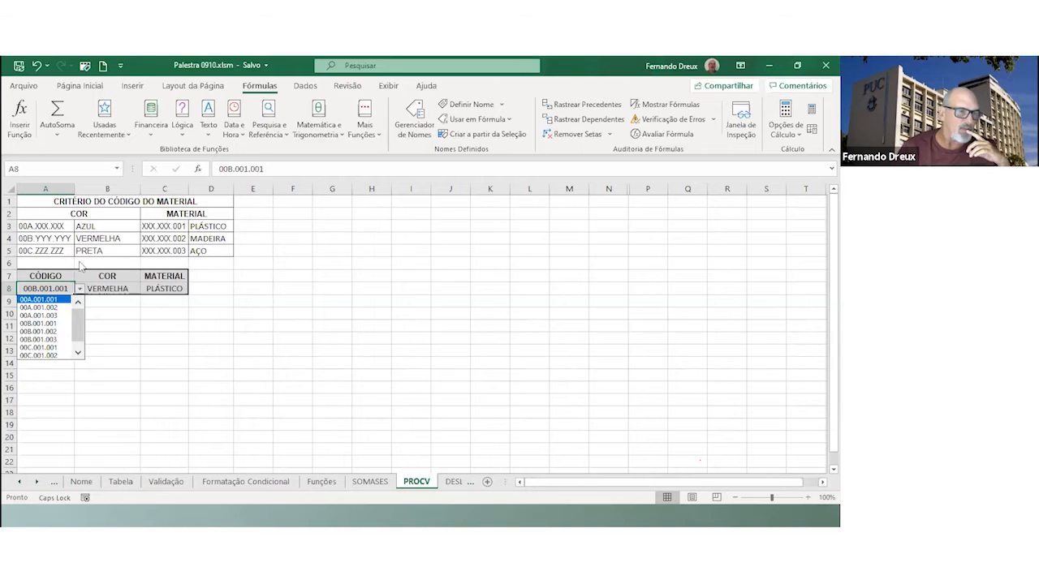
{"action": "left_click", "coordinate": [47, 300]}
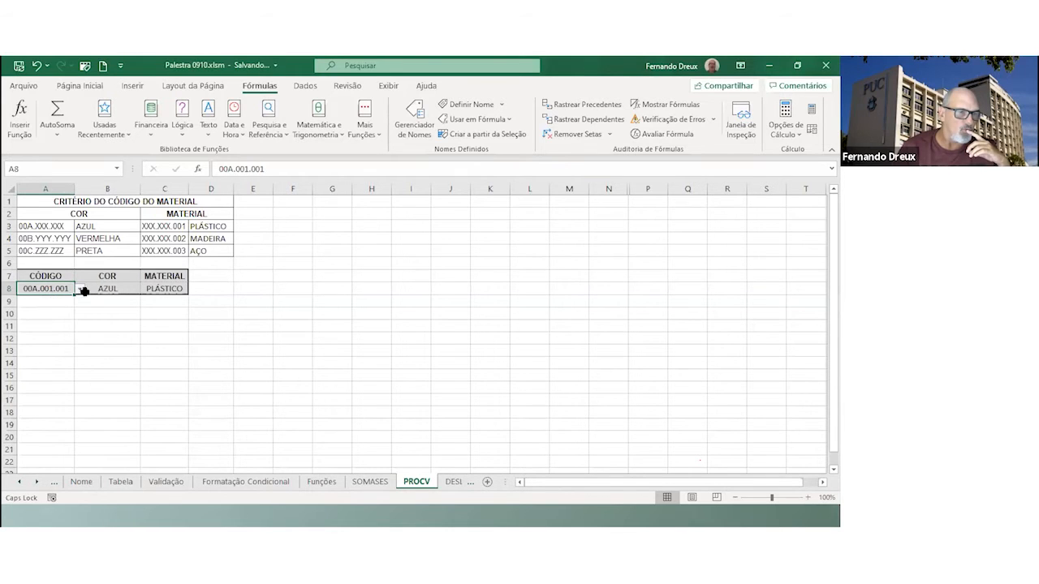
{"action": "left_click", "coordinate": [79, 289]}
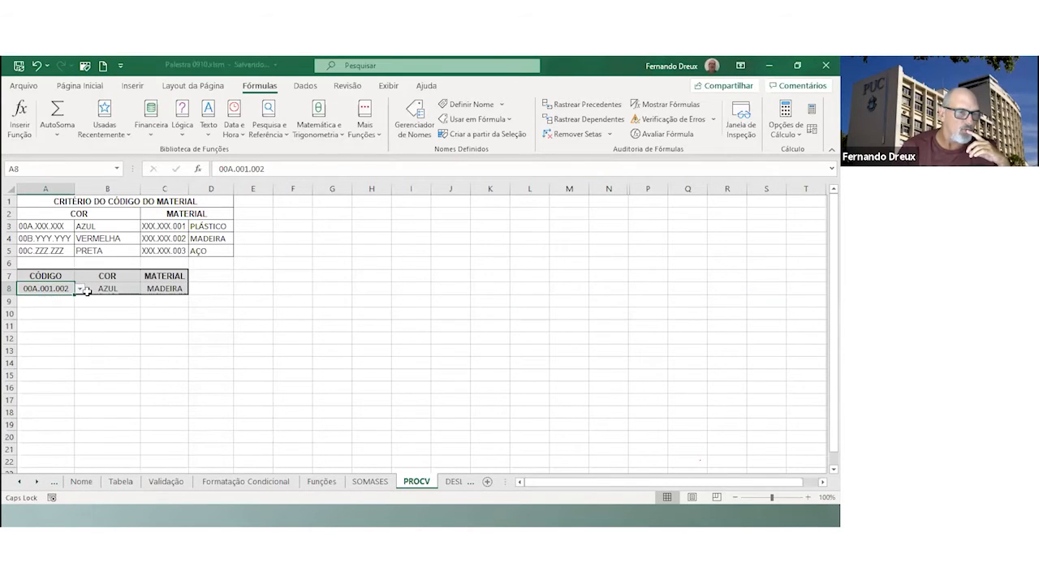
{"action": "left_click", "coordinate": [80, 289]}
{"action": "left_click", "coordinate": [40, 338]}
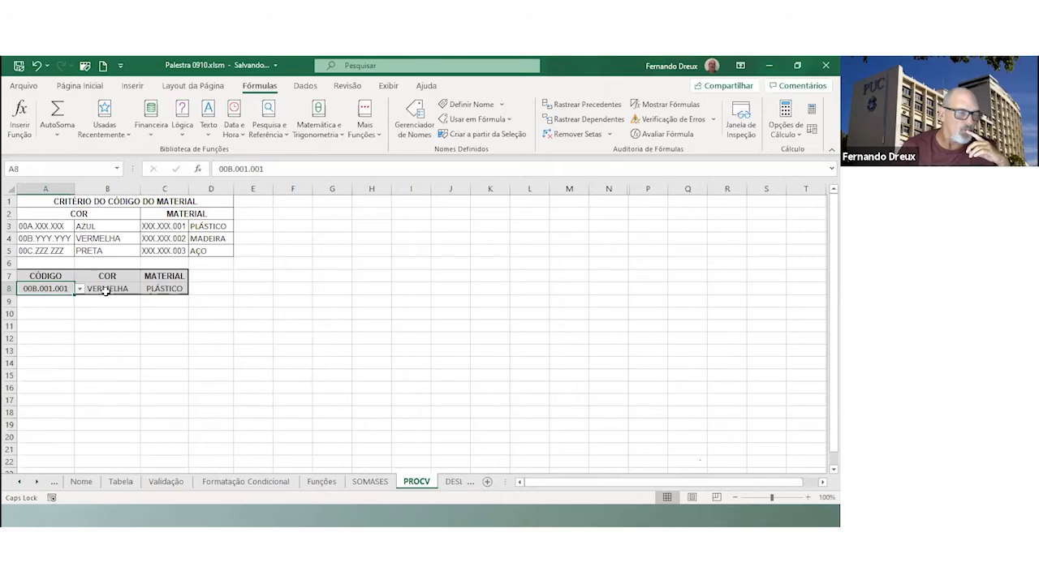
{"action": "left_click", "coordinate": [79, 289]}
{"action": "left_click", "coordinate": [67, 308]}
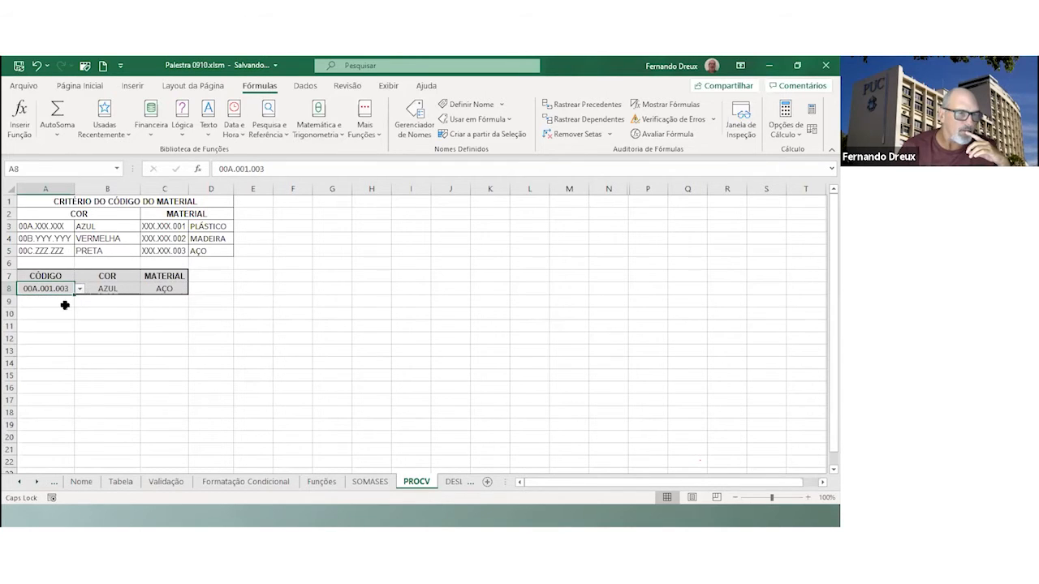
Switch the code in A8 to 00B.001.001, 00B.001.002 and finally 00C.001.001
{"action": "left_click", "coordinate": [79, 290]}
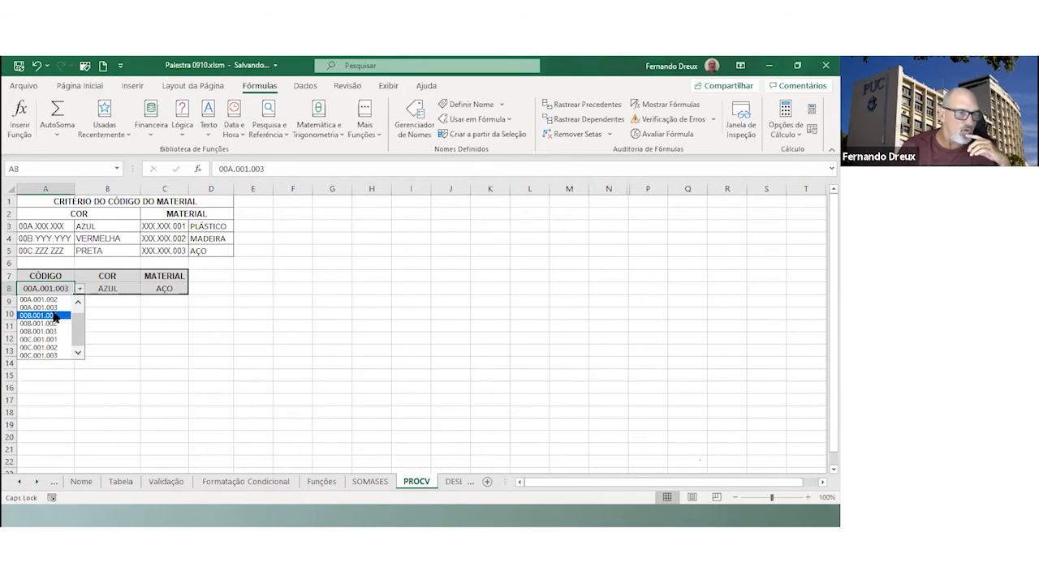
{"action": "left_click", "coordinate": [54, 316]}
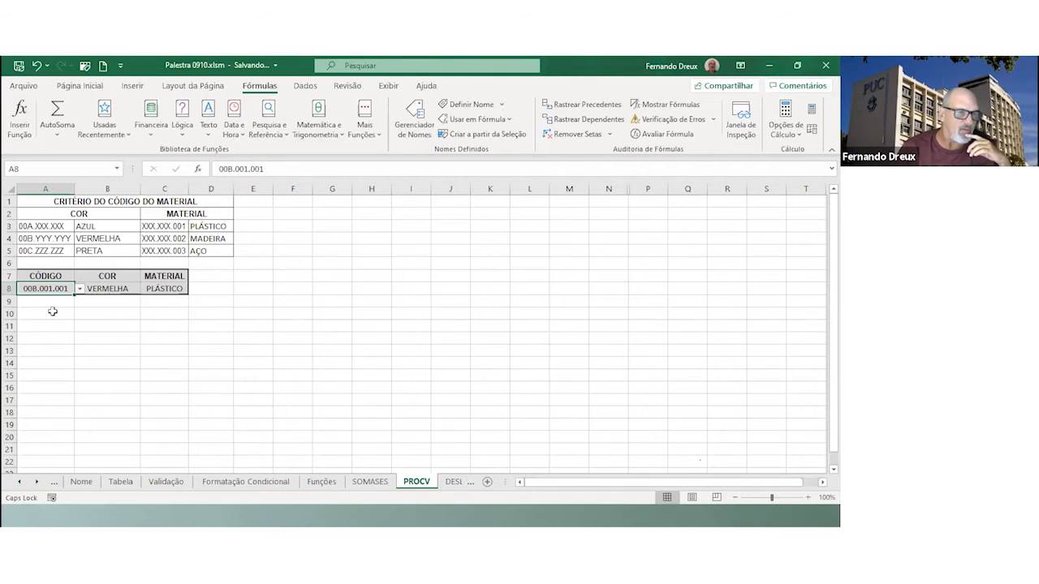
{"action": "left_click", "coordinate": [79, 289]}
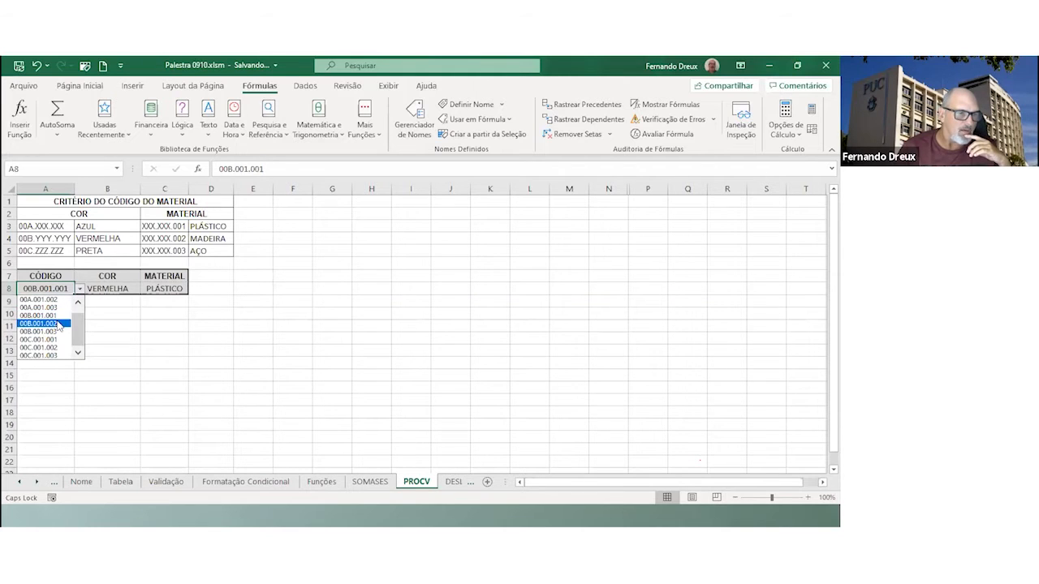
{"action": "left_click", "coordinate": [56, 323]}
{"action": "left_click", "coordinate": [79, 289]}
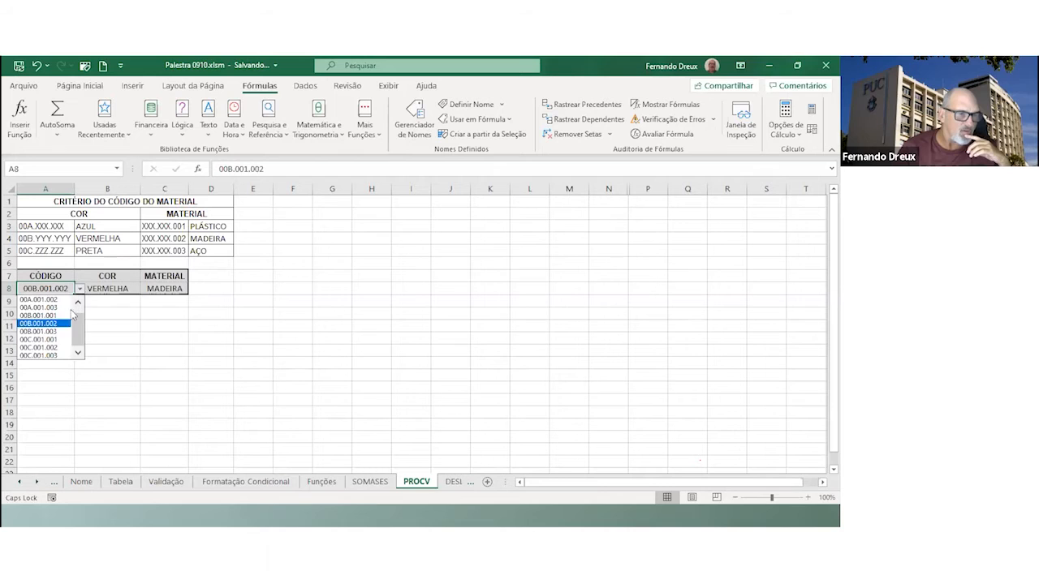
{"action": "left_click", "coordinate": [56, 340]}
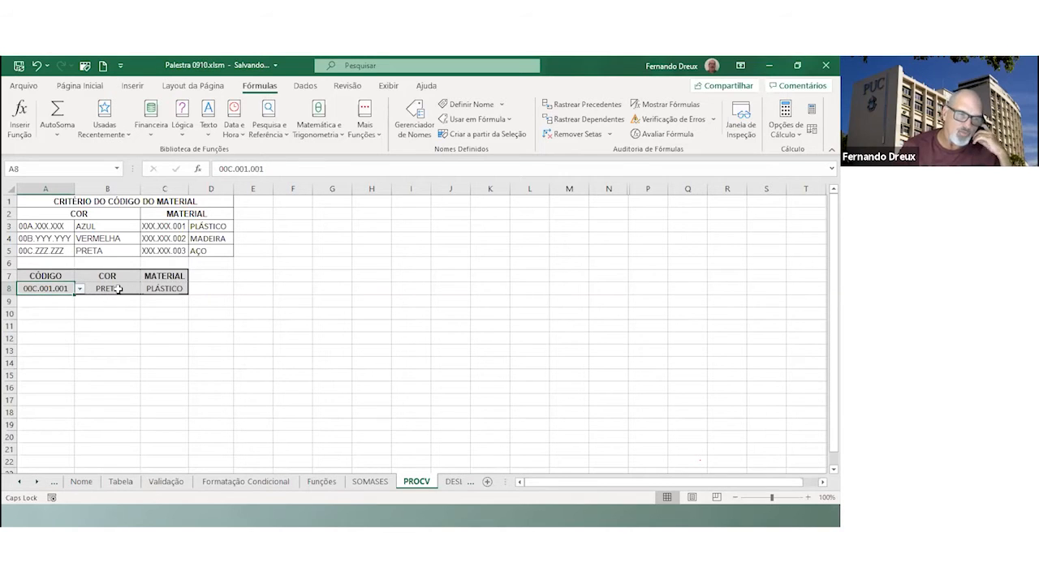
Examine the PROCV formula in B8, its ESQUERDA lookup argument and the TABCOR range A3:B5 it refers to
{"action": "left_click", "coordinate": [116, 286]}
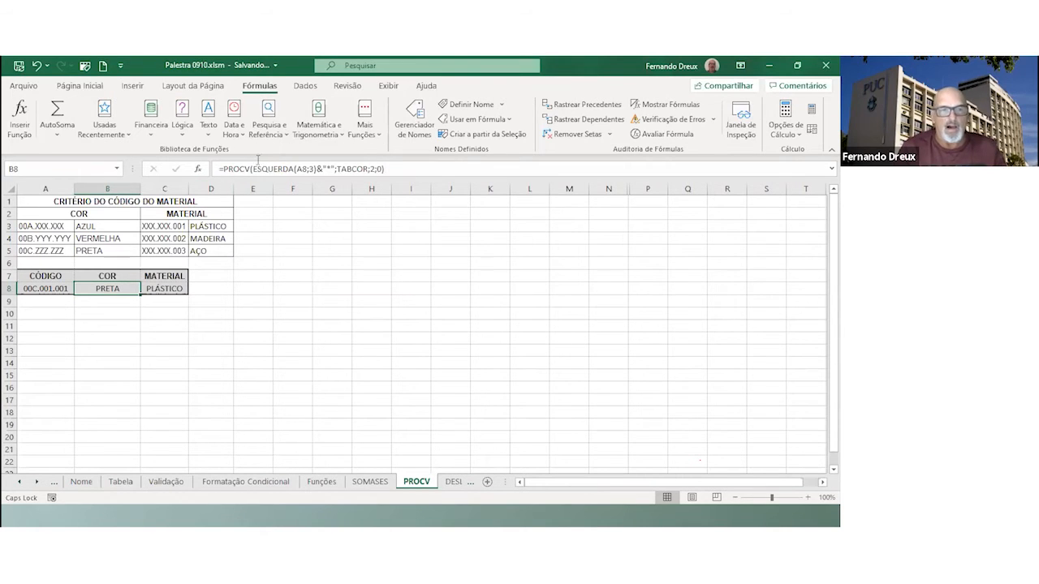
{"action": "left_click_drag", "start_coordinate": [255, 168], "coordinate": [345, 169]}
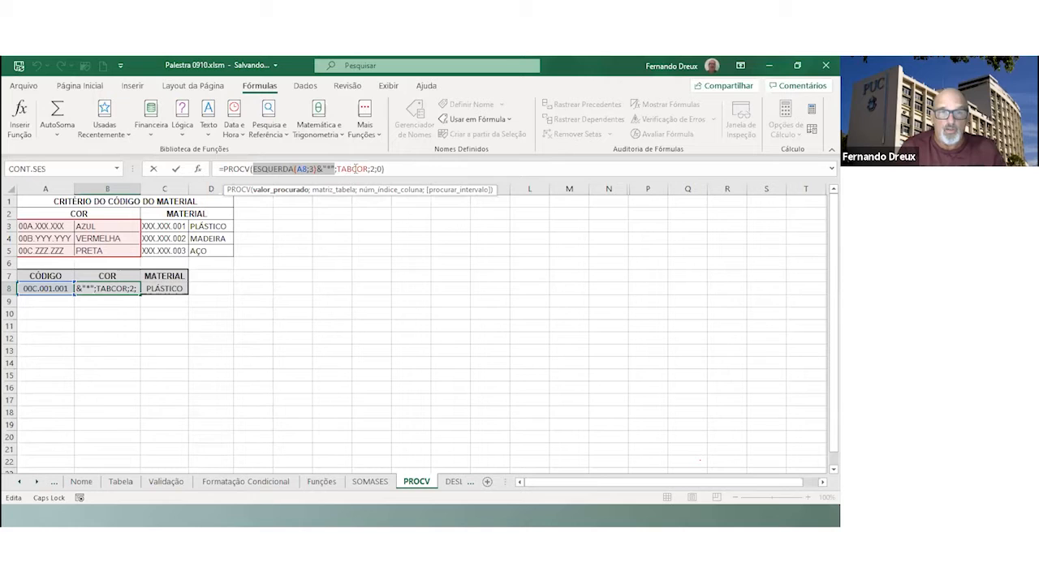
{"action": "key", "text": "Escape"}
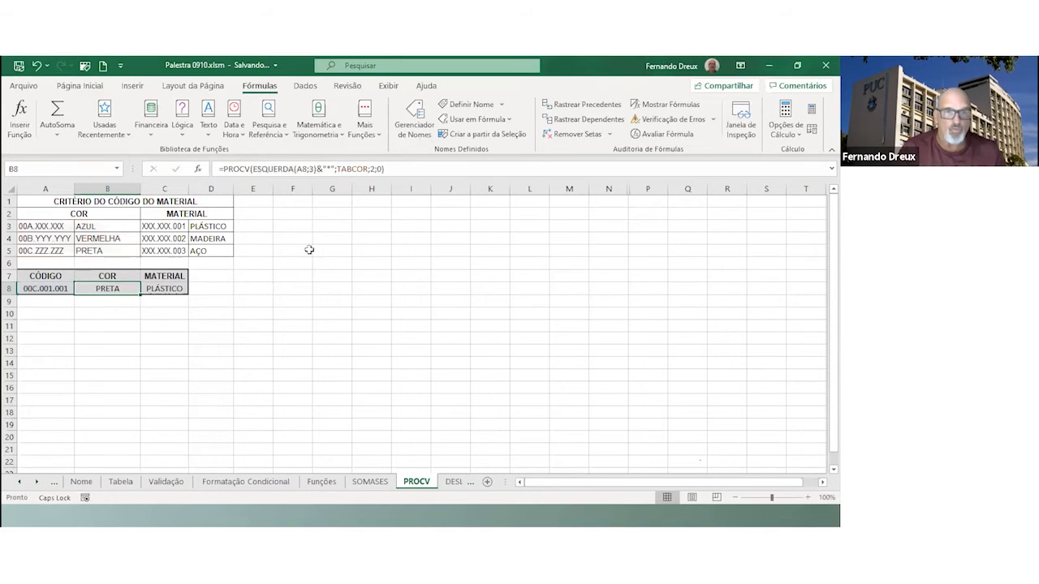
{"action": "left_click_drag", "start_coordinate": [57, 225], "coordinate": [93, 248]}
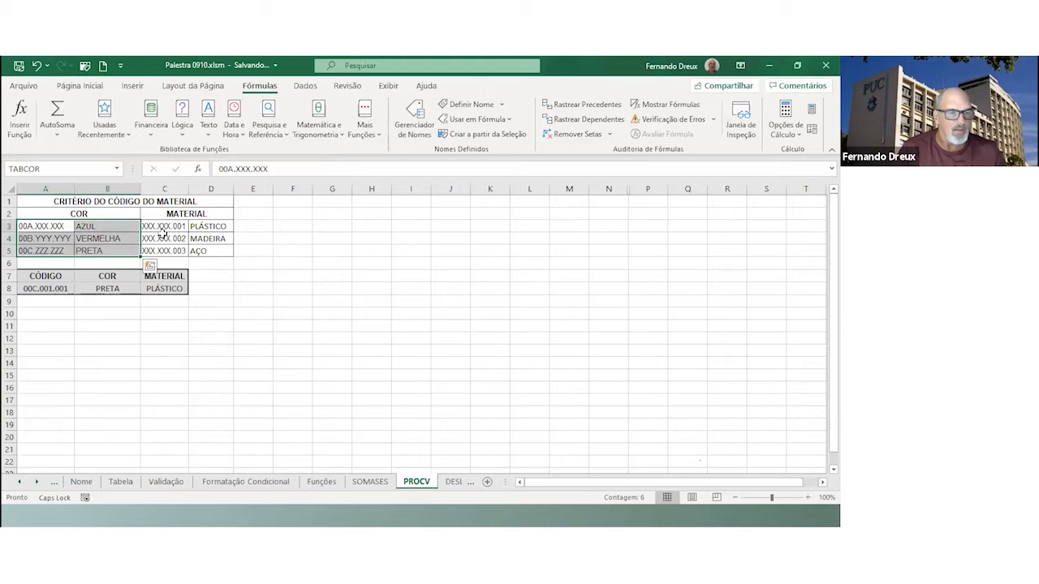
Examine the TABMATERIAL range in C3:D5 and the PROCV formula for the material in C8
{"action": "left_click_drag", "start_coordinate": [158, 226], "coordinate": [212, 251]}
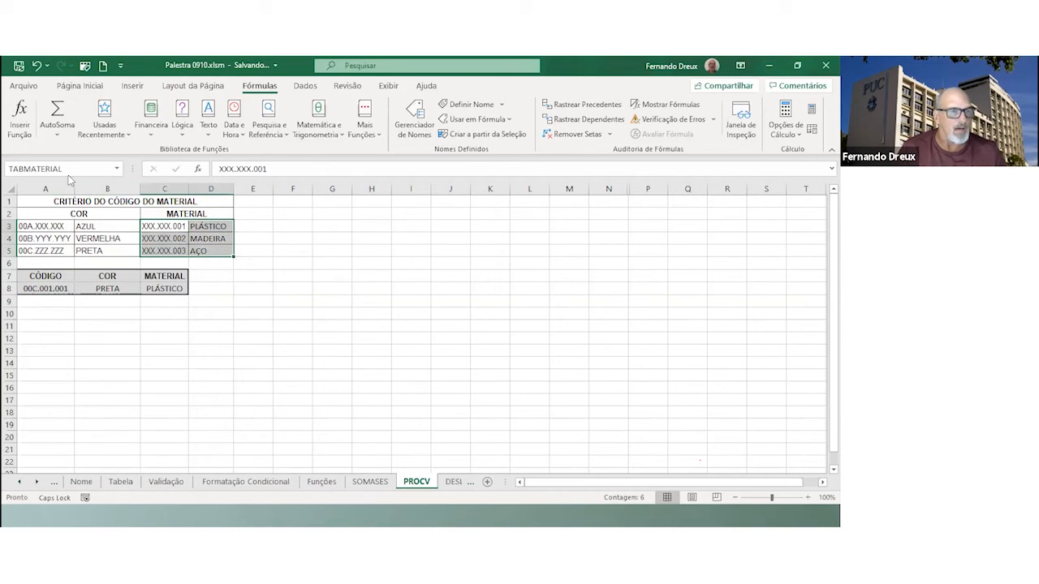
{"action": "left_click", "coordinate": [159, 289]}
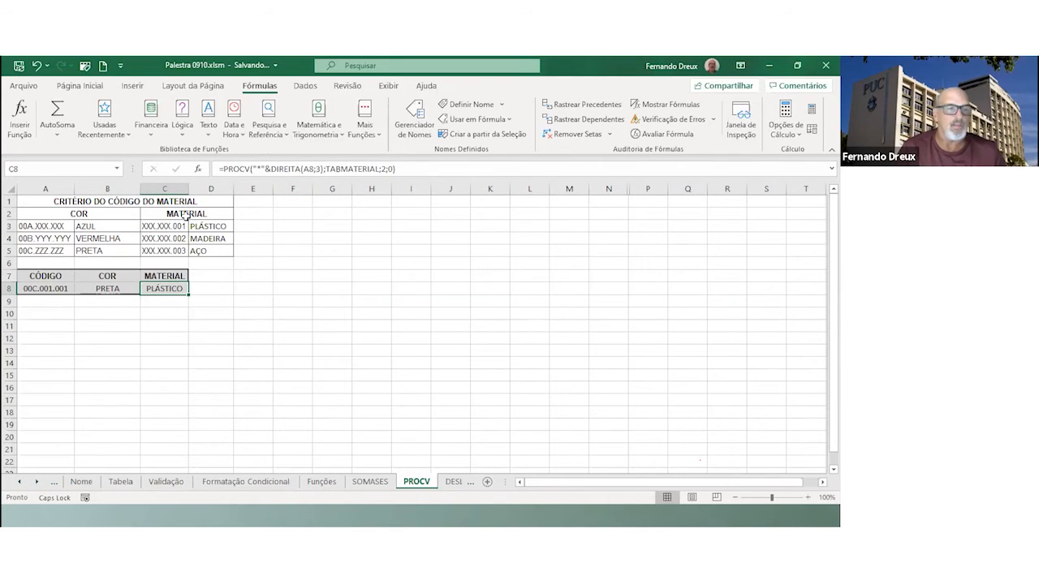
Test the colour and material lookups by choosing code 00A.001.003 in A8, and switch it back to 00C.001.001
{"action": "left_click", "coordinate": [41, 292]}
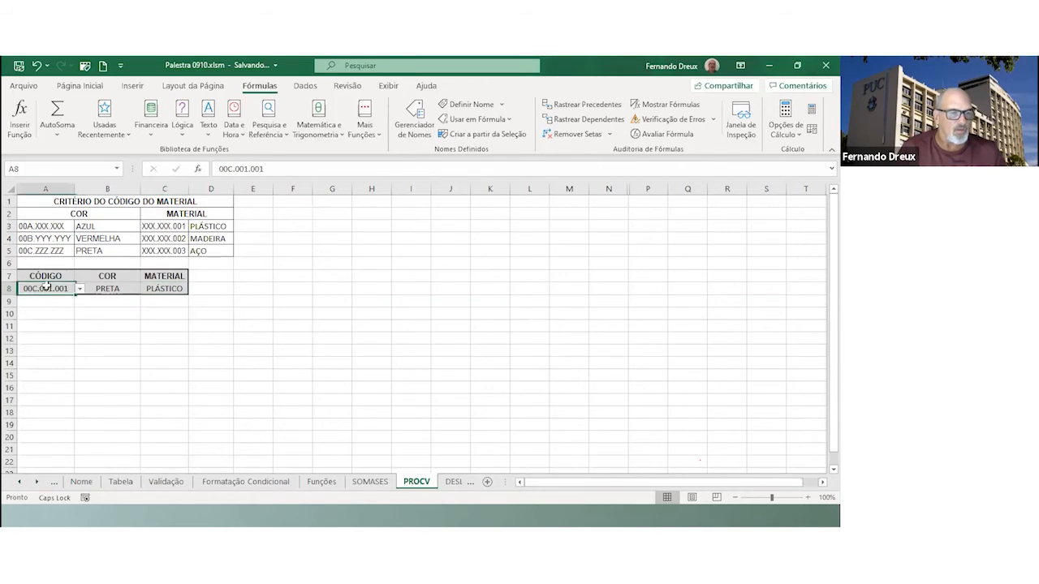
{"action": "left_click", "coordinate": [79, 289]}
{"action": "left_click", "coordinate": [65, 307]}
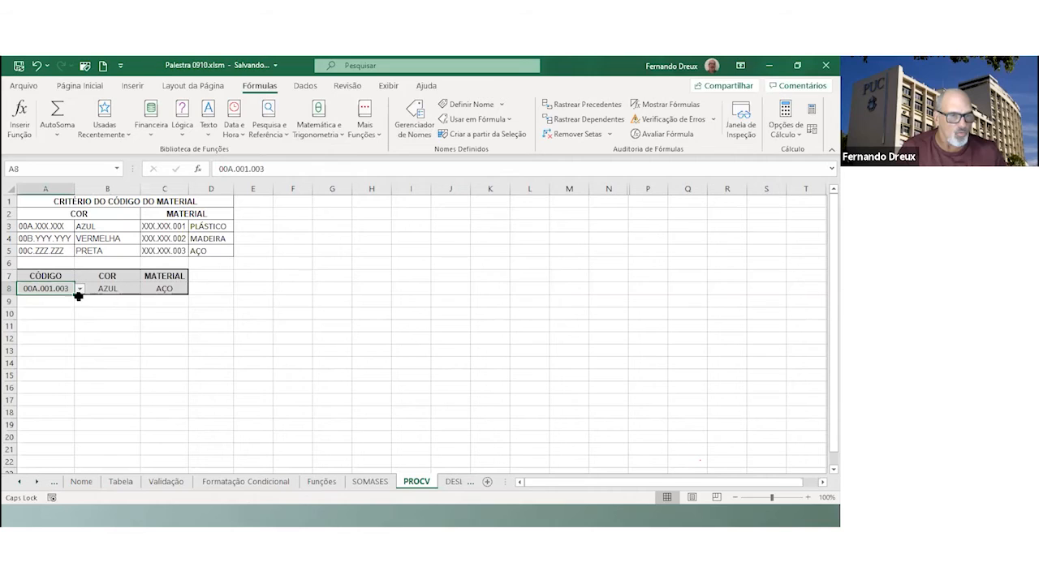
{"action": "left_click", "coordinate": [81, 289]}
{"action": "left_click", "coordinate": [50, 344]}
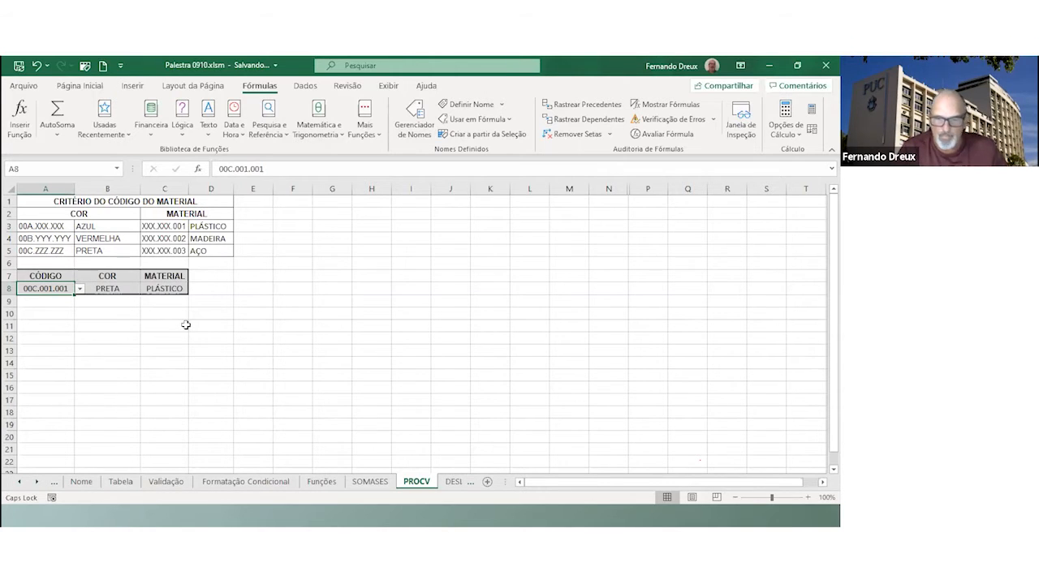
Open the DESLOC sheet and select the function name in B3 above the savings table
{"action": "left_click", "coordinate": [453, 482]}
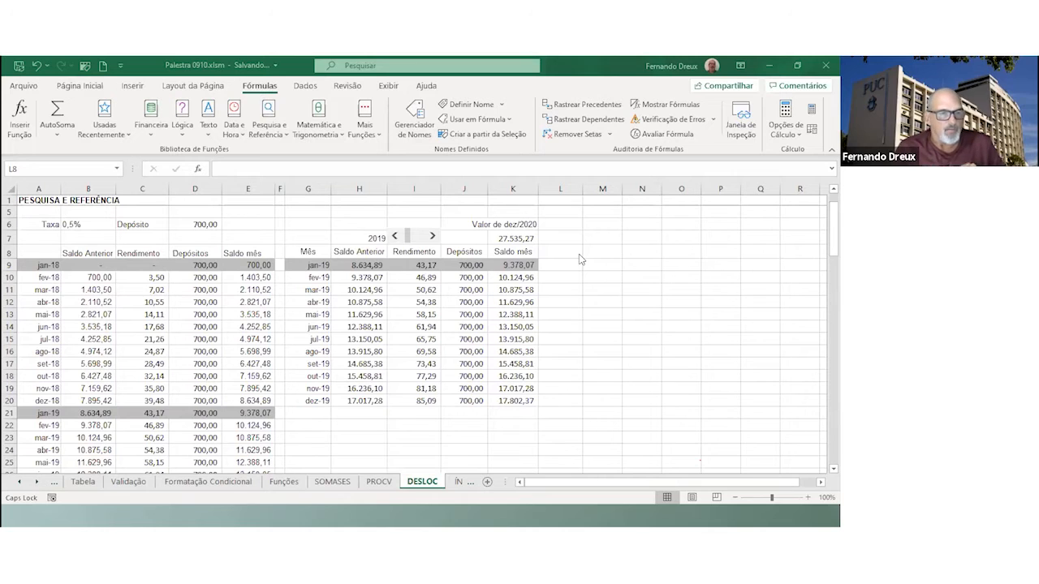
{"action": "scroll", "coordinate": [579, 259], "scroll_direction": "up", "scroll_amount": 1}
{"action": "key", "text": "F2"}
{"action": "left_click", "coordinate": [98, 222]}
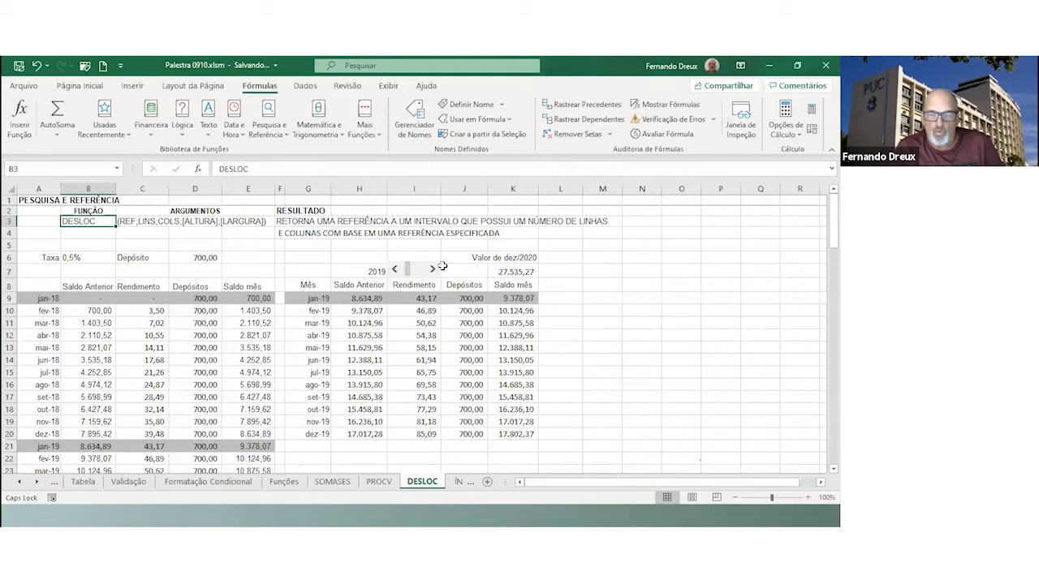
Test the year selector by stepping it from 2018 up to 2022, back to 2018, and ending on 2019
{"action": "left_click", "coordinate": [394, 269]}
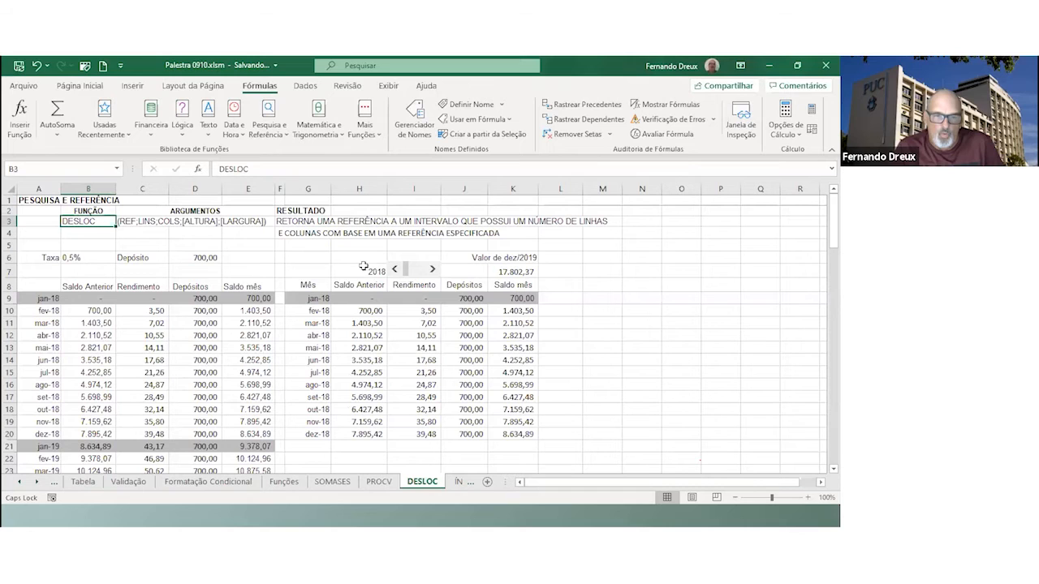
{"action": "left_click", "coordinate": [432, 269]}
{"action": "left_click", "coordinate": [433, 270]}
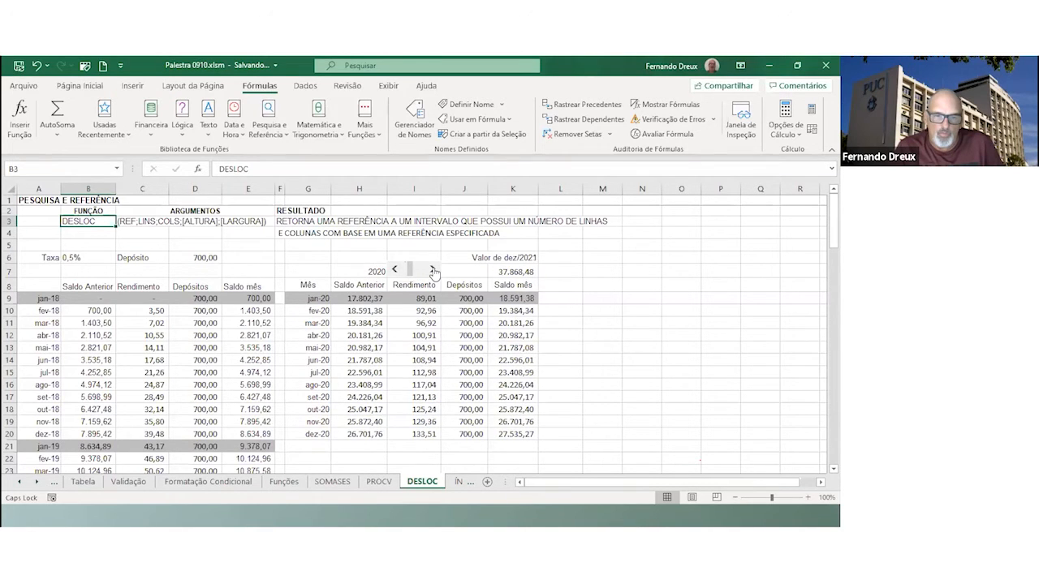
{"action": "left_click", "coordinate": [433, 269]}
{"action": "left_click", "coordinate": [433, 269]}
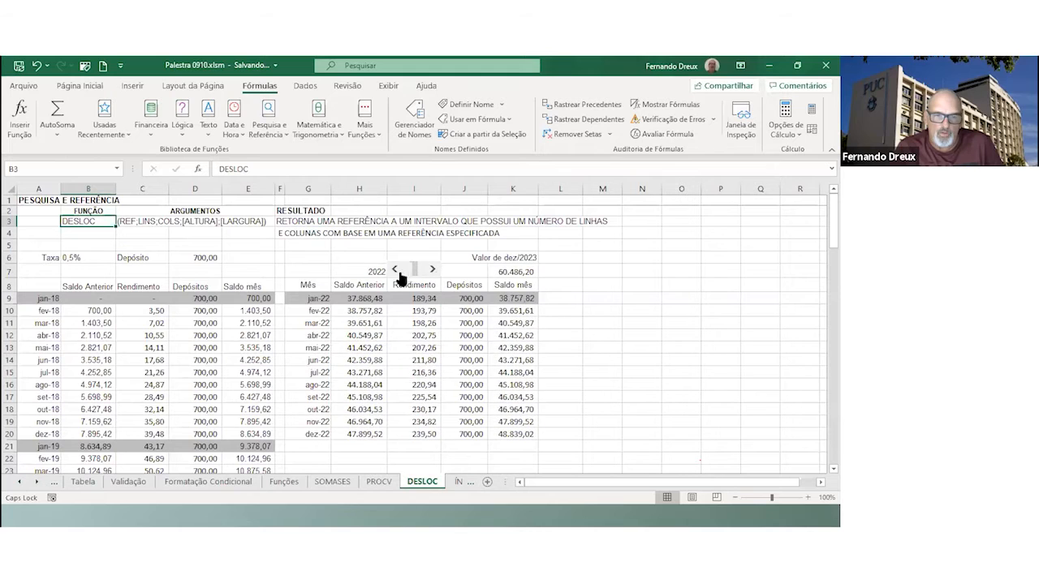
{"action": "left_click", "coordinate": [394, 269]}
{"action": "left_click", "coordinate": [394, 270]}
{"action": "left_click", "coordinate": [394, 270]}
{"action": "left_click", "coordinate": [394, 270]}
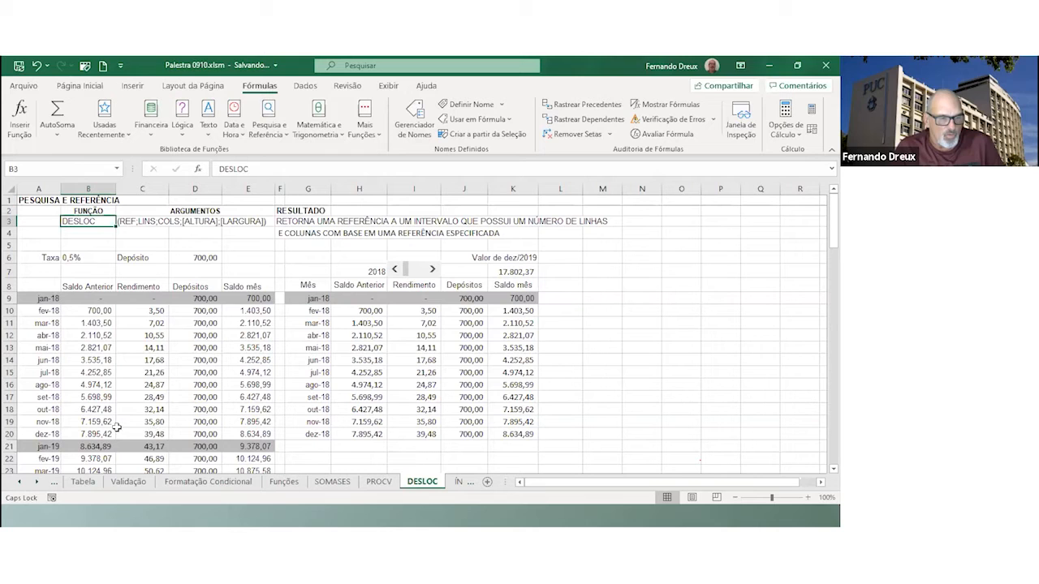
{"action": "left_click", "coordinate": [432, 268]}
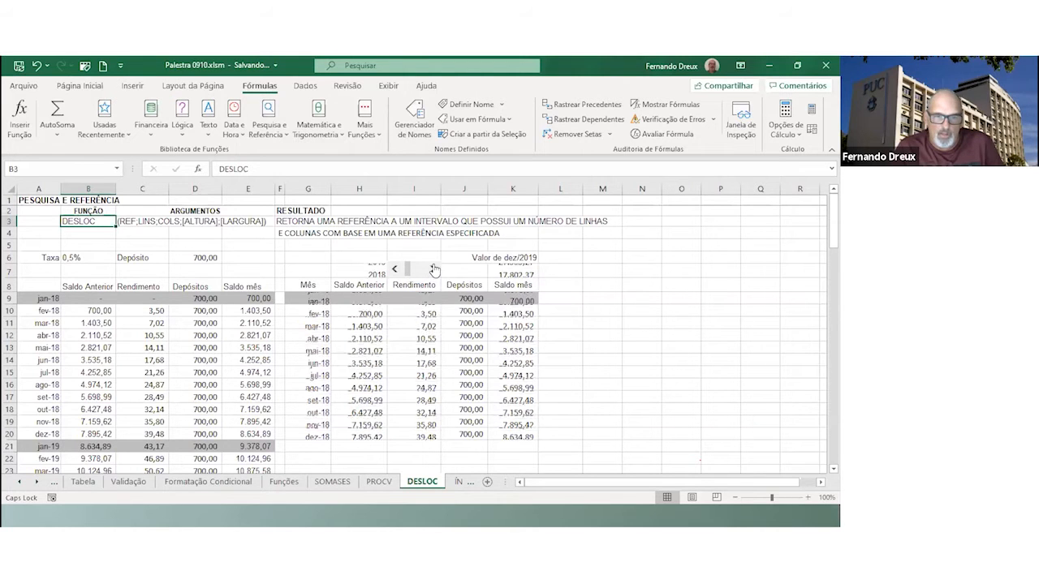
Examine the DESLOC formulas behind the yearly table in G9 and the December value in K7, plus the label formula in K6
{"action": "scroll", "coordinate": [203, 390], "scroll_direction": "down", "scroll_amount": 2}
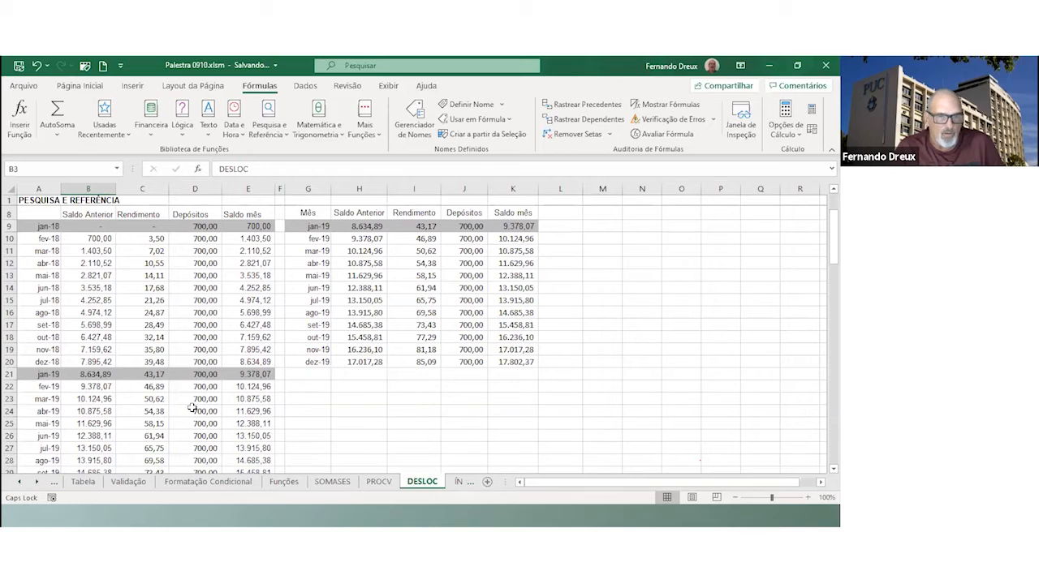
{"action": "scroll", "coordinate": [467, 391], "scroll_direction": "up", "scroll_amount": 2}
{"action": "left_click", "coordinate": [295, 299]}
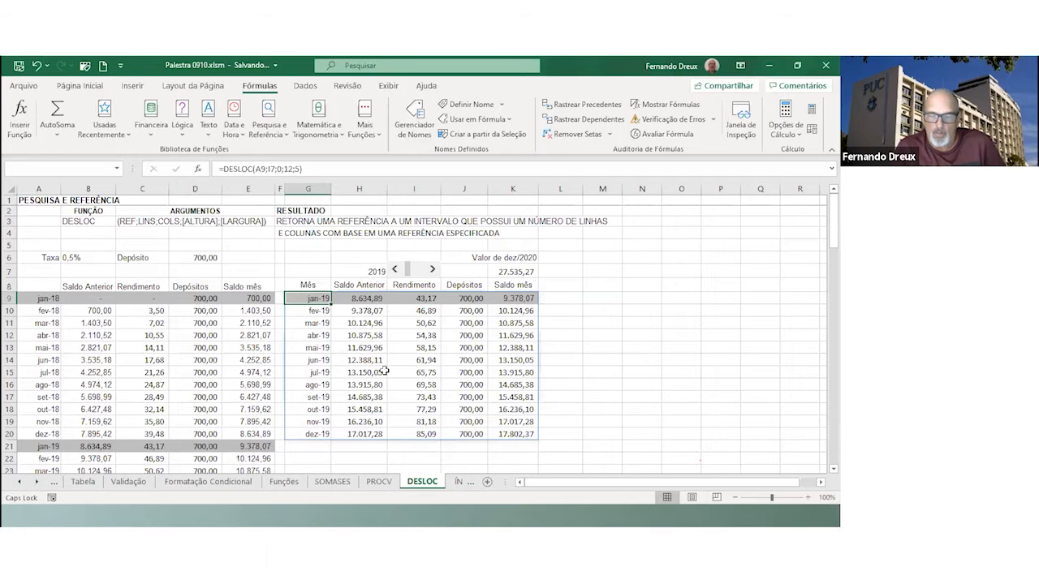
{"action": "left_click", "coordinate": [489, 257]}
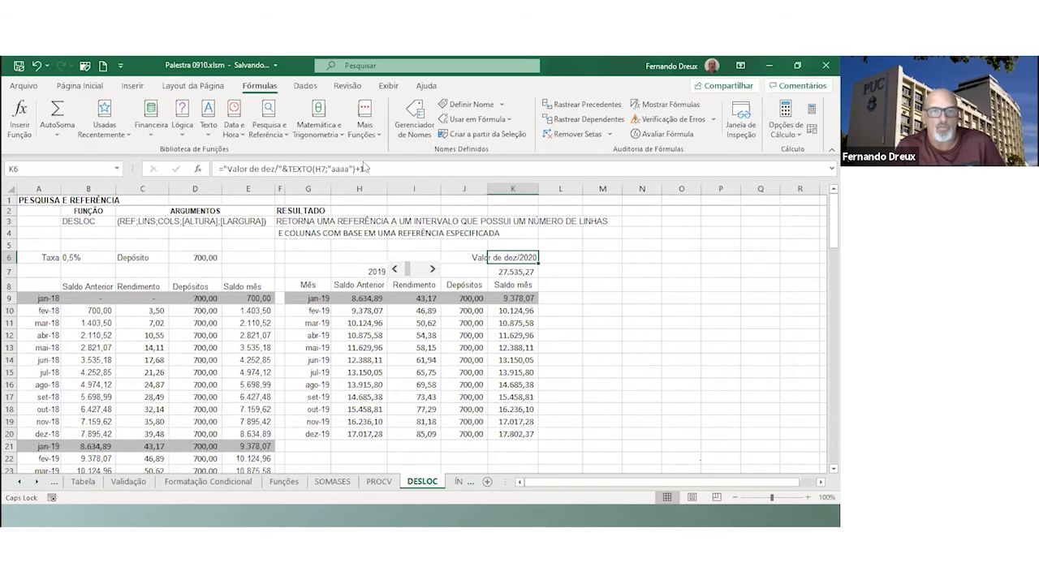
{"action": "left_click", "coordinate": [514, 271]}
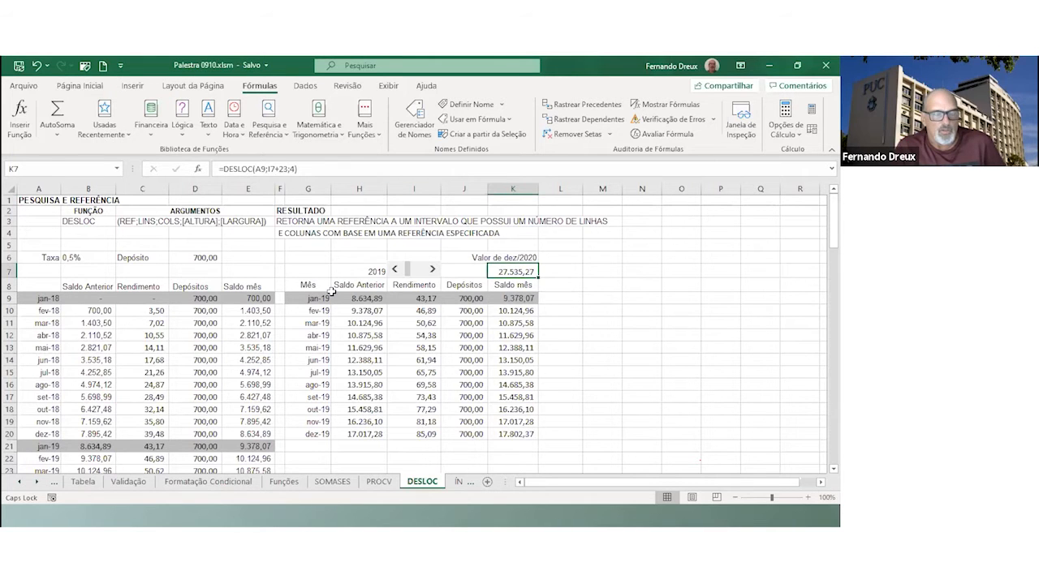
{"action": "scroll", "coordinate": [332, 293], "scroll_direction": "down", "scroll_amount": 4}
{"action": "scroll", "coordinate": [332, 292], "scroll_direction": "up", "scroll_amount": 4}
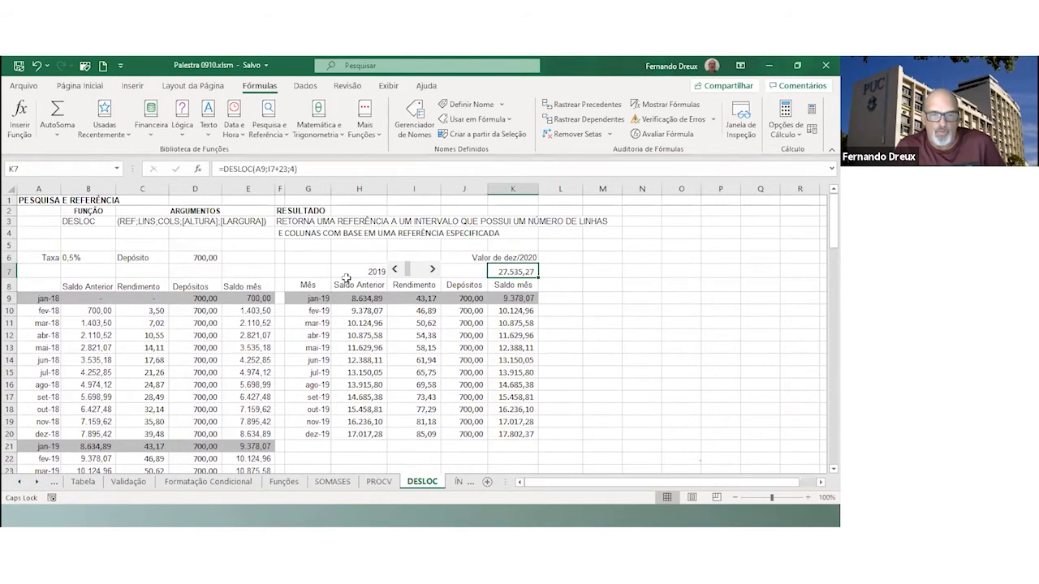
Inspect the DESLOC formula for the year in H7 and its A9 starting reference, leaving the formula unedited
{"action": "left_click", "coordinate": [372, 271]}
{"action": "scroll", "coordinate": [467, 275], "scroll_direction": "down", "scroll_amount": 3}
{"action": "scroll", "coordinate": [468, 274], "scroll_direction": "down", "scroll_amount": 2}
{"action": "scroll", "coordinate": [469, 274], "scroll_direction": "up", "scroll_amount": 5}
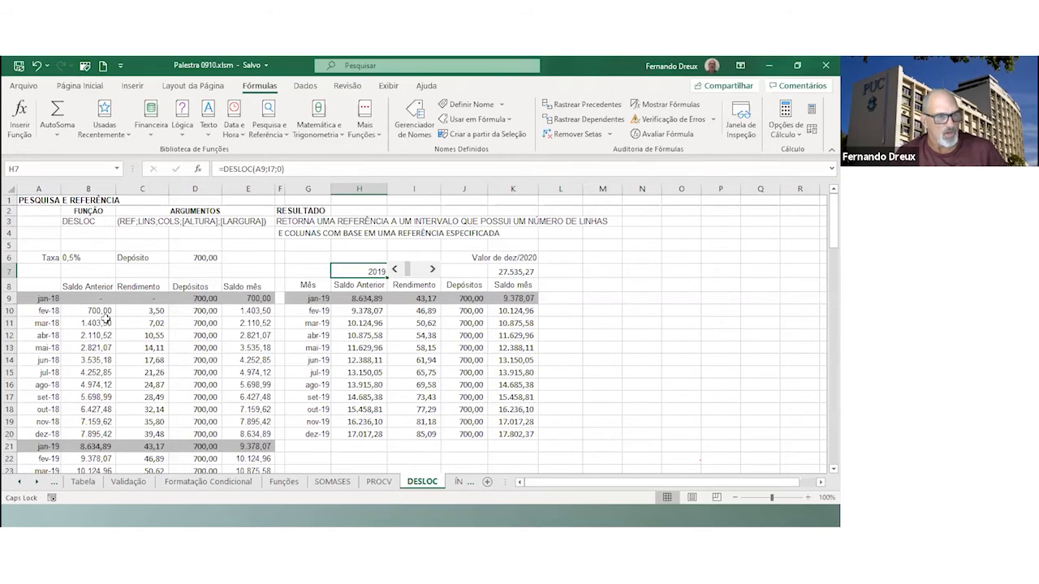
{"action": "left_click", "coordinate": [34, 300]}
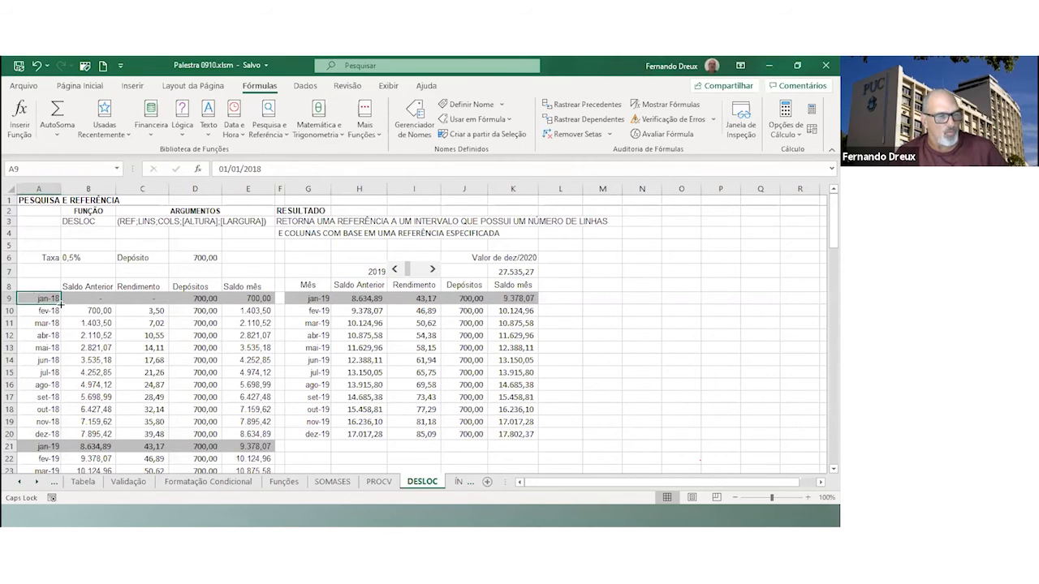
{"action": "left_click", "coordinate": [367, 271]}
{"action": "double_click", "coordinate": [267, 168]}
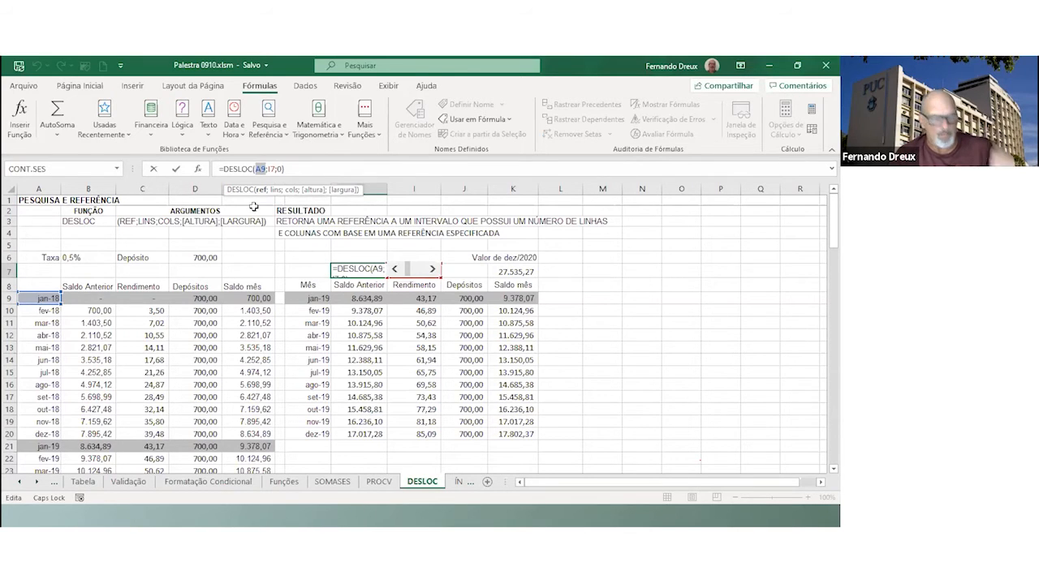
{"action": "left_click", "coordinate": [46, 300]}
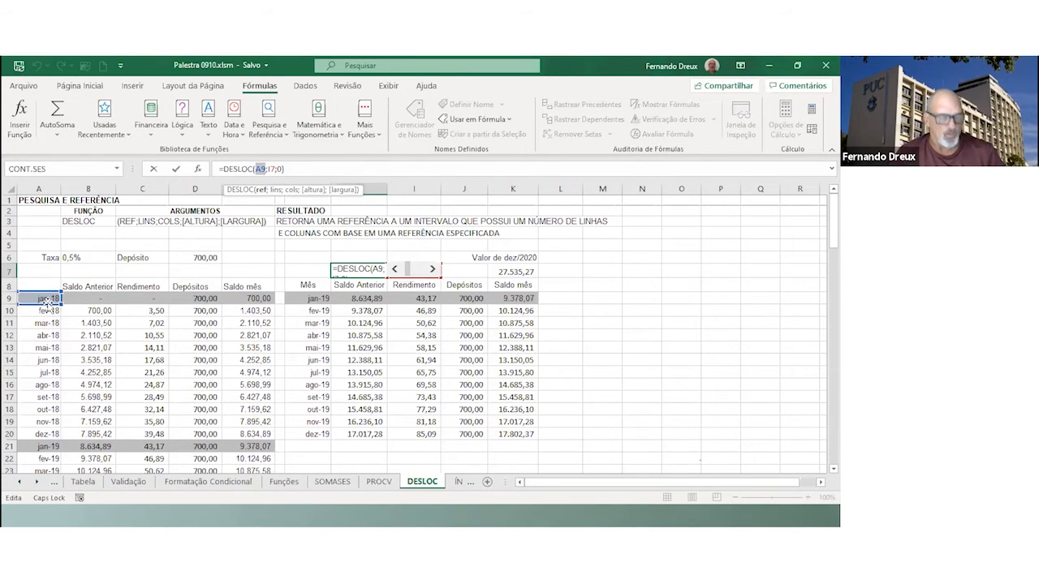
{"action": "key", "text": "Escape"}
Trace the offset from the starting cell A9 to the dez-18 month balance in E20
{"action": "left_click", "coordinate": [34, 299]}
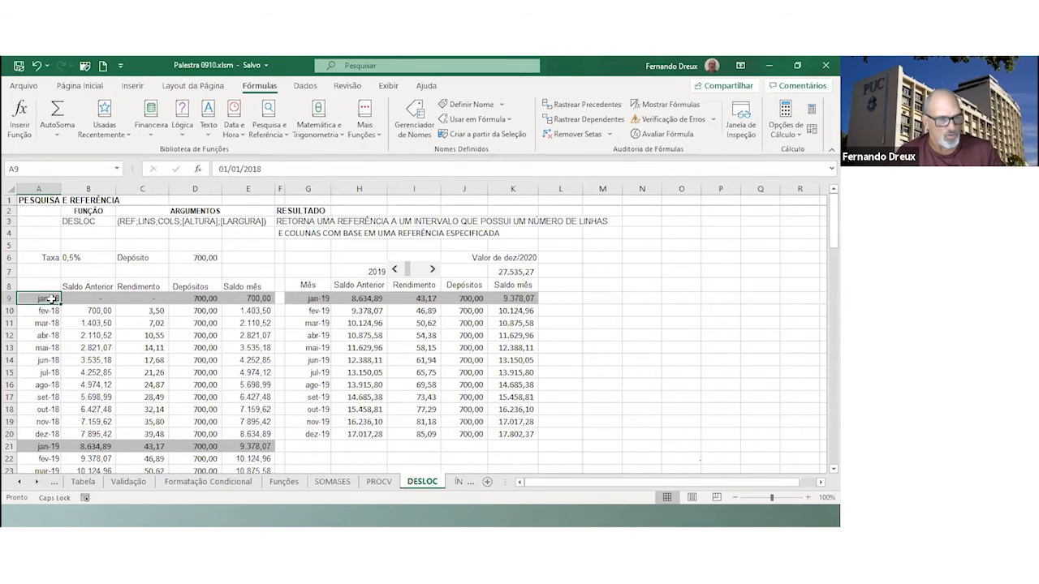
{"action": "left_click", "coordinate": [263, 437]}
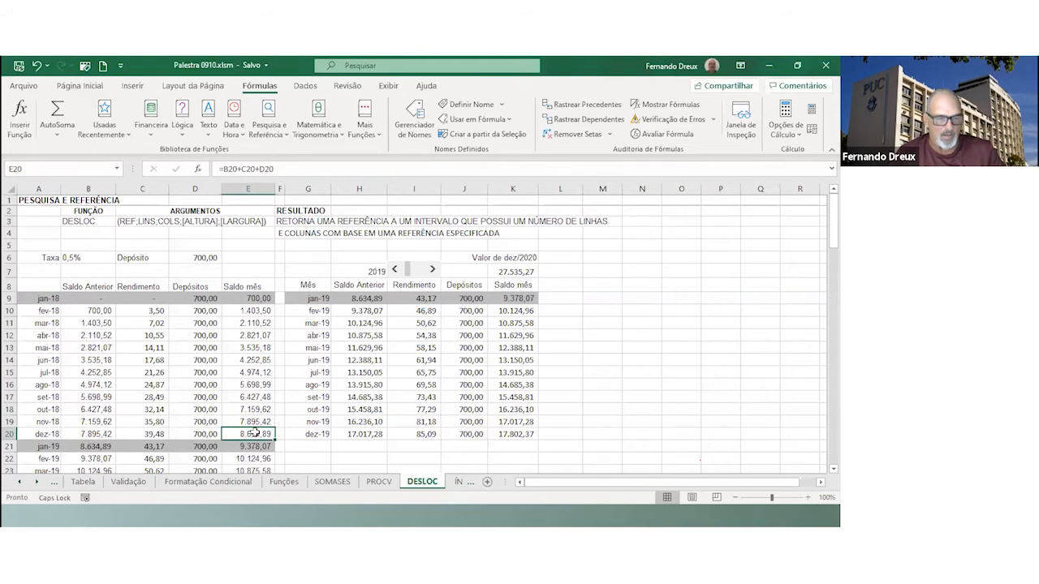
{"action": "left_click", "coordinate": [30, 297]}
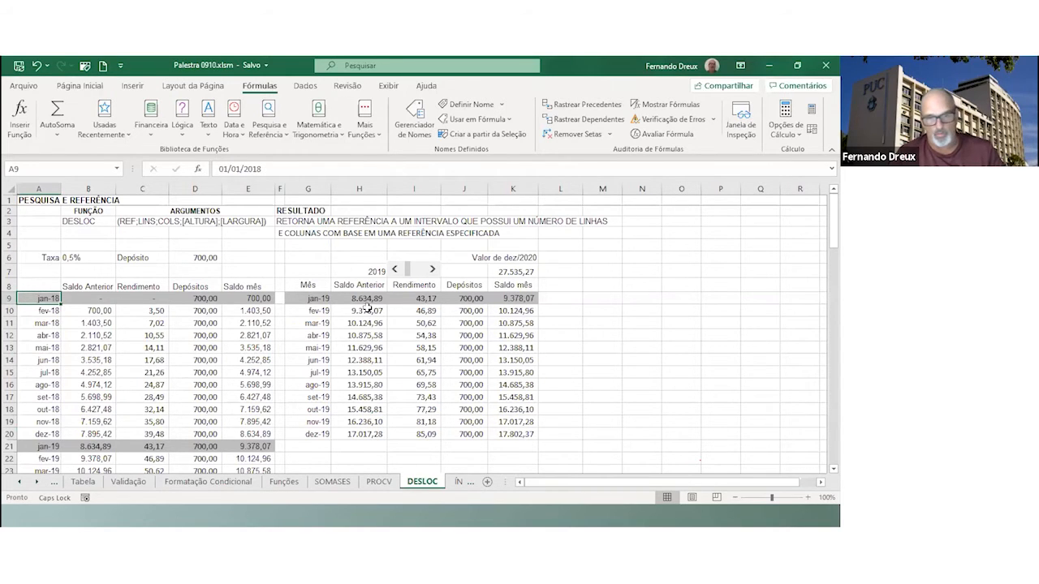
{"action": "left_click", "coordinate": [362, 459]}
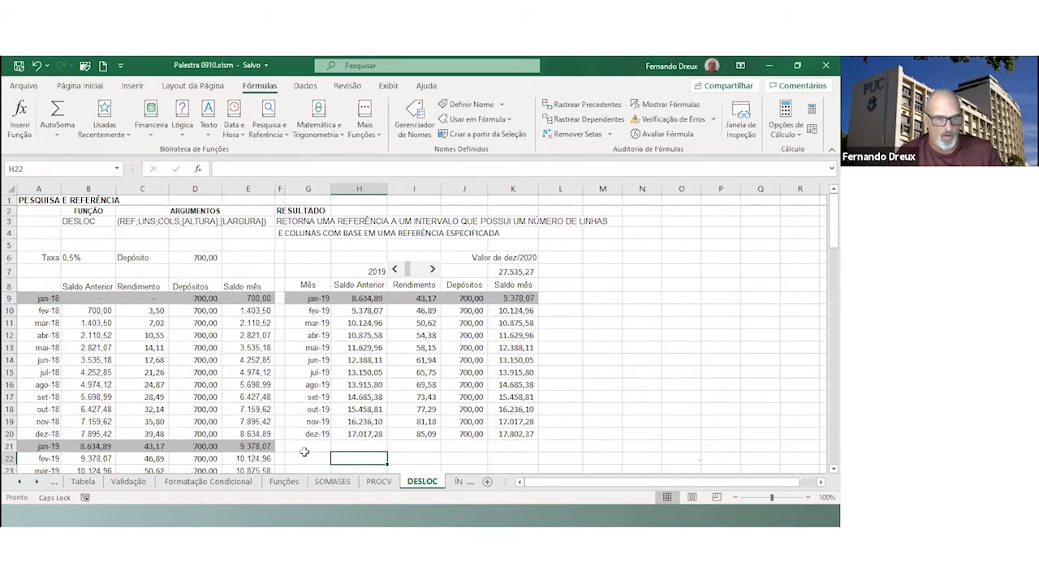
{"action": "left_click", "coordinate": [43, 297]}
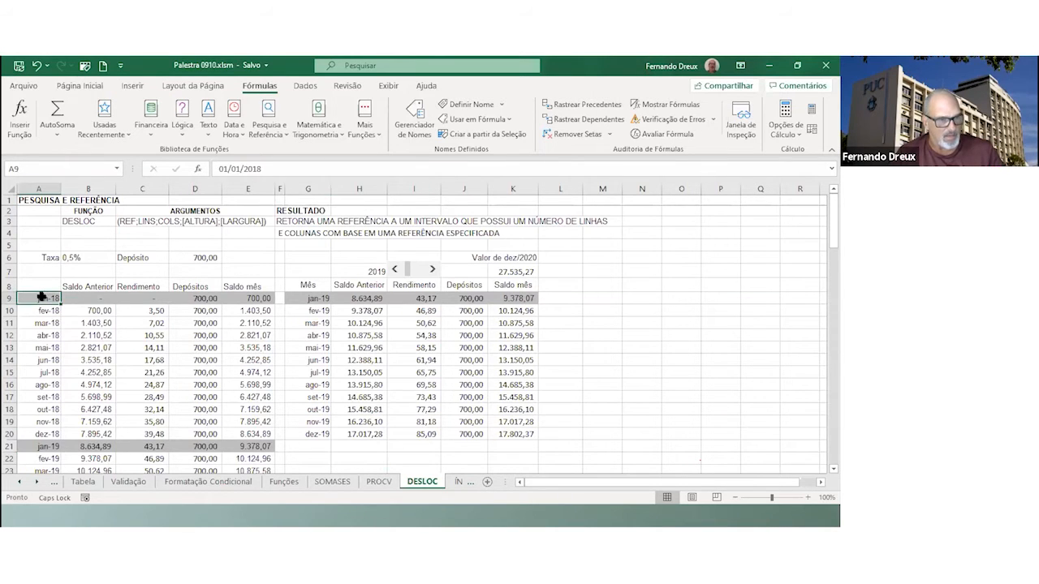
{"action": "left_click", "coordinate": [264, 435]}
Begin a DESLOC formula in H22 with A9 as its starting reference
{"action": "left_click", "coordinate": [355, 463]}
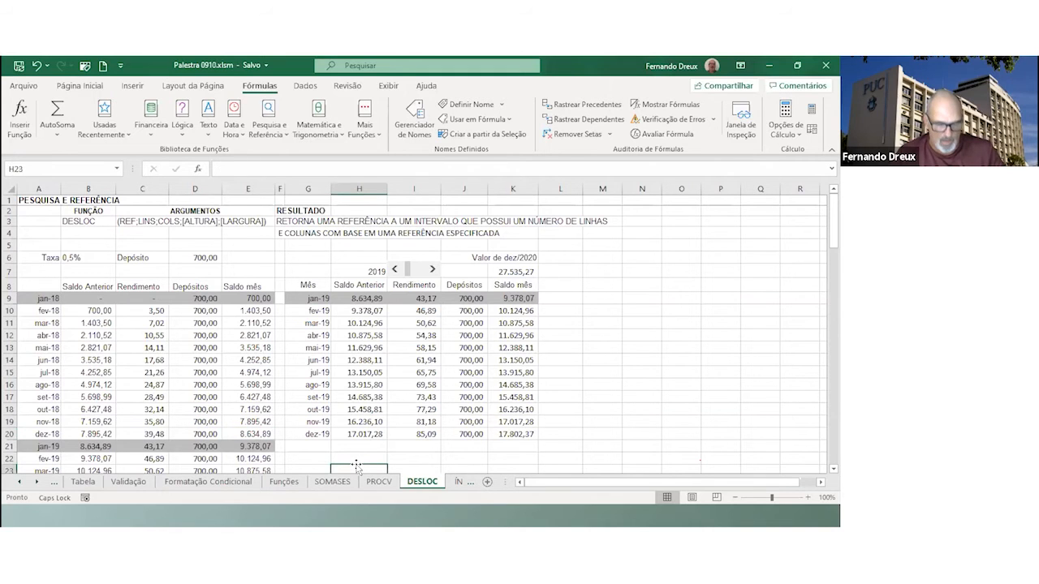
{"action": "type", "text": "=DESLOC"}
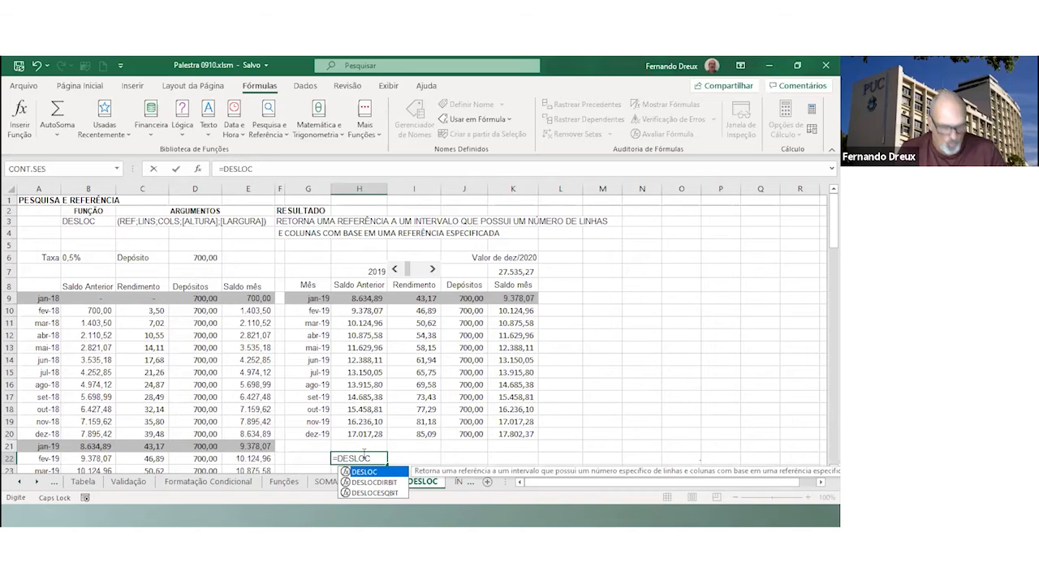
{"action": "type", "text": "("}
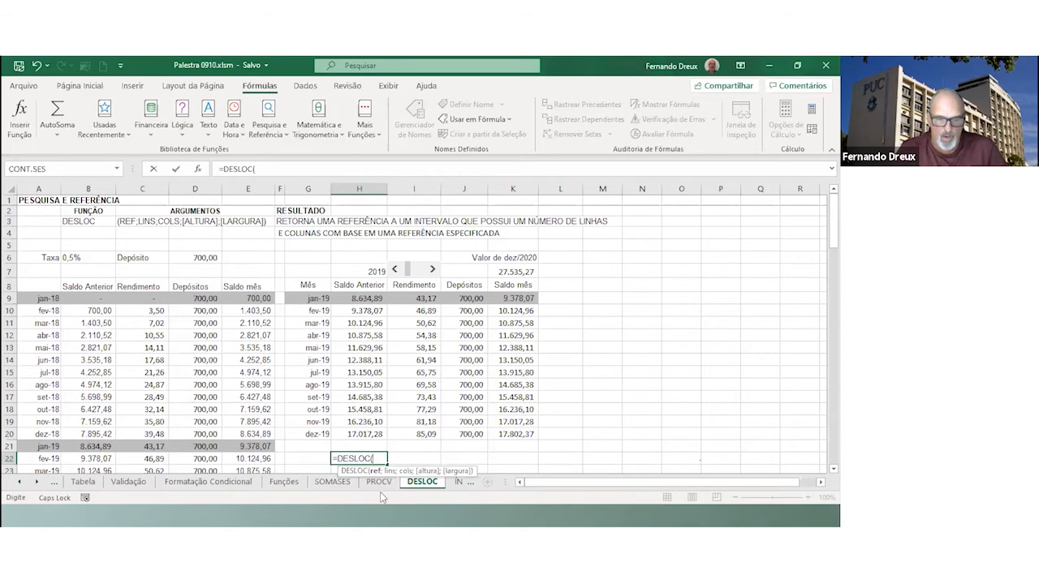
{"action": "left_click", "coordinate": [44, 299]}
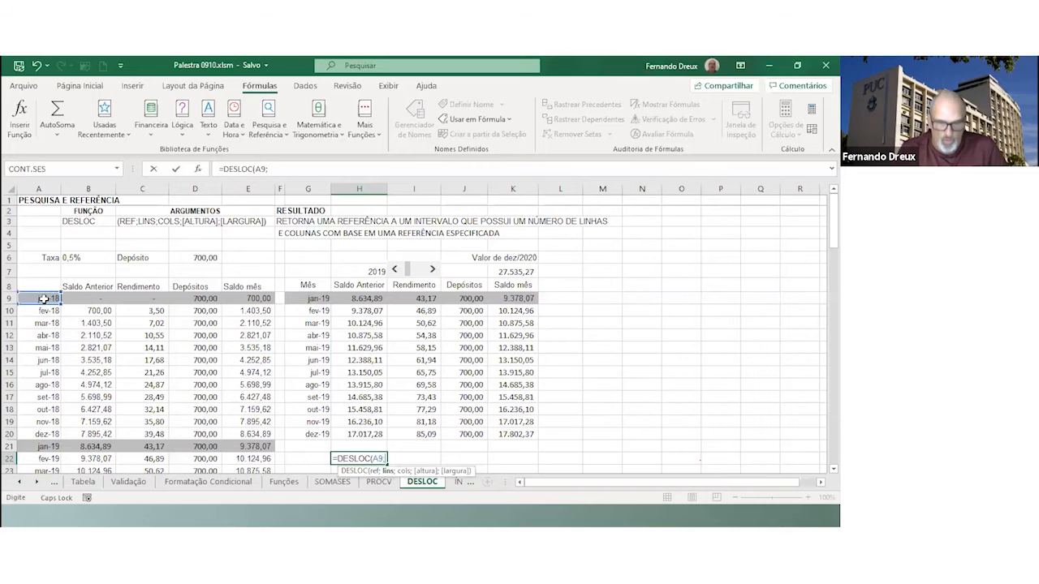
{"action": "type", "text": ";"}
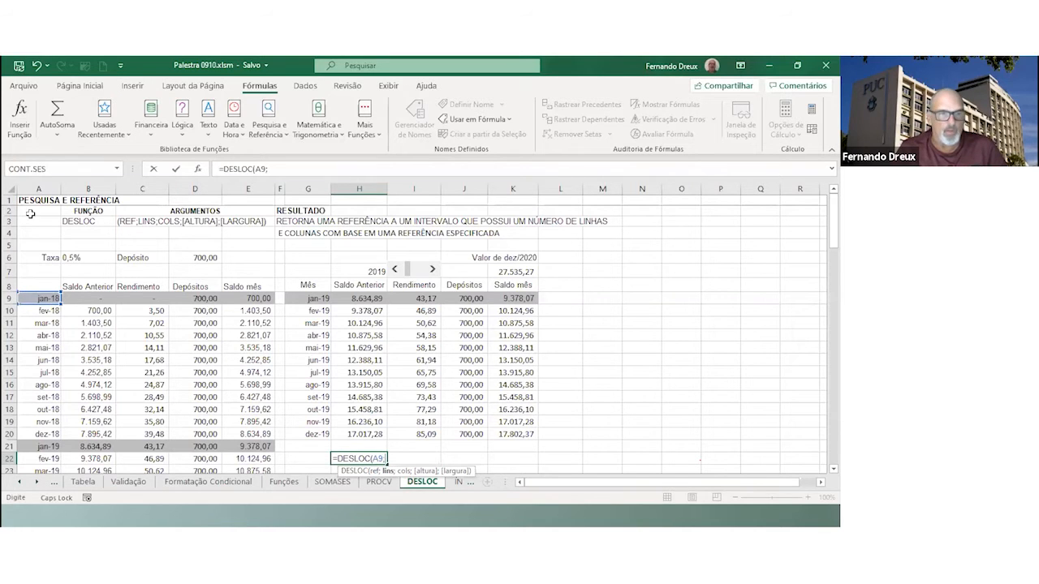
Complete the DESLOC formula in H22 with 11 rows and 4 columns, and give the result the comma number style
{"action": "left_click", "coordinate": [197, 169]}
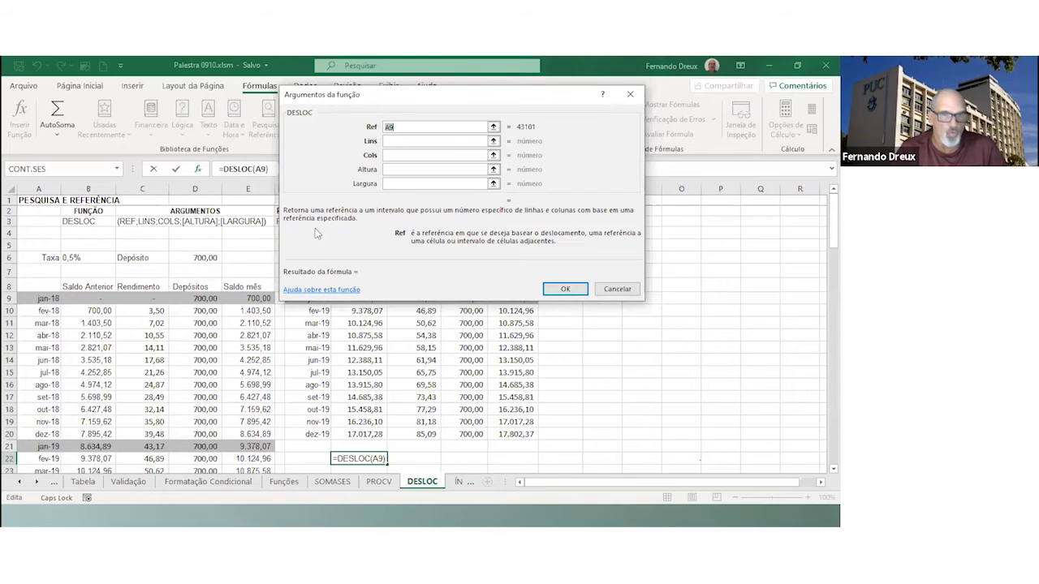
{"action": "left_click", "coordinate": [392, 143]}
{"action": "type", "text": "11"}
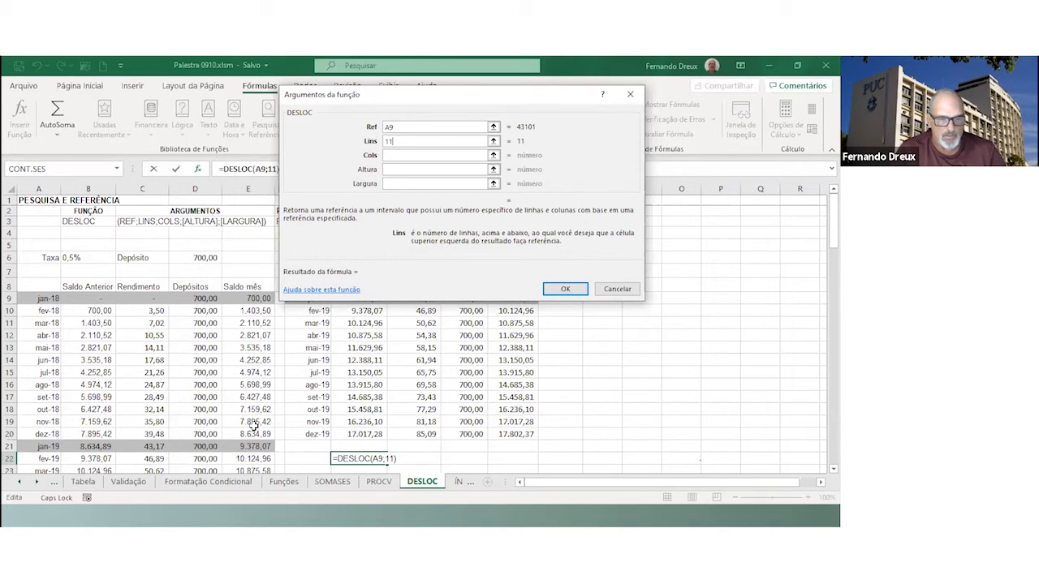
{"action": "left_click", "coordinate": [399, 159]}
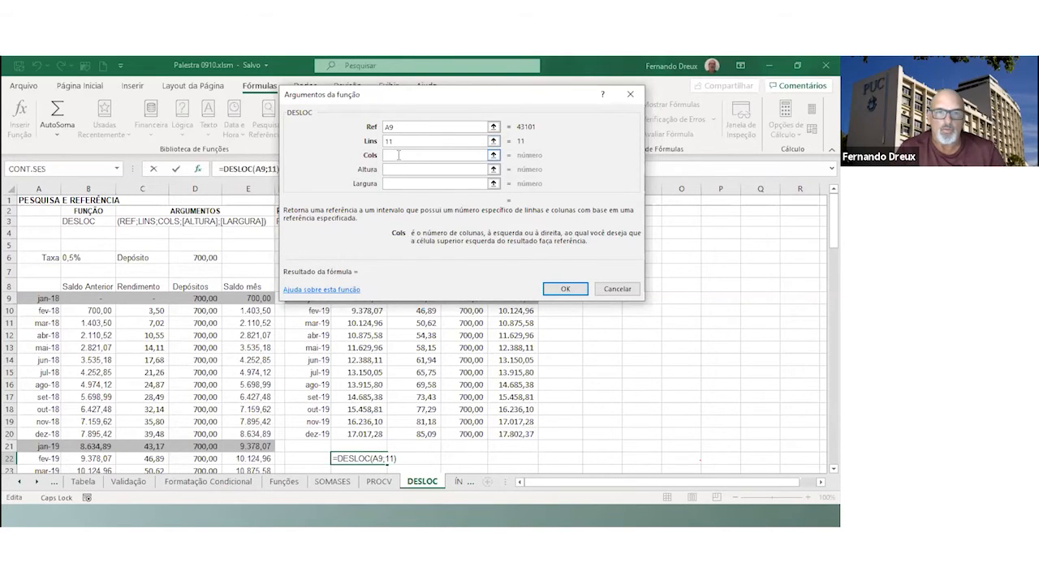
{"action": "type", "text": "4"}
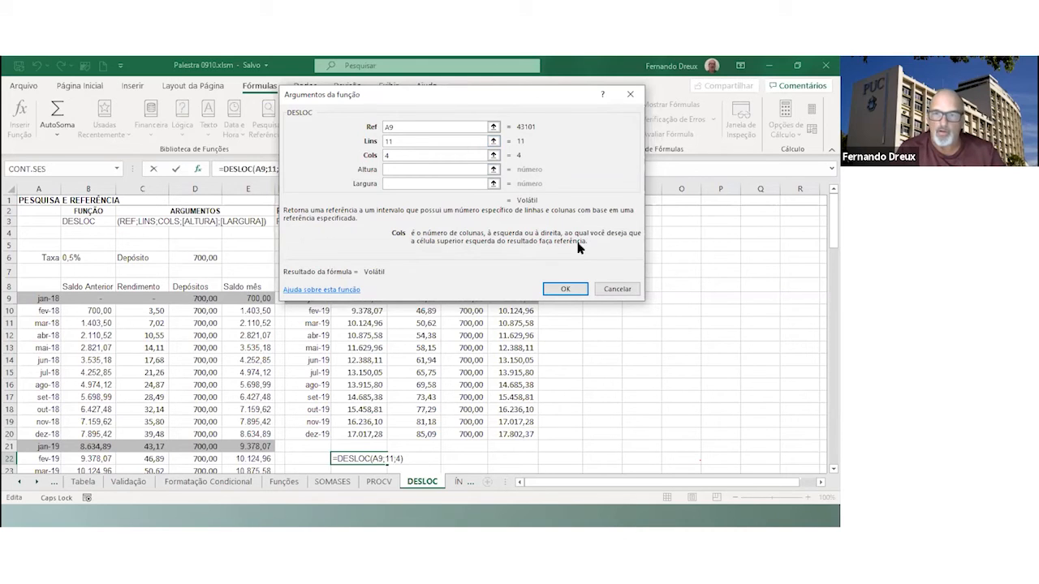
{"action": "left_click", "coordinate": [564, 289]}
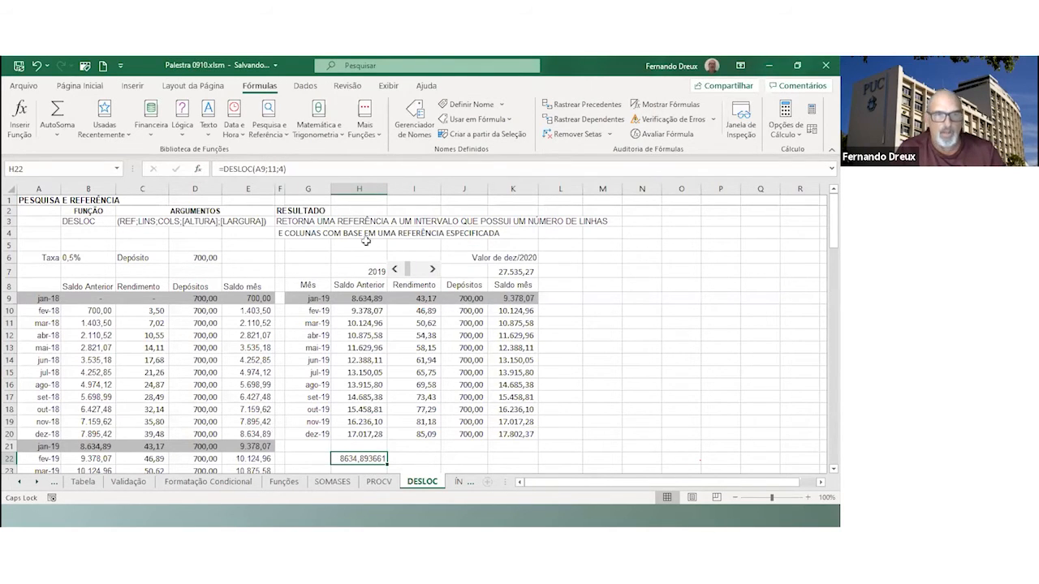
{"action": "left_click", "coordinate": [75, 86]}
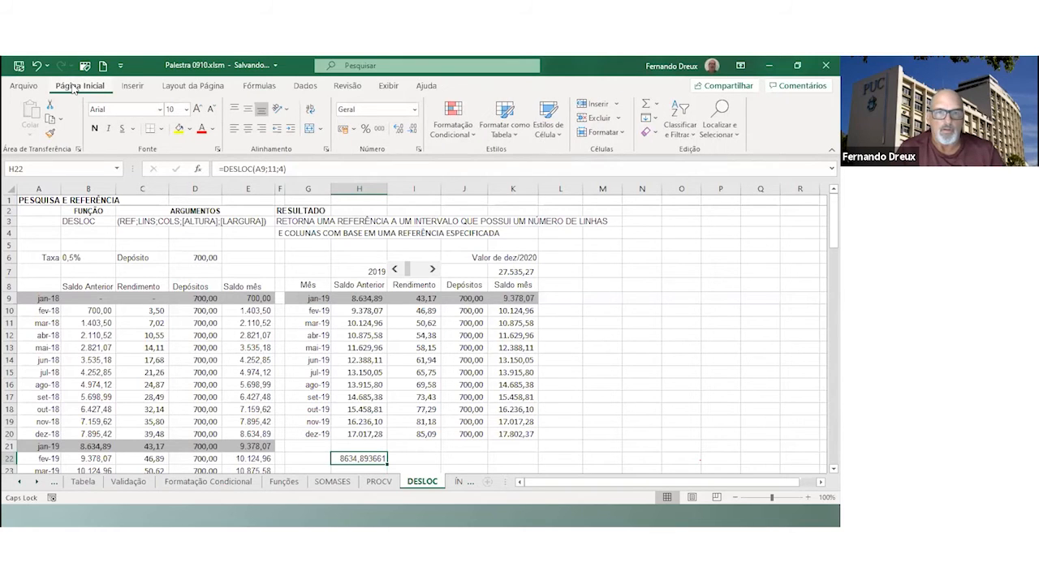
{"action": "left_click", "coordinate": [378, 128]}
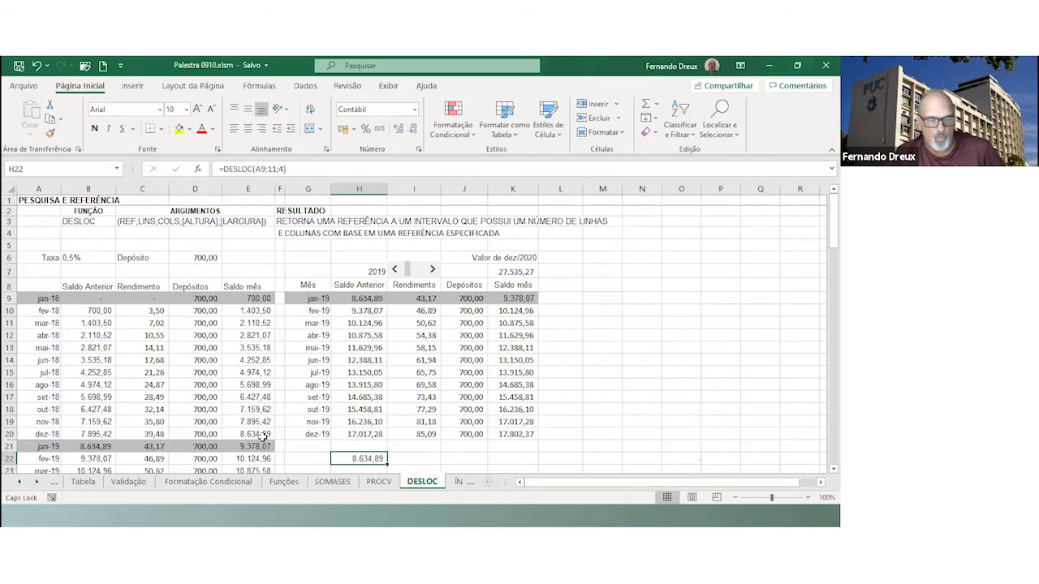
Inspect the year formula in H7 and its row offset in I7, and advance the yearly table to 2025
{"action": "left_click", "coordinate": [355, 273]}
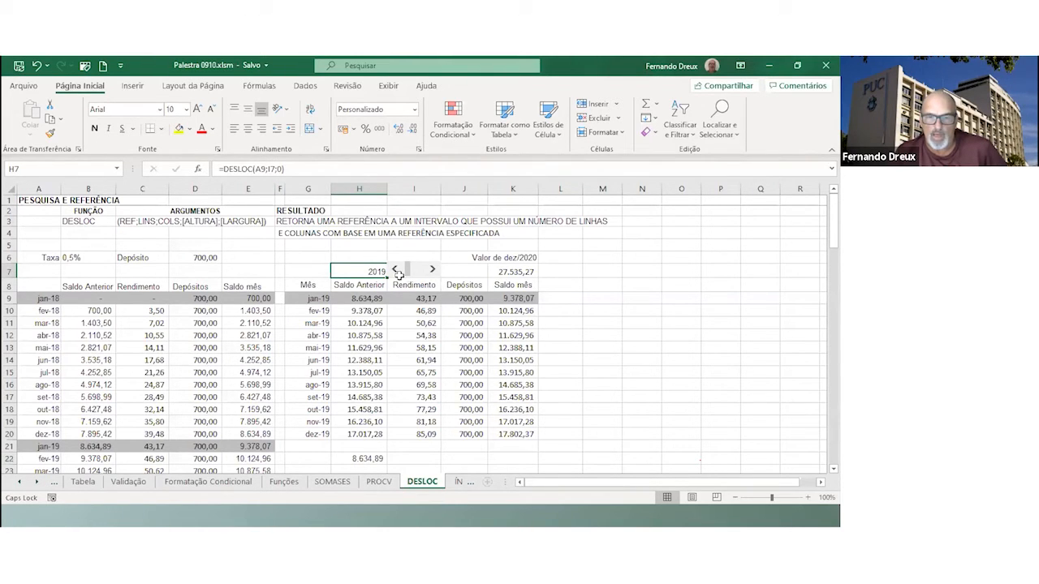
{"action": "key", "text": "Right"}
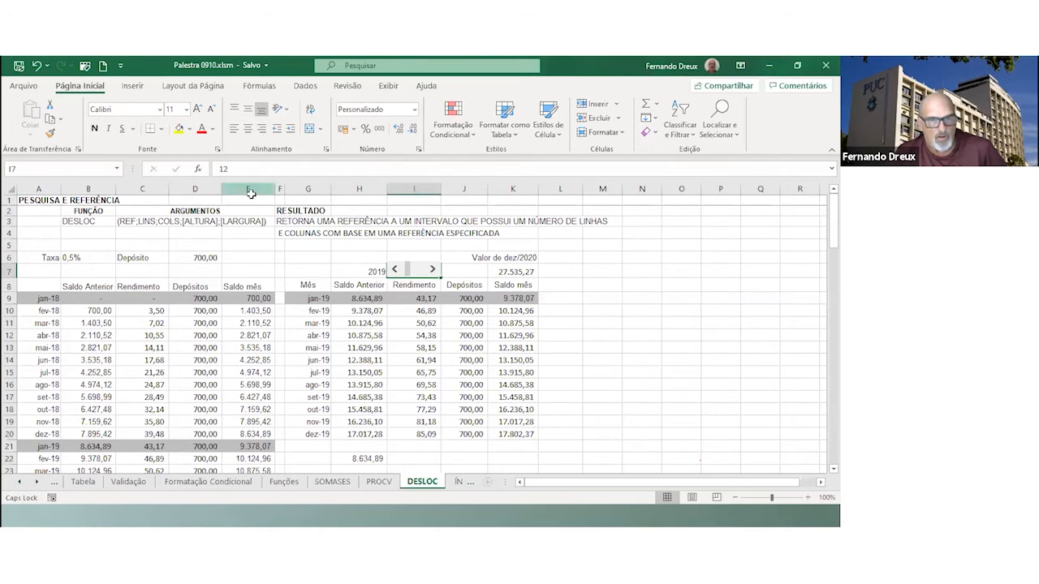
{"action": "left_click_drag", "start_coordinate": [433, 273], "coordinate": [432, 273]}
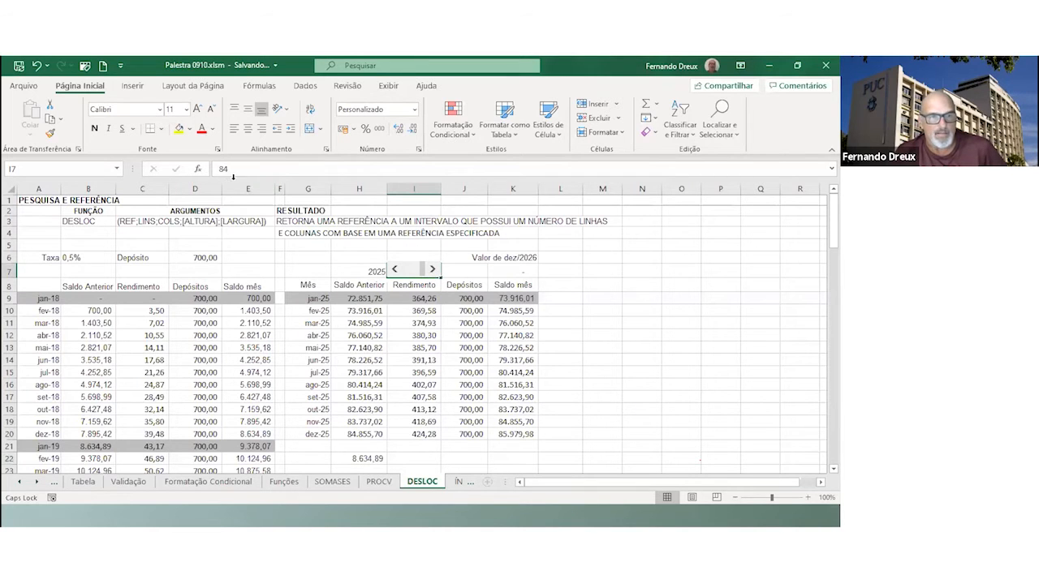
Step the yearly table back year by year to 2018, and set it to 2019
{"action": "left_click", "coordinate": [393, 270]}
{"action": "left_click", "coordinate": [393, 270]}
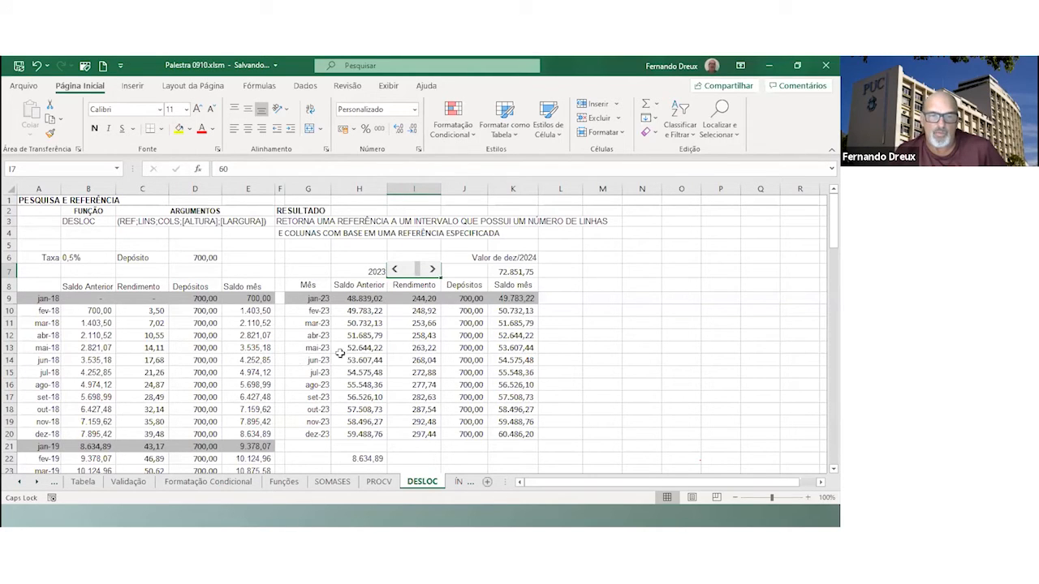
{"action": "left_click", "coordinate": [393, 270]}
{"action": "left_click", "coordinate": [394, 270]}
{"action": "left_click", "coordinate": [394, 269]}
{"action": "left_click", "coordinate": [393, 269]}
{"action": "left_click", "coordinate": [393, 269]}
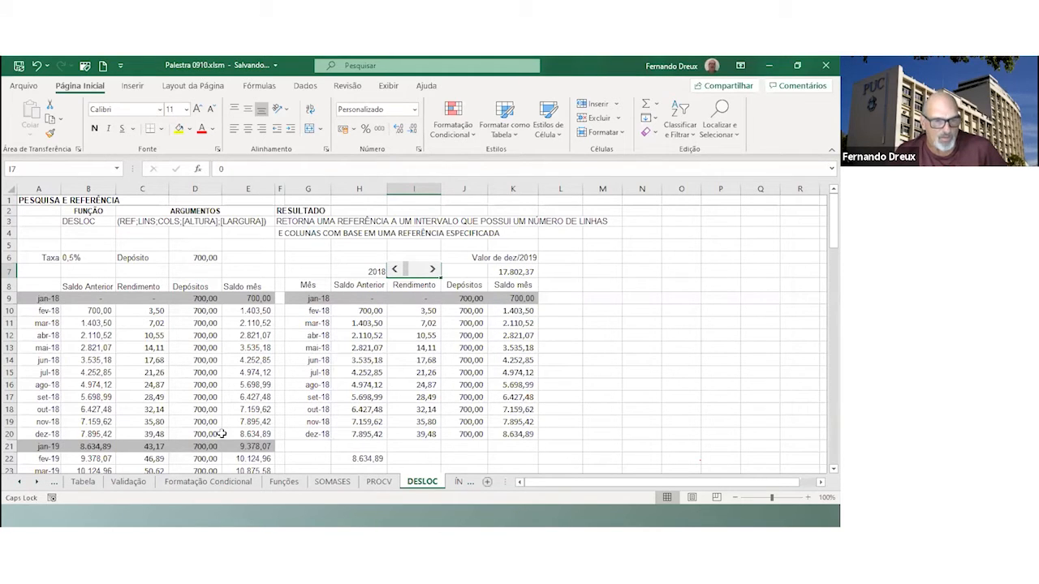
{"action": "left_click", "coordinate": [433, 271]}
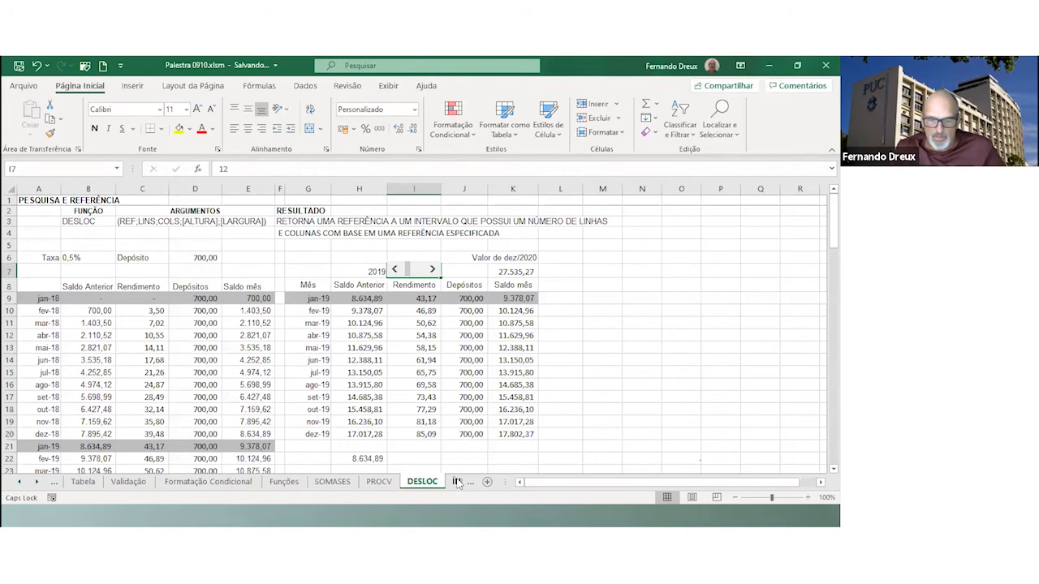
Go to the ÍNDICE, CORRESP e INDIRETO sheet and review the ÍNDICE and CORRESP function descriptions above the country table
{"action": "left_click", "coordinate": [458, 483]}
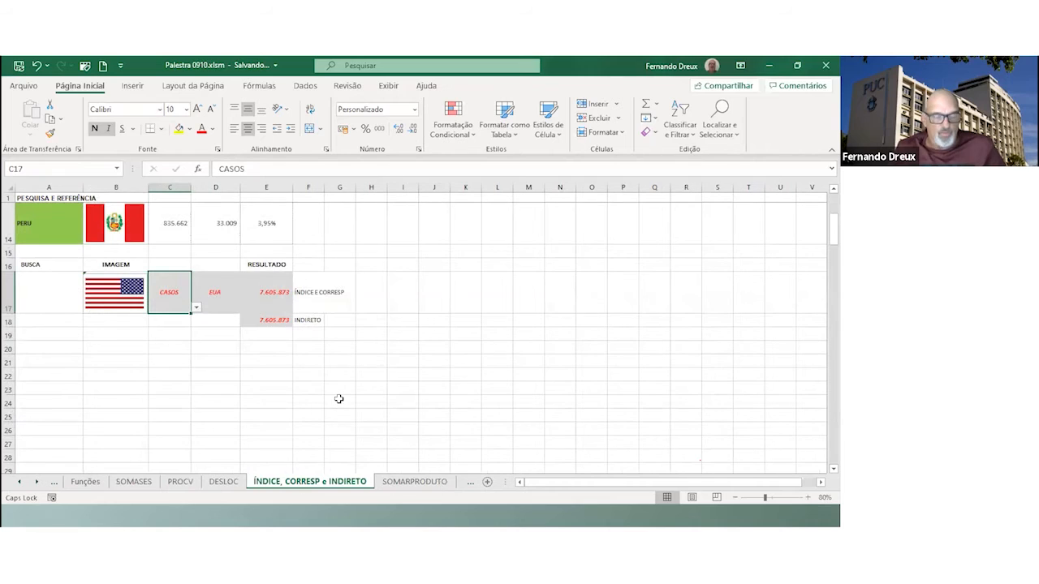
{"action": "scroll", "coordinate": [338, 398], "scroll_direction": "up", "scroll_amount": 1}
{"action": "scroll", "coordinate": [338, 399], "scroll_direction": "up", "scroll_amount": 4}
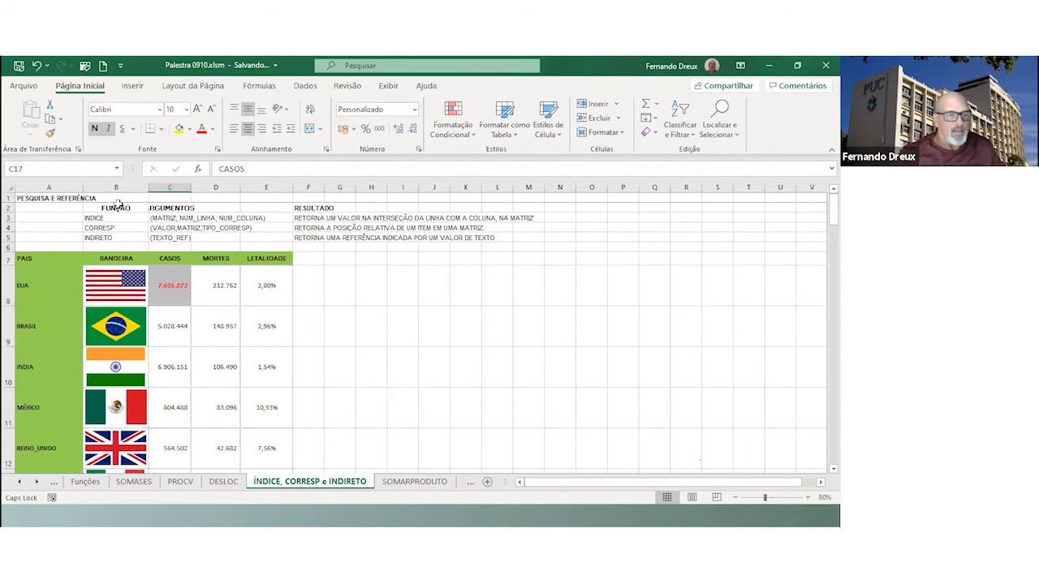
{"action": "left_click", "coordinate": [94, 217]}
{"action": "left_click", "coordinate": [116, 228]}
{"action": "left_click", "coordinate": [121, 218]}
{"action": "left_click", "coordinate": [124, 227]}
{"action": "left_click", "coordinate": [122, 218]}
{"action": "left_click", "coordinate": [125, 227]}
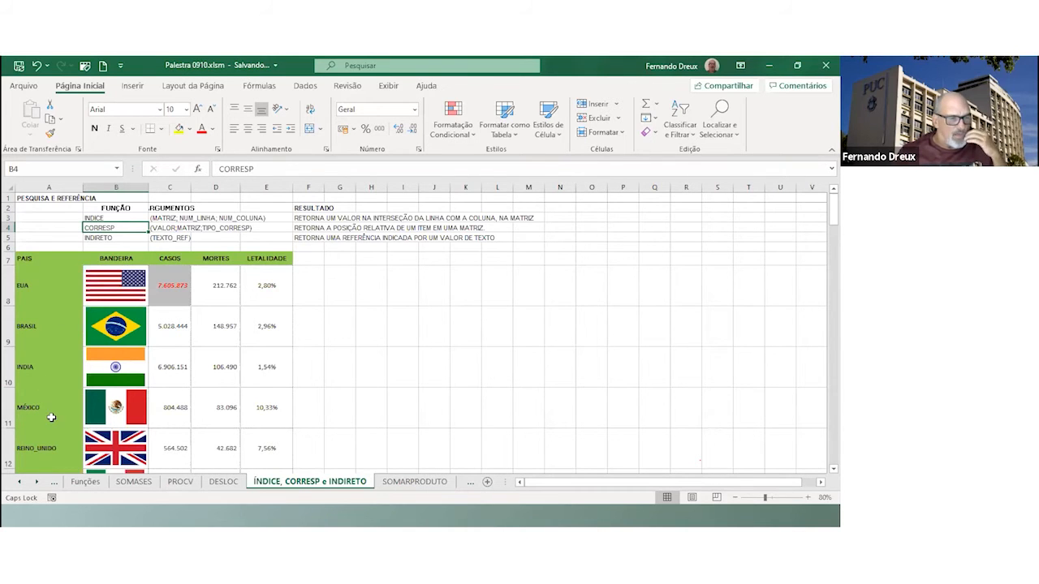
Look over the country table and show the full ÍNDICE and CORRESP formula of result cell E17
{"action": "scroll", "coordinate": [51, 418], "scroll_direction": "down", "scroll_amount": 3}
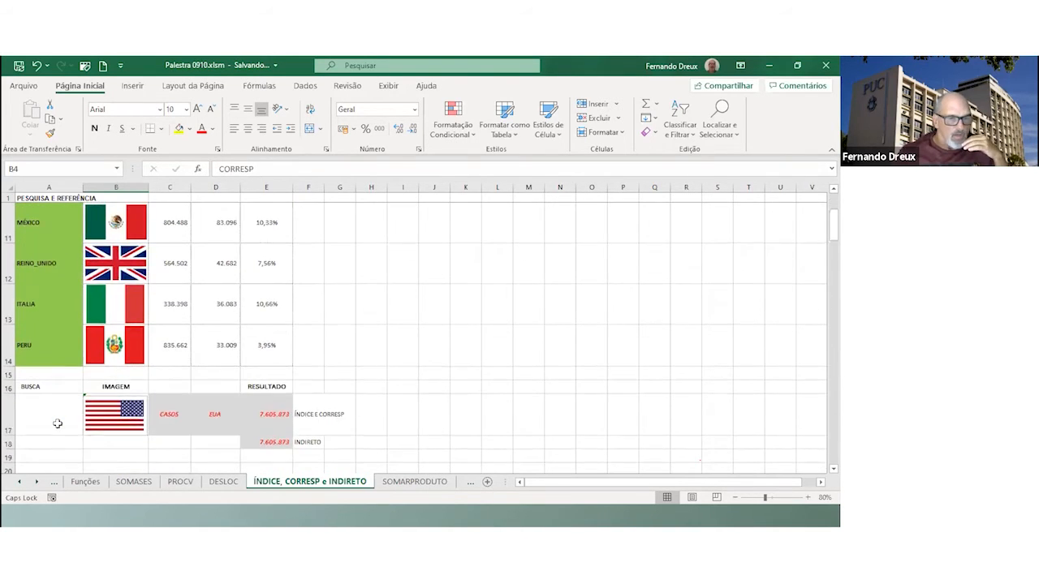
{"action": "scroll", "coordinate": [57, 424], "scroll_direction": "up", "scroll_amount": 3}
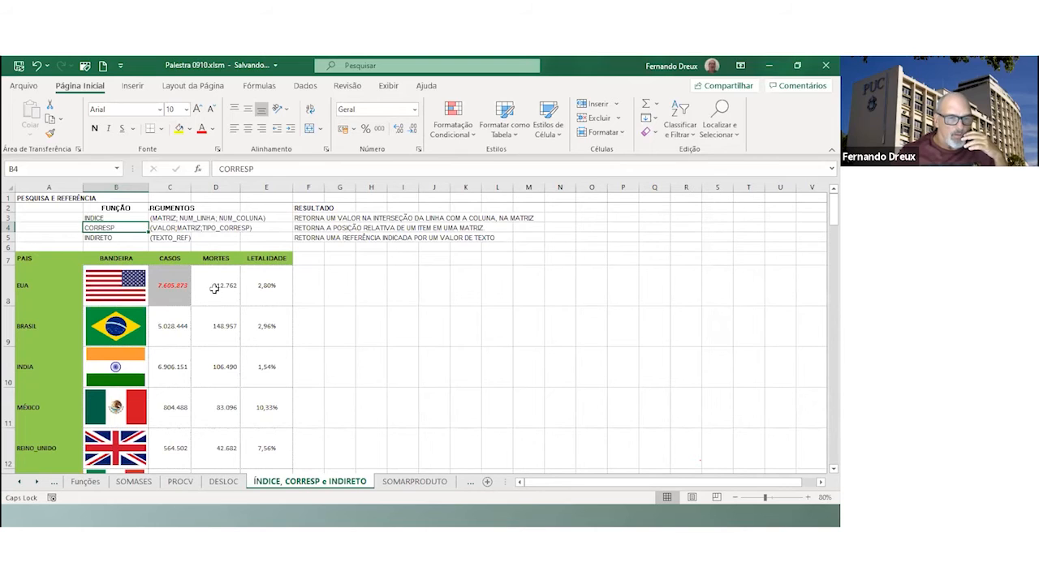
{"action": "scroll", "coordinate": [223, 462], "scroll_direction": "down", "scroll_amount": 1}
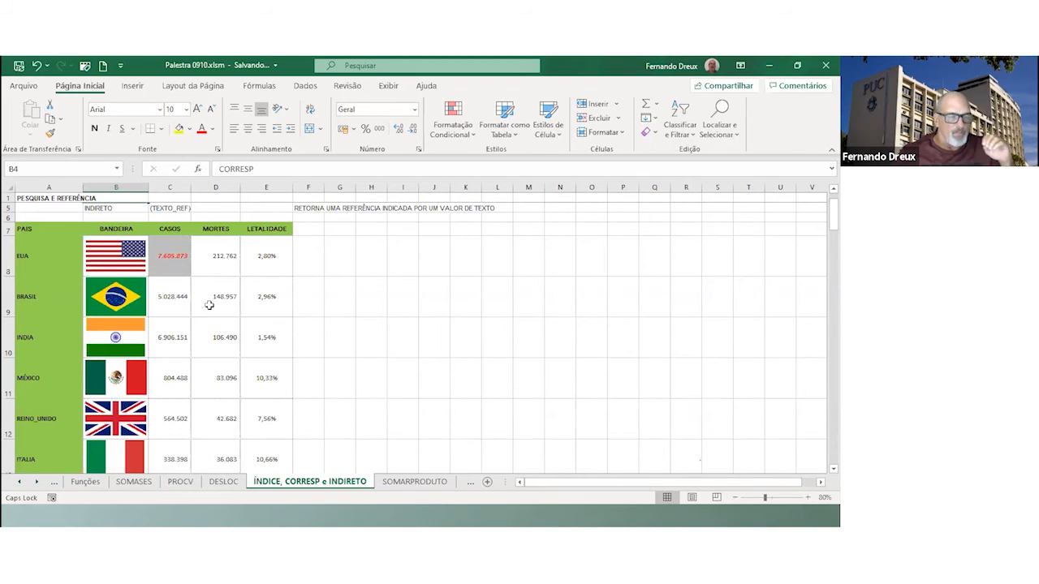
{"action": "scroll", "coordinate": [209, 305], "scroll_direction": "down", "scroll_amount": 3}
{"action": "left_click", "coordinate": [276, 299]}
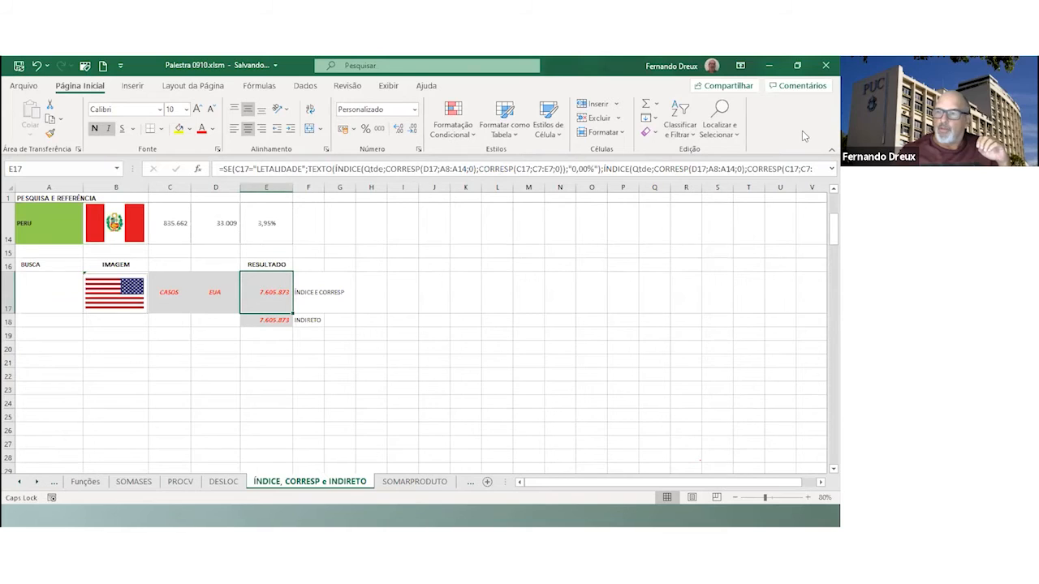
{"action": "left_click", "coordinate": [829, 169]}
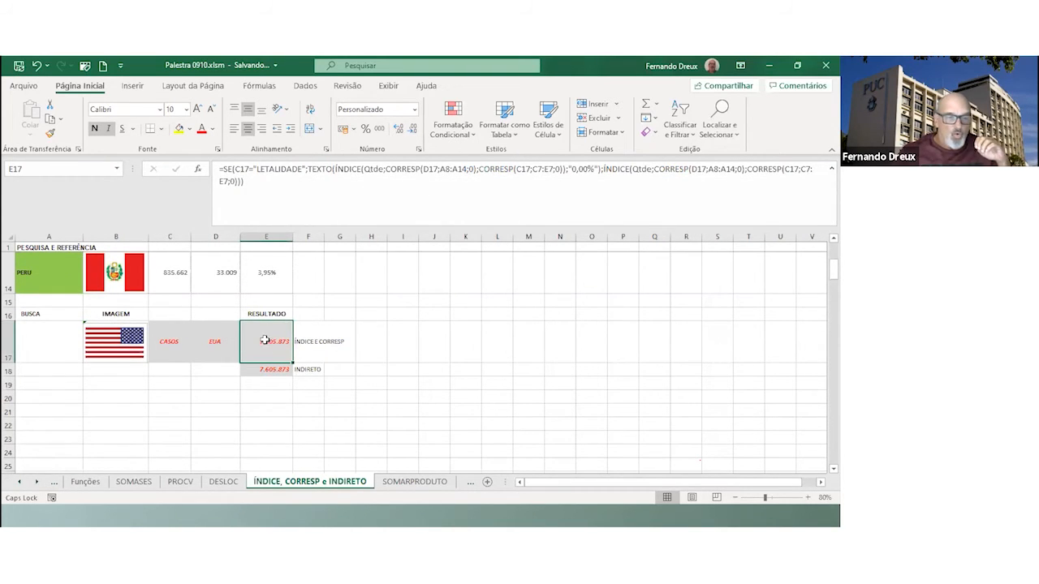
Compare the search area with the country table, and switch the category in C17 to MORTES and LETALIDADE in turn
{"action": "left_click", "coordinate": [165, 344]}
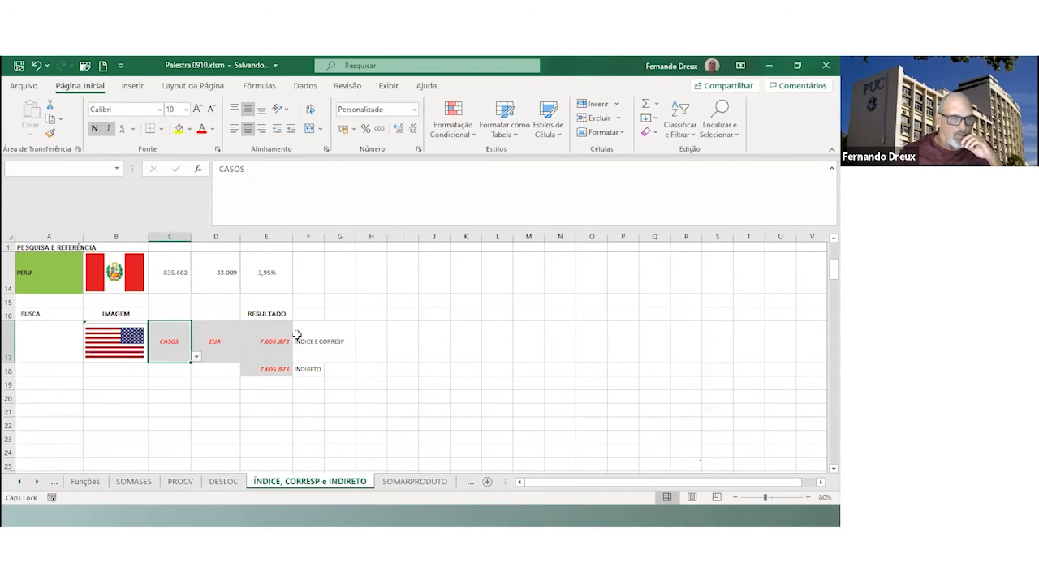
{"action": "scroll", "coordinate": [297, 335], "scroll_direction": "up", "scroll_amount": 2}
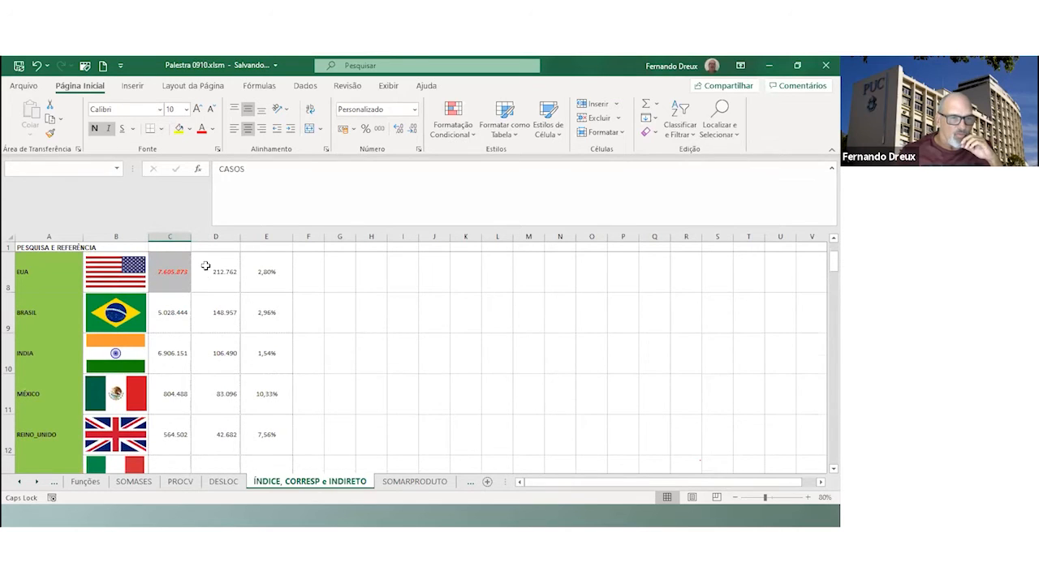
{"action": "scroll", "coordinate": [206, 268], "scroll_direction": "up", "scroll_amount": 2}
{"action": "scroll", "coordinate": [325, 309], "scroll_direction": "down", "scroll_amount": 4}
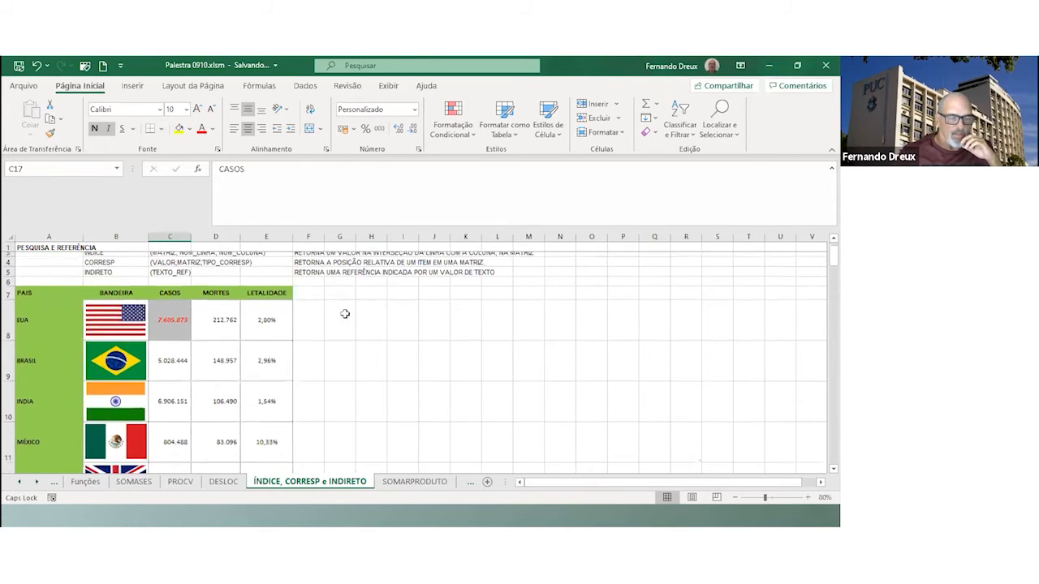
{"action": "scroll", "coordinate": [291, 329], "scroll_direction": "down", "scroll_amount": 1}
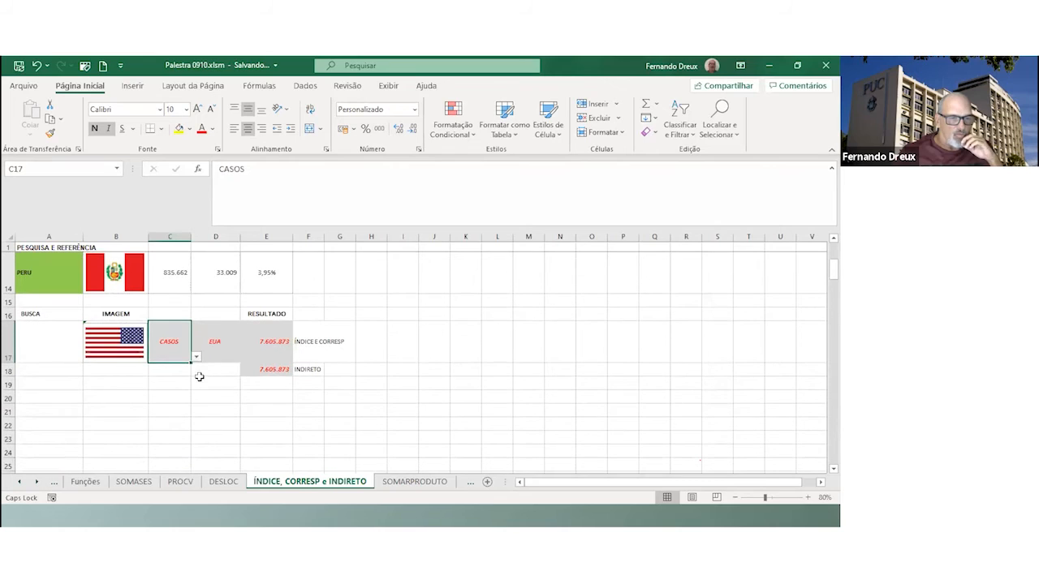
{"action": "left_click", "coordinate": [196, 358]}
{"action": "left_click", "coordinate": [166, 372]}
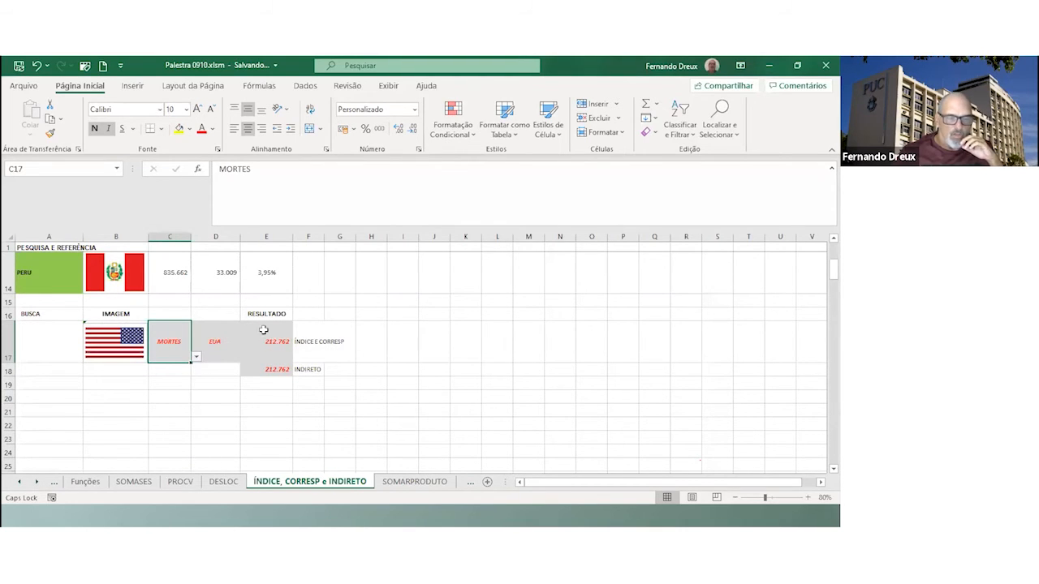
{"action": "left_click", "coordinate": [196, 357]}
{"action": "left_click", "coordinate": [167, 379]}
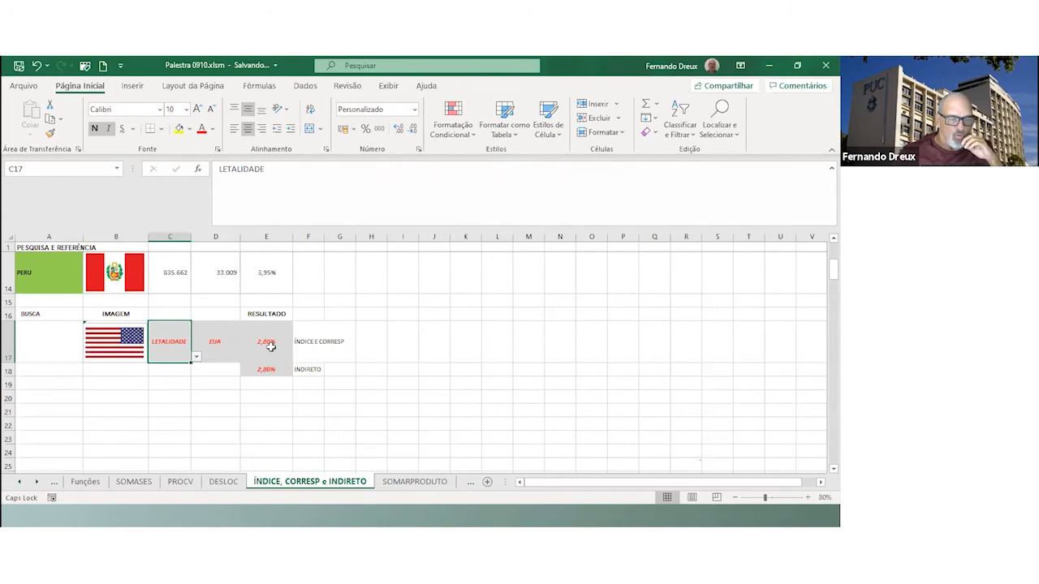
Choose BRASIL as the country in D17 and check the matching value in the country table
{"action": "left_click", "coordinate": [225, 350]}
{"action": "left_click", "coordinate": [245, 359]}
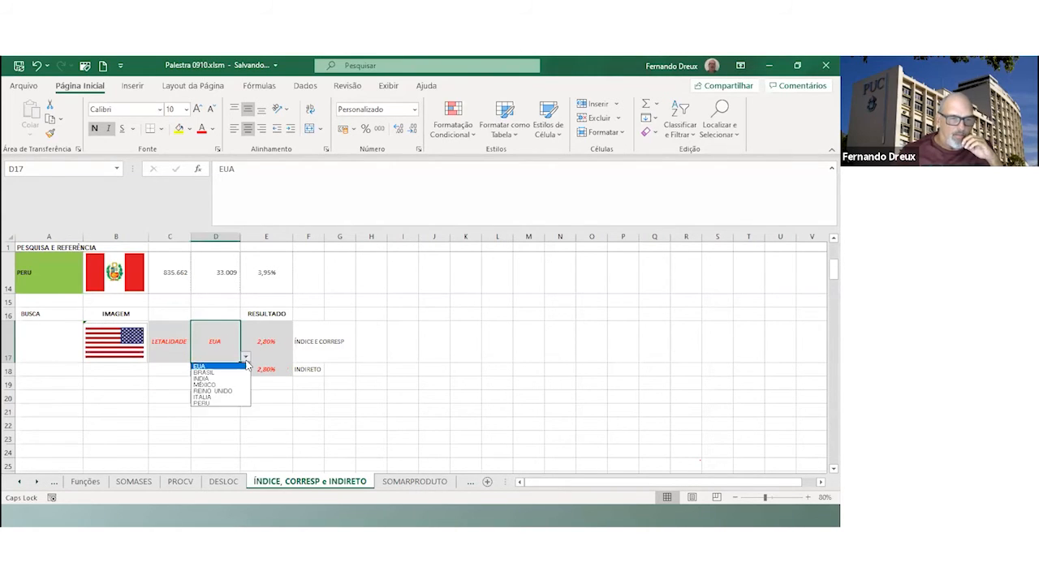
{"action": "left_click", "coordinate": [231, 367]}
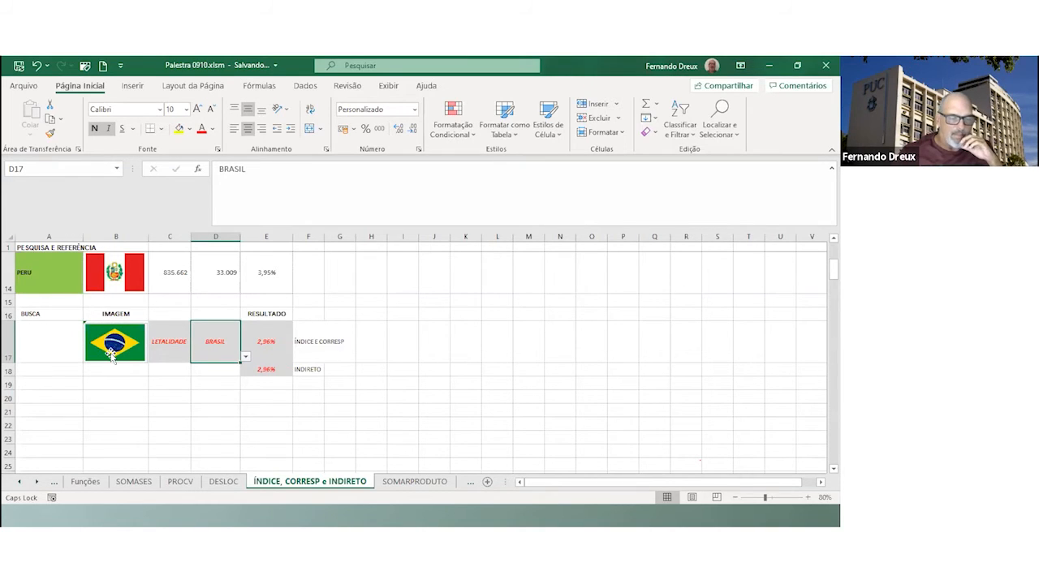
{"action": "scroll", "coordinate": [265, 328], "scroll_direction": "up", "scroll_amount": 3}
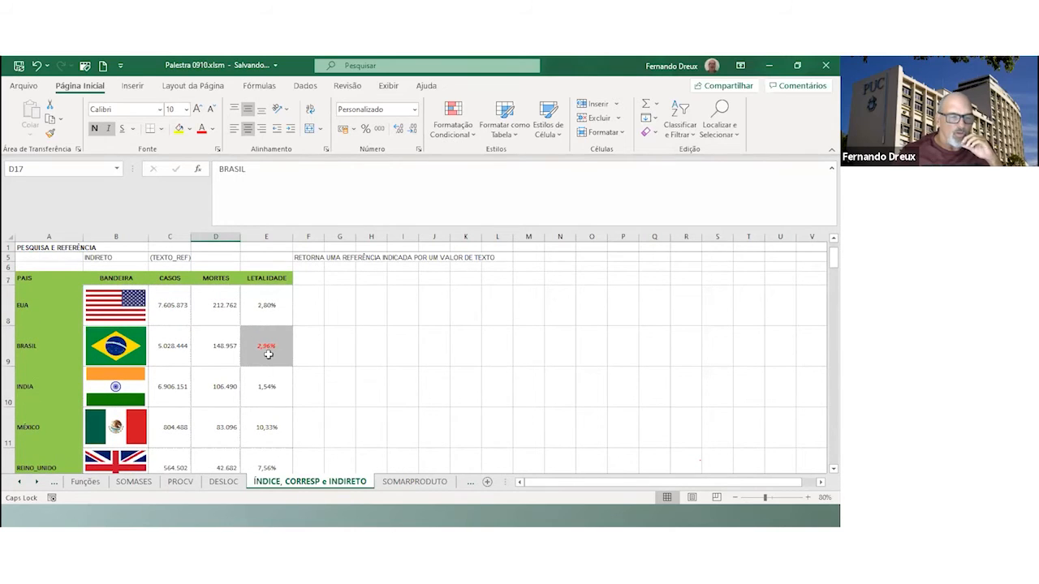
{"action": "scroll", "coordinate": [269, 355], "scroll_direction": "down", "scroll_amount": 1}
{"action": "scroll", "coordinate": [268, 354], "scroll_direction": "down", "scroll_amount": 2}
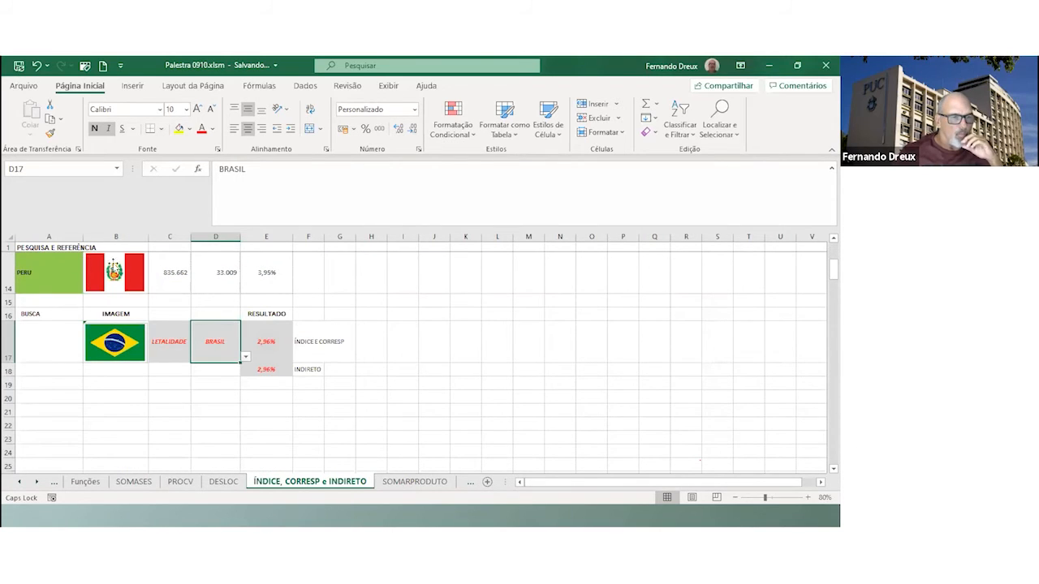
Set the search country in D17 to PERU and the category in C17 to CASOS
{"action": "left_click", "coordinate": [245, 357]}
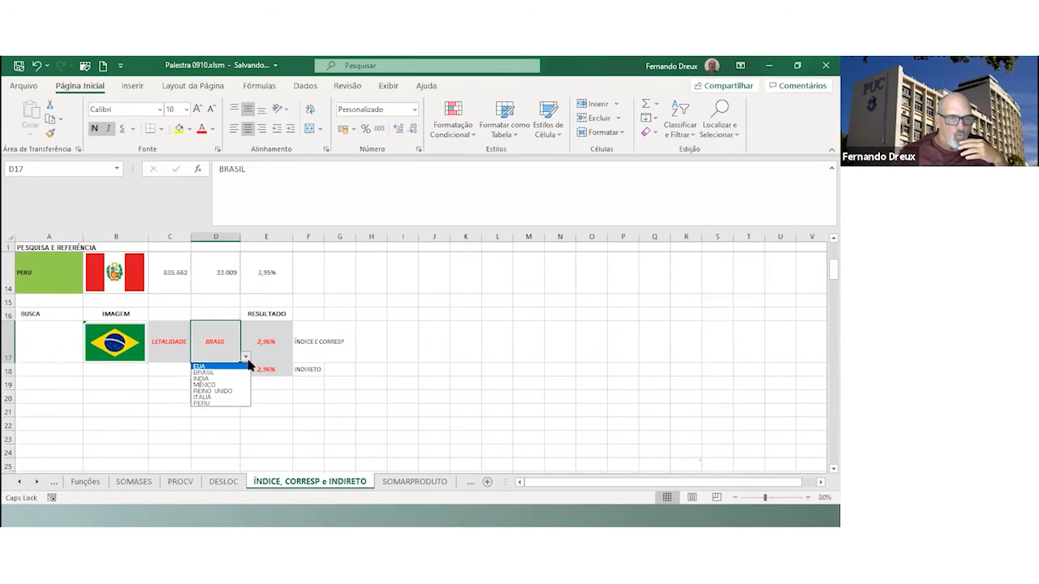
{"action": "left_click", "coordinate": [205, 404]}
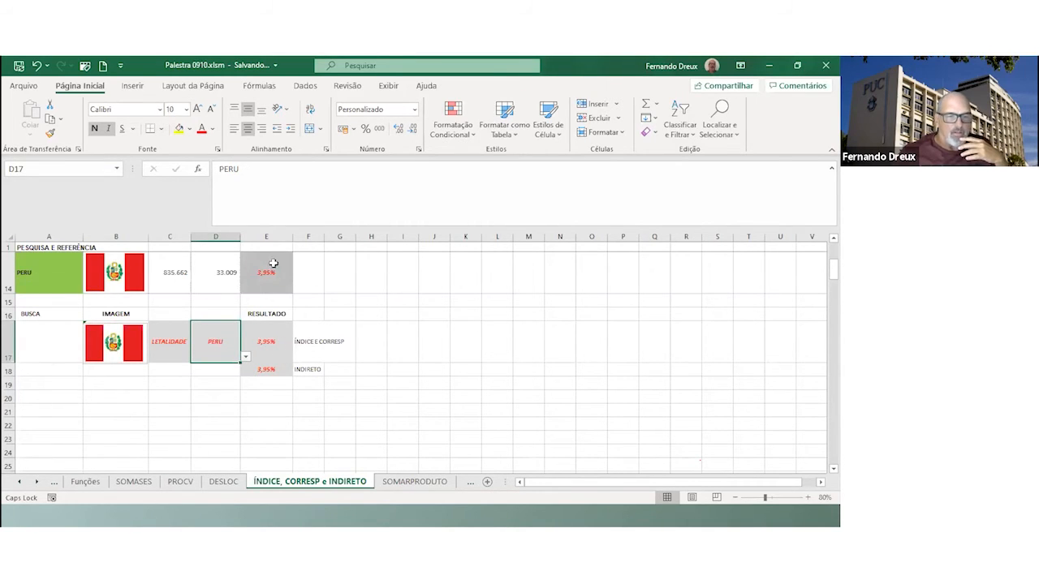
{"action": "left_click", "coordinate": [166, 345]}
{"action": "left_click", "coordinate": [196, 357]}
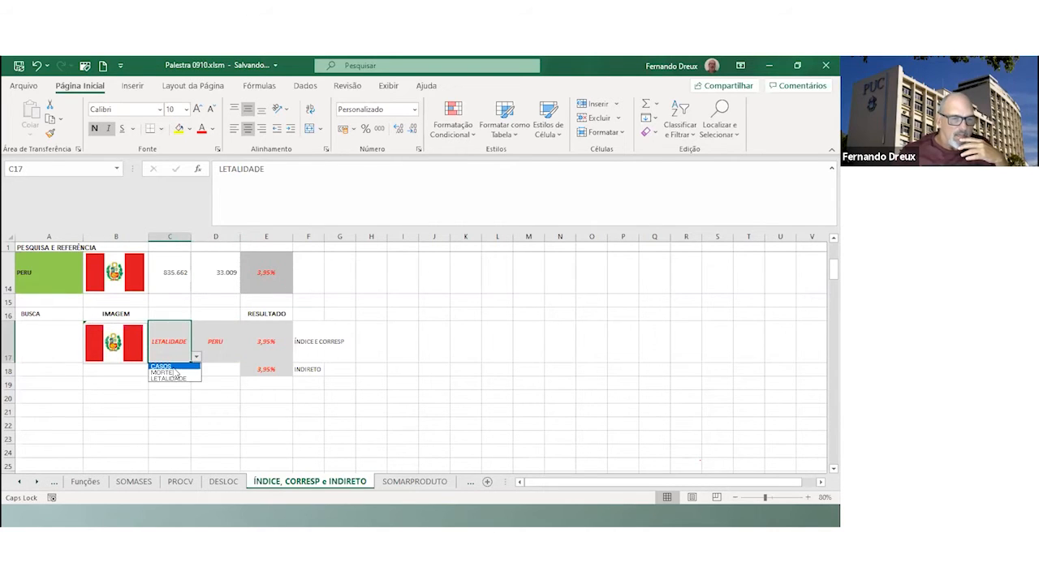
{"action": "left_click", "coordinate": [172, 366]}
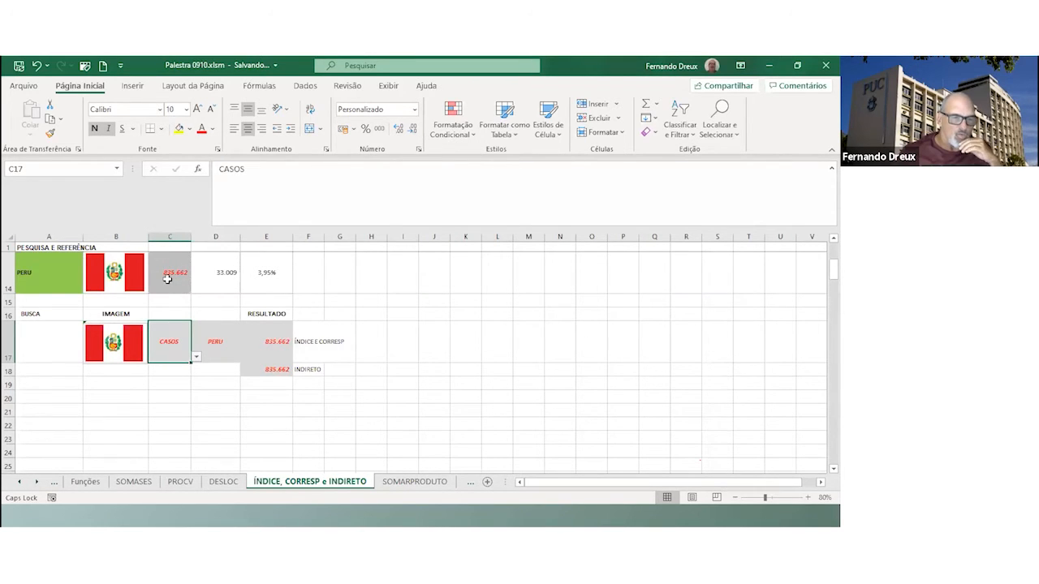
Set the search category in C17 to MORTES and show the formulas of result cells E17 and E18
{"action": "left_click", "coordinate": [196, 357]}
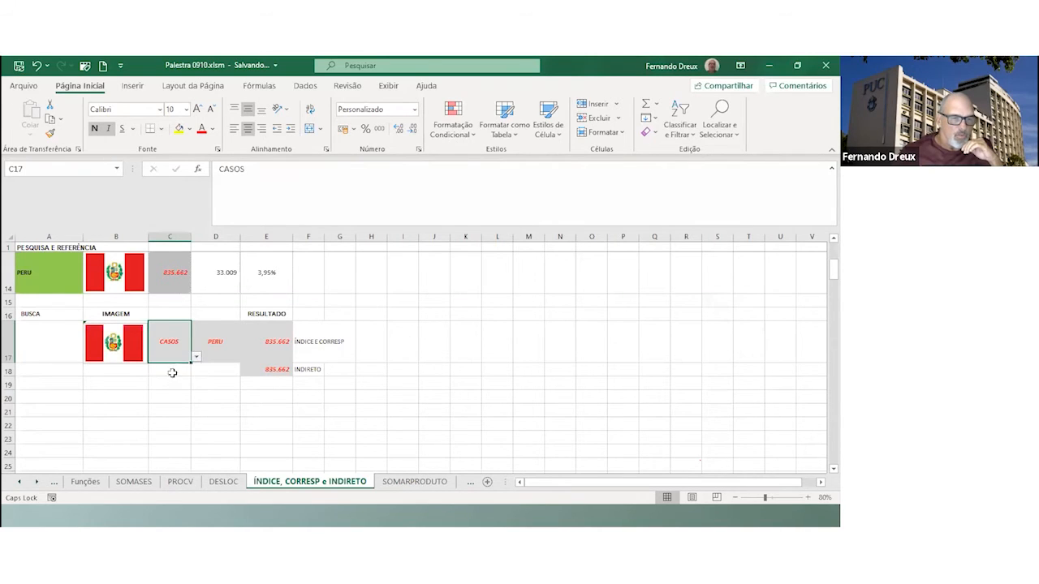
{"action": "left_click", "coordinate": [163, 375]}
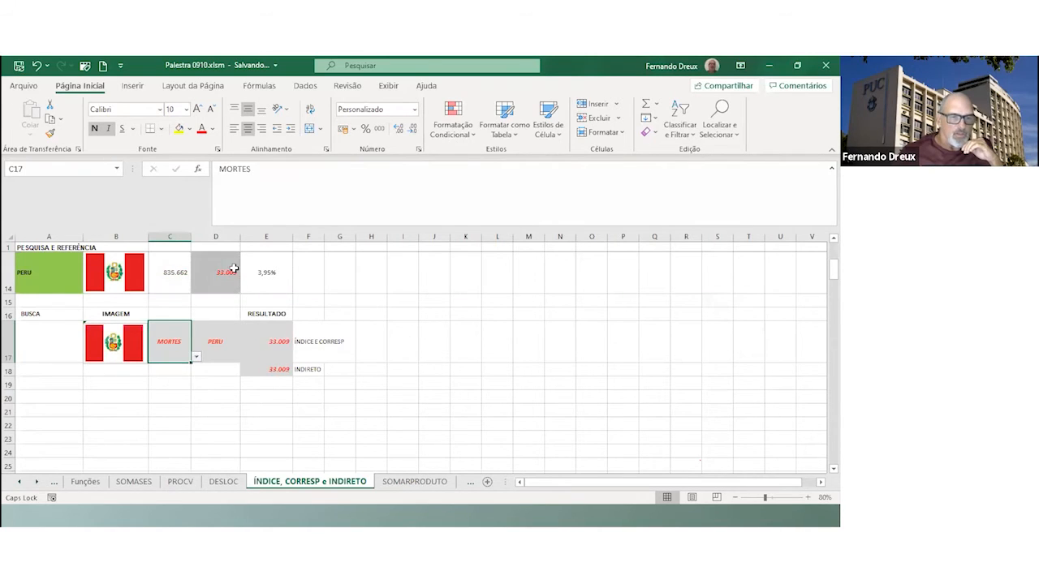
{"action": "left_click", "coordinate": [280, 341]}
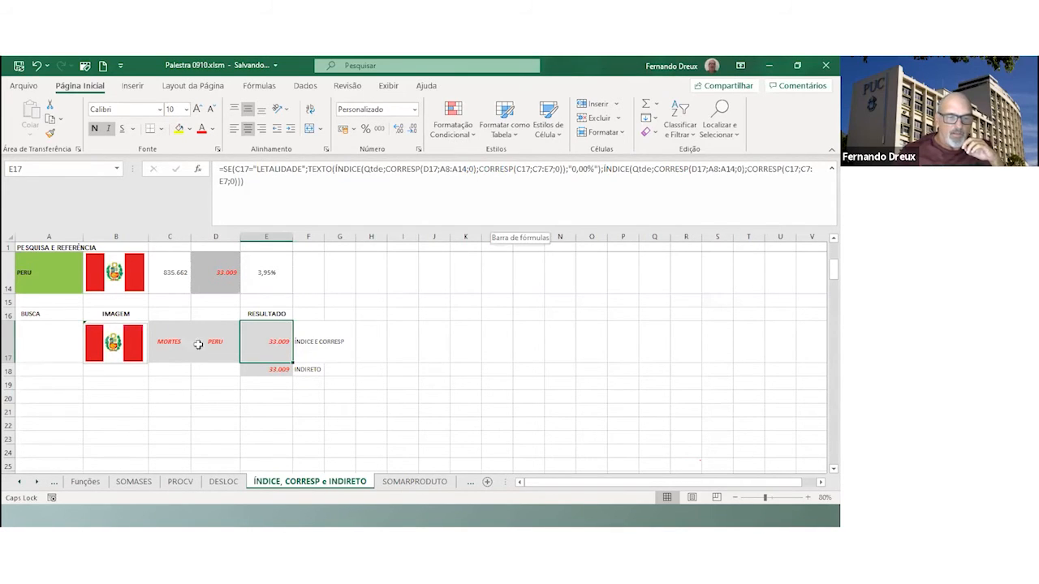
{"action": "left_click", "coordinate": [258, 365]}
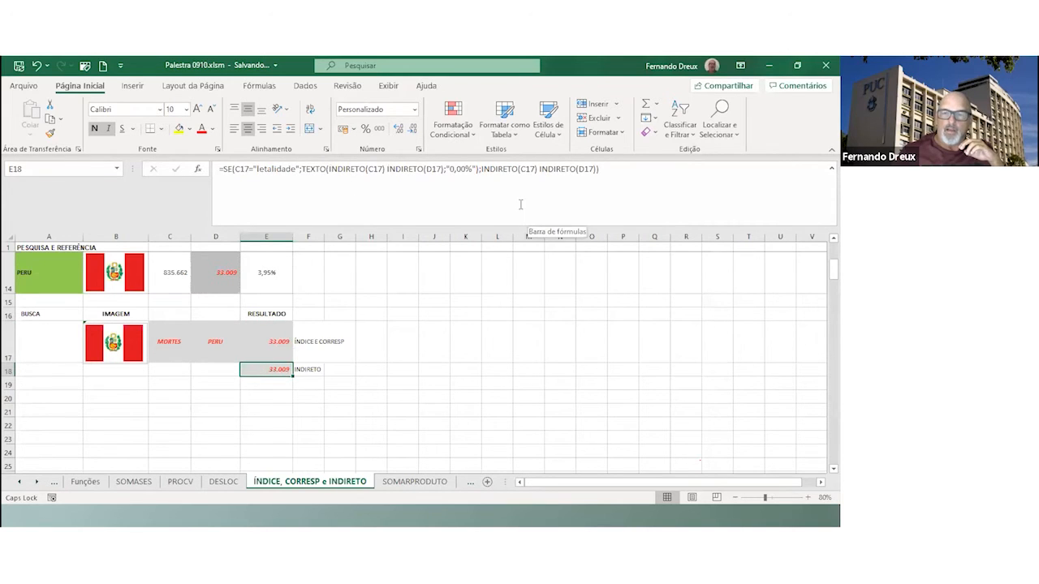
Select the PERU, ITALIA and REINO_UNIDO rows and the CASOS column in the country table to show their range names
{"action": "scroll", "coordinate": [333, 280], "scroll_direction": "up", "scroll_amount": 1}
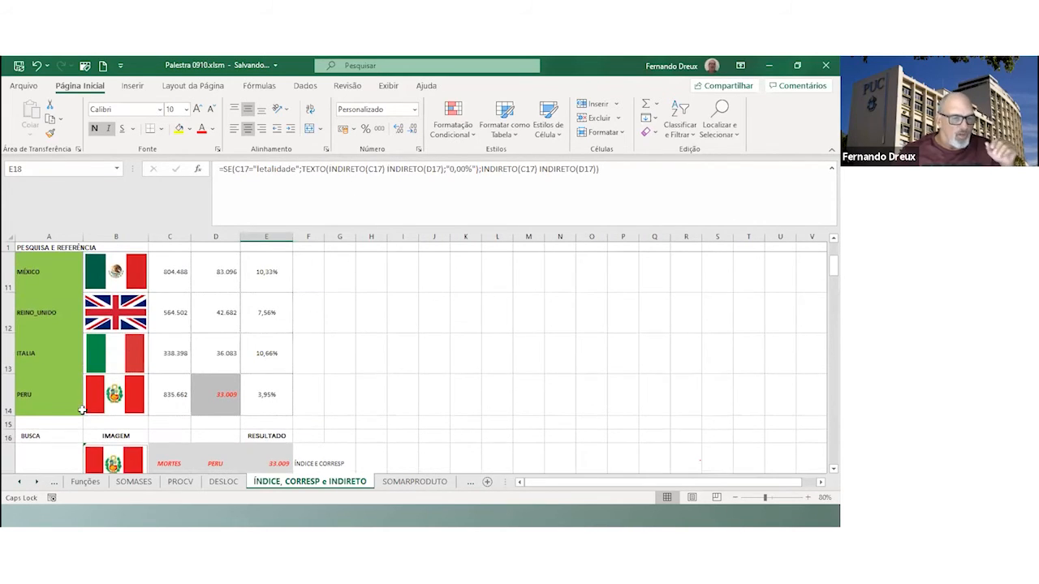
{"action": "left_click_drag", "start_coordinate": [278, 401], "coordinate": [113, 394]}
{"action": "left_click_drag", "start_coordinate": [278, 352], "coordinate": [101, 352]}
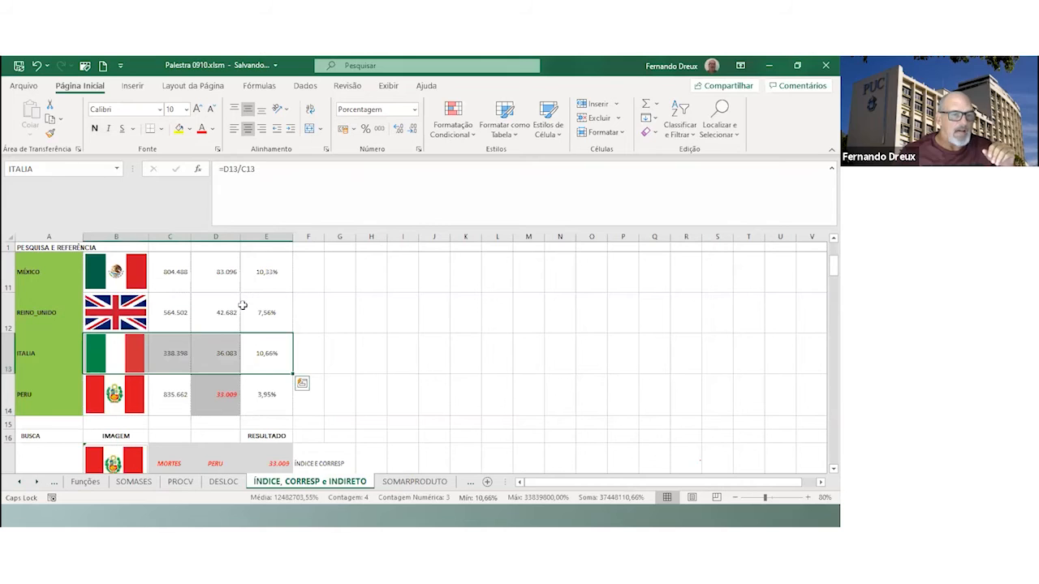
{"action": "left_click_drag", "start_coordinate": [268, 315], "coordinate": [115, 322]}
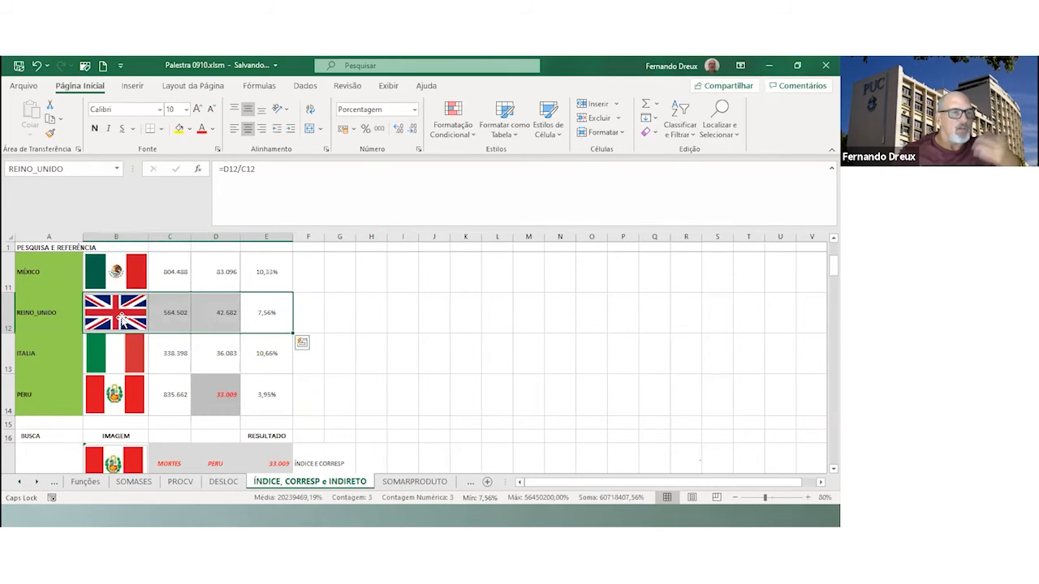
{"action": "scroll", "coordinate": [280, 267], "scroll_direction": "up", "scroll_amount": 3}
{"action": "left_click_drag", "start_coordinate": [174, 336], "coordinate": [172, 438]}
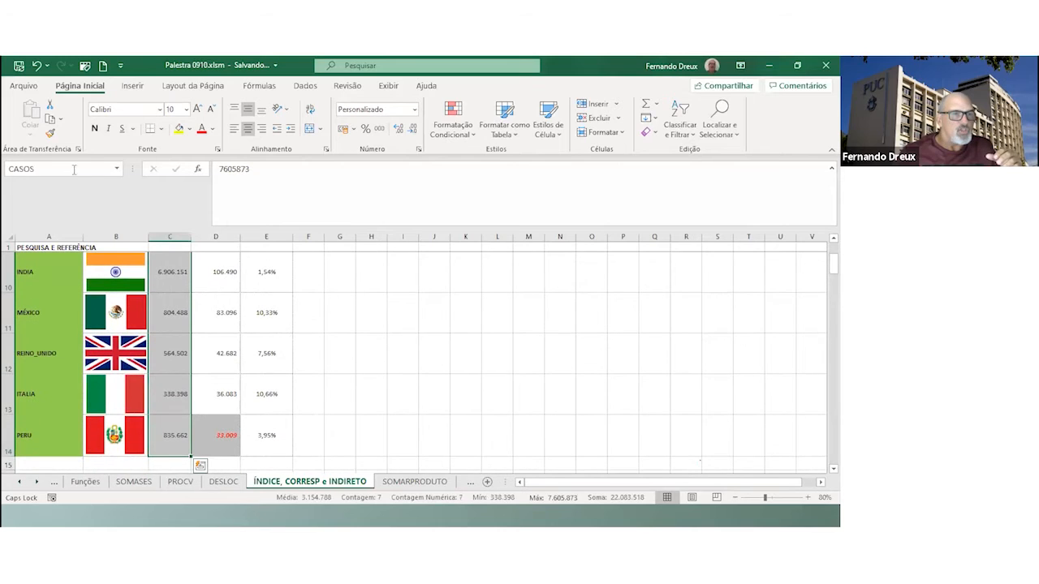
{"action": "scroll", "coordinate": [284, 317], "scroll_direction": "down", "scroll_amount": 1}
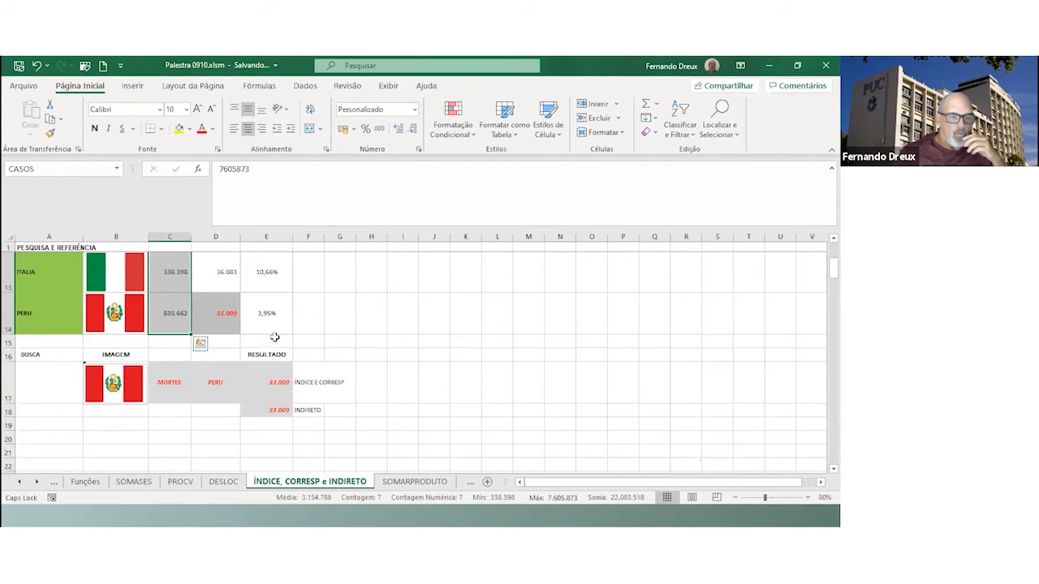
Examine the INDIRETO formula in E18 together with the category and country cells C17 and D17 it refers to
{"action": "left_click", "coordinate": [269, 411]}
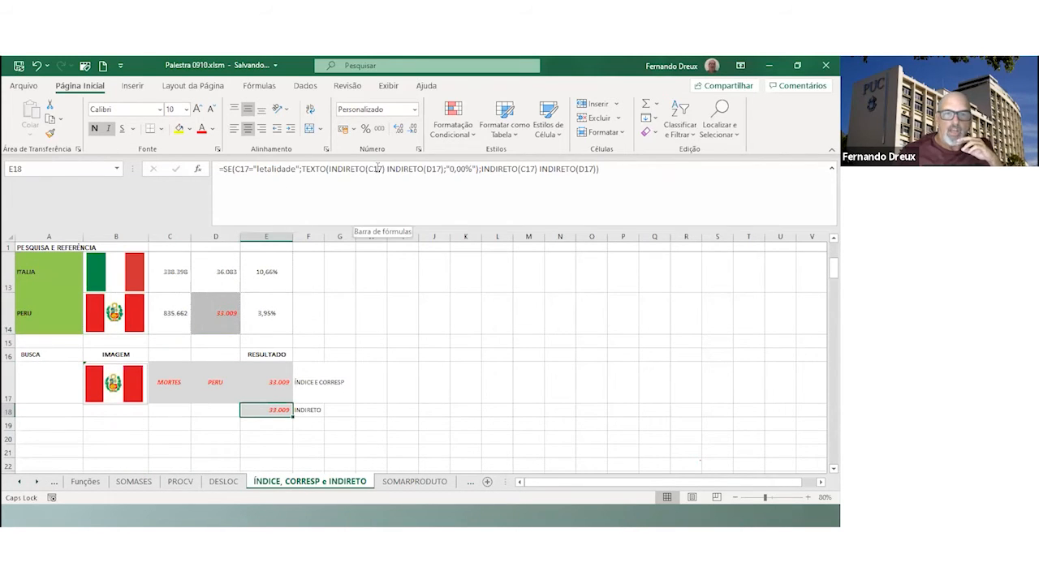
{"action": "left_click", "coordinate": [174, 380]}
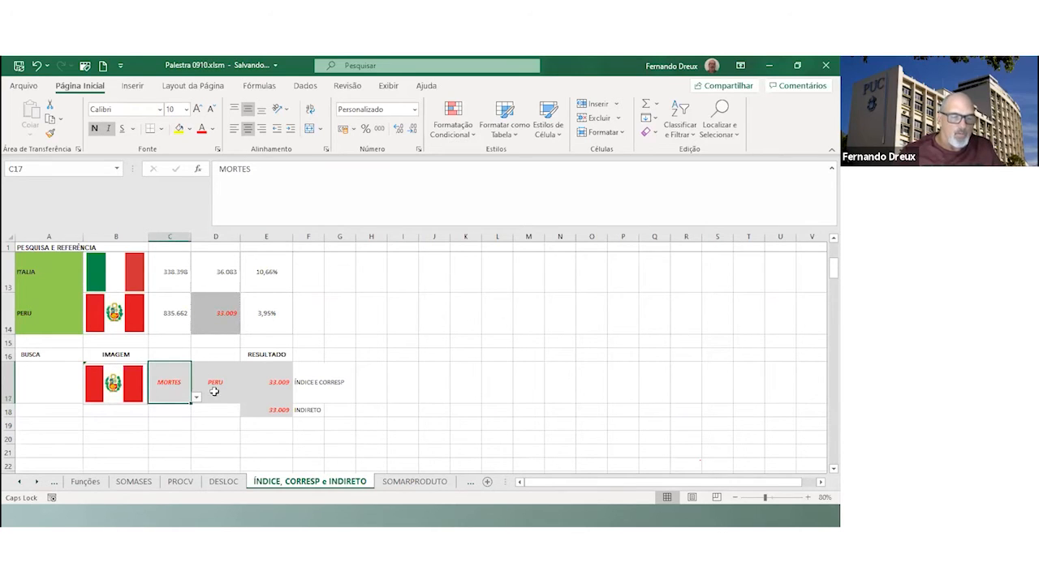
{"action": "left_click", "coordinate": [220, 388]}
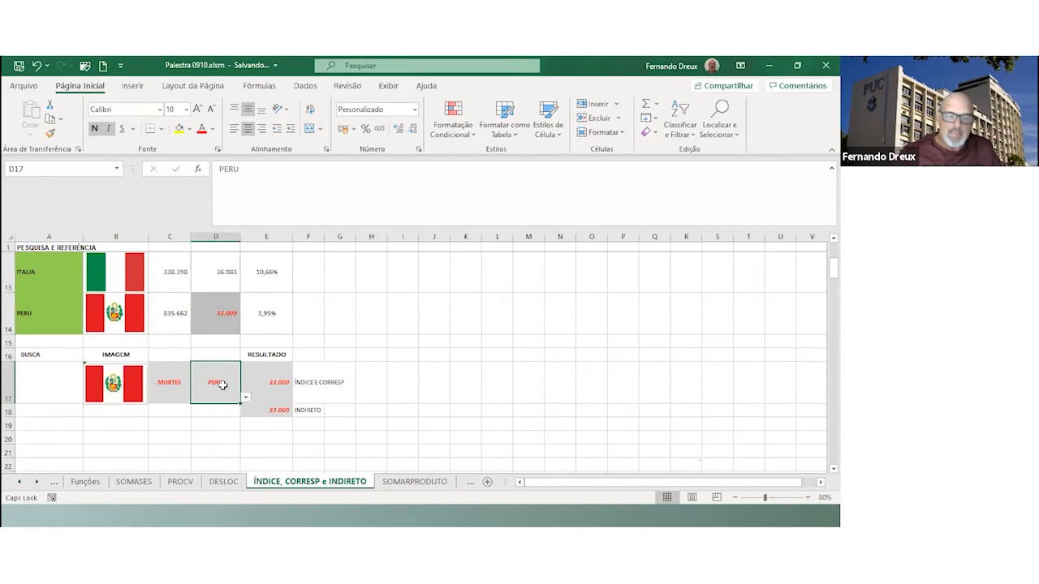
{"action": "left_click", "coordinate": [273, 408]}
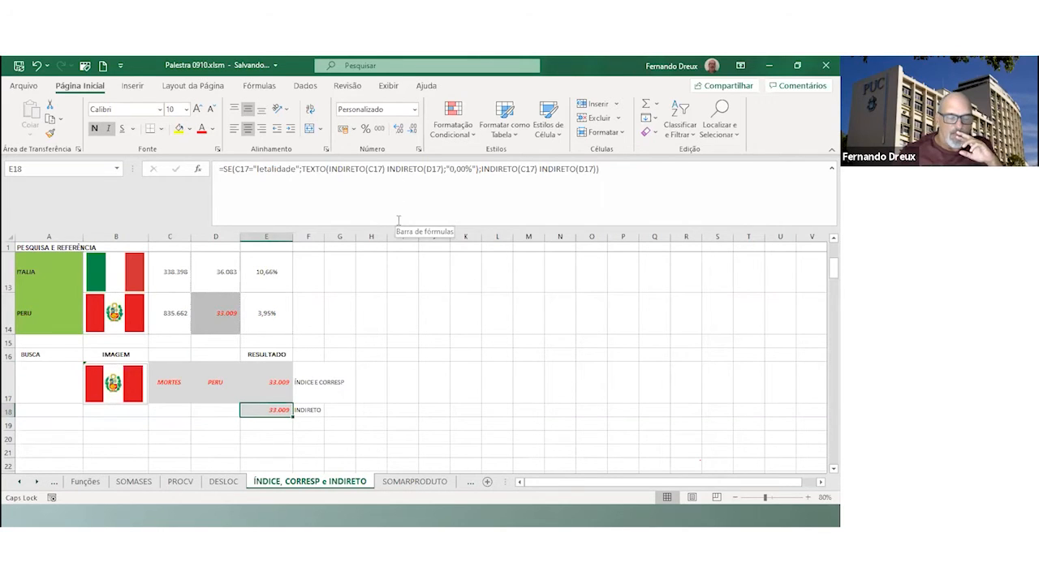
{"action": "scroll", "coordinate": [358, 301], "scroll_direction": "down", "scroll_amount": 1}
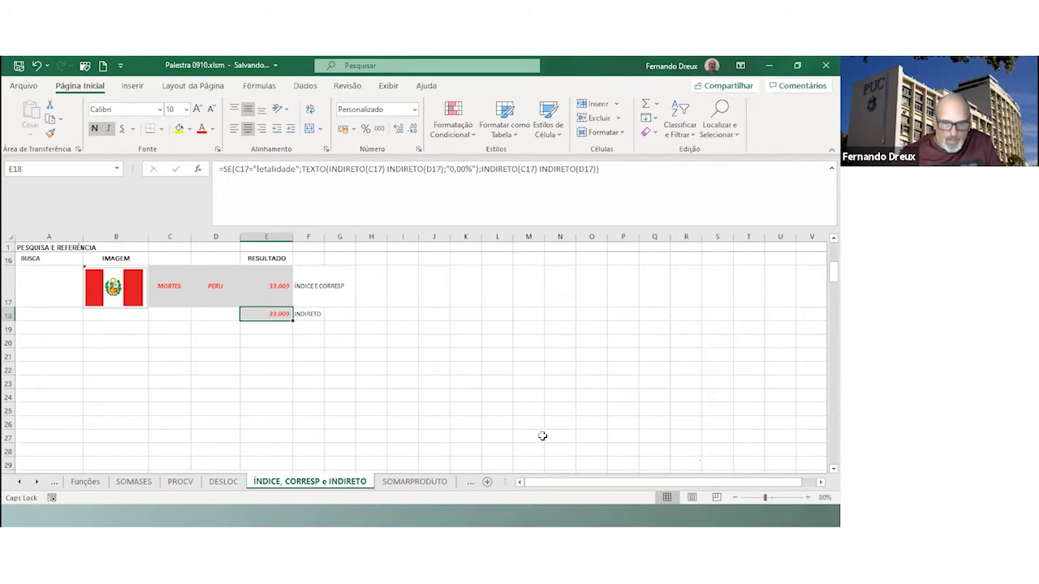
Switch to the SOMARPRODUTO sheet and select the sales records B11:D199 to look over the source data
{"action": "left_click", "coordinate": [402, 482]}
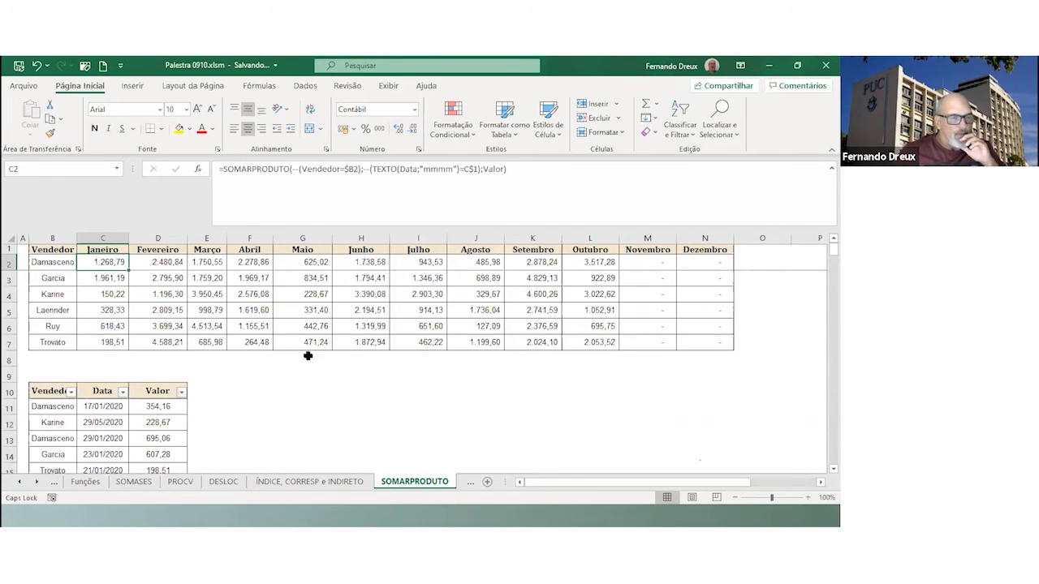
{"action": "scroll", "coordinate": [198, 408], "scroll_direction": "down", "scroll_amount": 2}
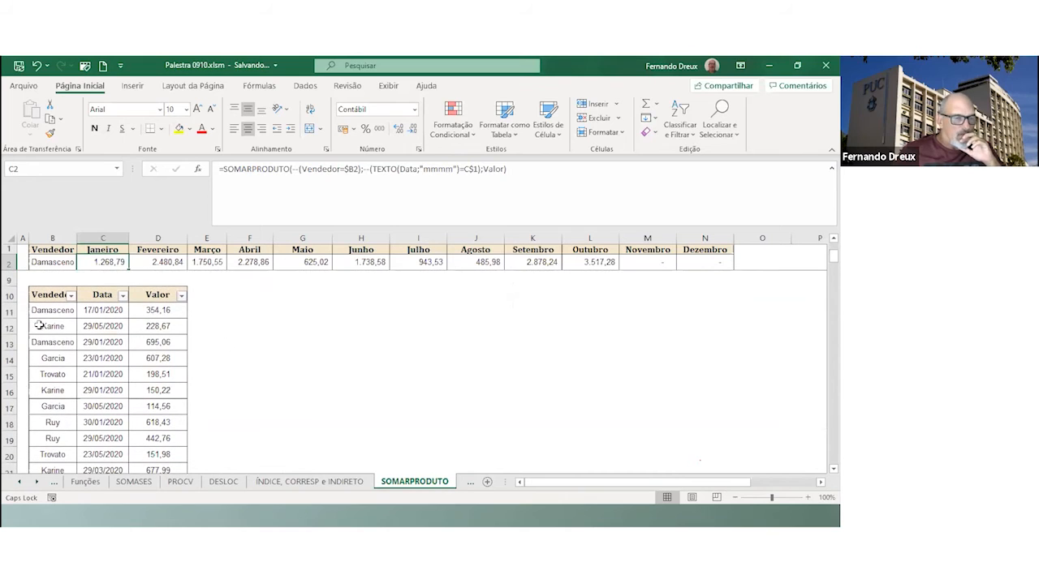
{"action": "left_click_drag", "start_coordinate": [47, 310], "coordinate": [163, 489]}
{"action": "scroll", "coordinate": [190, 417], "scroll_direction": "up", "scroll_amount": 4}
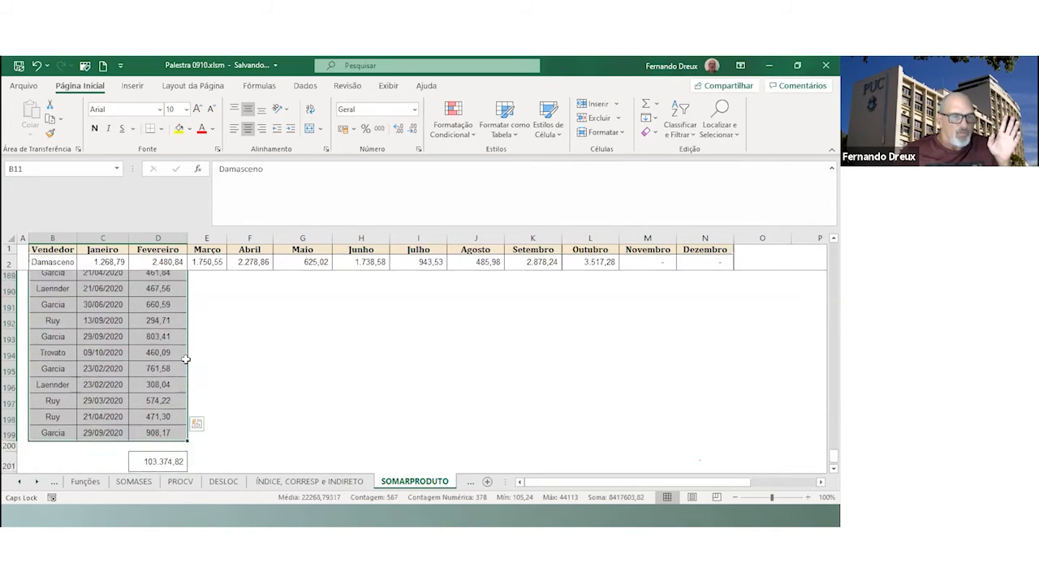
{"action": "scroll", "coordinate": [176, 276], "scroll_direction": "up", "scroll_amount": 11}
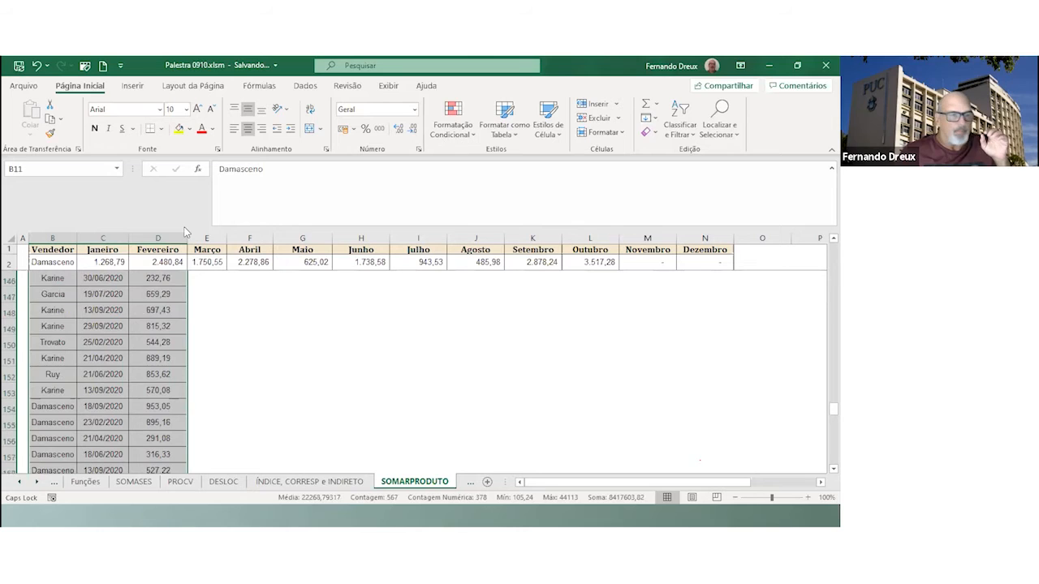
Return to the monthly summary by salesperson and show the SOMARPRODUTO formula of cell C2
{"action": "left_click", "coordinate": [64, 263]}
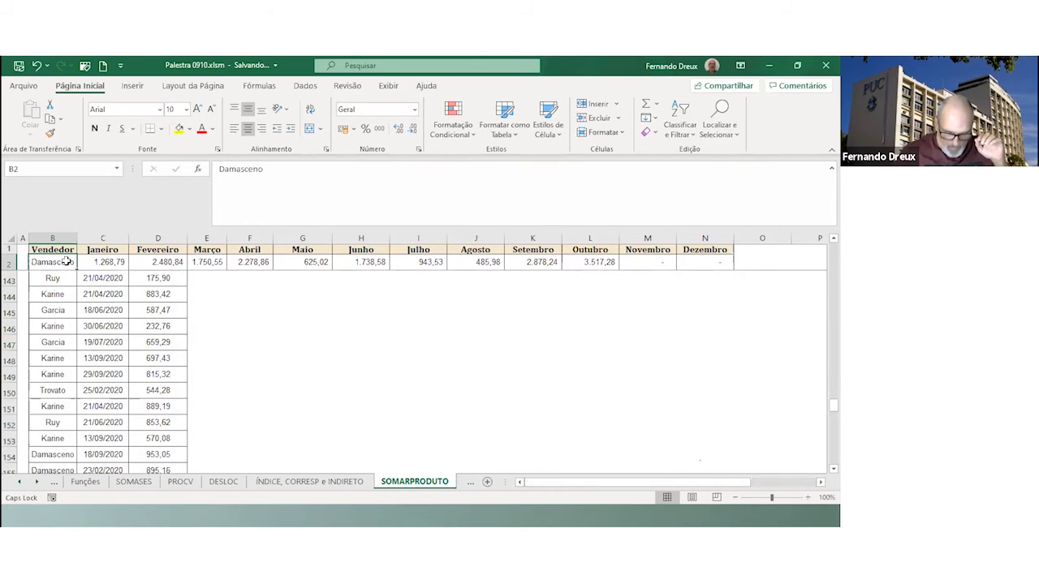
{"action": "key", "text": "Down"}
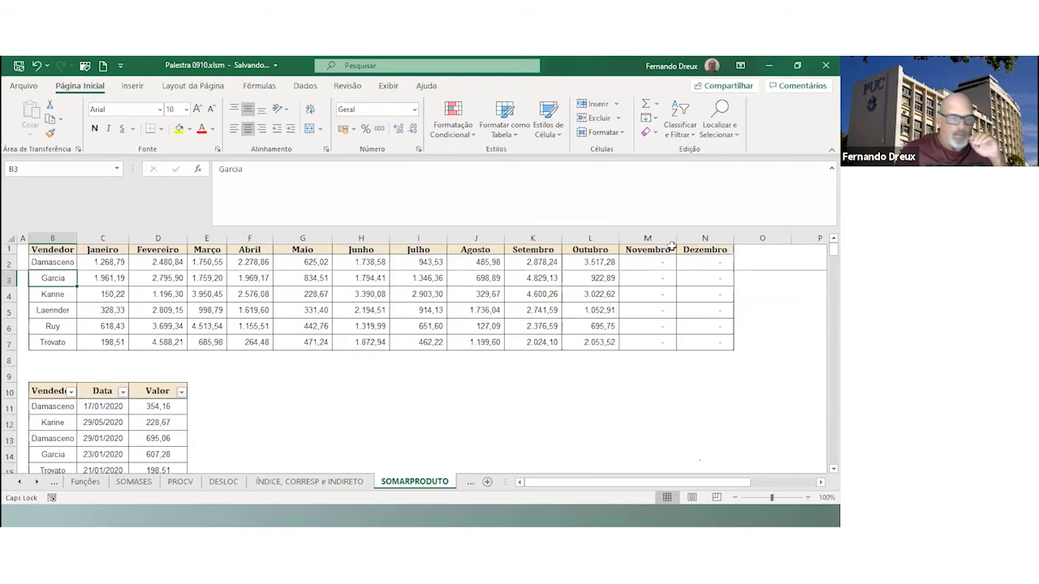
{"action": "left_click", "coordinate": [112, 263]}
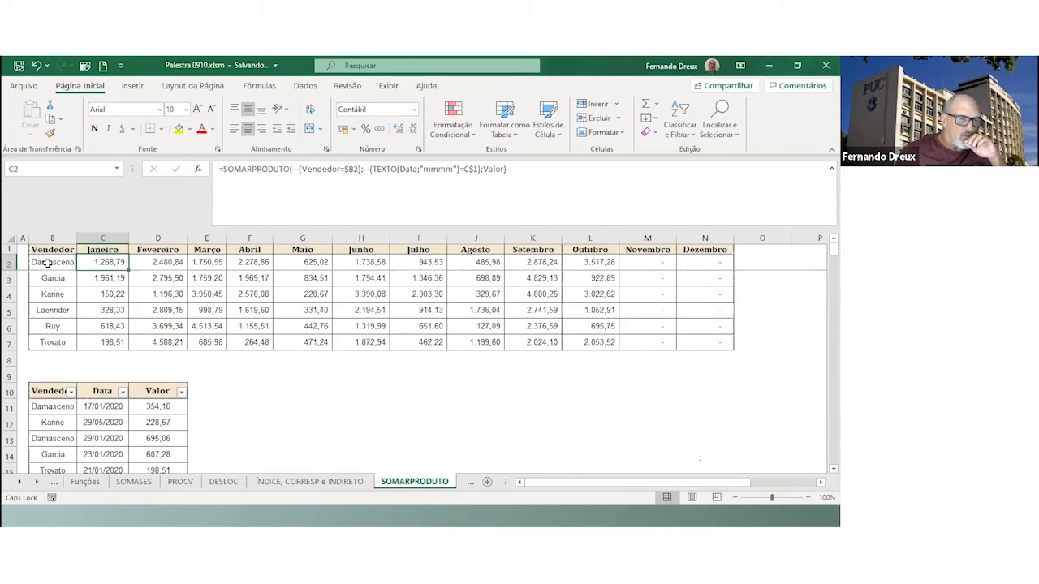
Filter the Vendedor column of the sales list to show only the salesperson named in B2
{"action": "left_click", "coordinate": [71, 392]}
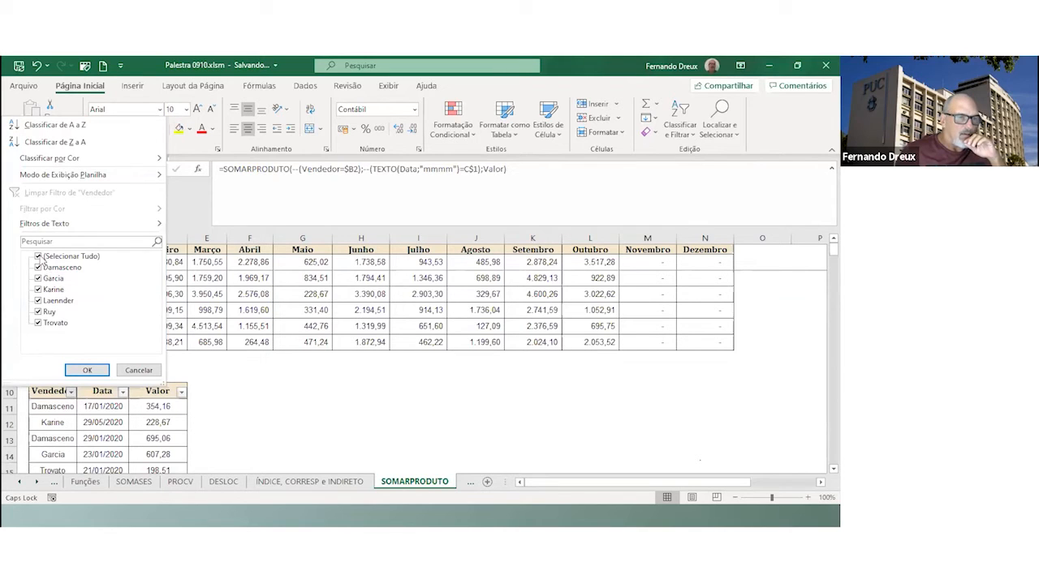
{"action": "left_click", "coordinate": [38, 256]}
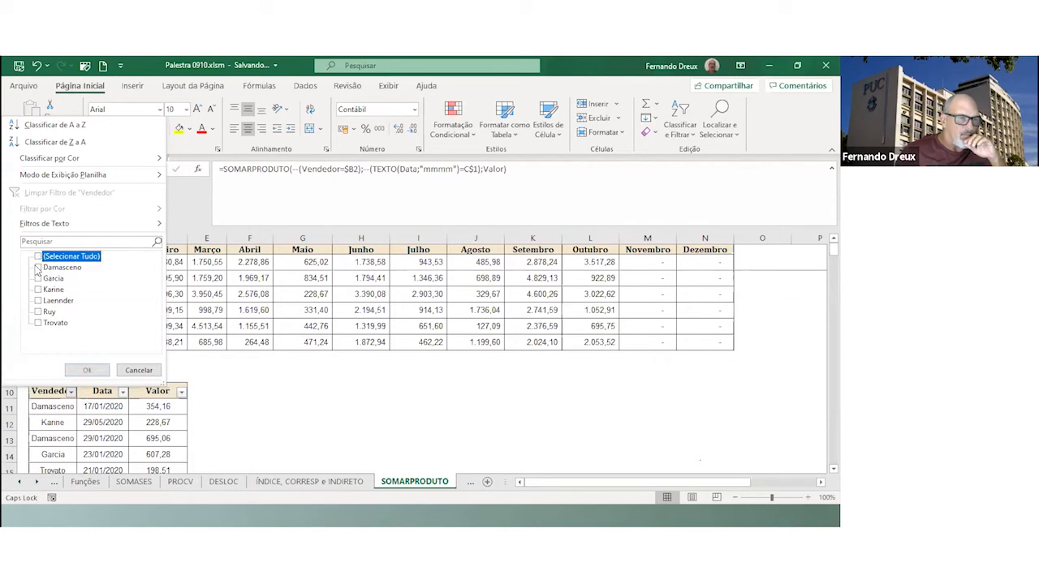
{"action": "left_click", "coordinate": [38, 267]}
{"action": "left_click", "coordinate": [82, 372]}
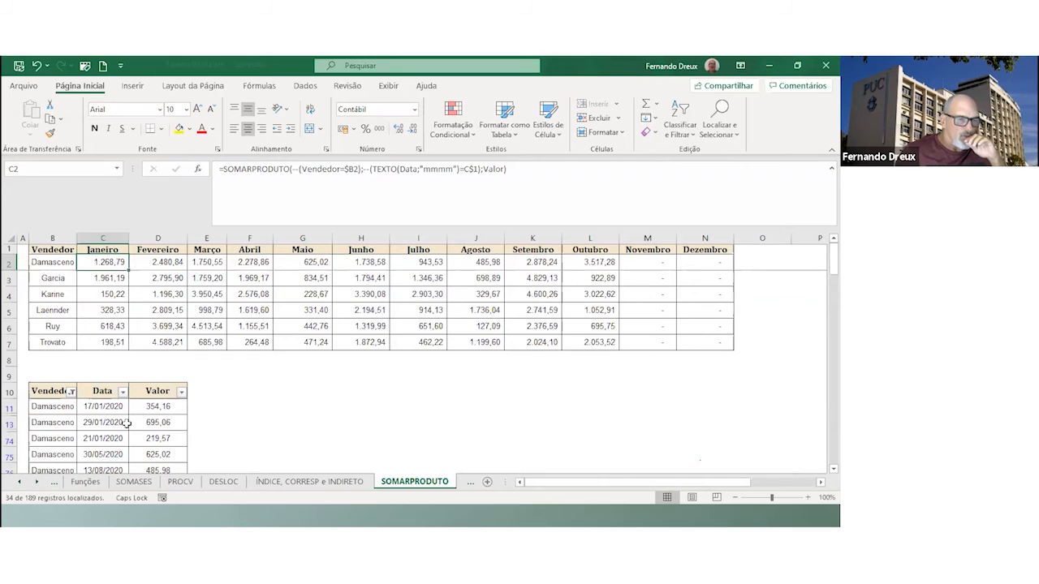
Filter the Data column to janeiro 2020 and compare the total below the Valor column with cell C2
{"action": "left_click", "coordinate": [123, 392]}
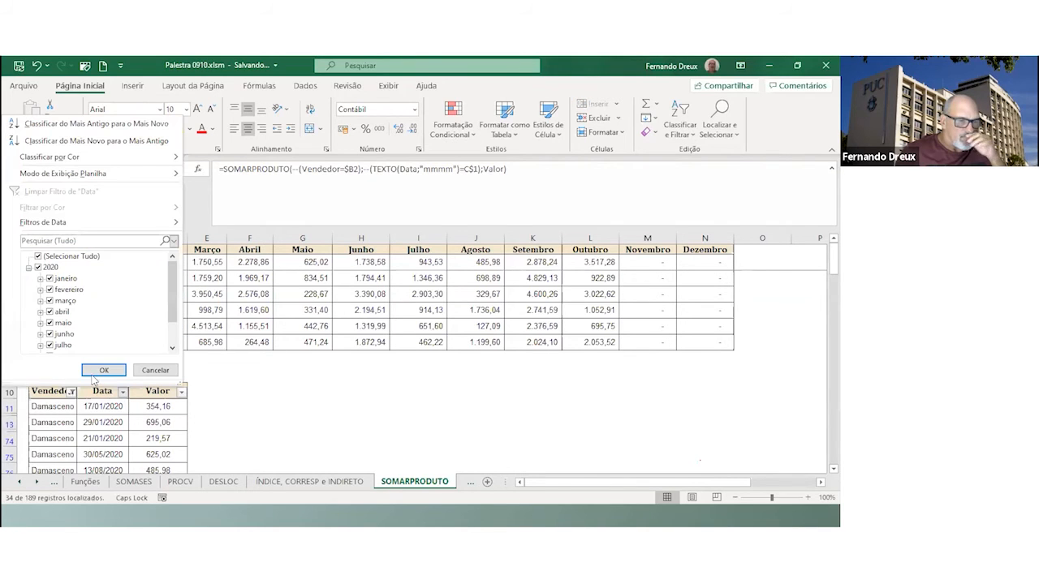
{"action": "left_click", "coordinate": [38, 256]}
{"action": "left_click", "coordinate": [49, 279]}
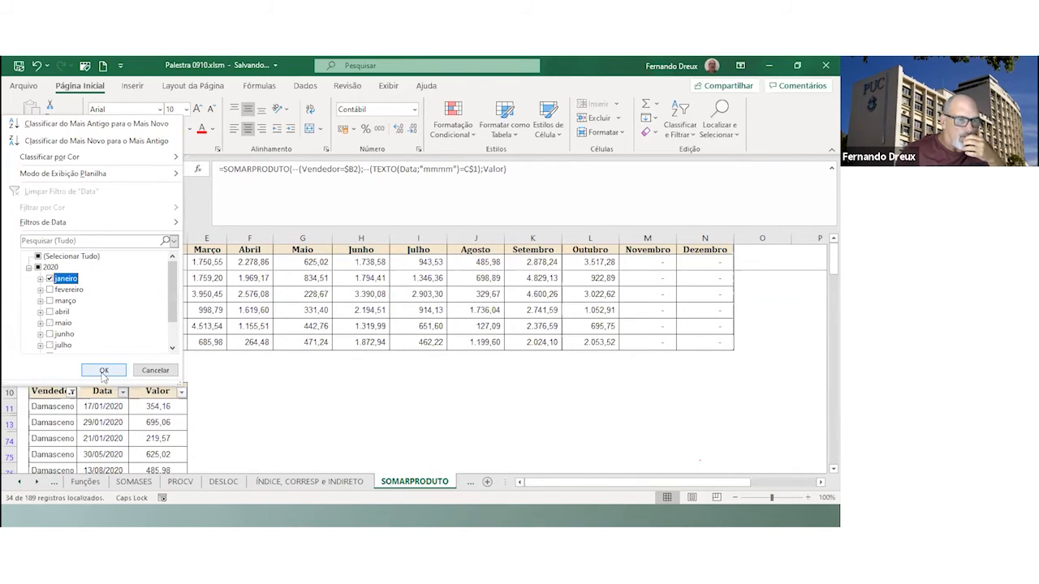
{"action": "left_click", "coordinate": [104, 371]}
{"action": "left_click", "coordinate": [167, 468]}
{"action": "left_click", "coordinate": [98, 263]}
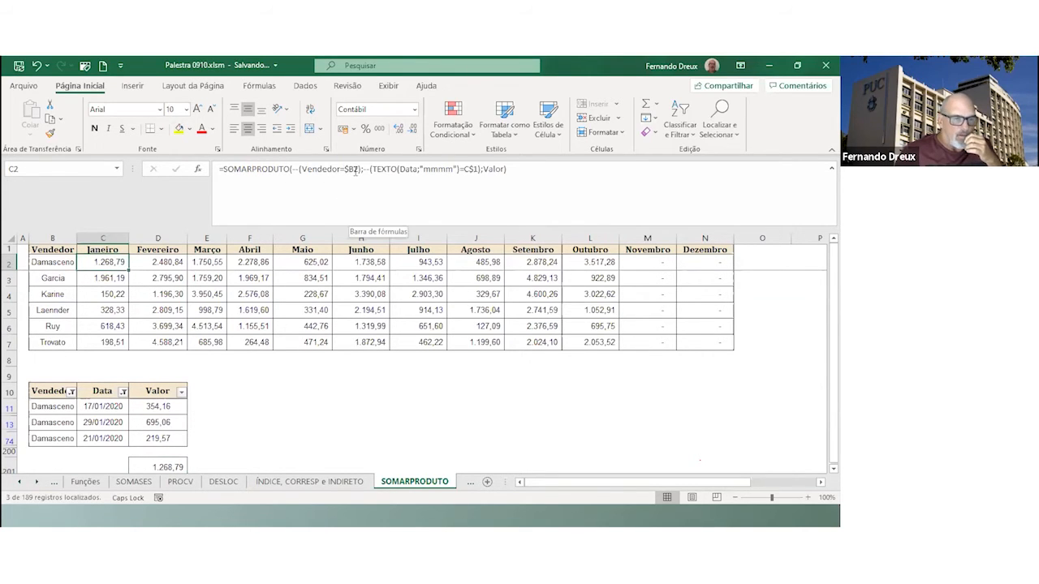
Change the date in C11 to 17/02/2020 and check the January result in C2
{"action": "left_click", "coordinate": [108, 408]}
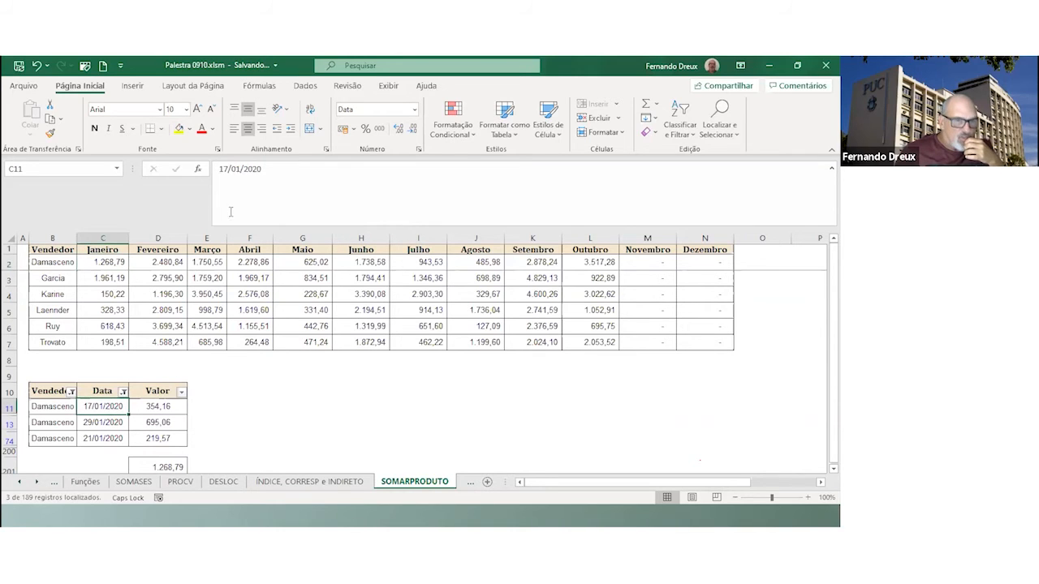
{"action": "left_click", "coordinate": [241, 168]}
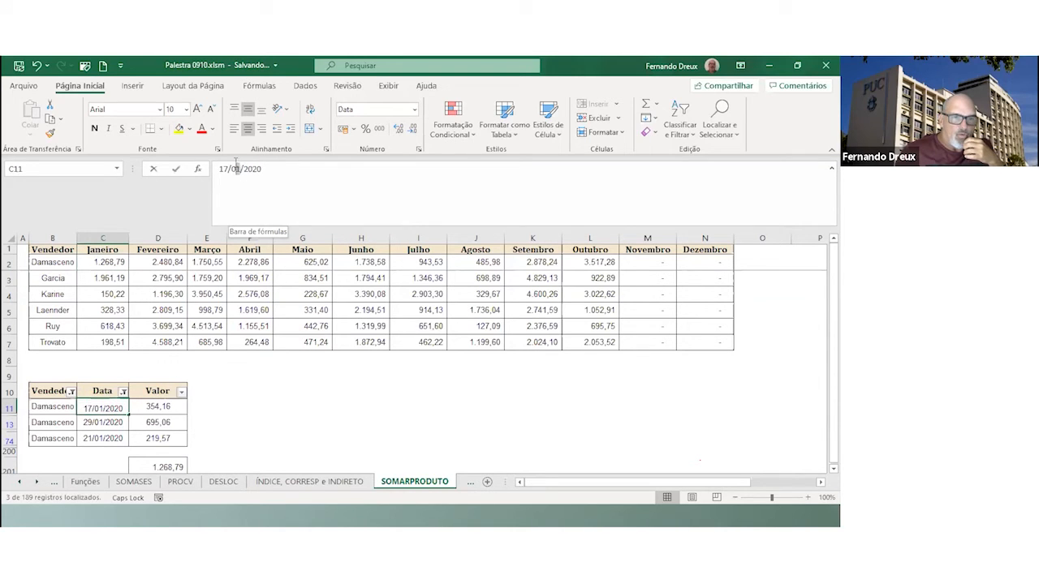
{"action": "left_click_drag", "start_coordinate": [237, 165], "coordinate": [234, 163]}
{"action": "type", "text": "2"}
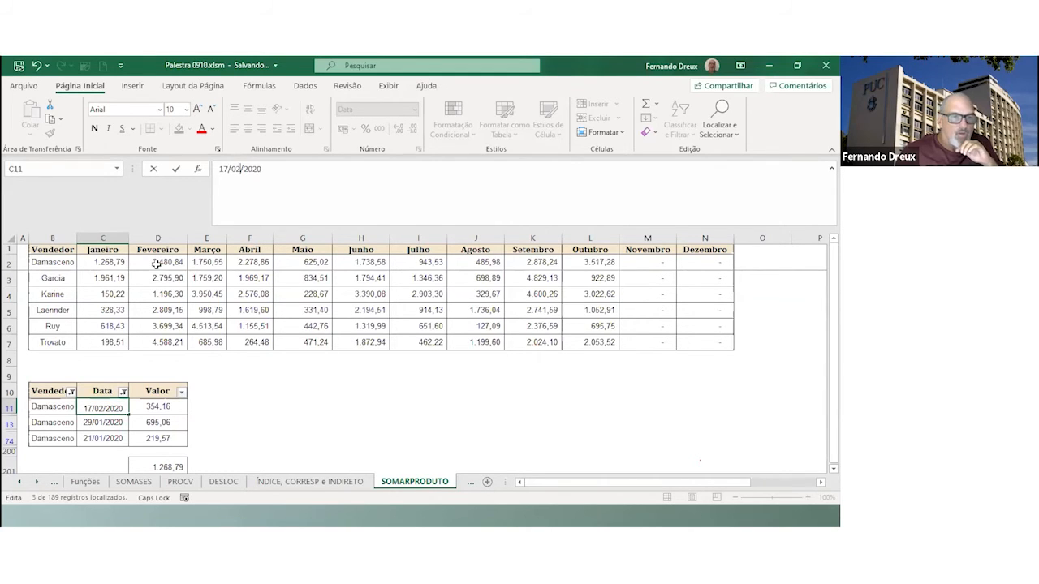
{"action": "key", "text": "Return"}
{"action": "left_click", "coordinate": [117, 262]}
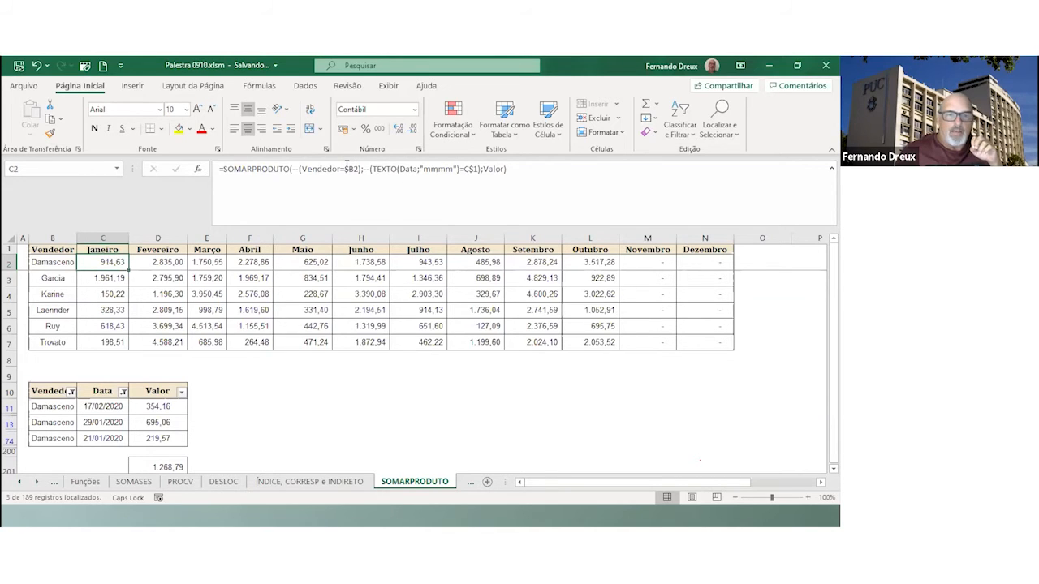
Examine the Vendedor range, the $B2 and C$1 criteria and the Valor range in C2's SOMARPRODUTO formula
{"action": "left_click_drag", "start_coordinate": [302, 169], "coordinate": [340, 169]}
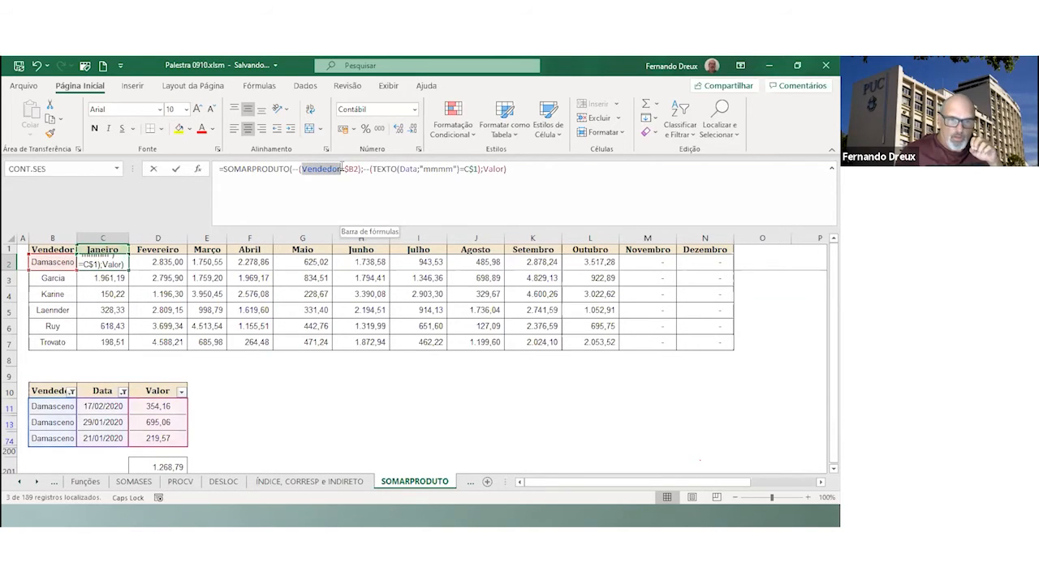
{"action": "left_click", "coordinate": [346, 169]}
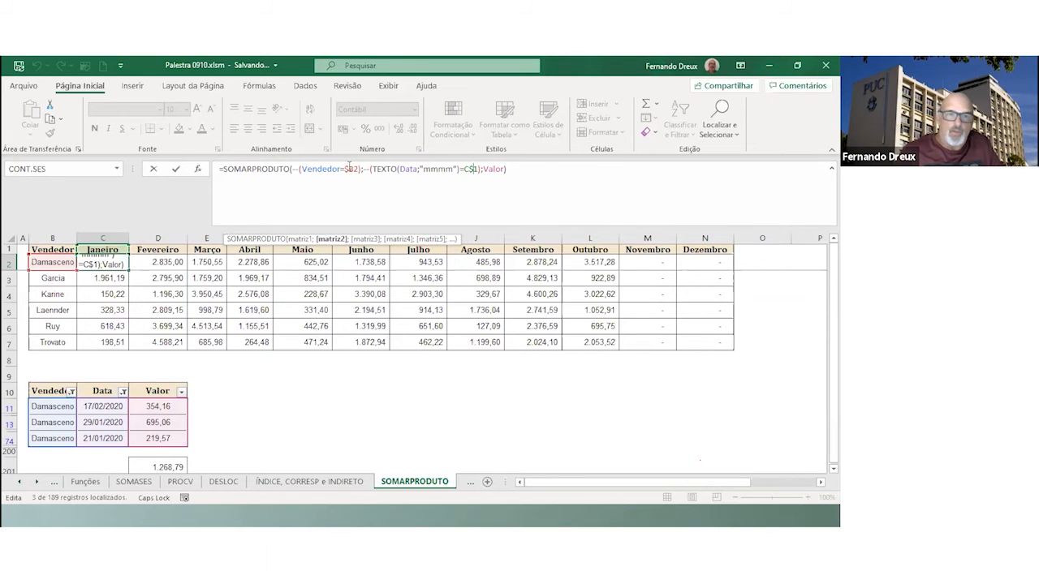
{"action": "left_click", "coordinate": [479, 169]}
{"action": "left_click", "coordinate": [520, 169]}
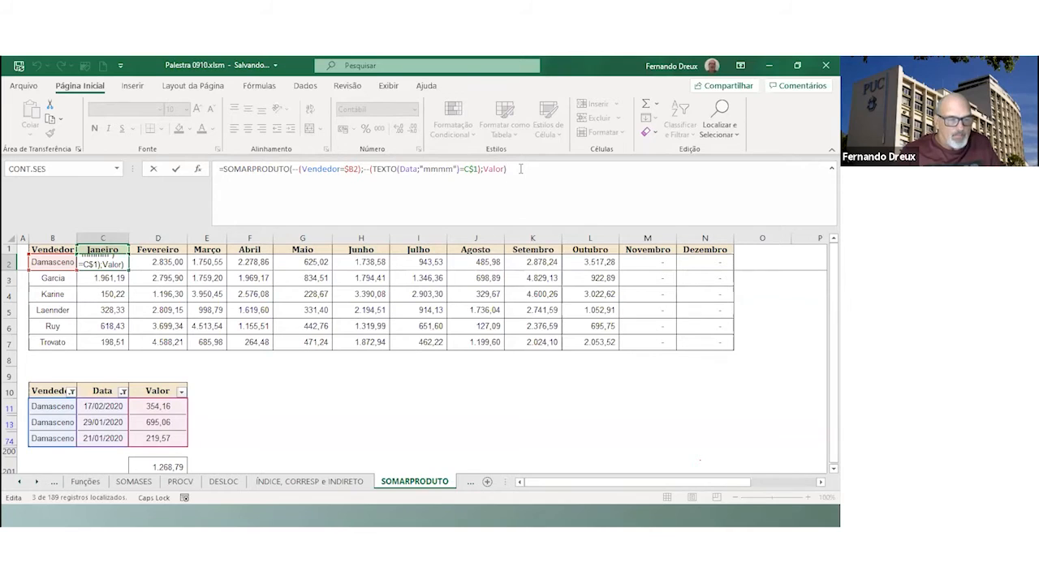
{"action": "key", "text": "Return"}
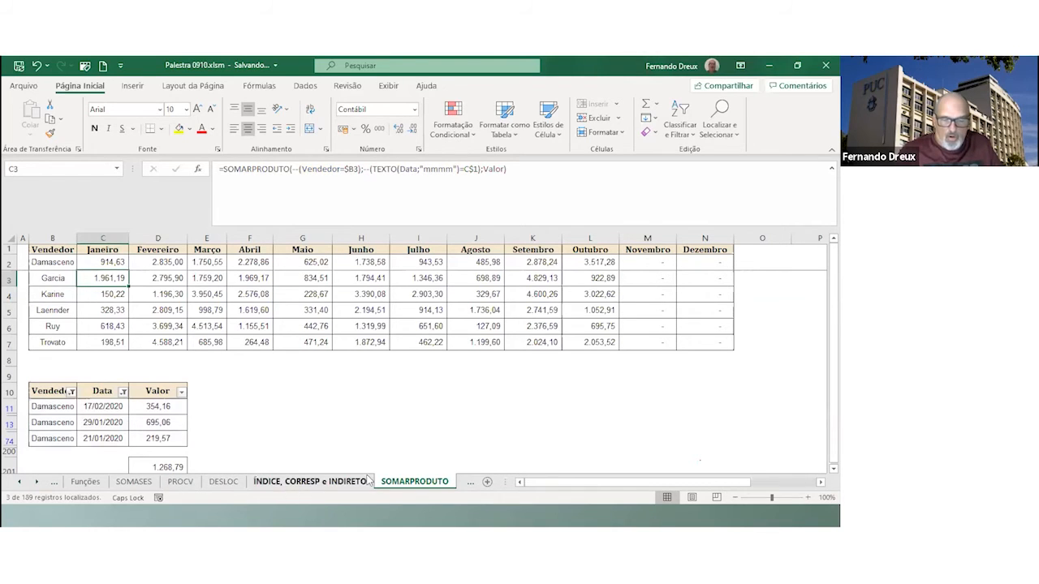
Open the SE sheet and examine the highlighted activity bars in the CRONOGRAMA
{"action": "left_click", "coordinate": [35, 482]}
{"action": "left_click", "coordinate": [35, 482]}
{"action": "left_click", "coordinate": [36, 482]}
{"action": "left_click", "coordinate": [36, 482]}
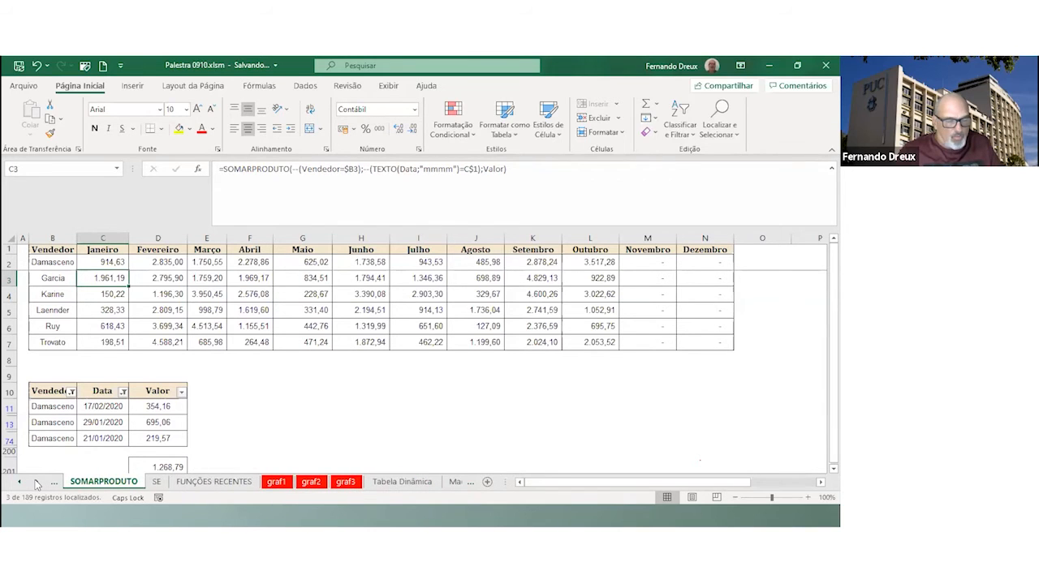
{"action": "left_click", "coordinate": [156, 482]}
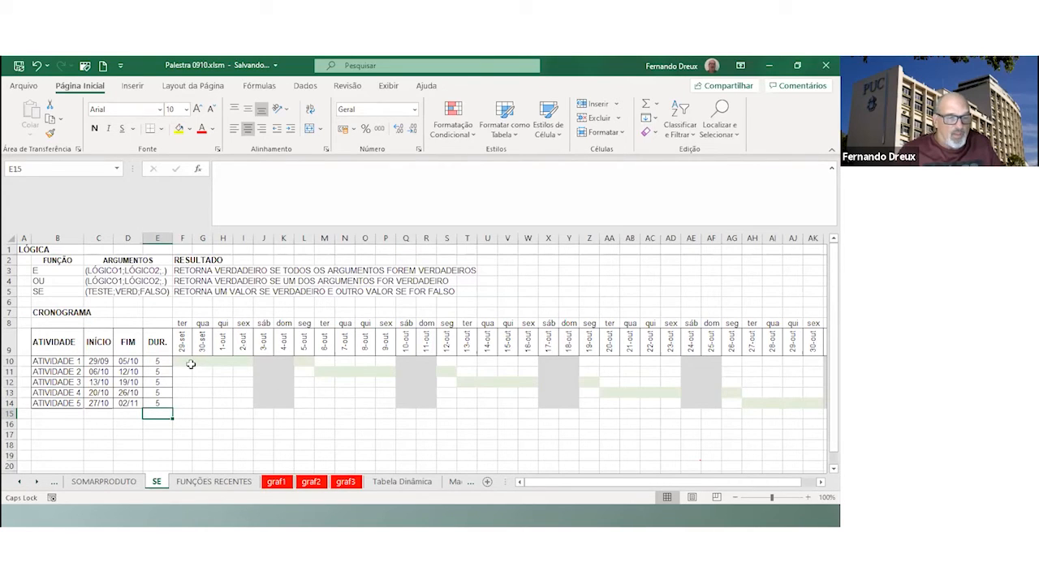
{"action": "left_click", "coordinate": [177, 365]}
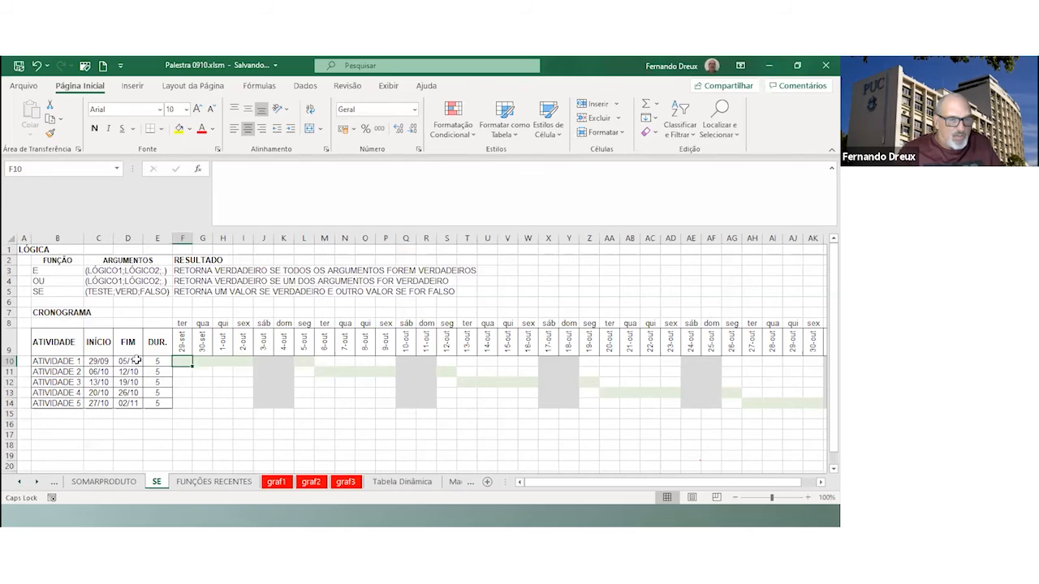
{"action": "left_click_drag", "start_coordinate": [180, 360], "coordinate": [595, 382]}
{"action": "left_click", "coordinate": [186, 361]}
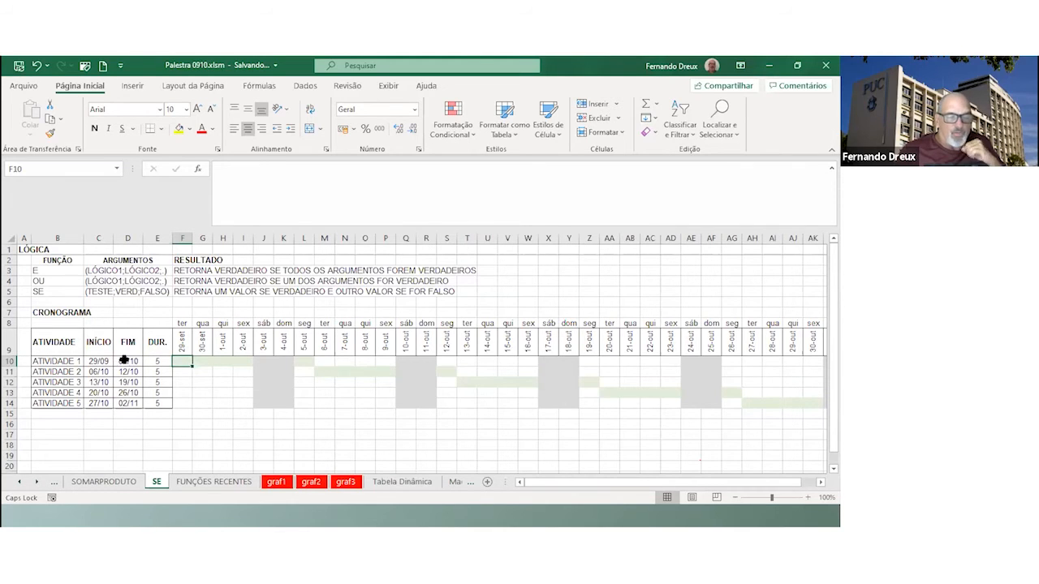
Review the DUR. column and trace ATIVIDADE 1's working days across its bar, skipping the weekend columns
{"action": "left_click_drag", "start_coordinate": [159, 361], "coordinate": [161, 403]}
{"action": "left_click", "coordinate": [182, 361]}
{"action": "left_click", "coordinate": [203, 361]}
{"action": "left_click", "coordinate": [226, 362]}
{"action": "left_click", "coordinate": [239, 362]}
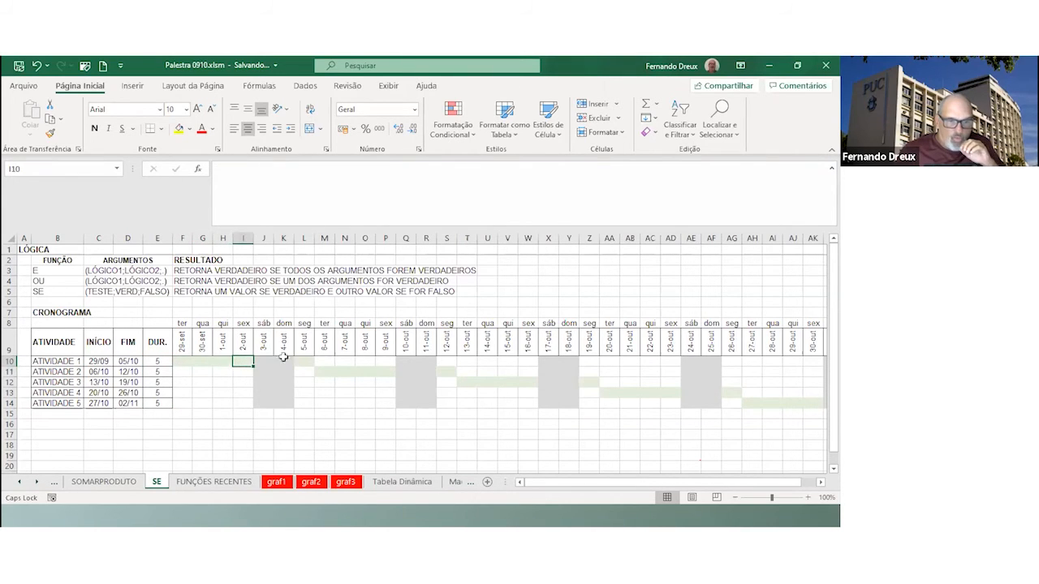
{"action": "left_click", "coordinate": [300, 360]}
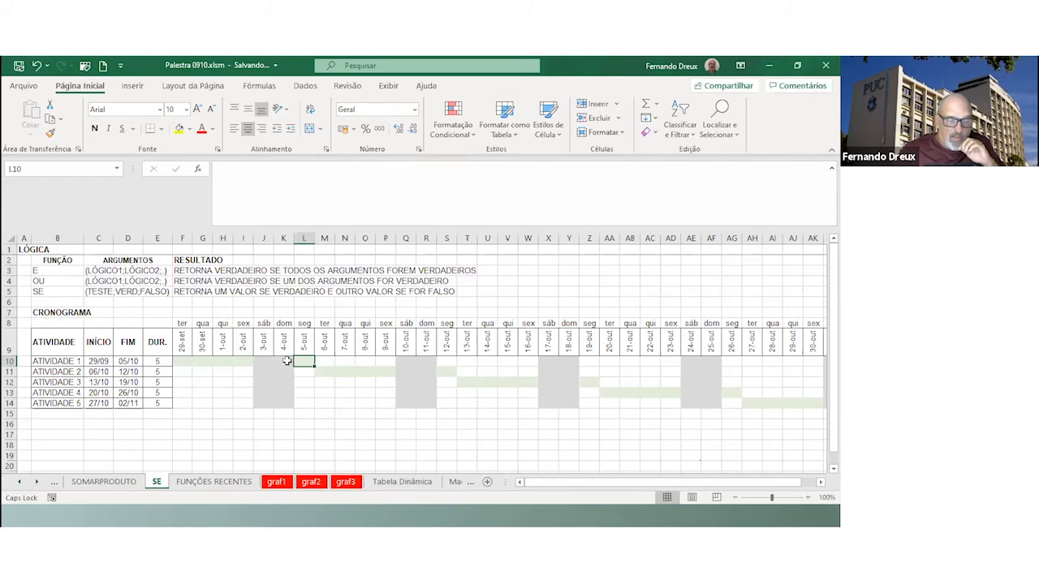
Examine the DIATRABALHO formula in D10 and count the weekdays it covers in ATIVIDADE 1's bar
{"action": "left_click", "coordinate": [130, 361]}
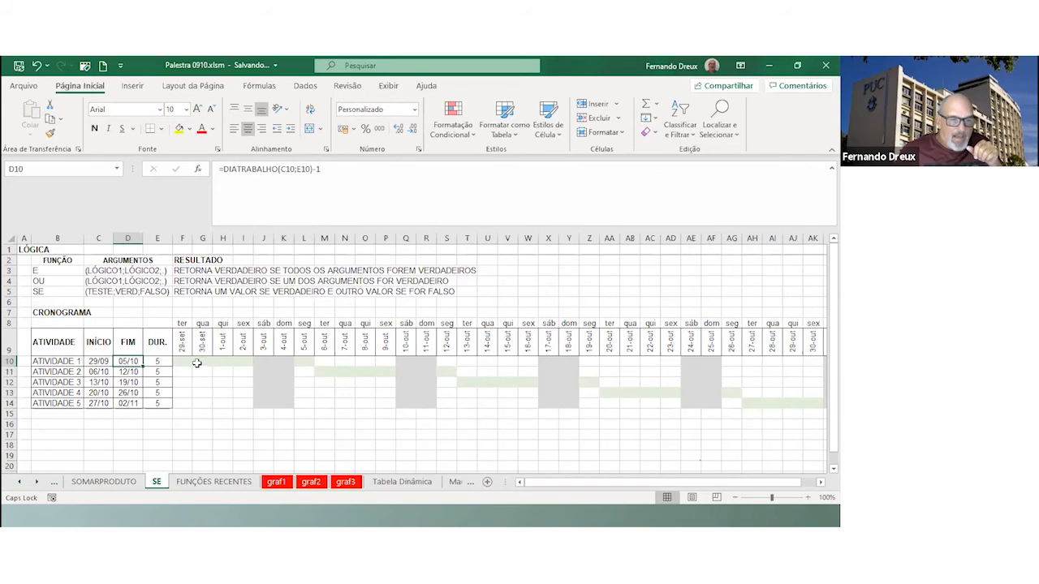
{"action": "left_click", "coordinate": [187, 361]}
{"action": "left_click", "coordinate": [203, 361]}
{"action": "left_click", "coordinate": [223, 361]}
{"action": "left_click", "coordinate": [243, 361]}
{"action": "left_click", "coordinate": [304, 360]}
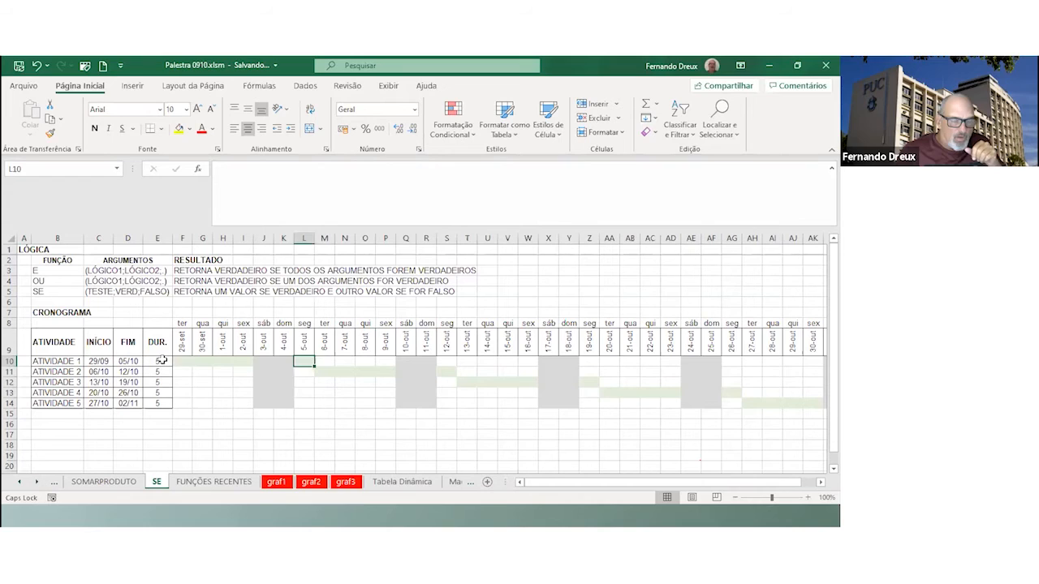
Set the duration of ATIVIDADE 1 and ATIVIDADE 2 to 4 days each, checking the shifted schedule bars
{"action": "left_click", "coordinate": [162, 361]}
{"action": "type", "text": "4"}
{"action": "key", "text": "Return"}
{"action": "left_click_drag", "start_coordinate": [180, 361], "coordinate": [381, 369]}
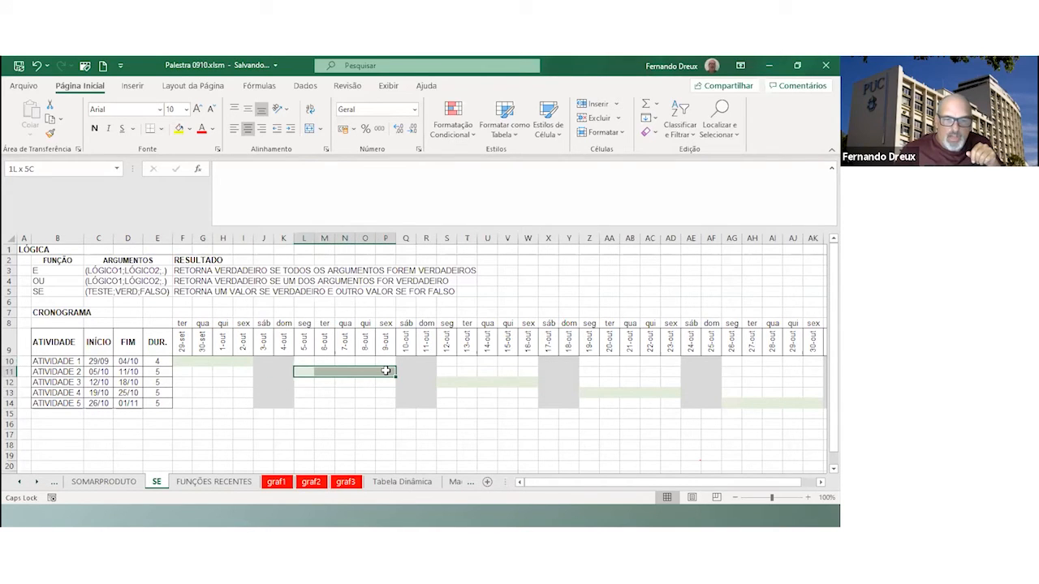
{"action": "left_click", "coordinate": [167, 371]}
{"action": "type", "text": "4"}
{"action": "key", "text": "Return"}
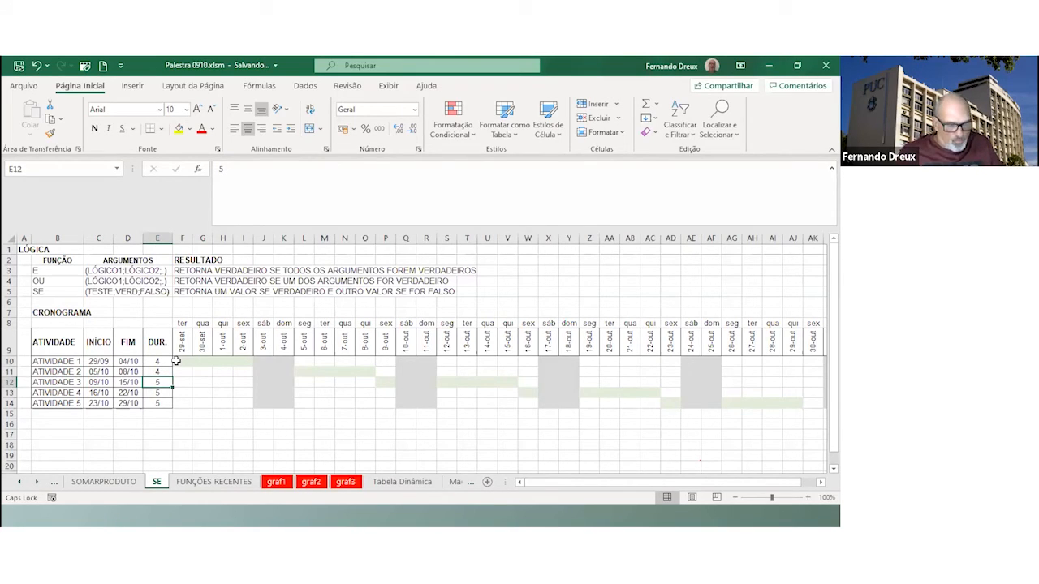
Open the FUNÇÕES RECENTES sheet and compare the LETRA column with the CLASSIFICAR formula in C4
{"action": "left_click", "coordinate": [216, 482]}
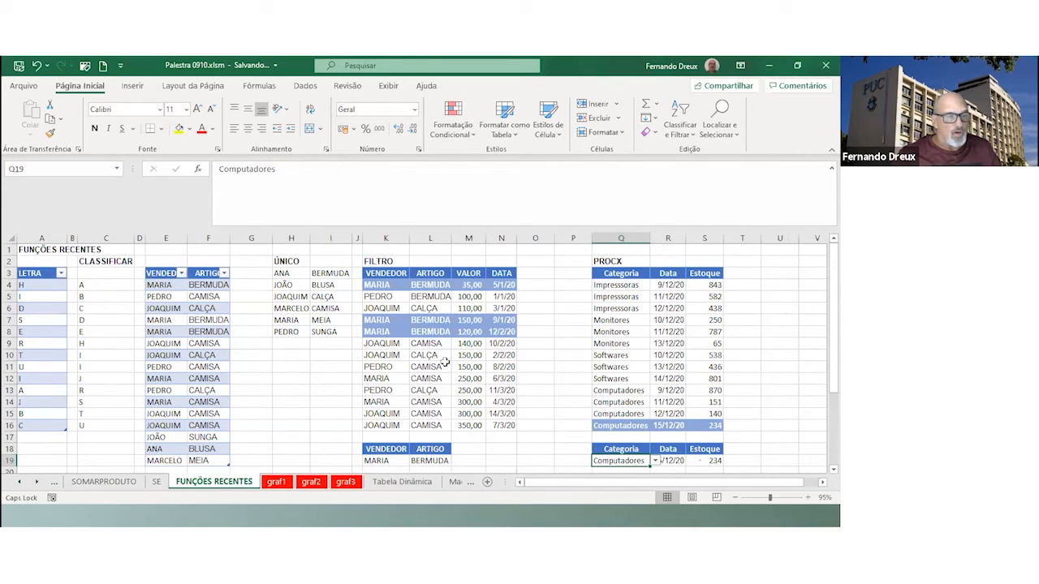
{"action": "left_click", "coordinate": [106, 262]}
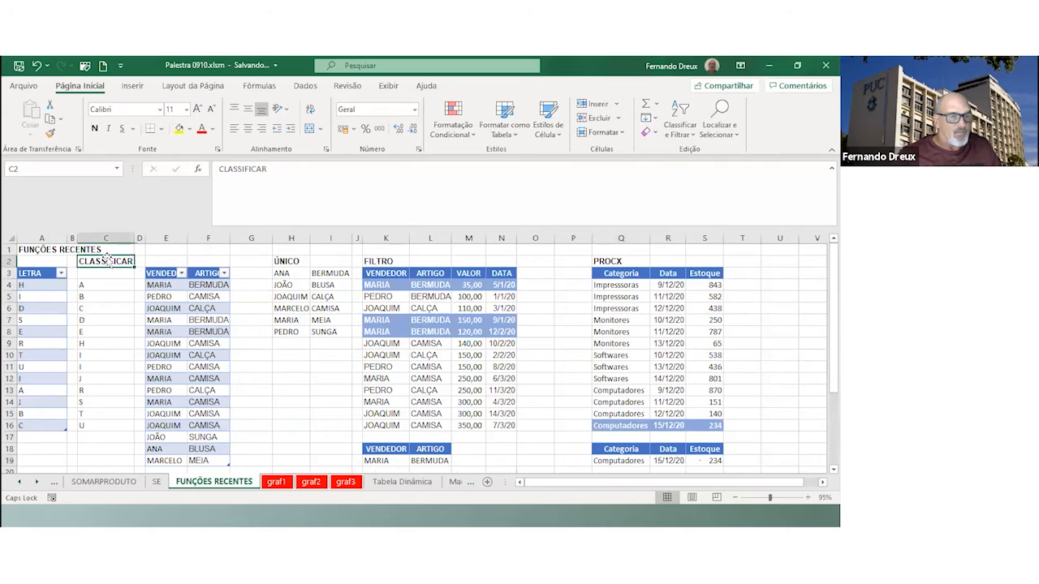
{"action": "left_click_drag", "start_coordinate": [43, 285], "coordinate": [46, 425]}
{"action": "left_click", "coordinate": [93, 287]}
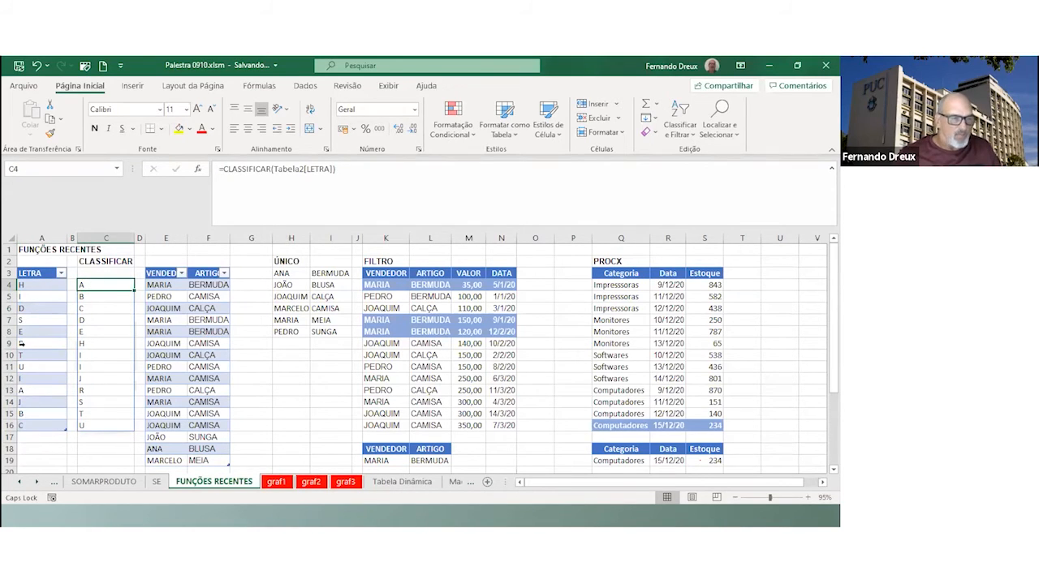
{"action": "left_click", "coordinate": [34, 285]}
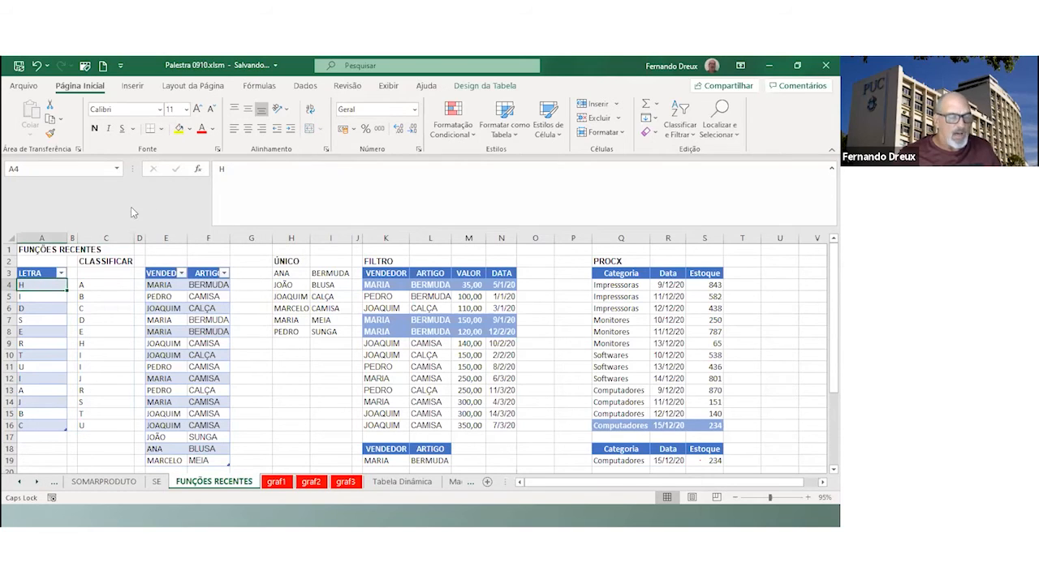
Add the letter F in A17 as a new row of the LETRA table
{"action": "left_click", "coordinate": [28, 436]}
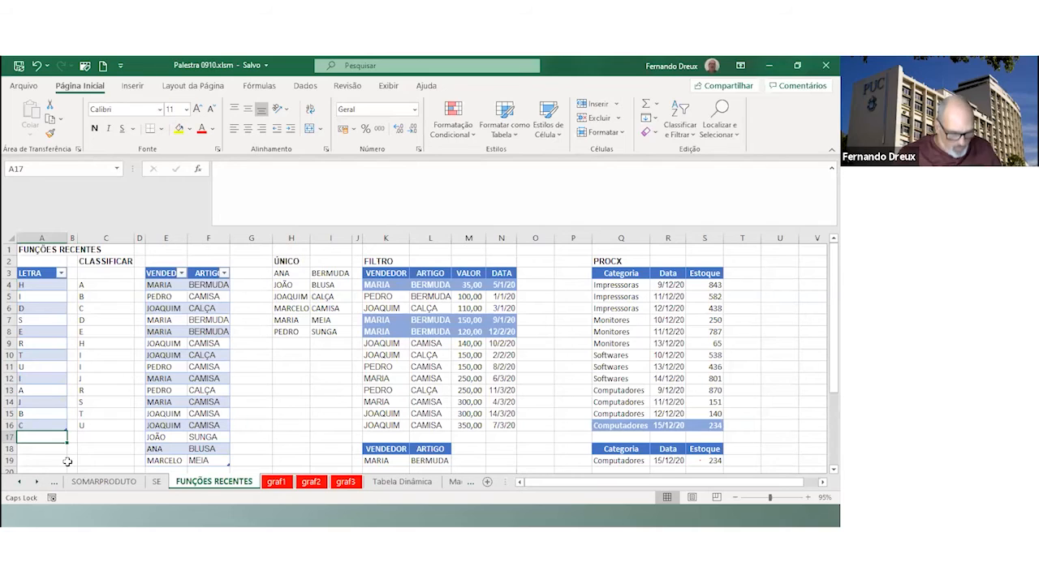
{"action": "type", "text": "F"}
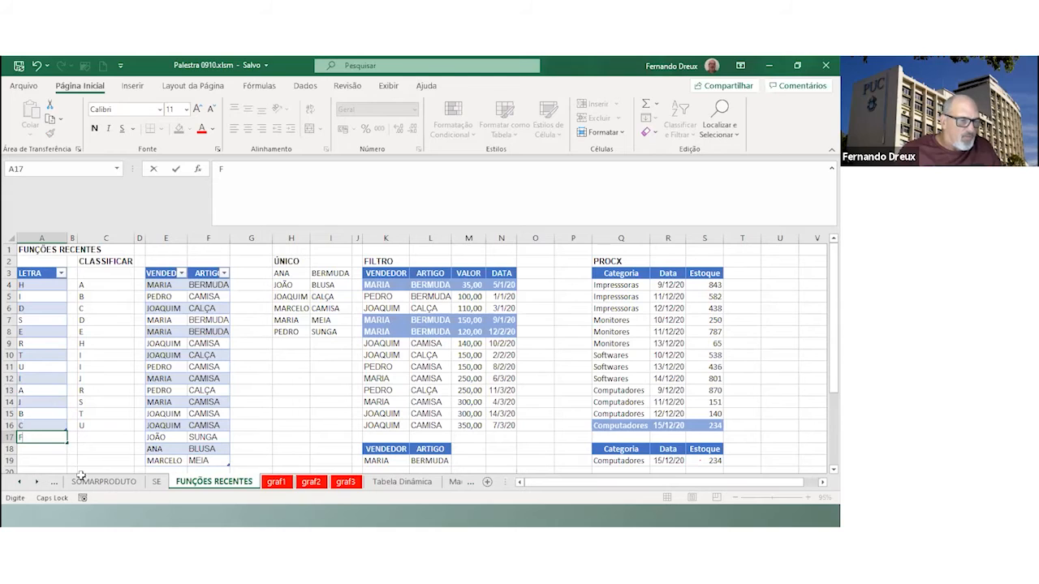
{"action": "key", "text": "Return"}
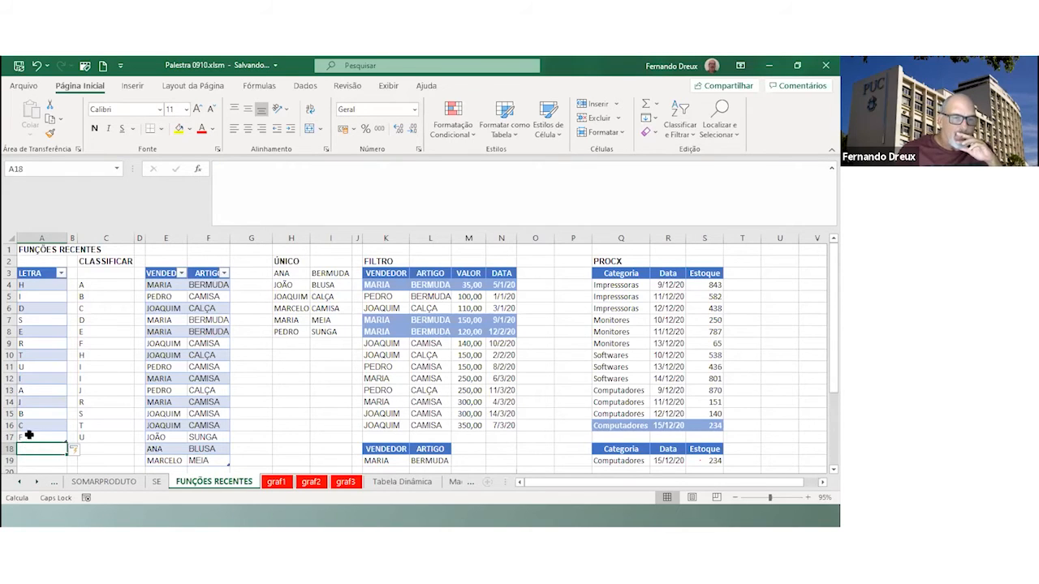
Examine the CLASSIFICAR and ÚNICO formula in H3 and compare its list with the VENDEDOR column
{"action": "left_click", "coordinate": [295, 273]}
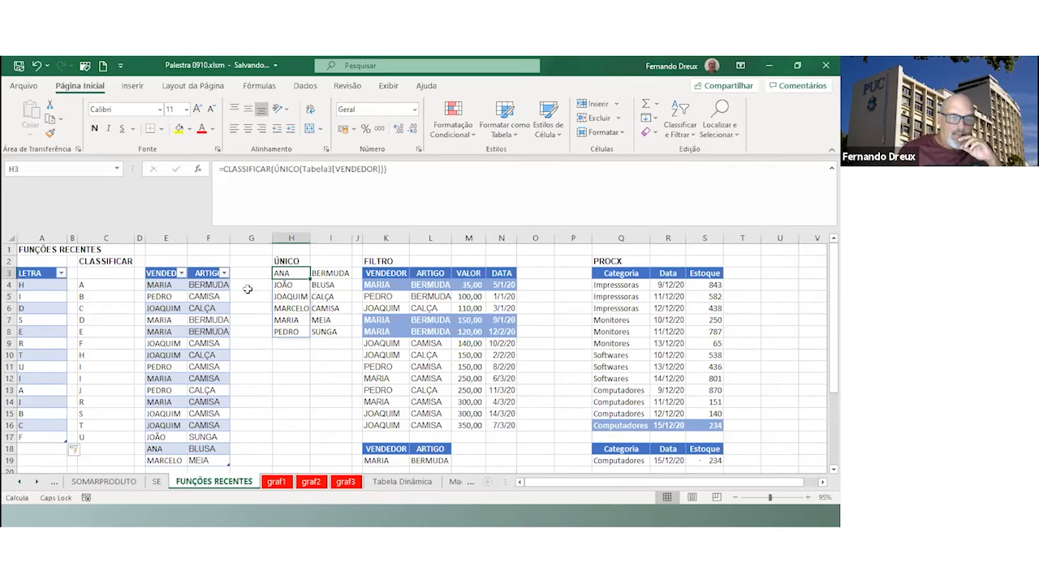
{"action": "scroll", "coordinate": [159, 292], "scroll_direction": "down", "scroll_amount": 2}
{"action": "scroll", "coordinate": [159, 292], "scroll_direction": "up", "scroll_amount": 2}
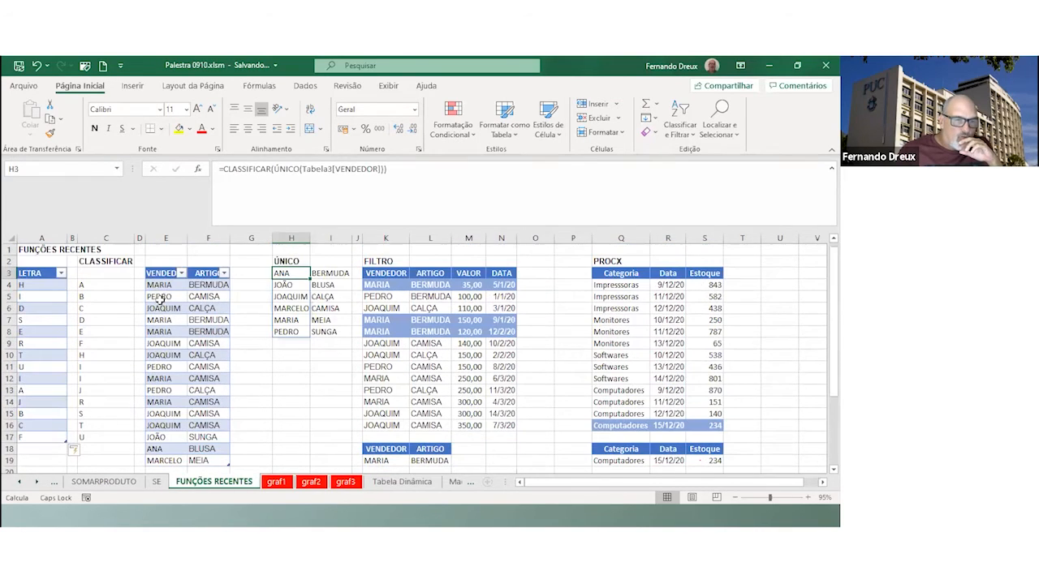
{"action": "left_click_drag", "start_coordinate": [159, 286], "coordinate": [167, 425]}
{"action": "scroll", "coordinate": [235, 325], "scroll_direction": "up", "scroll_amount": 1}
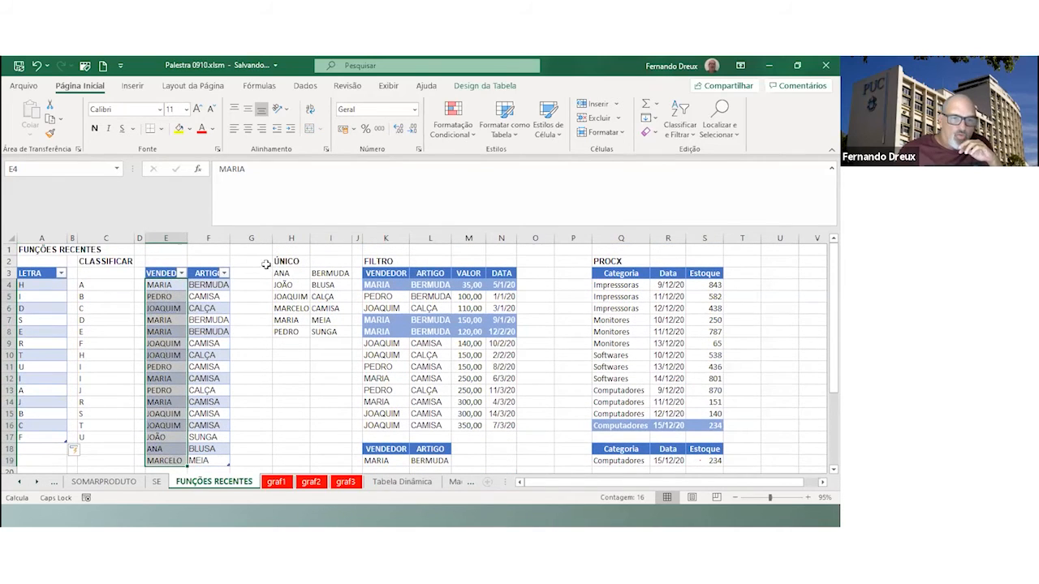
{"action": "left_click_drag", "start_coordinate": [289, 274], "coordinate": [293, 332]}
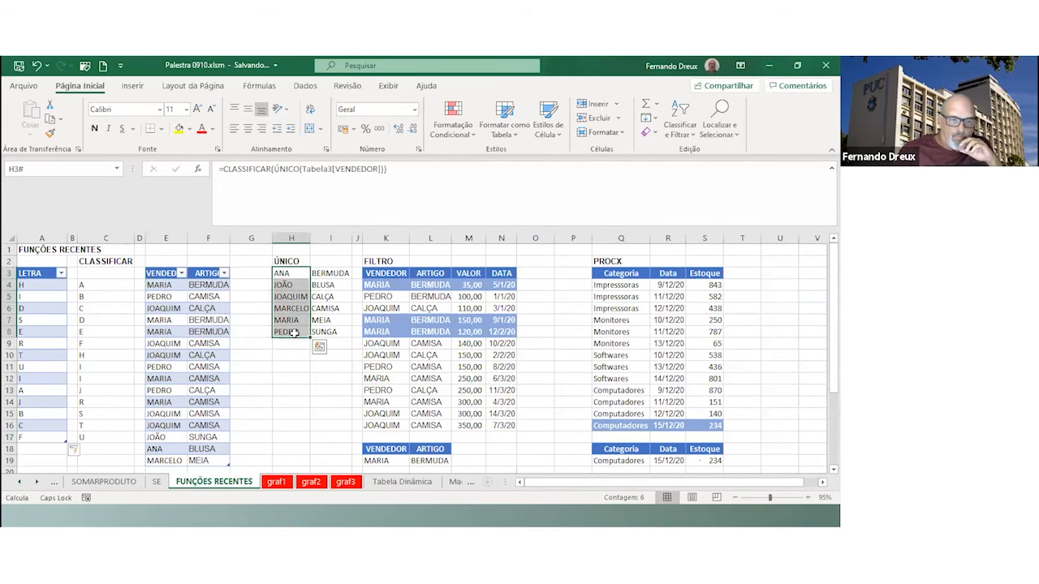
Add an already listed salesperson's name in E20 of the VENDEDOR column and check the ÚNICO list
{"action": "scroll", "coordinate": [287, 336], "scroll_direction": "down", "scroll_amount": 2}
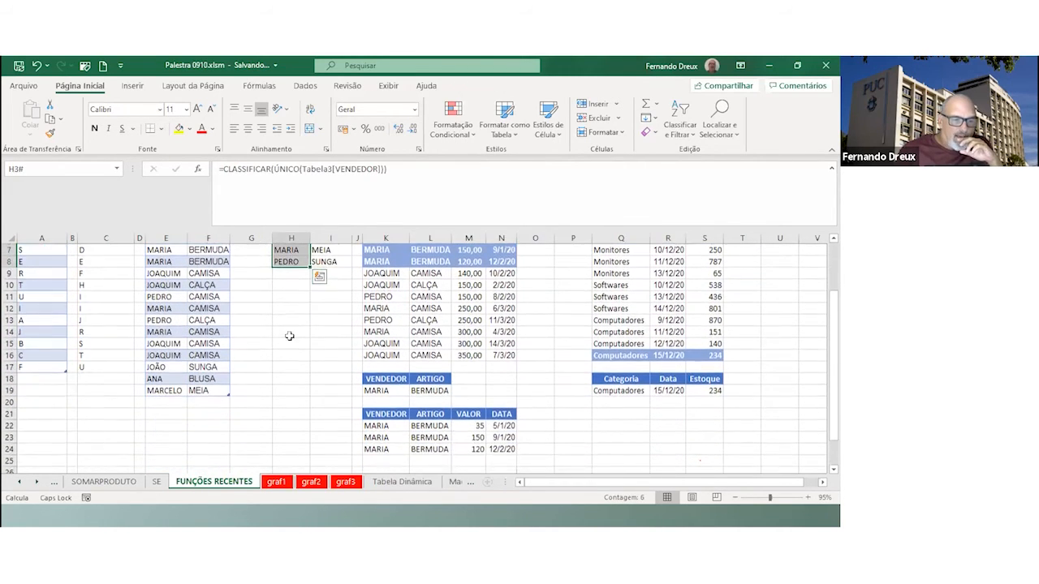
{"action": "left_click", "coordinate": [162, 401]}
{"action": "type", "text": "JOAQUIM"}
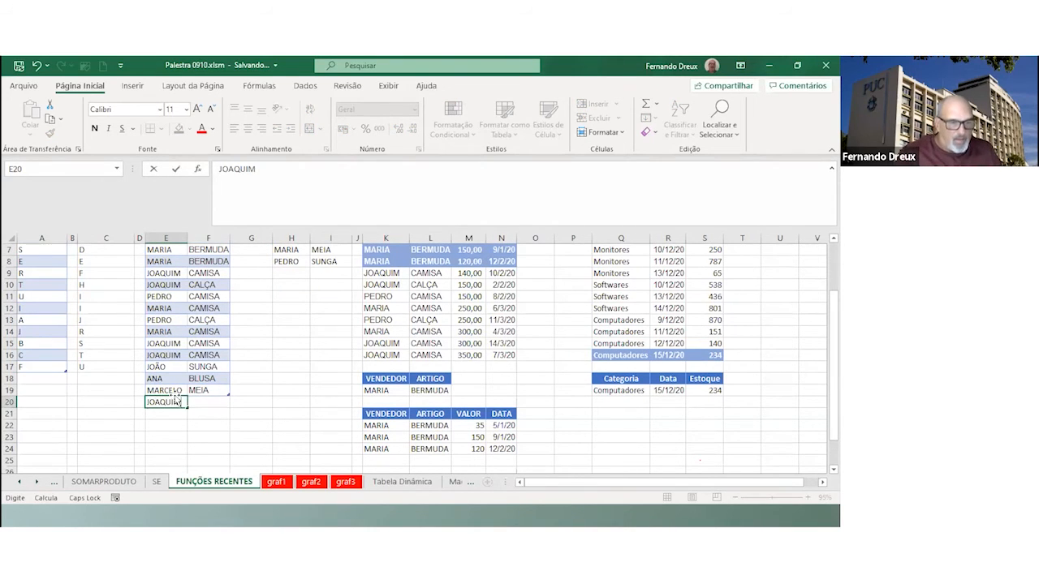
{"action": "key", "text": "Return"}
{"action": "scroll", "coordinate": [347, 299], "scroll_direction": "up", "scroll_amount": 2}
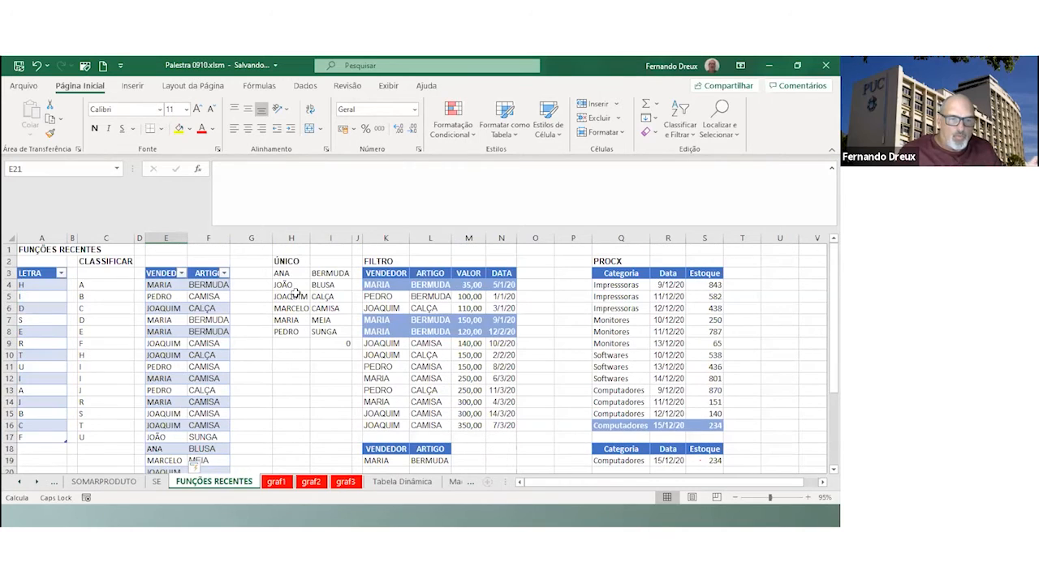
Replace the name in E20 with a new salesperson's name and check the ÚNICO list and its H3 formula
{"action": "scroll", "coordinate": [294, 300], "scroll_direction": "down", "scroll_amount": 3}
{"action": "left_click", "coordinate": [167, 366]}
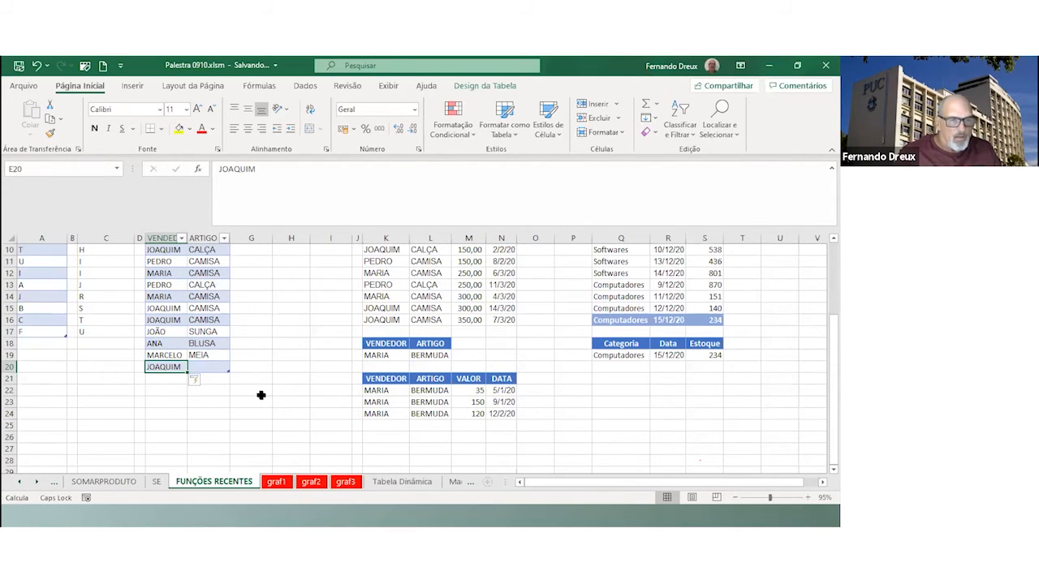
{"action": "type", "text": "FERNANDO"}
{"action": "key", "text": "Return"}
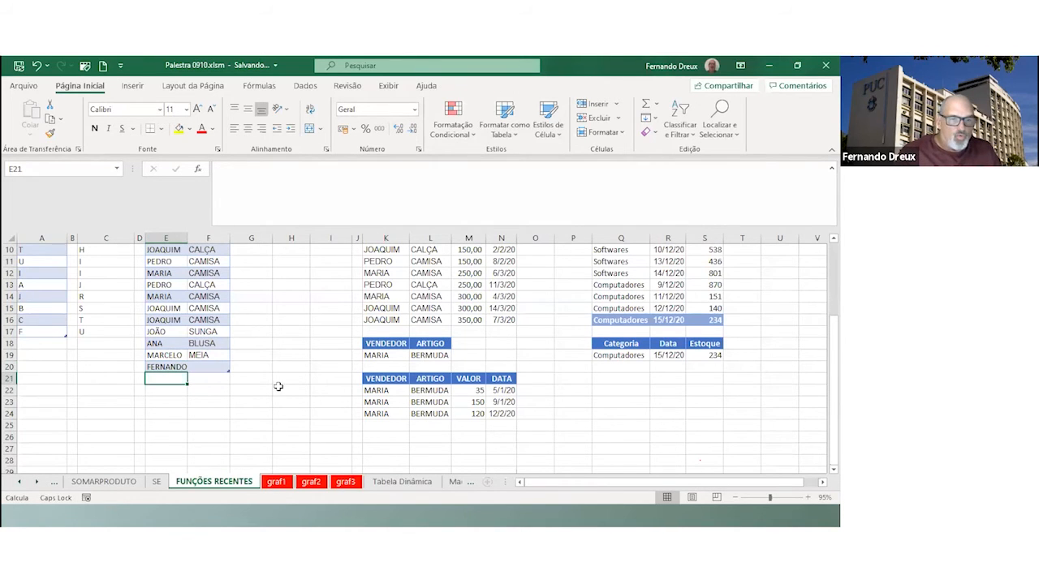
{"action": "scroll", "coordinate": [277, 387], "scroll_direction": "up", "scroll_amount": 3}
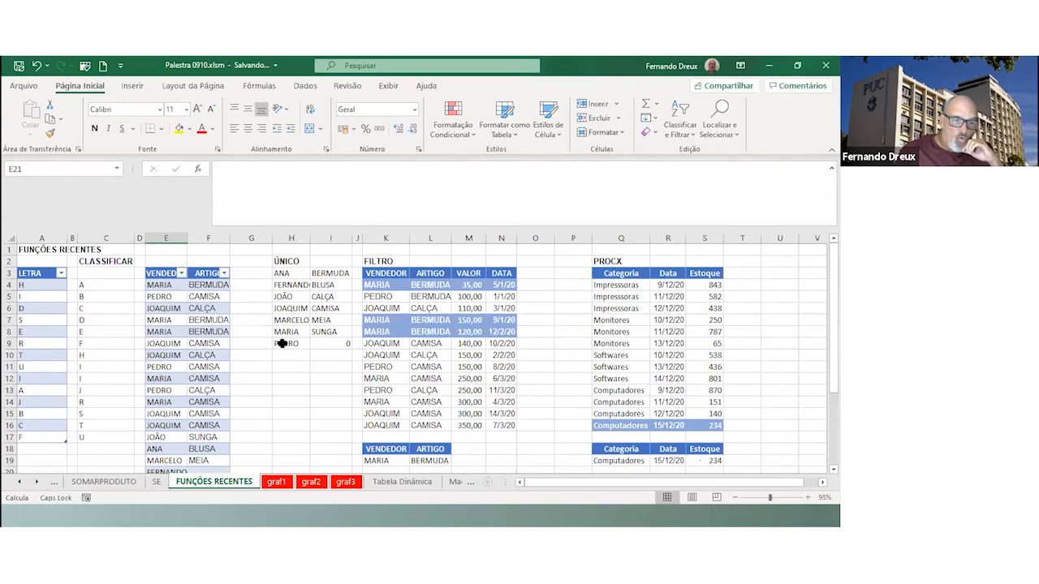
{"action": "left_click", "coordinate": [293, 273]}
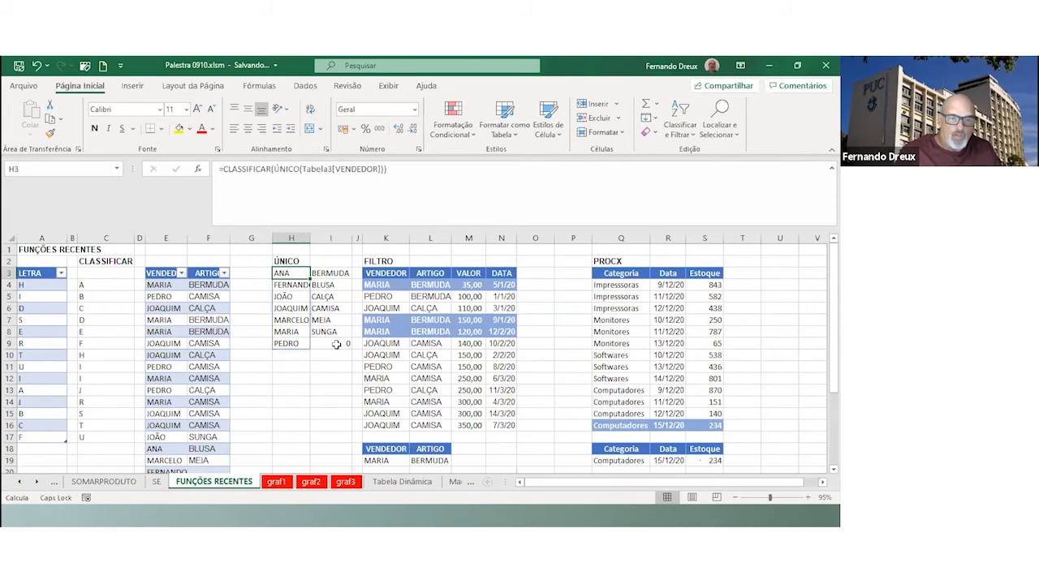
Copy BLUSA from F18 into the empty ARTIGO cell F20 and check the unique article list
{"action": "scroll", "coordinate": [276, 374], "scroll_direction": "down", "scroll_amount": 1}
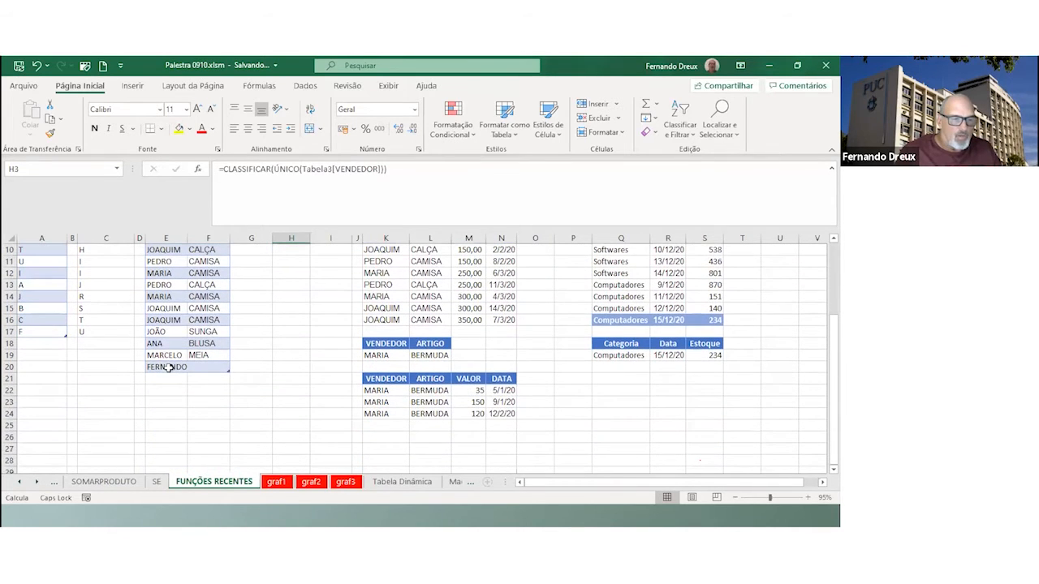
{"action": "left_click", "coordinate": [213, 370]}
{"action": "left_click", "coordinate": [219, 345]}
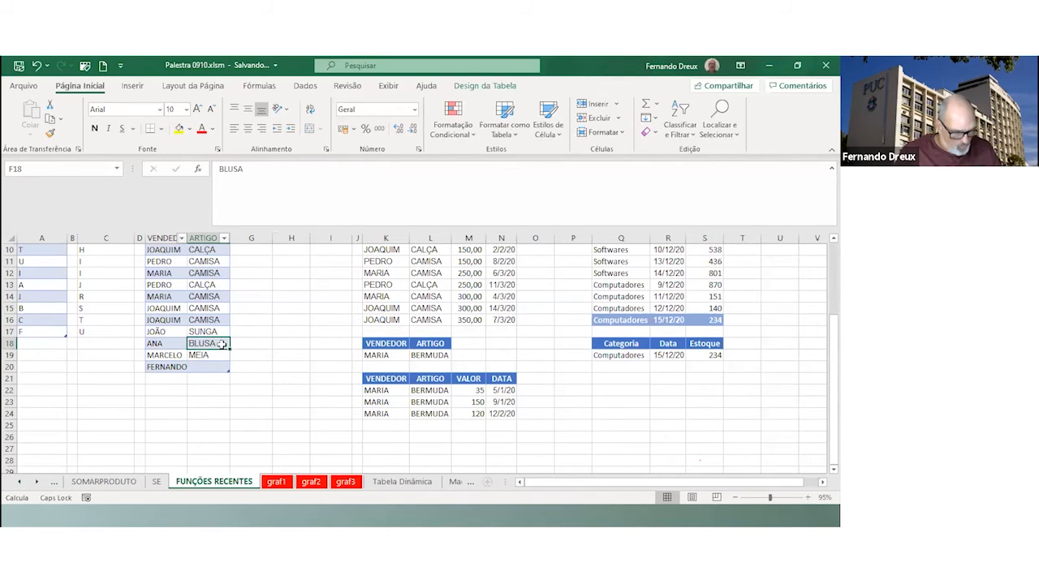
{"action": "key", "text": "ctrl+c"}
{"action": "left_click", "coordinate": [212, 365]}
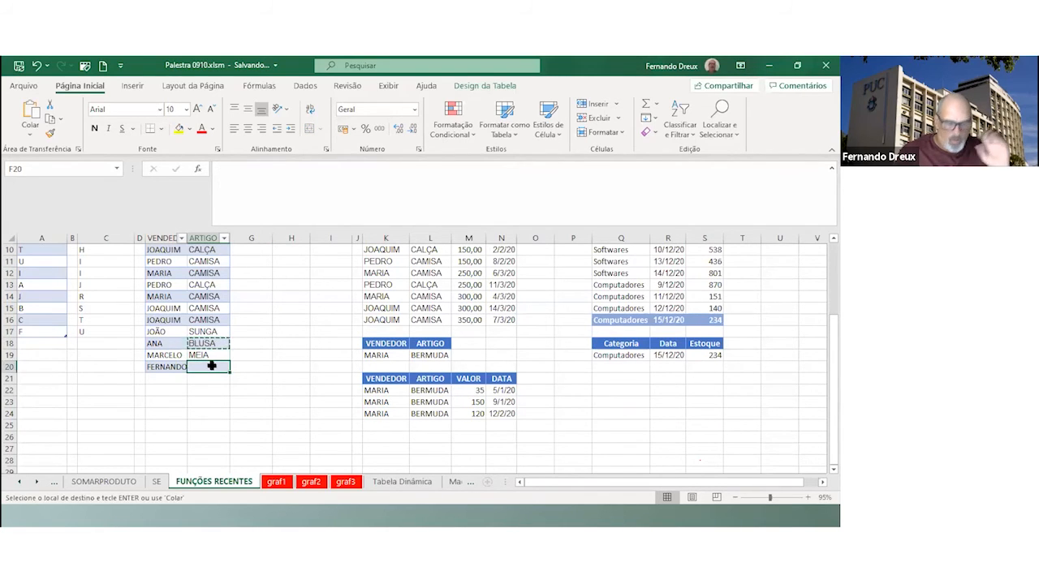
{"action": "key", "text": "Return"}
{"action": "scroll", "coordinate": [302, 311], "scroll_direction": "up", "scroll_amount": 3}
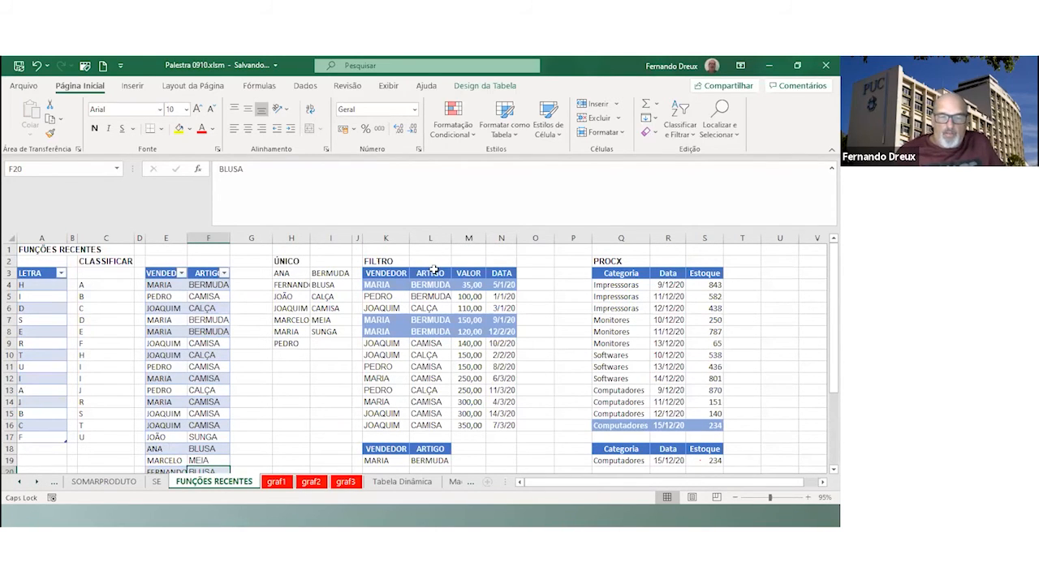
Compare the VENDEDOR criterion in K19 with the rows of the FILTRO table
{"action": "left_click", "coordinate": [385, 461]}
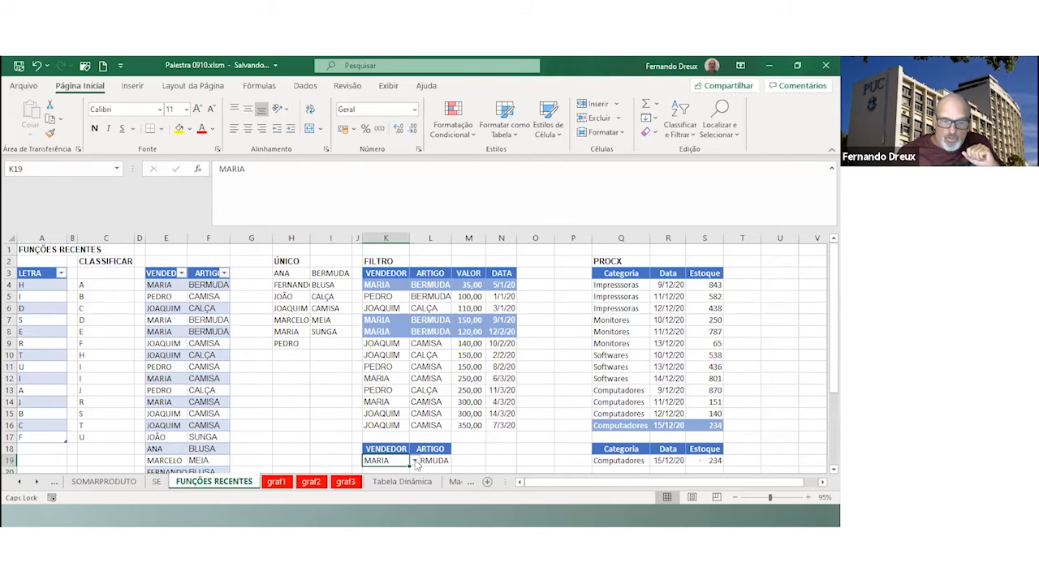
{"action": "left_click", "coordinate": [377, 285]}
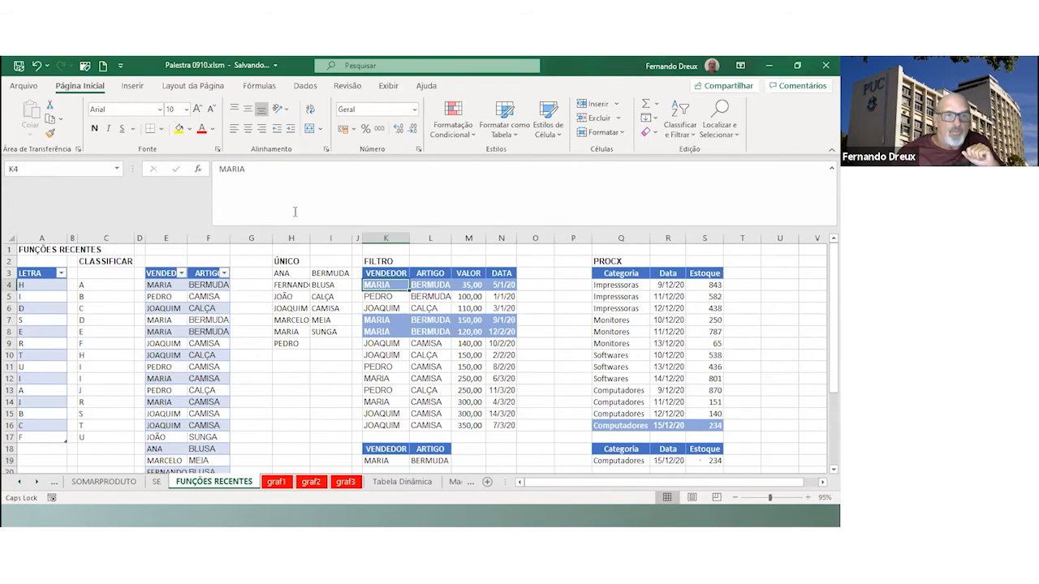
{"action": "left_click", "coordinate": [384, 355]}
{"action": "left_click", "coordinate": [382, 460]}
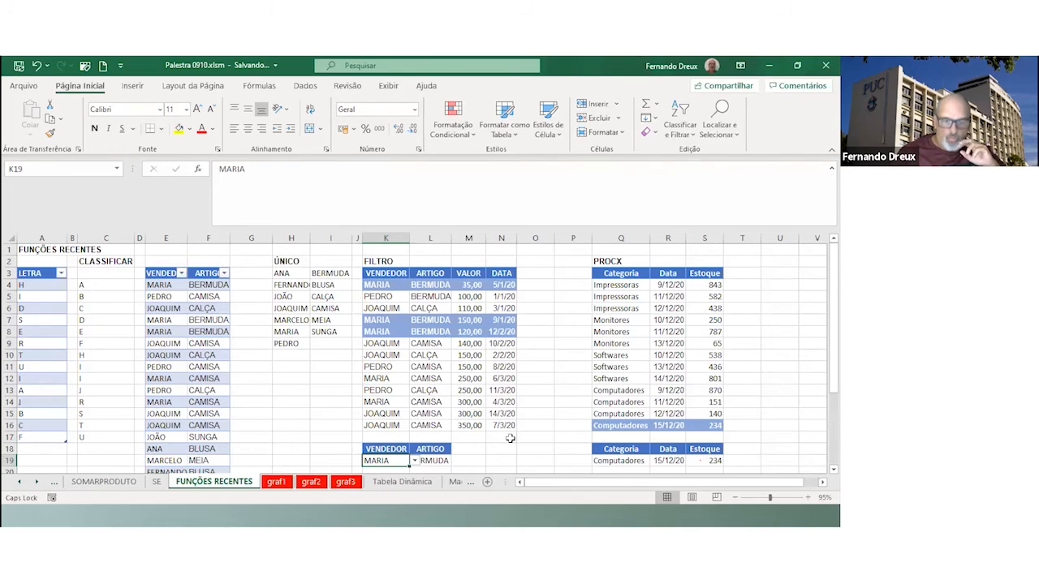
Check the FILTRO formula in K22 and set the VENDEDOR criterion in K19 to a salesperson absent from the FILTRO table
{"action": "scroll", "coordinate": [509, 439], "scroll_direction": "down", "scroll_amount": 3}
{"action": "left_click", "coordinate": [386, 390]}
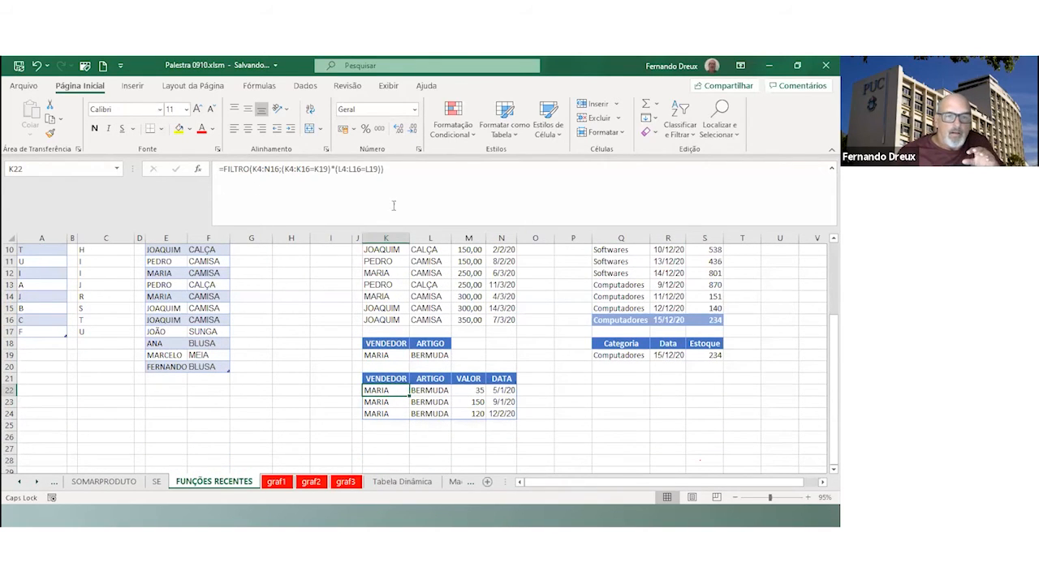
{"action": "scroll", "coordinate": [501, 274], "scroll_direction": "up", "scroll_amount": 1}
{"action": "left_click", "coordinate": [382, 392]}
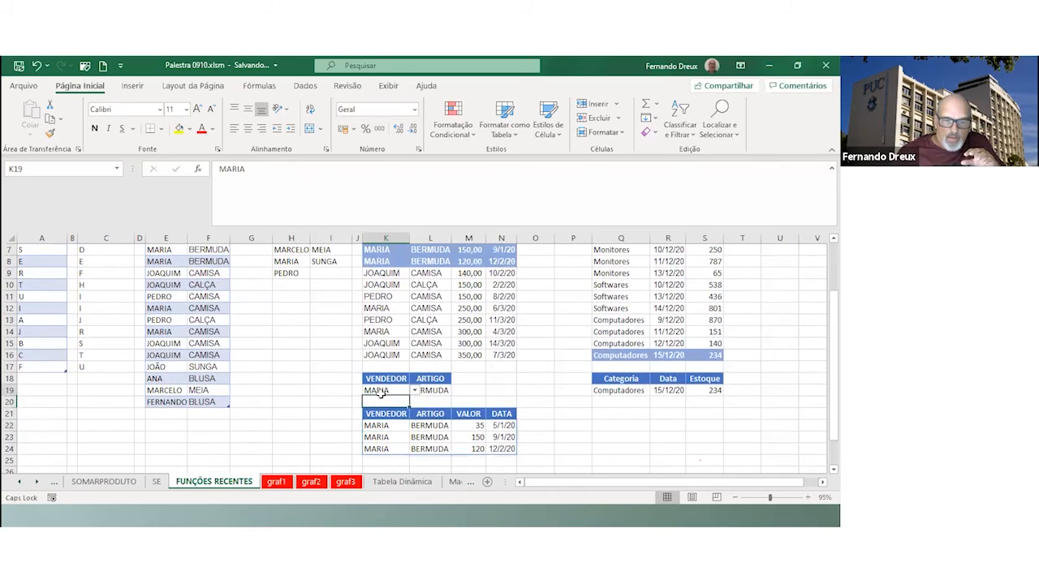
{"action": "left_click", "coordinate": [414, 390]}
{"action": "left_click", "coordinate": [367, 437]}
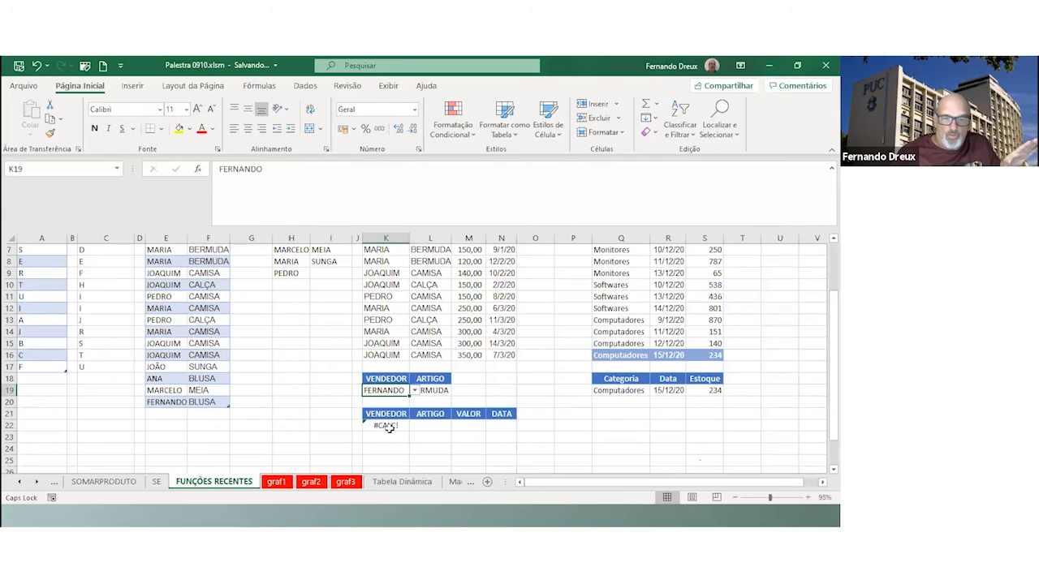
{"action": "scroll", "coordinate": [389, 429], "scroll_direction": "up", "scroll_amount": 2}
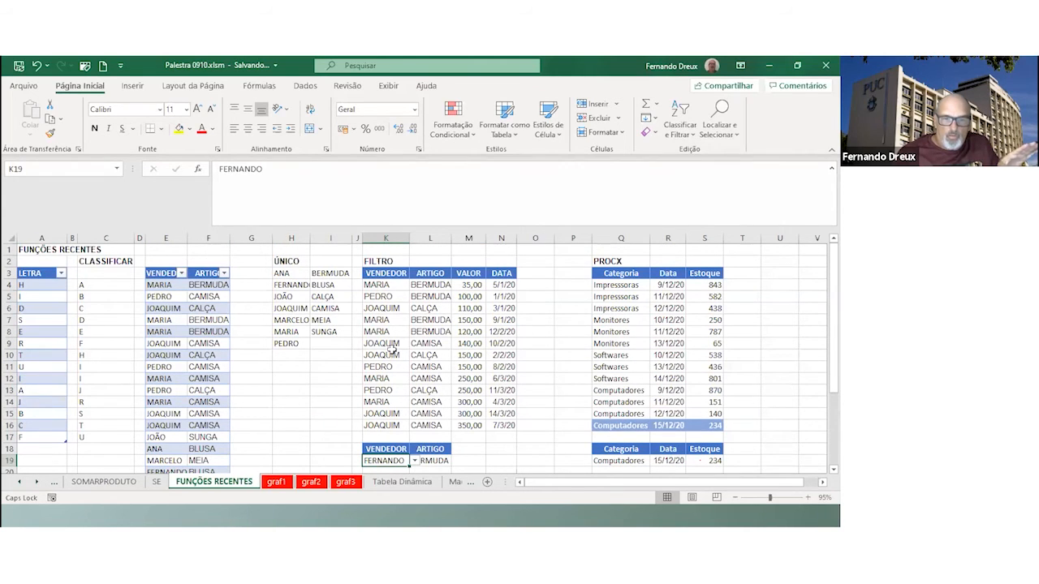
Restore the VENDEDOR criterion in K19 to the salesperson in row 4 of the FILTRO table and check the filtered rows
{"action": "left_click", "coordinate": [415, 460]}
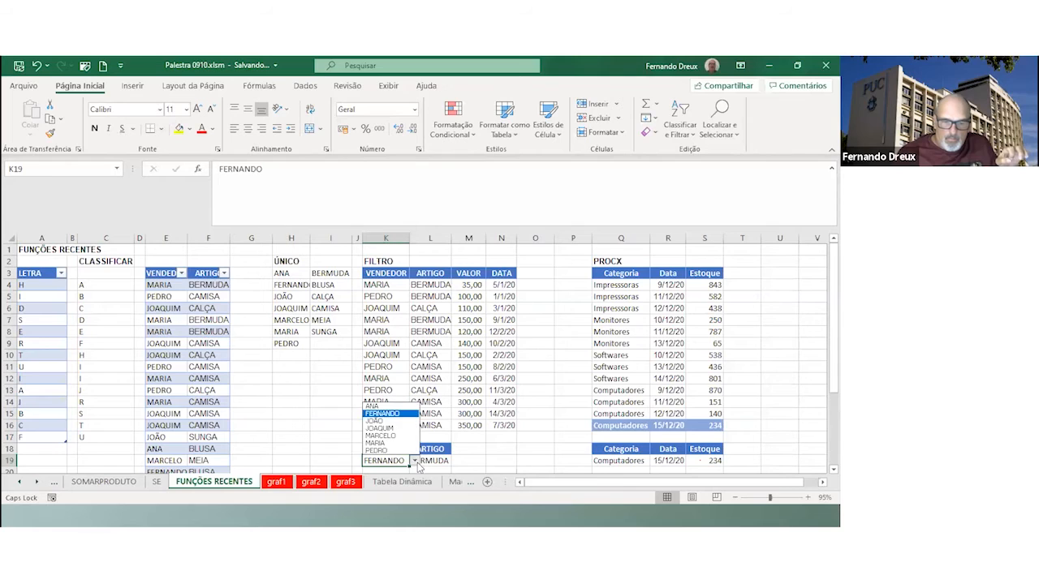
{"action": "left_click", "coordinate": [386, 447]}
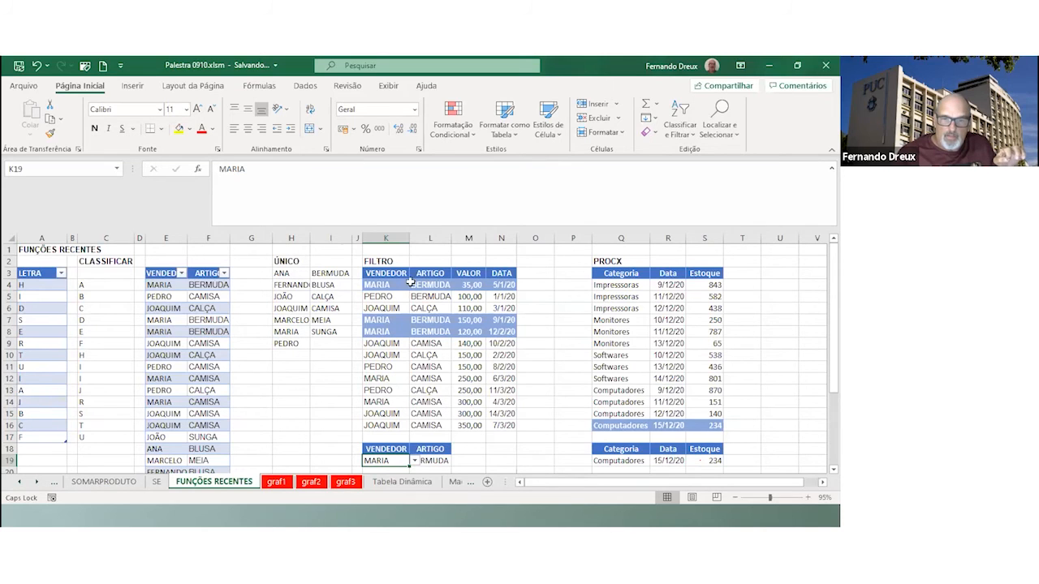
{"action": "scroll", "coordinate": [460, 364], "scroll_direction": "down", "scroll_amount": 1}
{"action": "scroll", "coordinate": [459, 364], "scroll_direction": "down", "scroll_amount": 2}
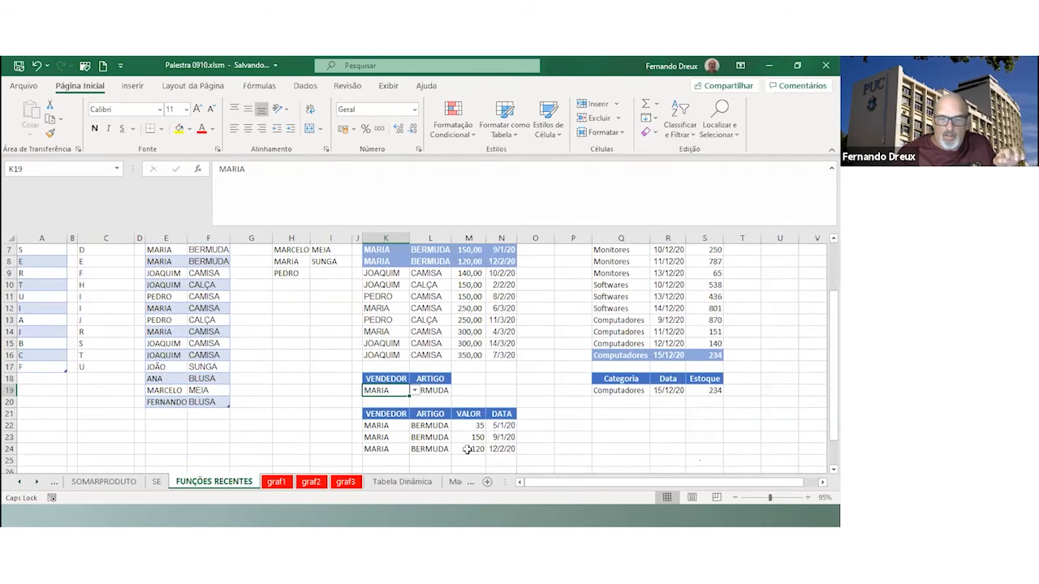
Try two other salespeople from the validation list as the VENDEDOR criterion in K19, comparing the second with the FILTRO table
{"action": "left_click", "coordinate": [417, 392]}
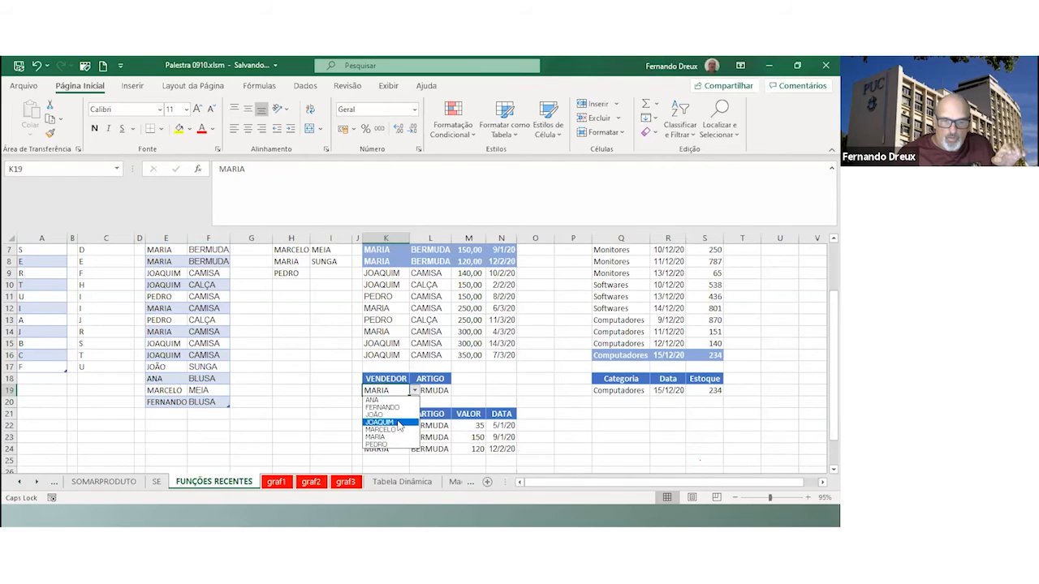
{"action": "left_click", "coordinate": [398, 421]}
{"action": "left_click", "coordinate": [415, 390]}
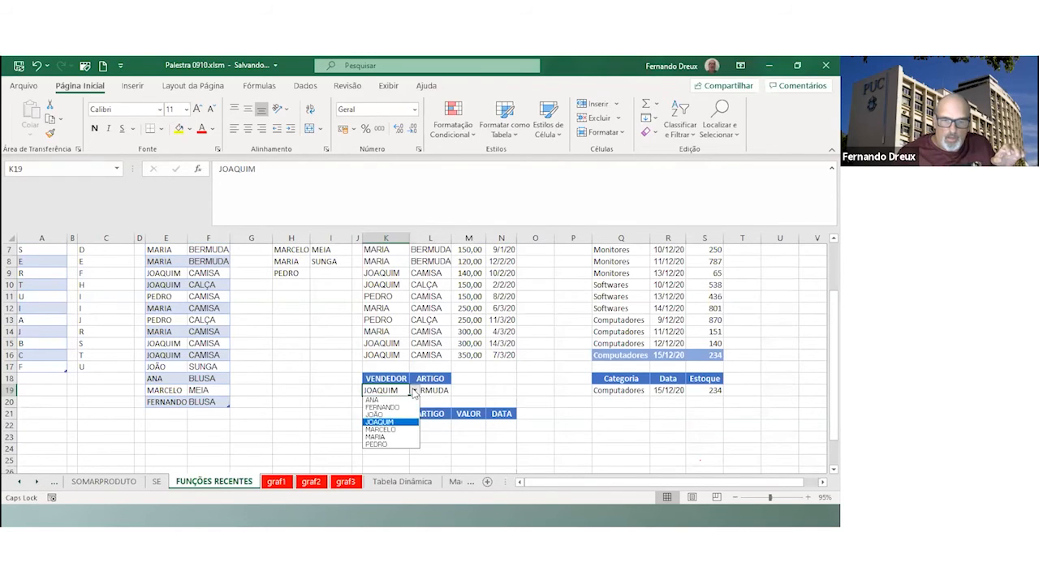
{"action": "left_click", "coordinate": [397, 415]}
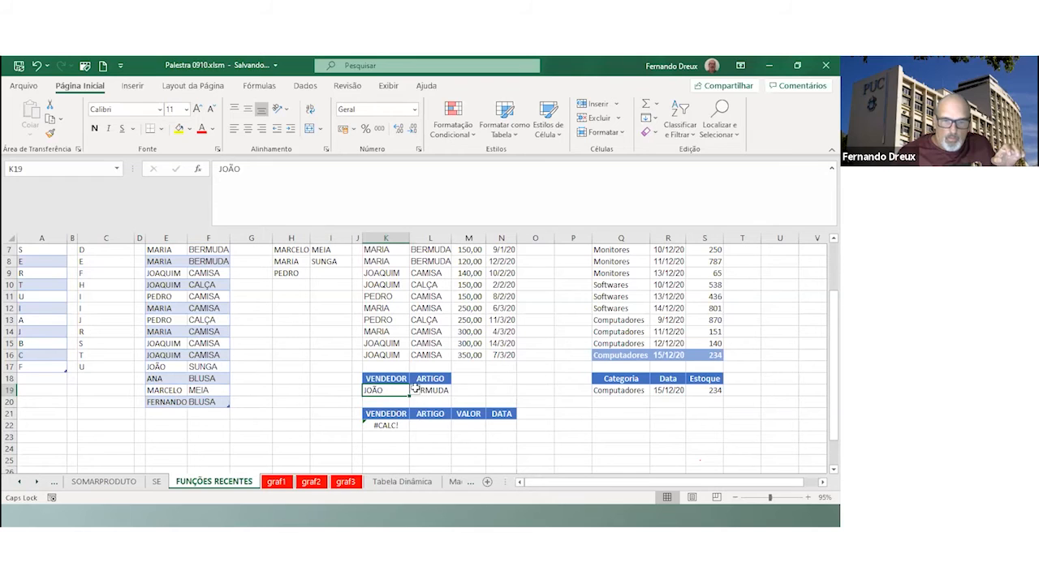
{"action": "scroll", "coordinate": [430, 359], "scroll_direction": "up", "scroll_amount": 2}
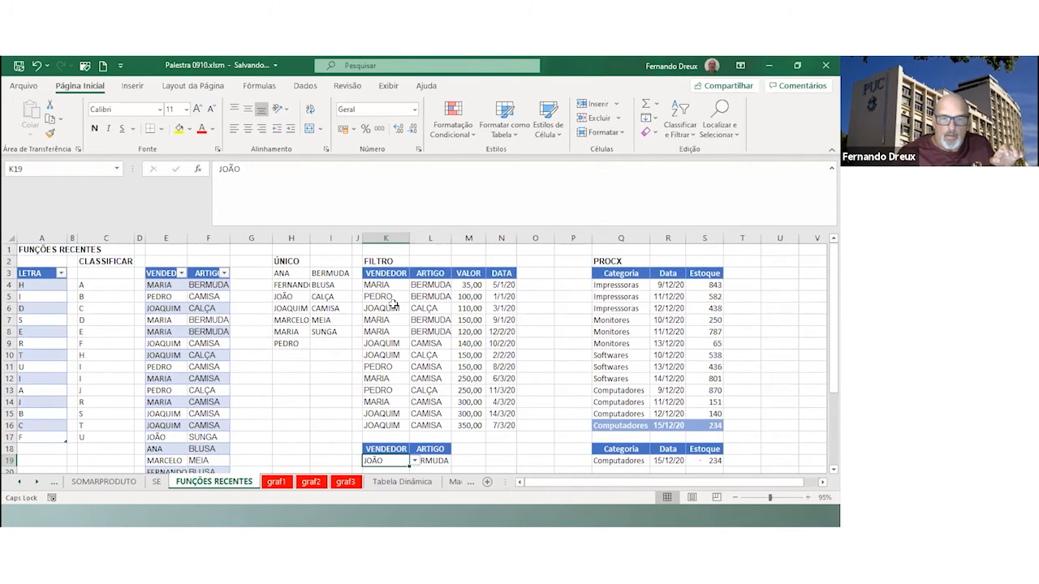
Set the VENDEDOR criterion in K19 to the last salesperson in the validation list and compare the filtered result with the table
{"action": "scroll", "coordinate": [398, 373], "scroll_direction": "down", "scroll_amount": 3}
{"action": "left_click", "coordinate": [415, 356]}
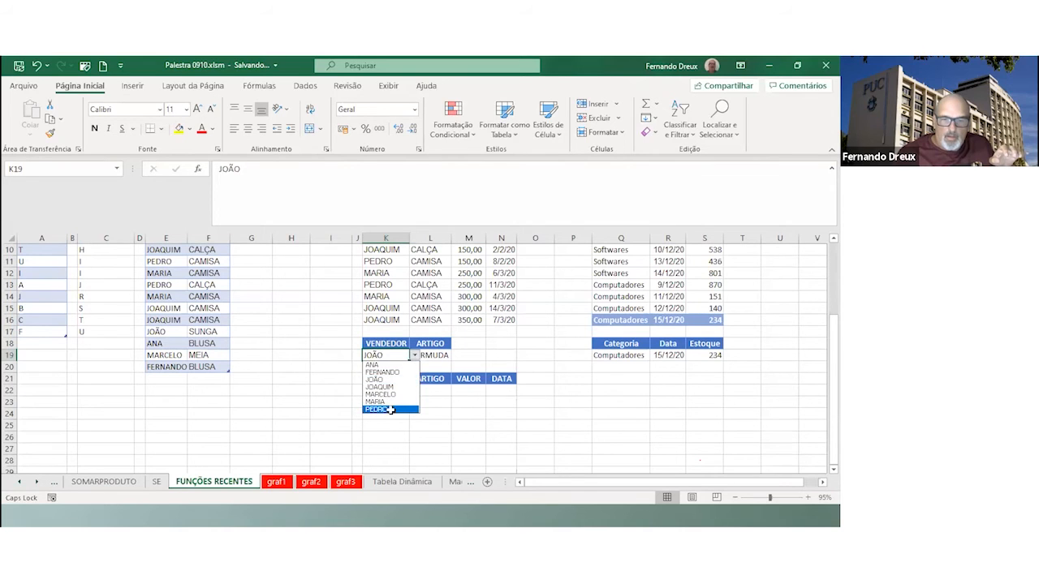
{"action": "left_click", "coordinate": [391, 410]}
{"action": "scroll", "coordinate": [436, 363], "scroll_direction": "up", "scroll_amount": 2}
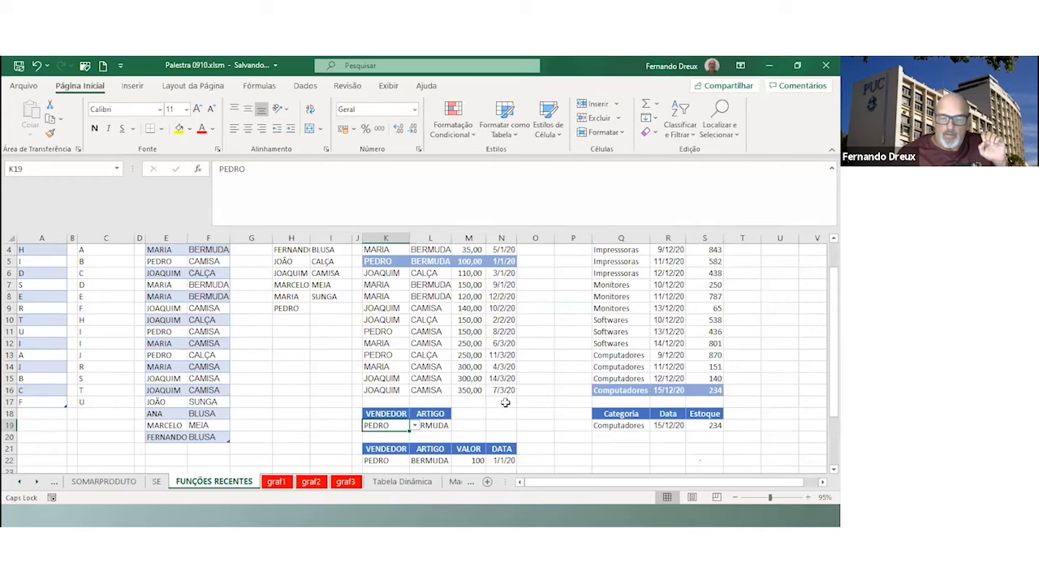
Examine the FILTRO formula in K22 and its VENDEDOR and ARTIGO criteria in K19 and L19
{"action": "left_click", "coordinate": [395, 462]}
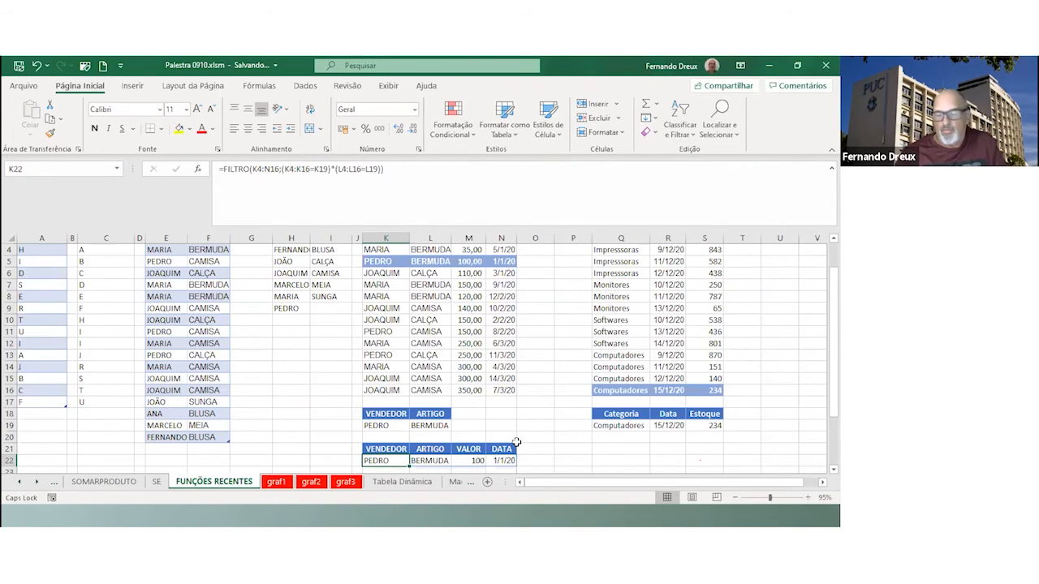
{"action": "left_click", "coordinate": [393, 425]}
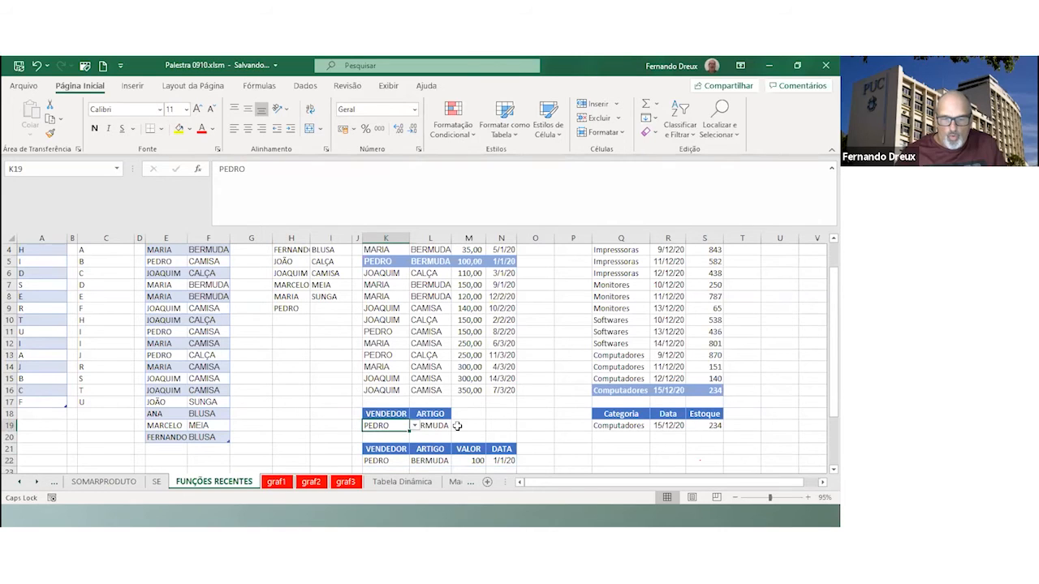
{"action": "left_click", "coordinate": [424, 427]}
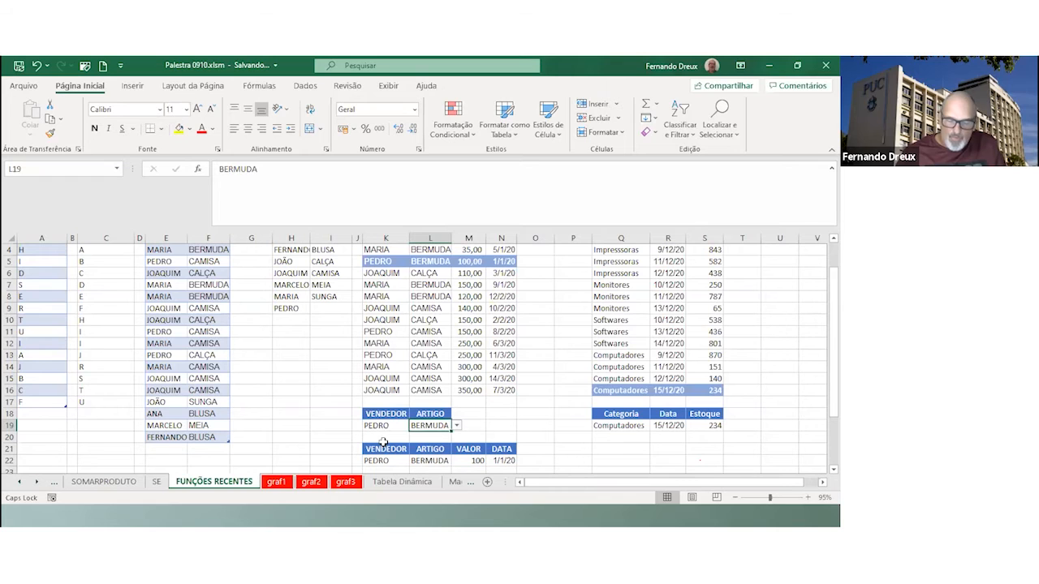
Examine the PROCX example, from the Categoria, Data and Estoque table to the PROCX formula in R19
{"action": "left_click", "coordinate": [822, 483]}
{"action": "left_click", "coordinate": [822, 482]}
{"action": "left_click", "coordinate": [822, 483]}
{"action": "left_click", "coordinate": [822, 483]}
{"action": "scroll", "coordinate": [673, 370], "scroll_direction": "up", "scroll_amount": 1}
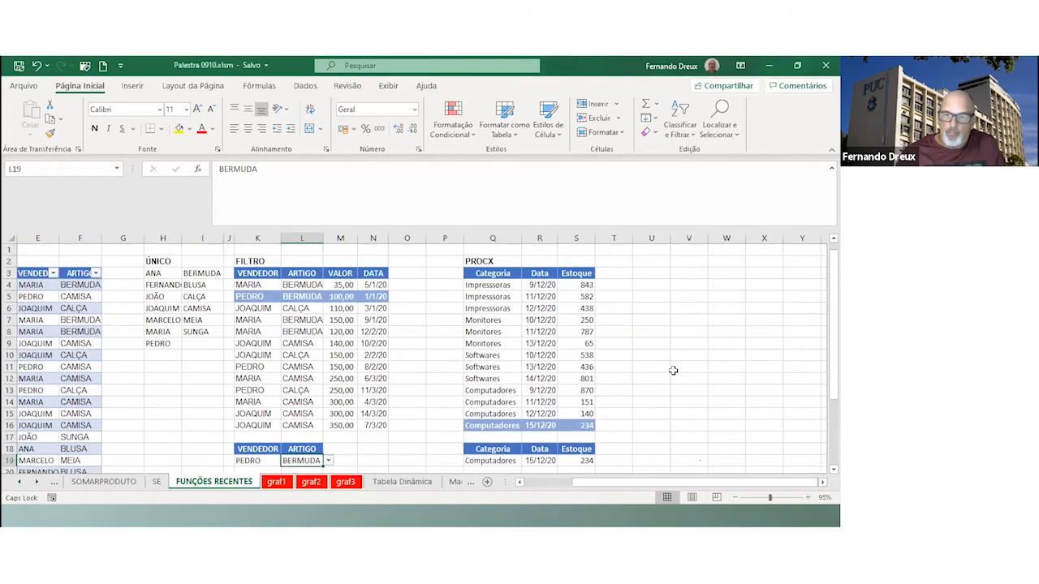
{"action": "left_click", "coordinate": [496, 261]}
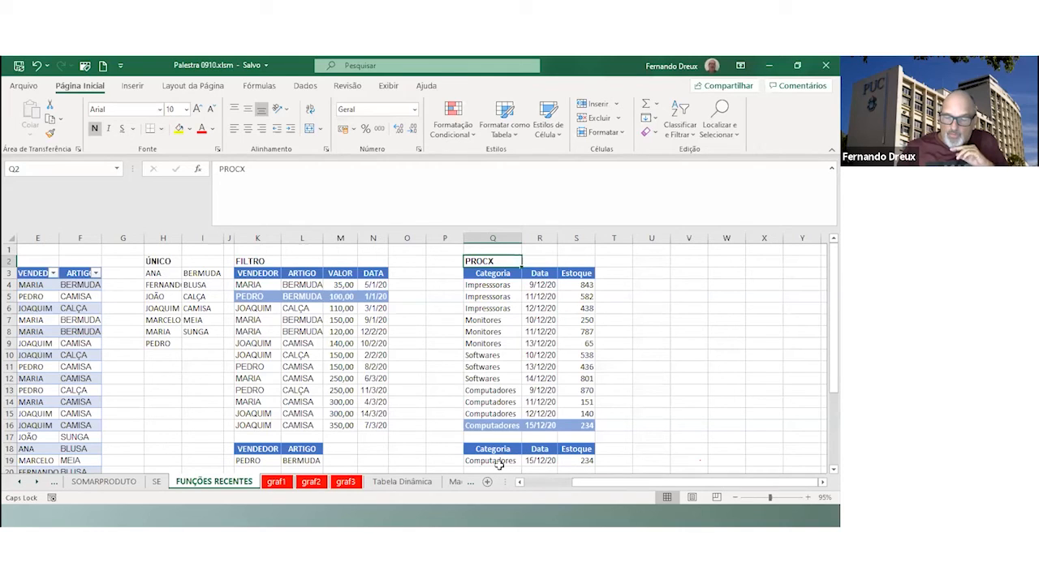
{"action": "left_click", "coordinate": [485, 286]}
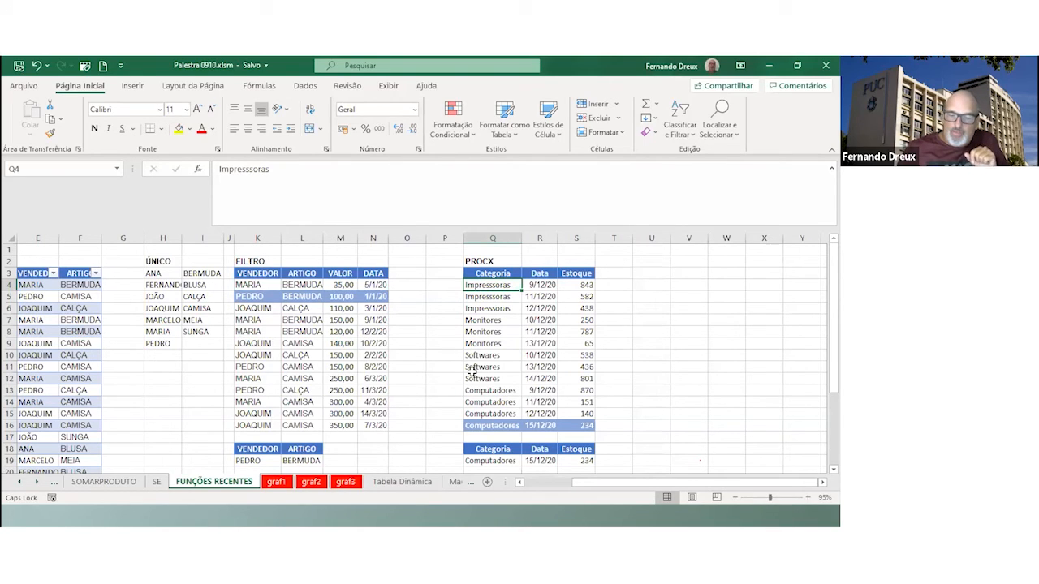
{"action": "left_click", "coordinate": [541, 460]}
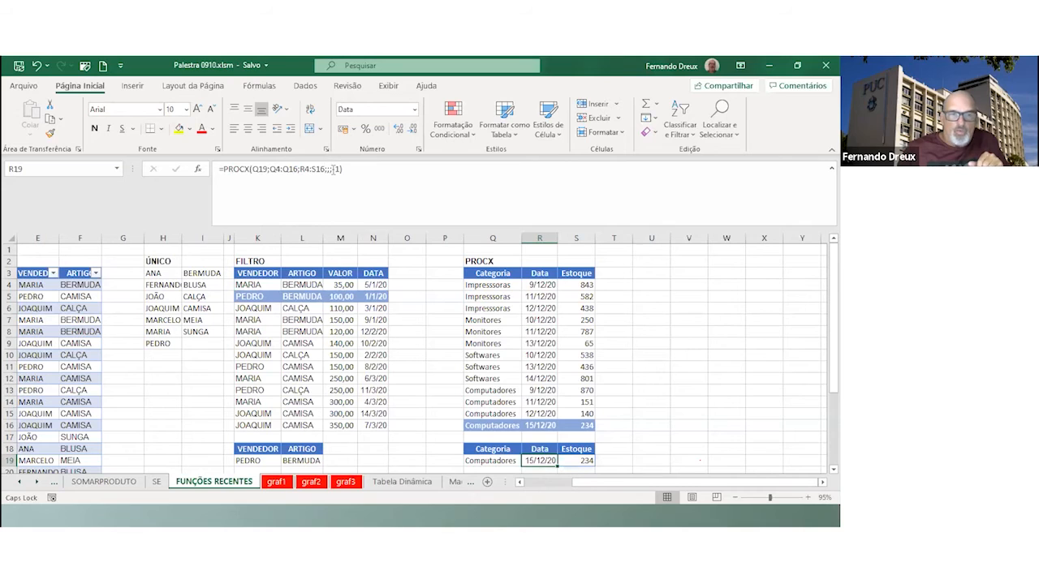
Pick Computadores again as the Categoria in Q19 and select that category's first stock row, Q13:S13
{"action": "left_click", "coordinate": [489, 461]}
{"action": "left_click", "coordinate": [526, 460]}
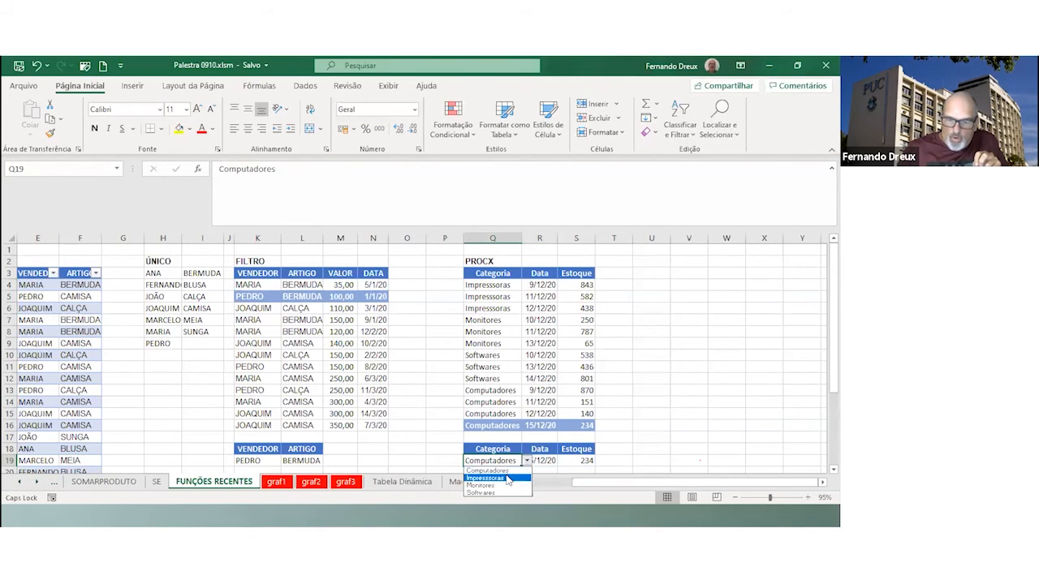
{"action": "left_click", "coordinate": [496, 470]}
{"action": "left_click_drag", "start_coordinate": [484, 390], "coordinate": [581, 391]}
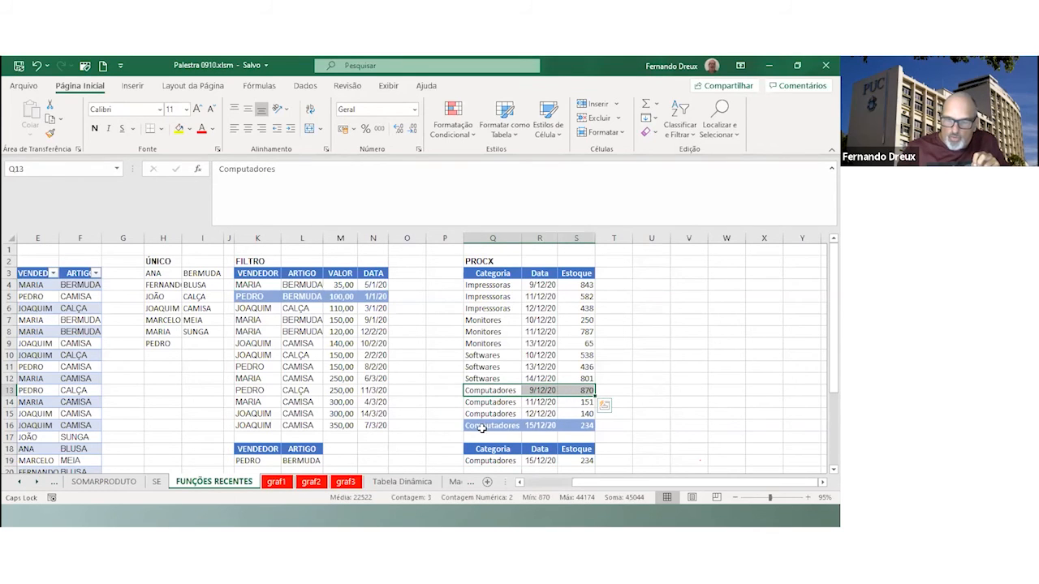
Set the Categoria criterion in Q19 to Impresssoras
{"action": "left_click", "coordinate": [514, 463]}
{"action": "left_click", "coordinate": [527, 460]}
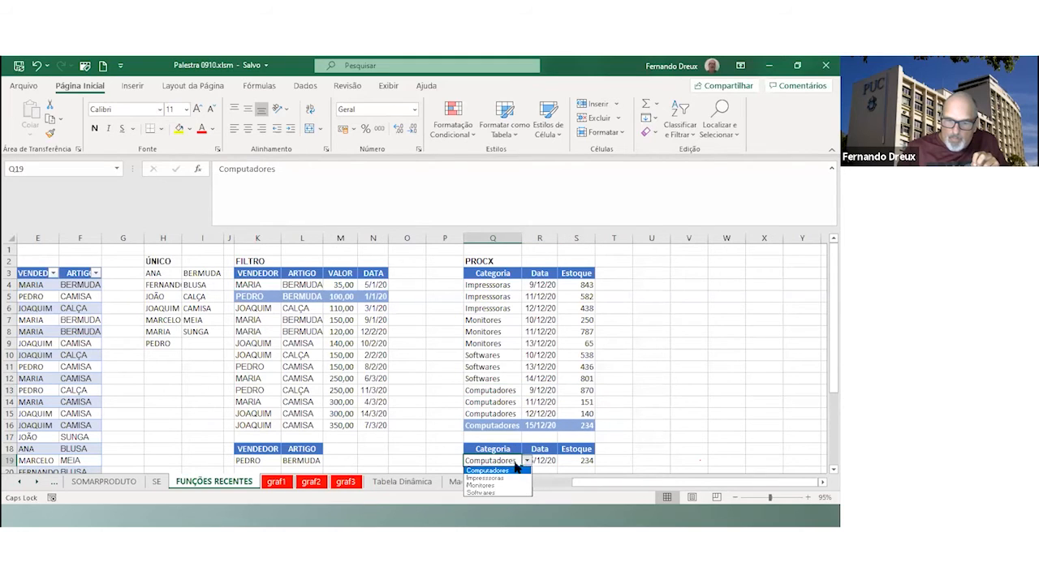
{"action": "left_click", "coordinate": [491, 470]}
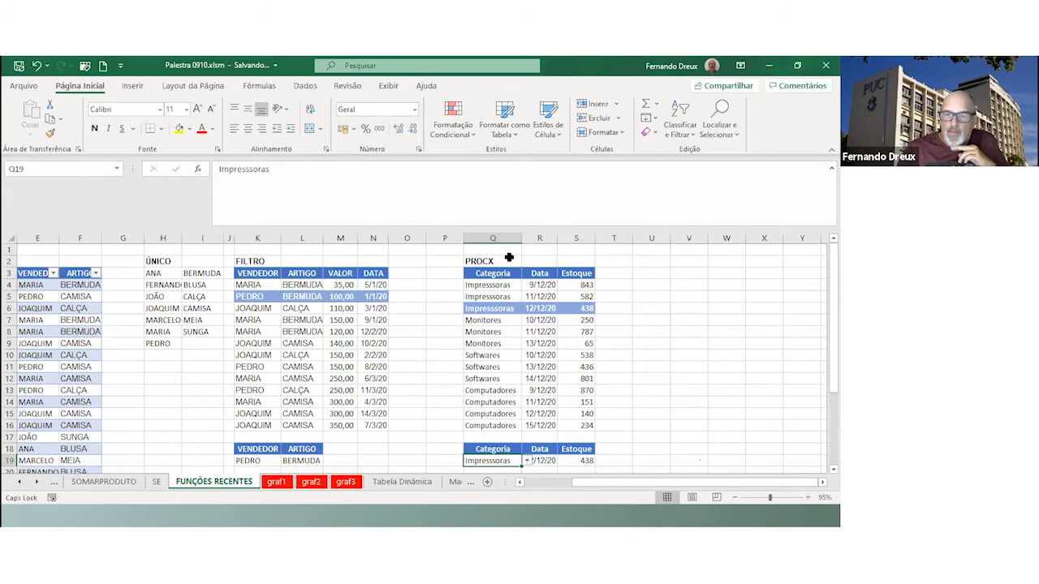
Open the graf1 sheet and recalculate it three times to watch both Relatório de Vendas charts update
{"action": "left_click", "coordinate": [276, 482]}
{"action": "scroll", "coordinate": [387, 425], "scroll_direction": "down", "scroll_amount": 1}
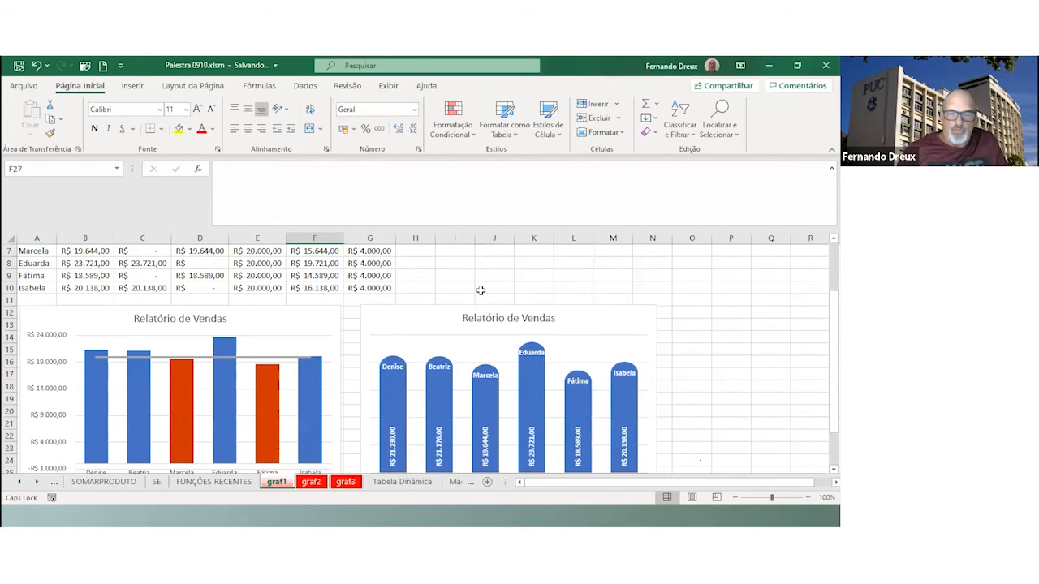
{"action": "scroll", "coordinate": [480, 292], "scroll_direction": "down", "scroll_amount": 1}
{"action": "left_click", "coordinate": [442, 460]}
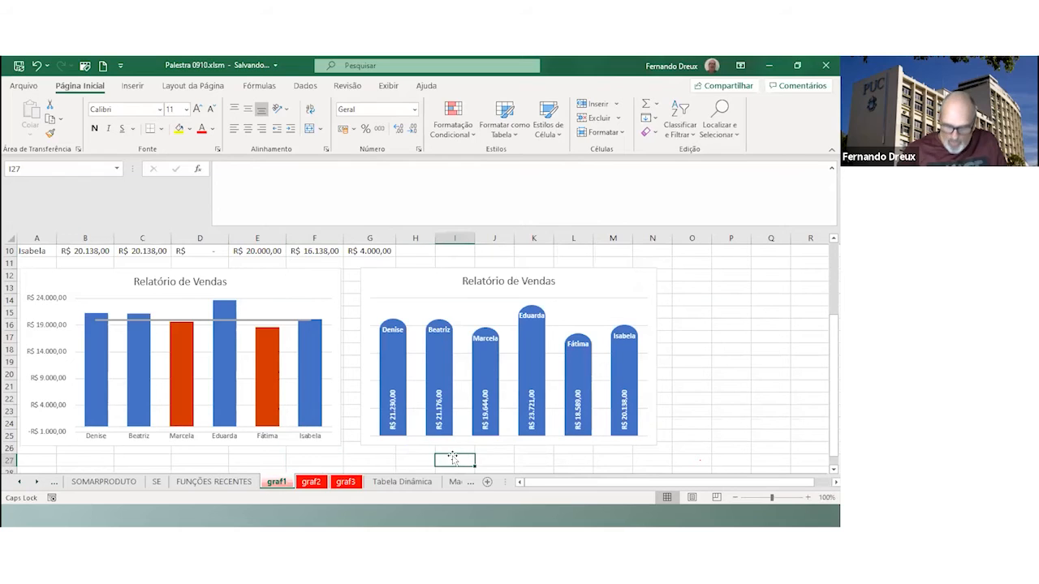
{"action": "key", "text": "F9"}
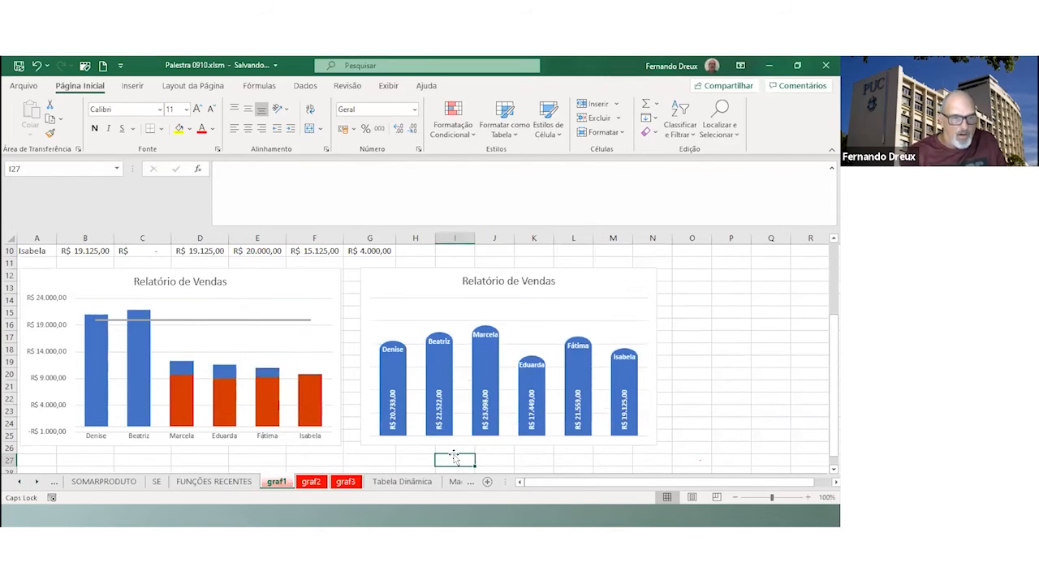
{"action": "key", "text": "F9"}
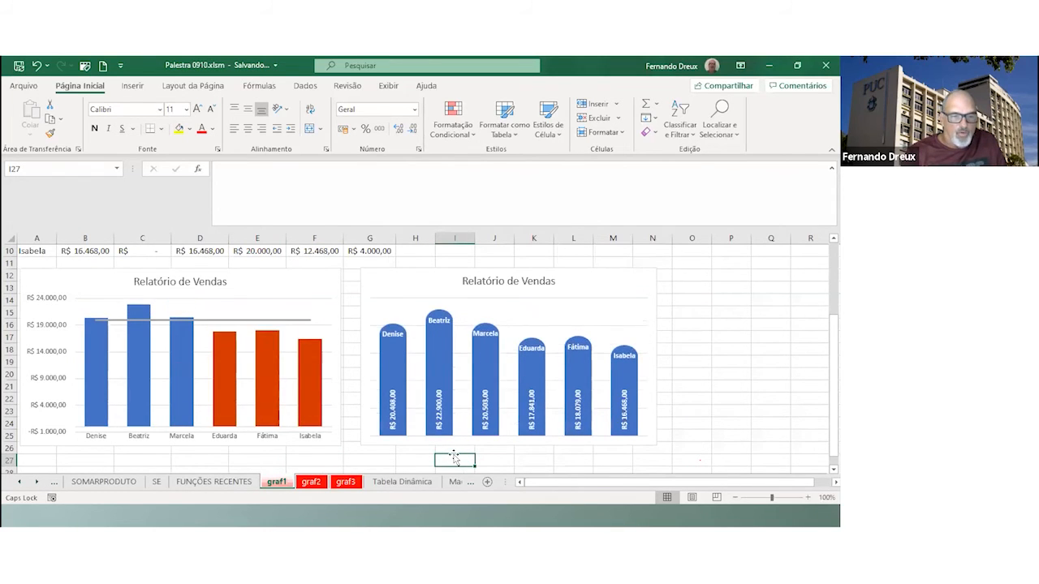
{"action": "key", "text": "F9"}
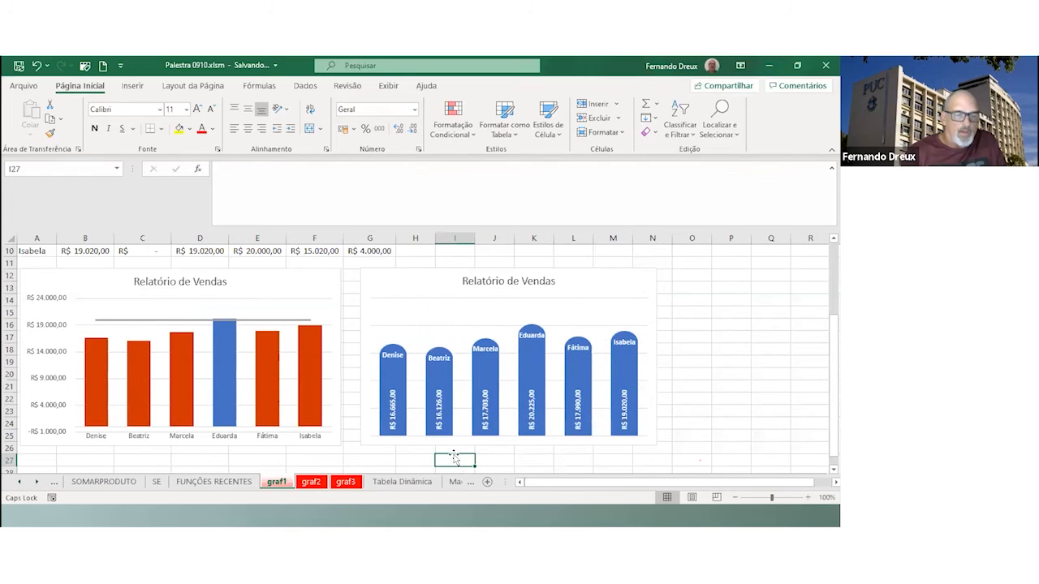
Examine the ALEATÓRIOENTRE formula in B5 and select the Valor figures in B5:B10
{"action": "scroll", "coordinate": [441, 349], "scroll_direction": "up", "scroll_amount": 3}
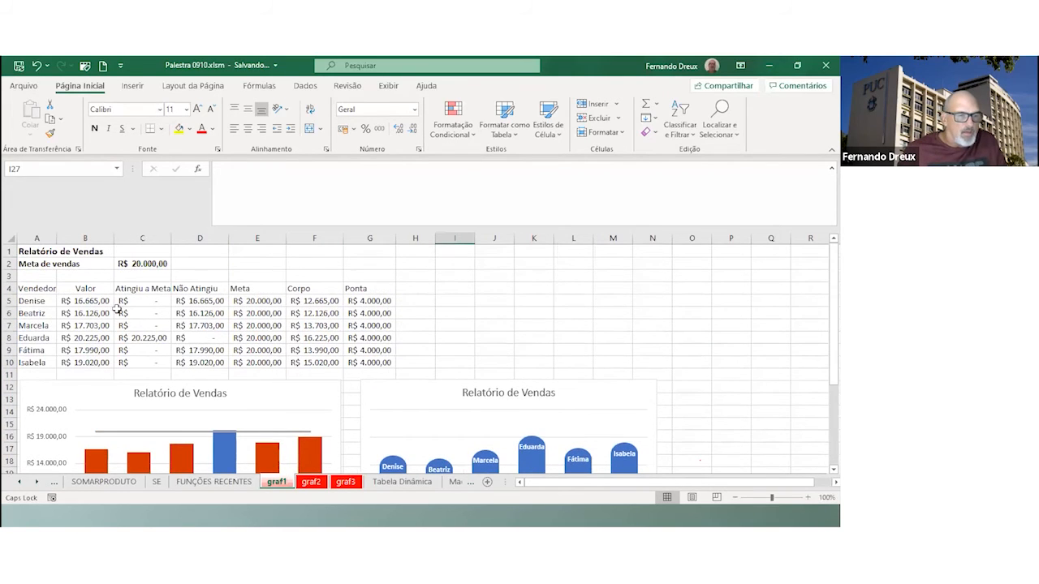
{"action": "left_click", "coordinate": [143, 301]}
{"action": "left_click", "coordinate": [90, 301]}
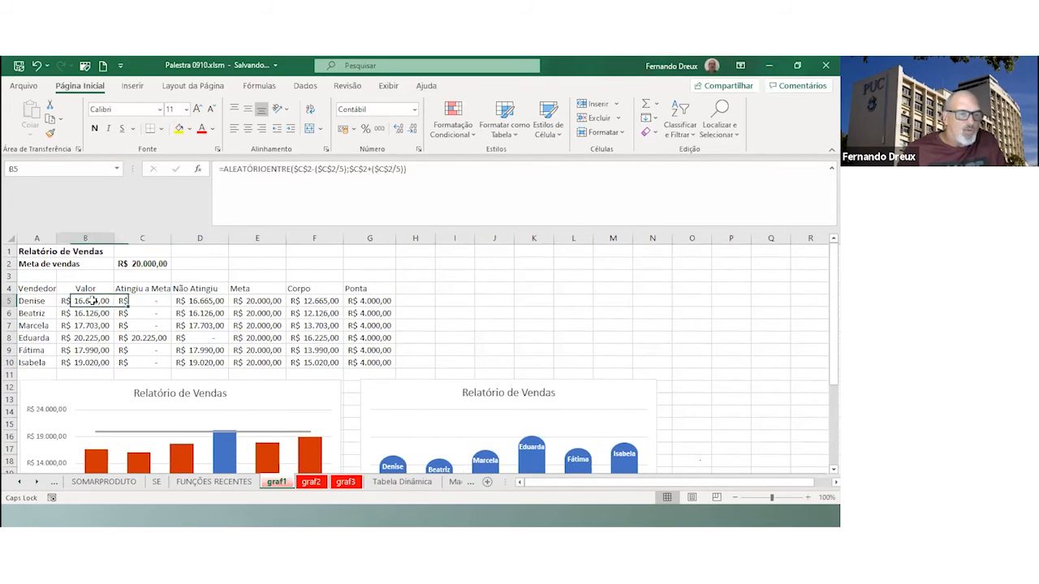
{"action": "left_click_drag", "start_coordinate": [89, 301], "coordinate": [89, 362]}
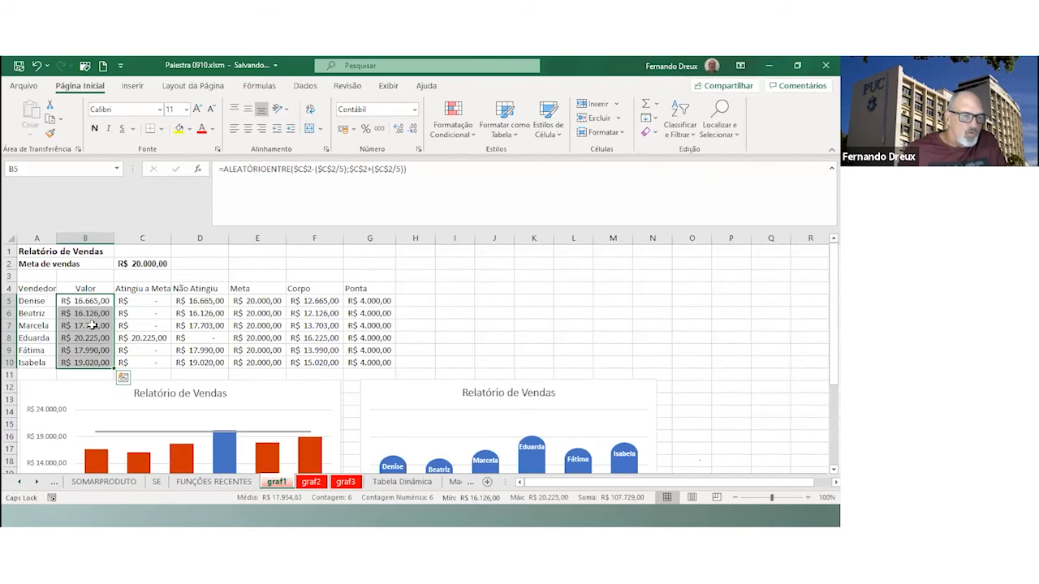
Recalculate the graf1 sheet seven times to renew the random Valor figures and compare the charts with the Meta line
{"action": "left_click", "coordinate": [429, 275]}
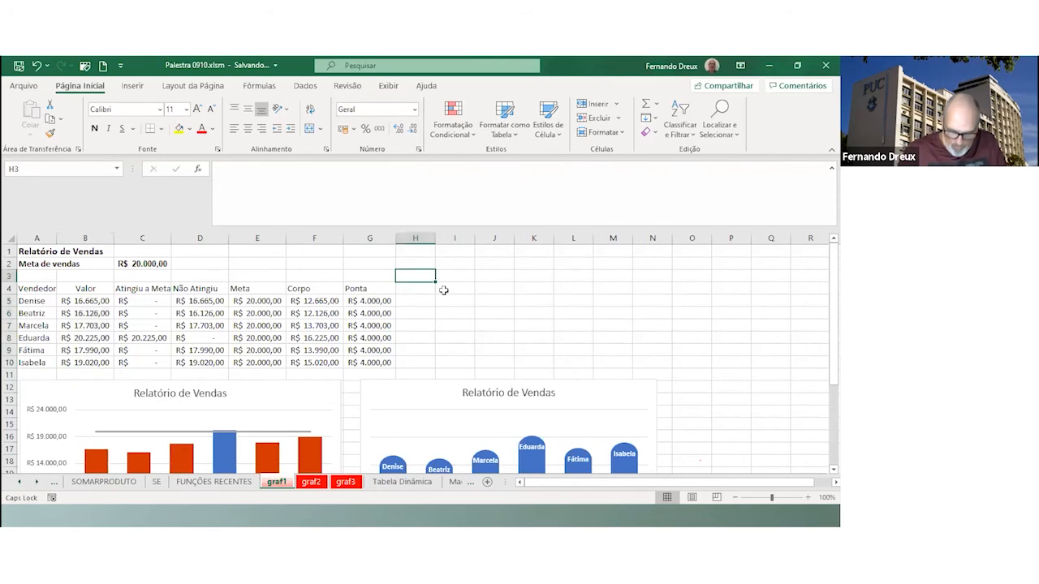
{"action": "key", "text": "F9"}
{"action": "key", "text": "F9"}
{"action": "key", "text": "F9"}
{"action": "key", "text": "F9"}
{"action": "key", "text": "F9"}
{"action": "key", "text": "F9"}
{"action": "key", "text": "F9"}
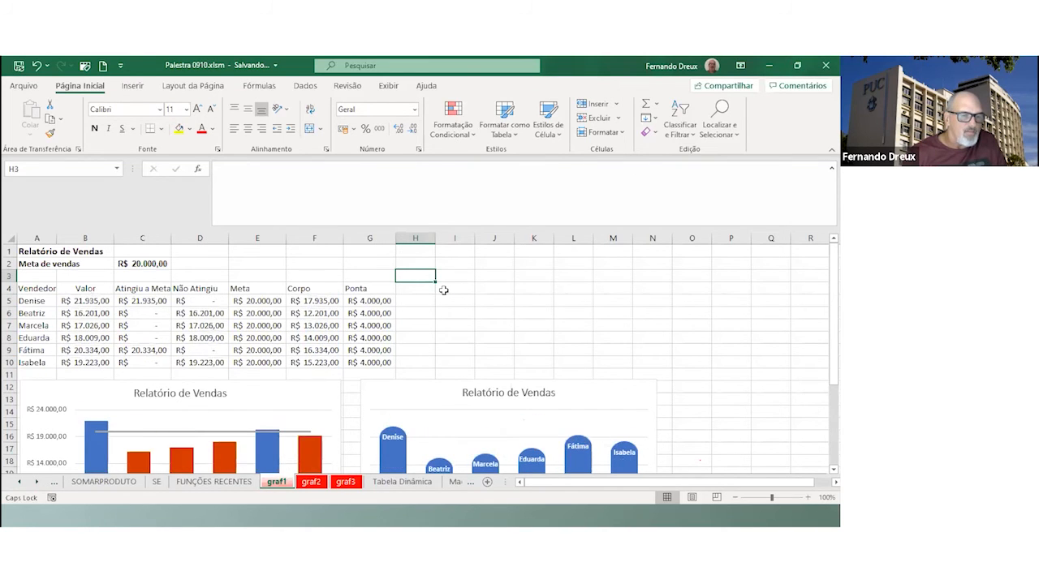
{"action": "scroll", "coordinate": [145, 426], "scroll_direction": "down", "scroll_amount": 2}
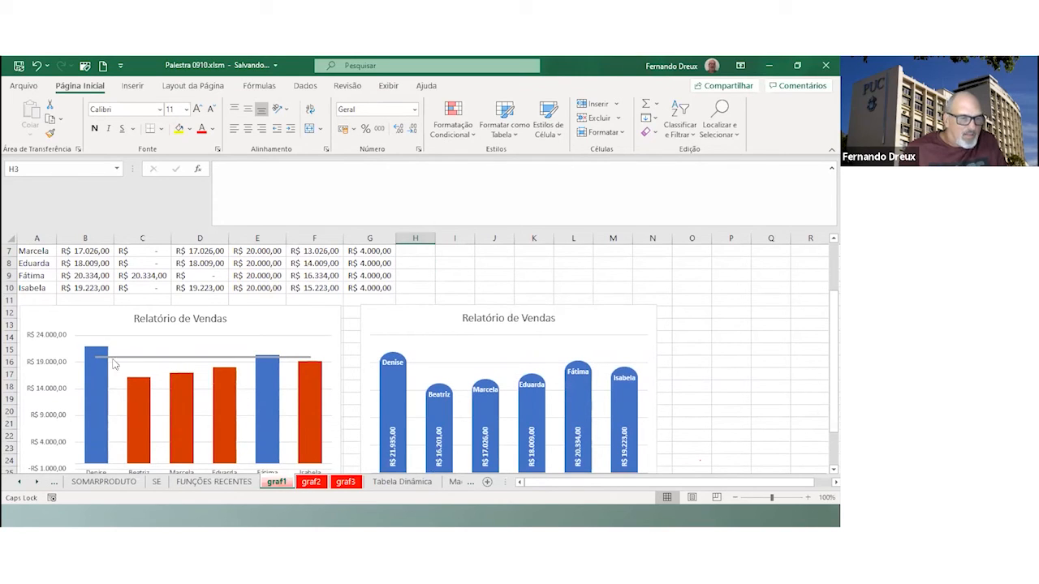
Examine the sales table, the Meta line and the source ranges of the two series forming the rounded-column Relatório de Vendas chart
{"action": "scroll", "coordinate": [233, 329], "scroll_direction": "up", "scroll_amount": 2}
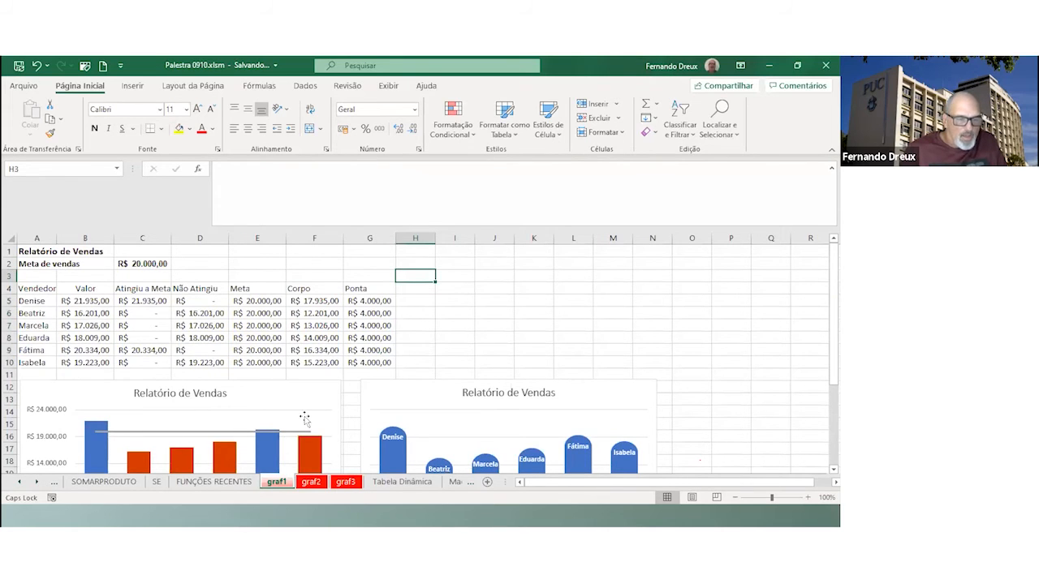
{"action": "scroll", "coordinate": [305, 420], "scroll_direction": "down", "scroll_amount": 1}
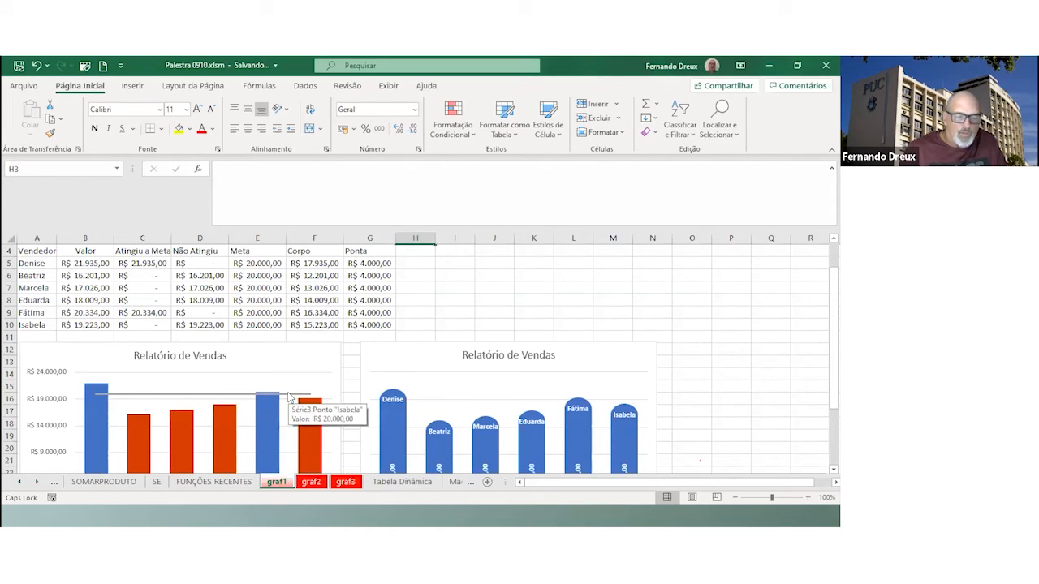
{"action": "scroll", "coordinate": [486, 294], "scroll_direction": "down", "scroll_amount": 2}
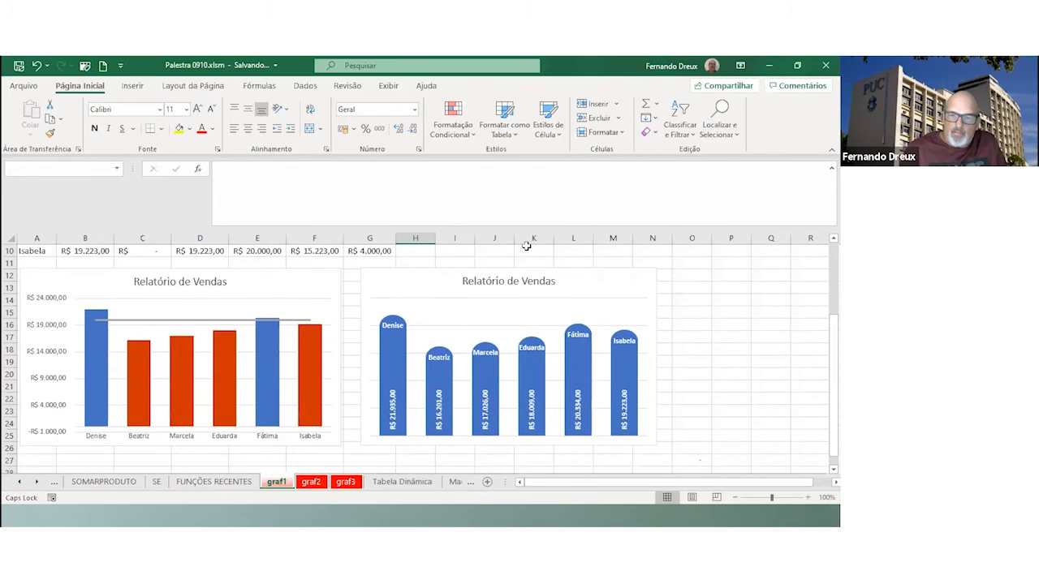
{"action": "left_click", "coordinate": [398, 361]}
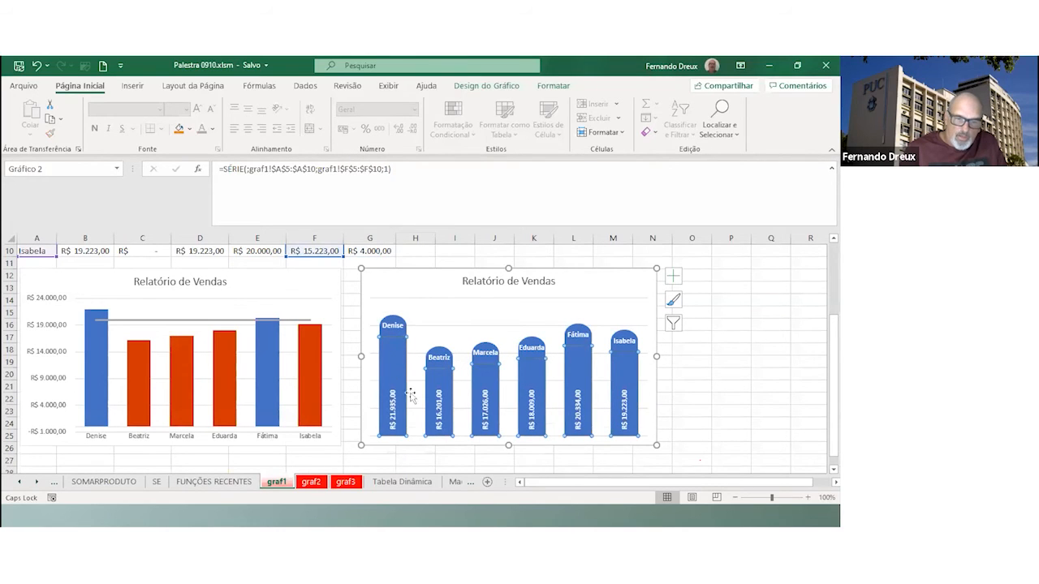
{"action": "left_click", "coordinate": [396, 334]}
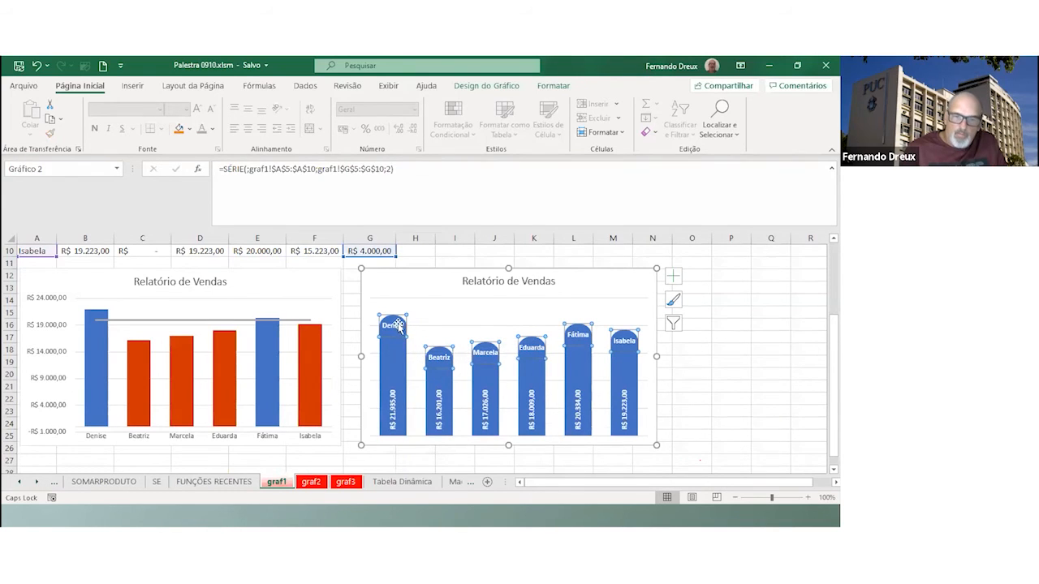
{"action": "scroll", "coordinate": [441, 287], "scroll_direction": "up", "scroll_amount": 1}
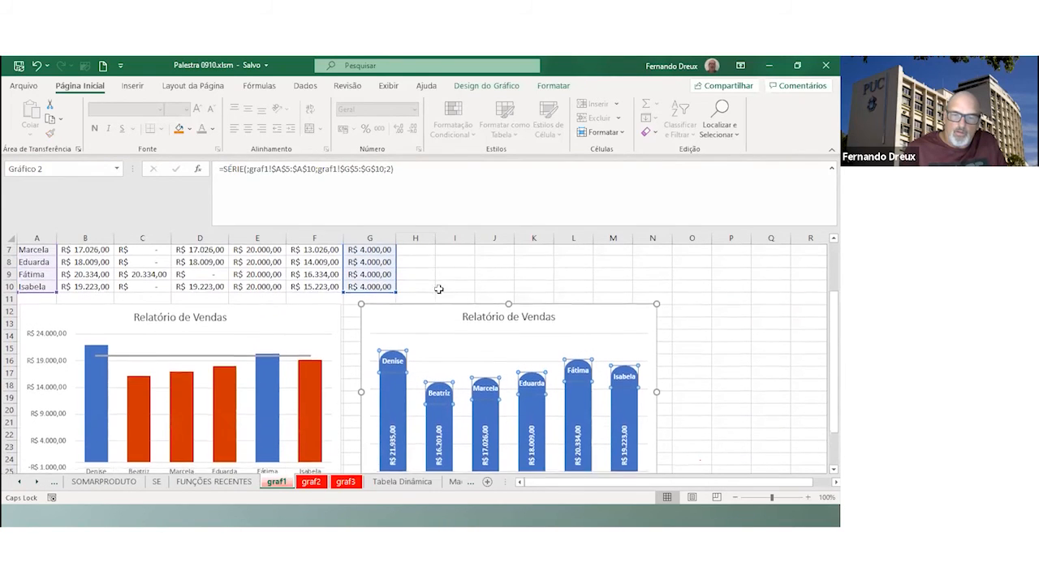
Deselect the chart and recalculate the graf1 sheet twelve times to renew the random sales figures in both charts
{"action": "left_click", "coordinate": [453, 279]}
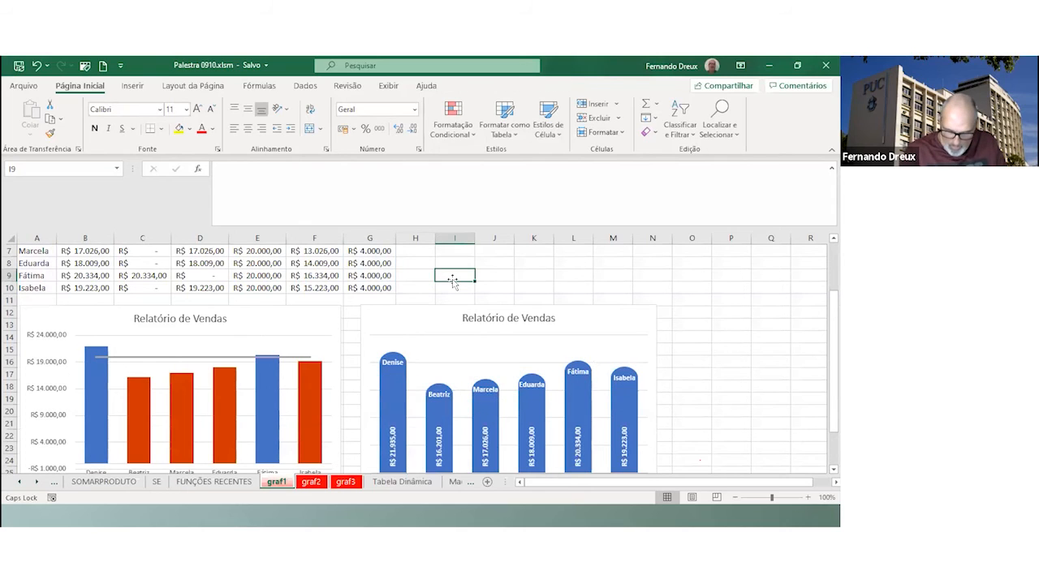
{"action": "key", "text": "F9"}
{"action": "key", "text": "F9"}
{"action": "key", "text": "F9"}
{"action": "key", "text": "F9"}
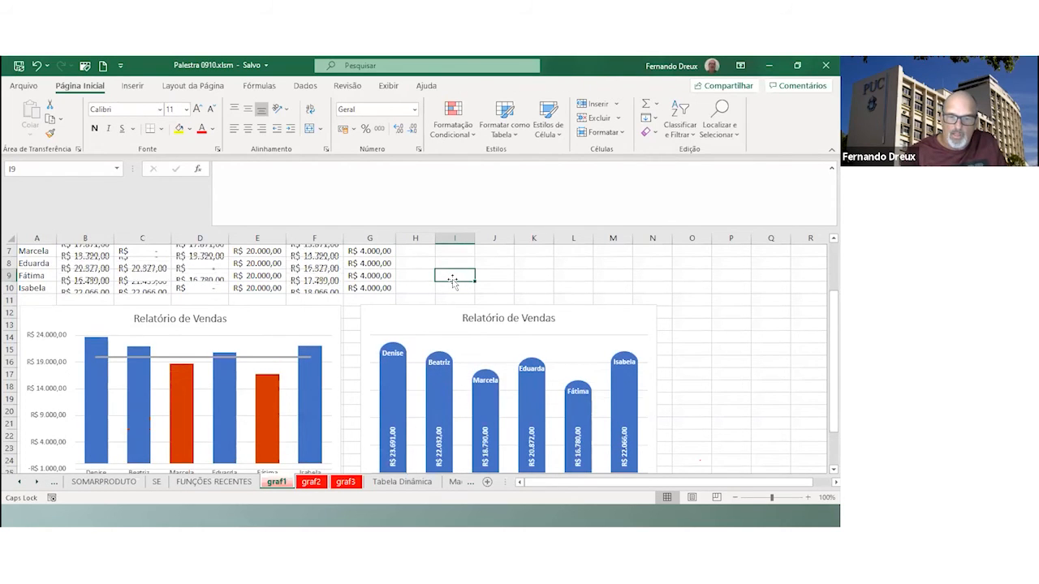
{"action": "key", "text": "F9"}
{"action": "key", "text": "F9"}
{"action": "key", "text": "F9"}
{"action": "key", "text": "F9"}
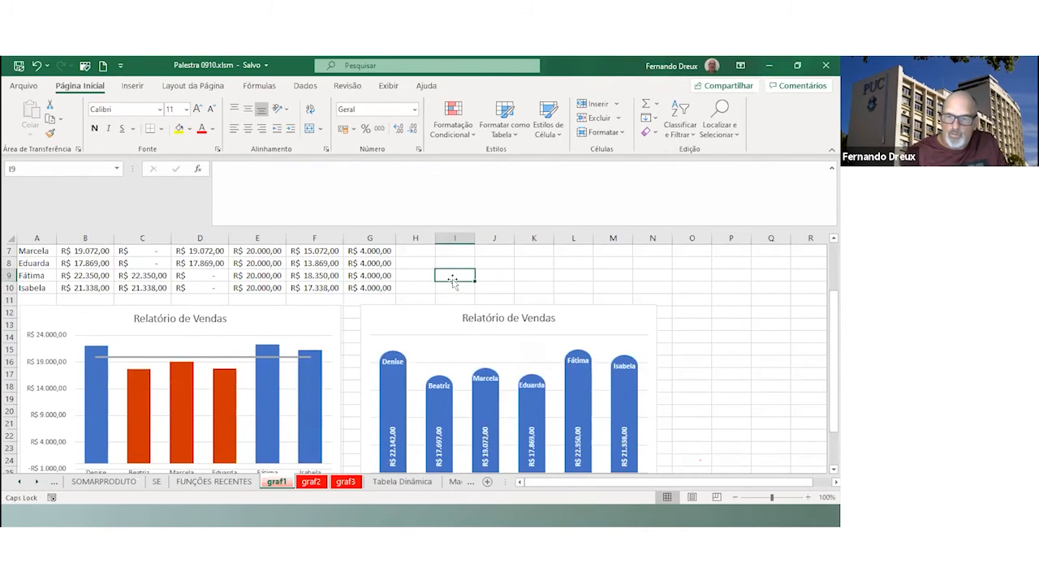
{"action": "key", "text": "F9"}
{"action": "key", "text": "F9"}
{"action": "key", "text": "F9"}
{"action": "key", "text": "F9"}
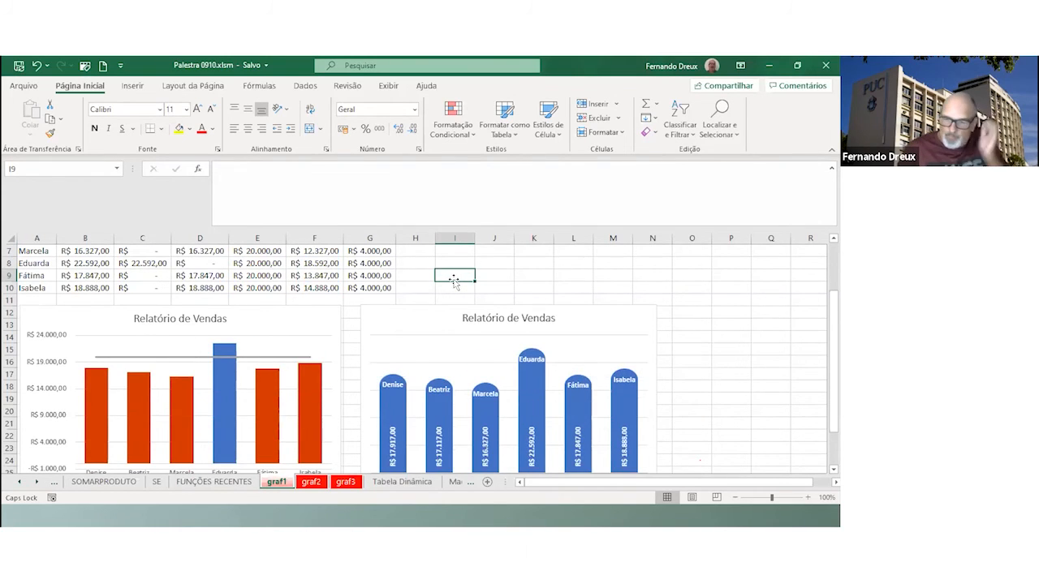
Open the graf2 sheet and set the Selecione o Produto cell C12 to Produto A
{"action": "left_click", "coordinate": [314, 483]}
{"action": "scroll", "coordinate": [399, 398], "scroll_direction": "up", "scroll_amount": 1}
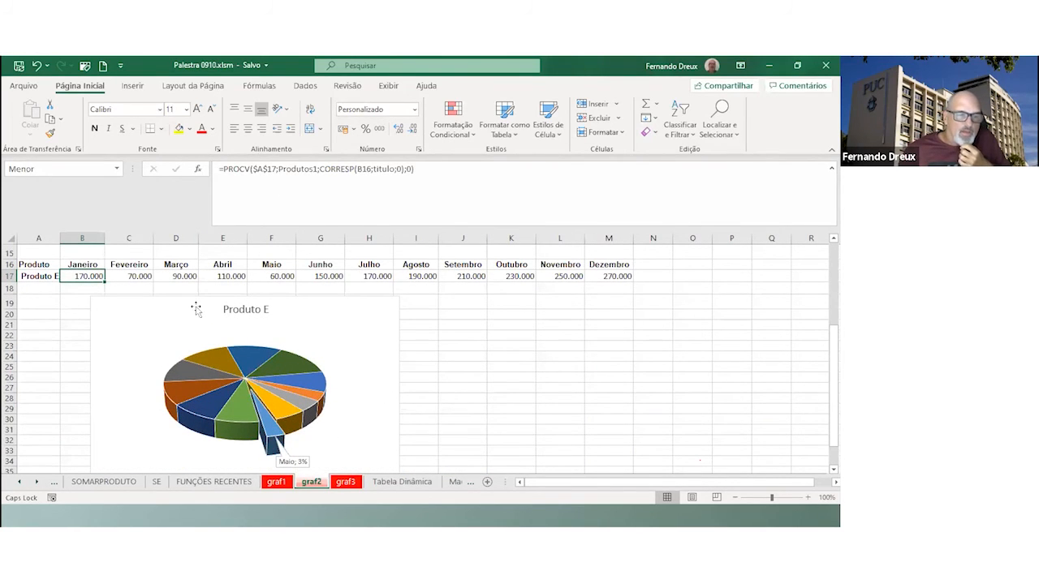
{"action": "scroll", "coordinate": [195, 306], "scroll_direction": "up", "scroll_amount": 1}
{"action": "left_click", "coordinate": [133, 260]}
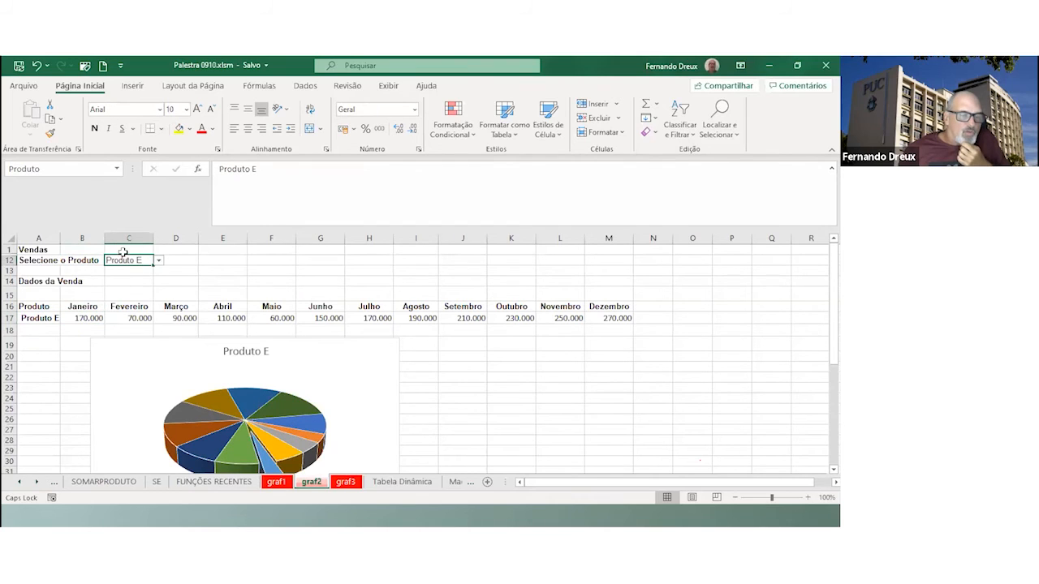
{"action": "left_click", "coordinate": [159, 261]}
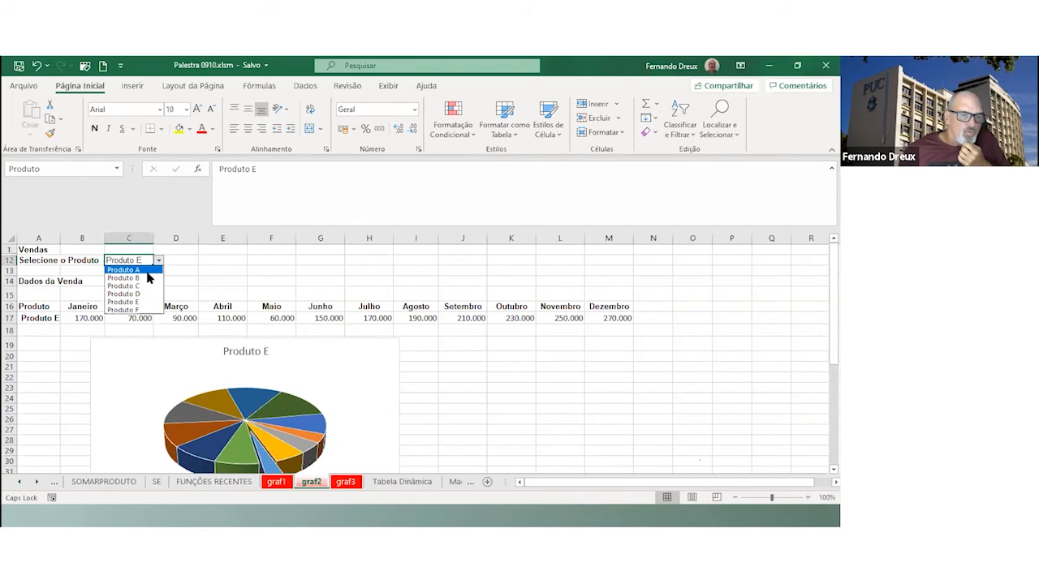
{"action": "left_click", "coordinate": [130, 269]}
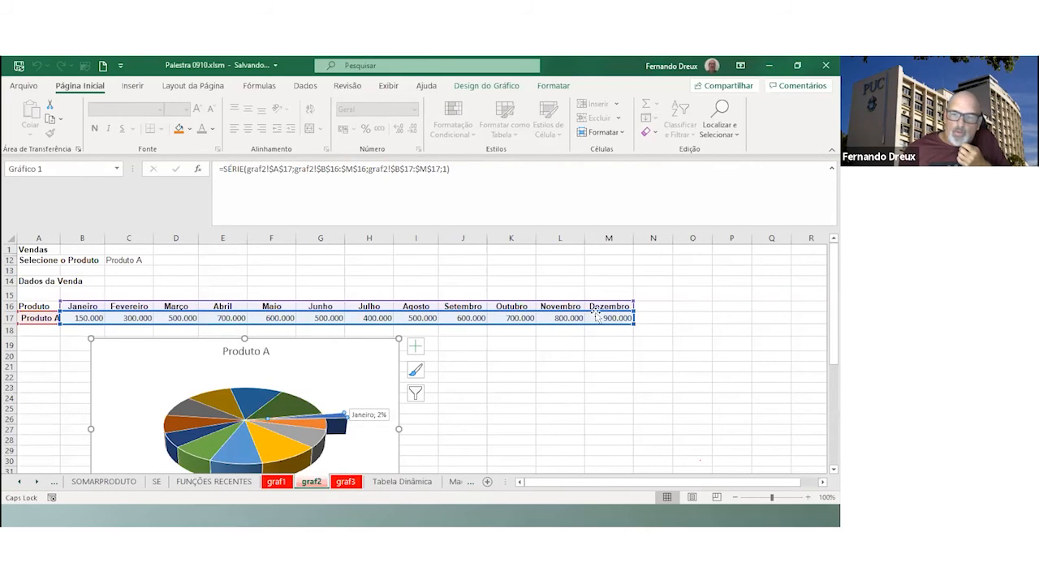
Switch the product selection in C12 to Produto B to update the pie chart
{"action": "scroll", "coordinate": [299, 380], "scroll_direction": "down", "scroll_amount": 1}
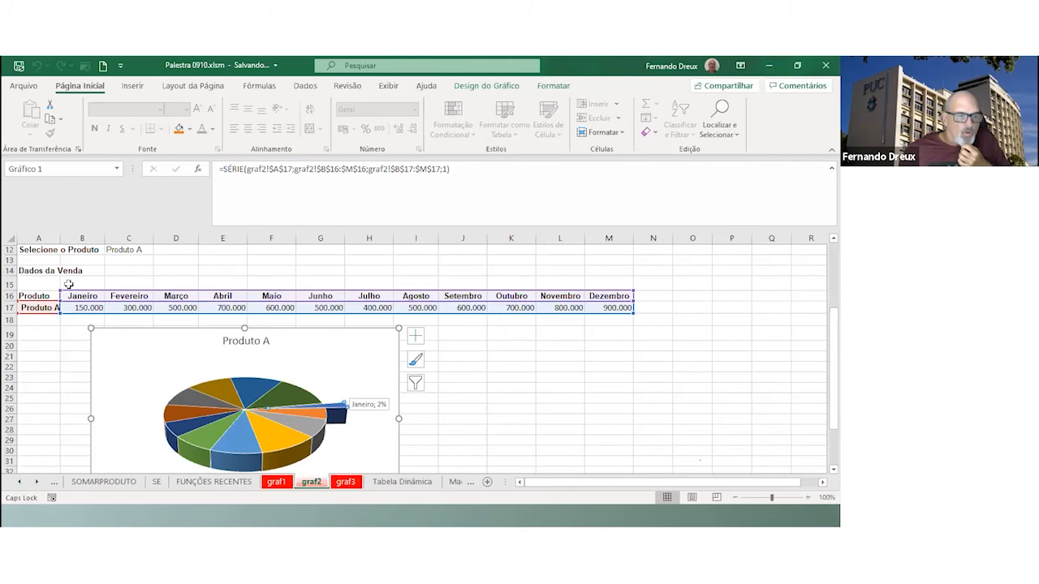
{"action": "left_click", "coordinate": [140, 250]}
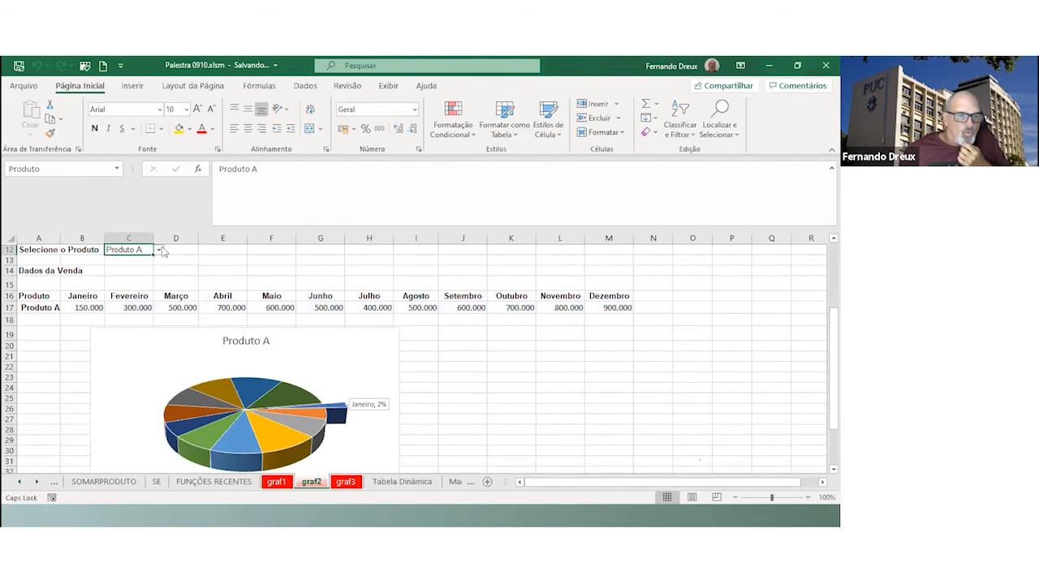
{"action": "left_click", "coordinate": [159, 251]}
{"action": "left_click", "coordinate": [147, 267]}
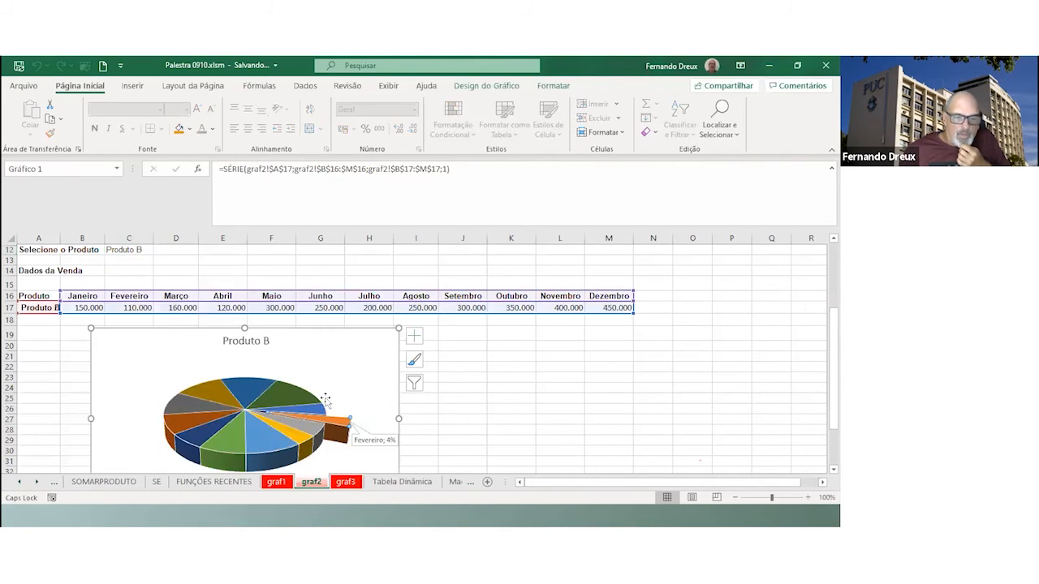
Switch the product selection in C12 to Produto C and inspect the pie chart's exploded and Fevereiro slices
{"action": "left_click", "coordinate": [141, 249]}
{"action": "left_click", "coordinate": [159, 250]}
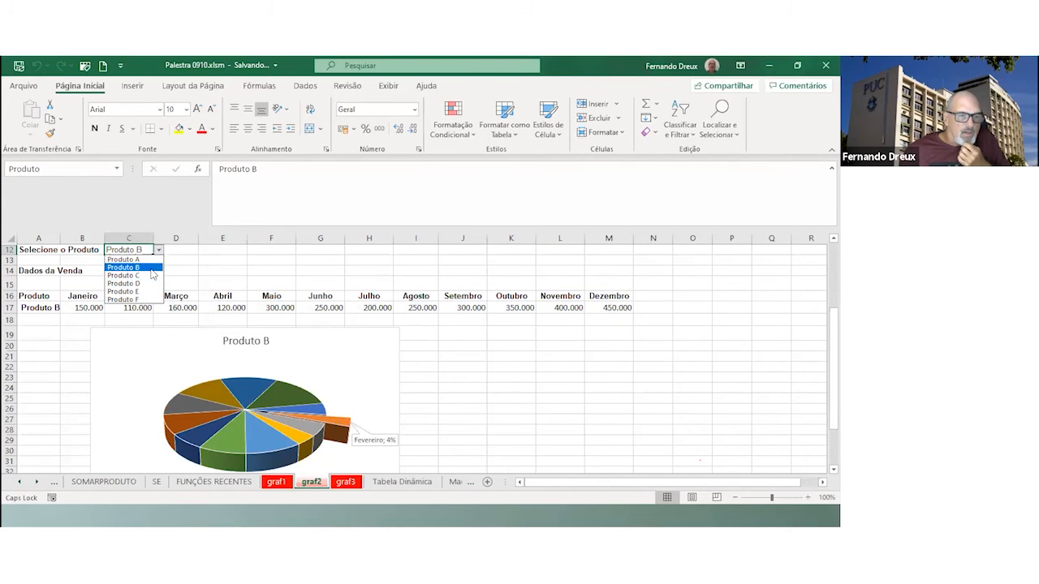
{"action": "left_click", "coordinate": [151, 275]}
{"action": "scroll", "coordinate": [242, 450], "scroll_direction": "down", "scroll_amount": 1}
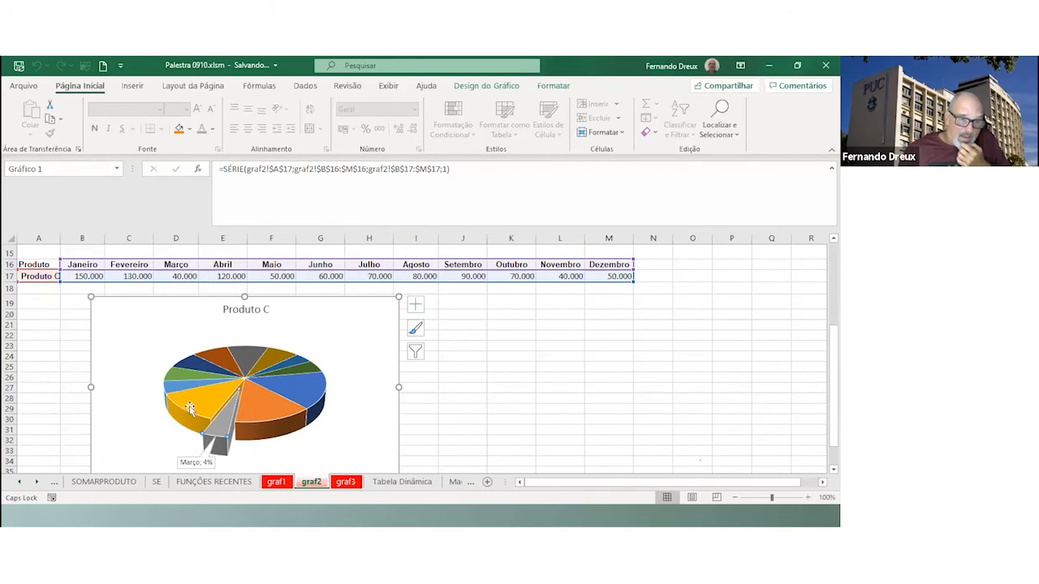
{"action": "scroll", "coordinate": [331, 396], "scroll_direction": "up", "scroll_amount": 1}
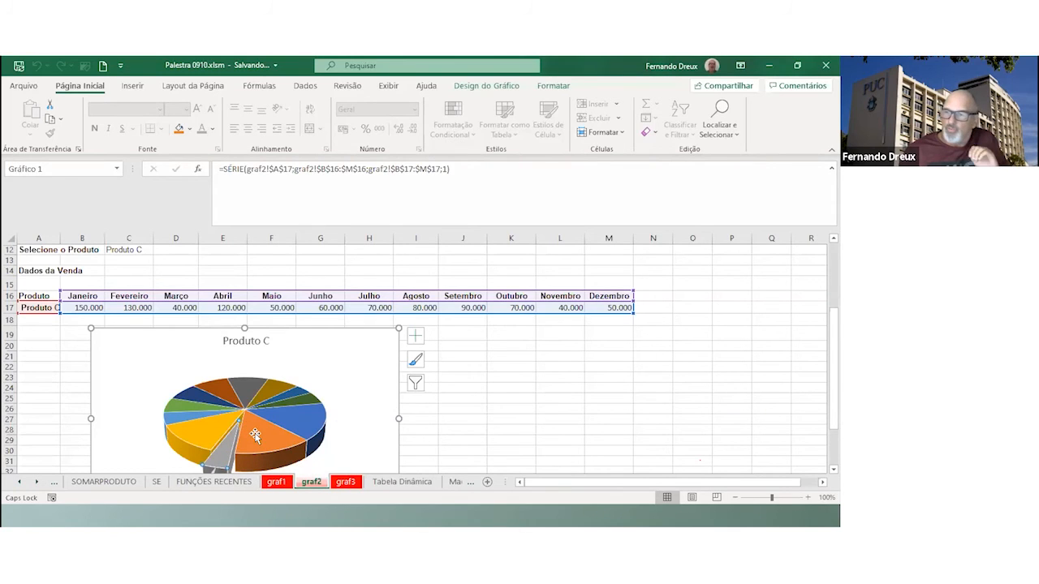
{"action": "mouse_move", "coordinate": [255, 436]}
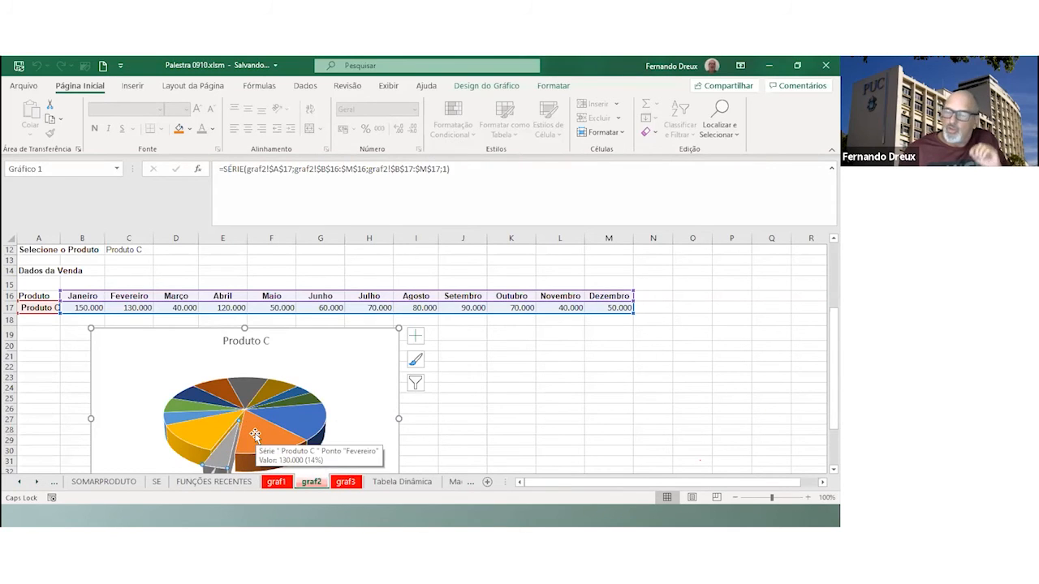
Set the product selection in C12 to Produto D and view the updated pie chart
{"action": "left_click", "coordinate": [144, 250]}
{"action": "left_click", "coordinate": [159, 251]}
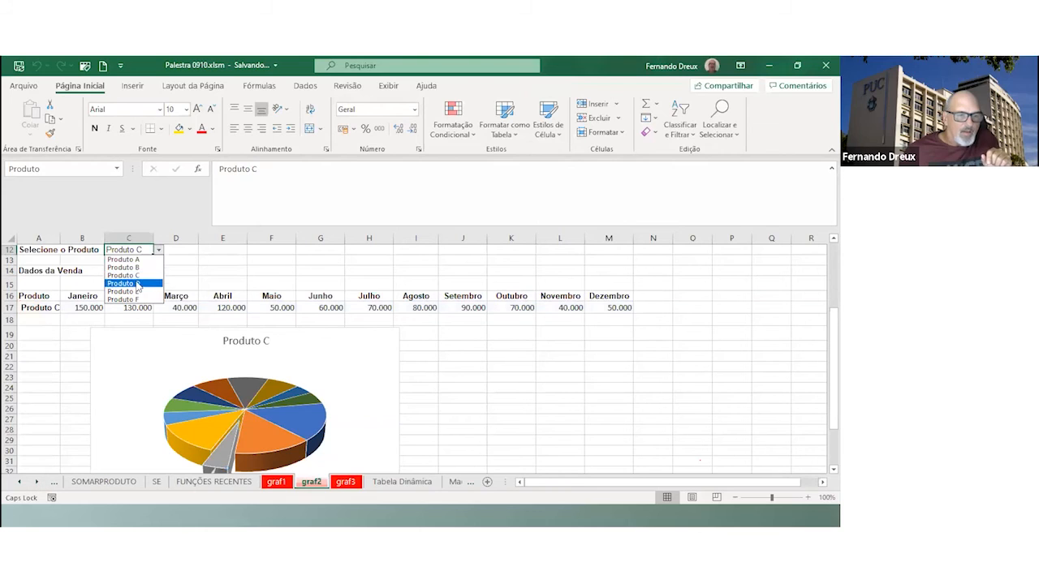
{"action": "left_click", "coordinate": [137, 281]}
{"action": "scroll", "coordinate": [284, 418], "scroll_direction": "down", "scroll_amount": 1}
{"action": "mouse_move", "coordinate": [233, 430]}
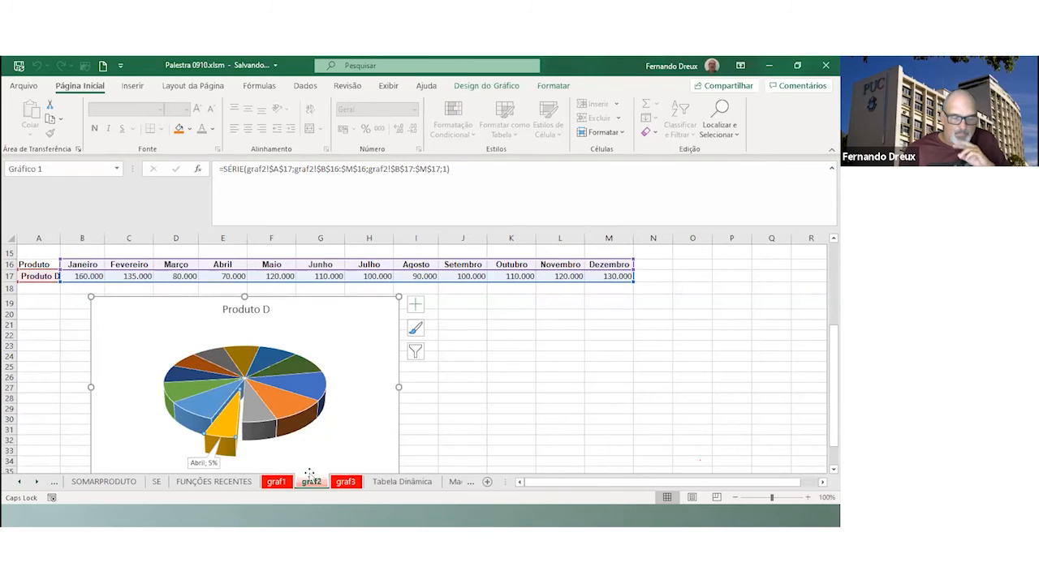
Open the graf3 sheet and move the student grades chart back three students in the Alunos list
{"action": "left_click", "coordinate": [346, 484]}
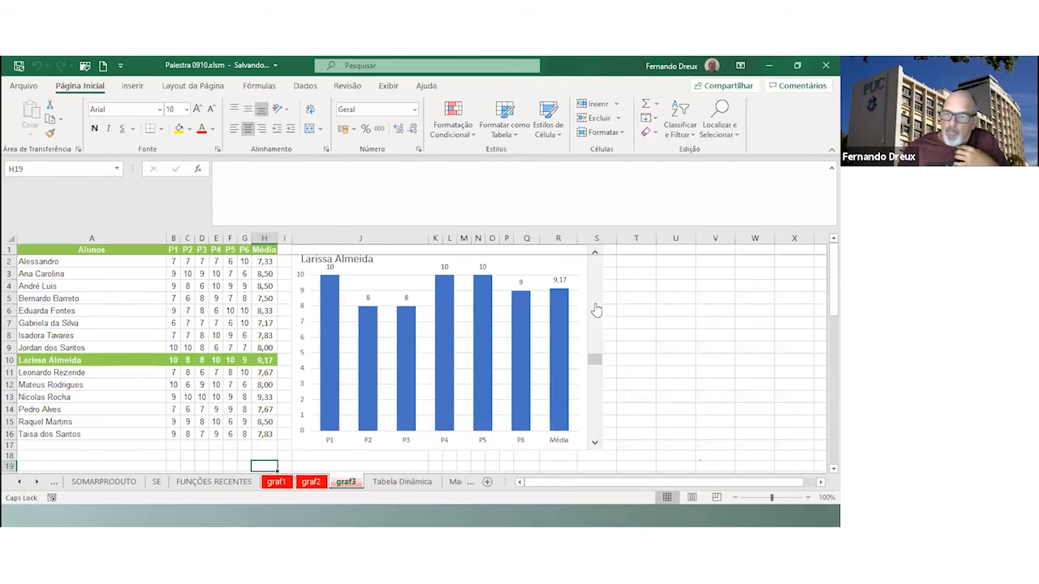
{"action": "left_click", "coordinate": [595, 256]}
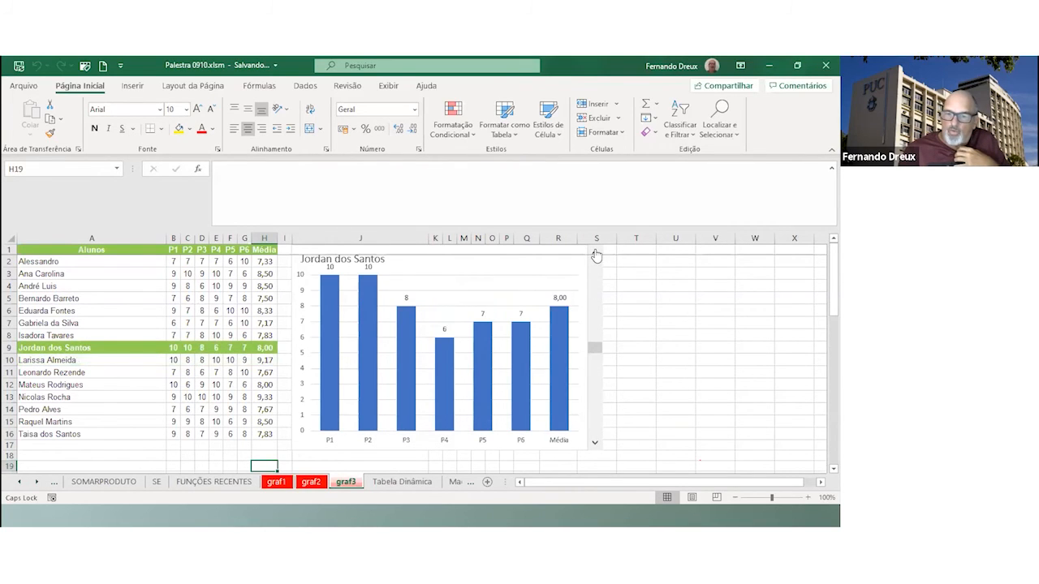
{"action": "left_click", "coordinate": [595, 254]}
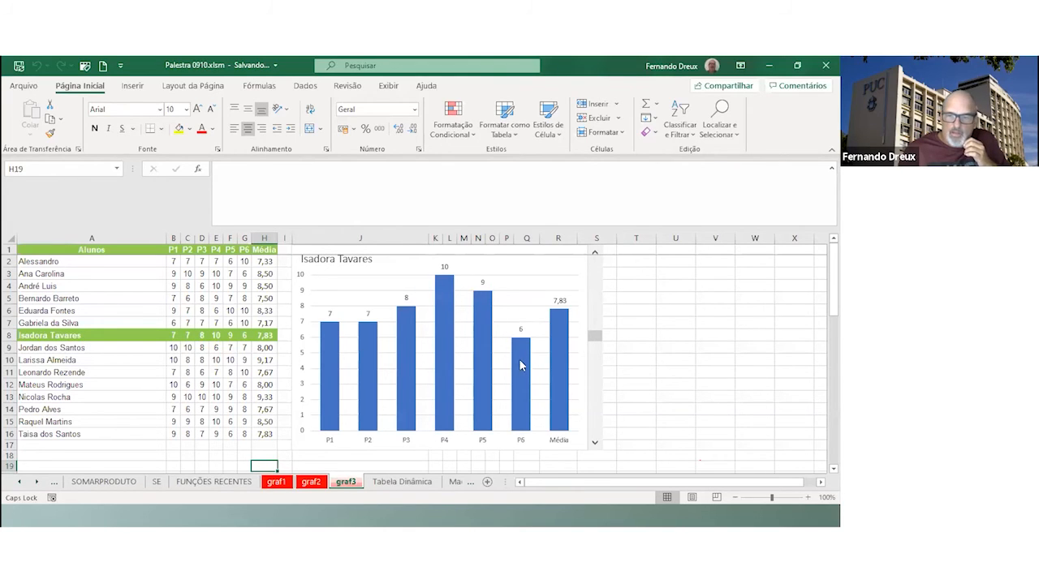
{"action": "left_click", "coordinate": [596, 254]}
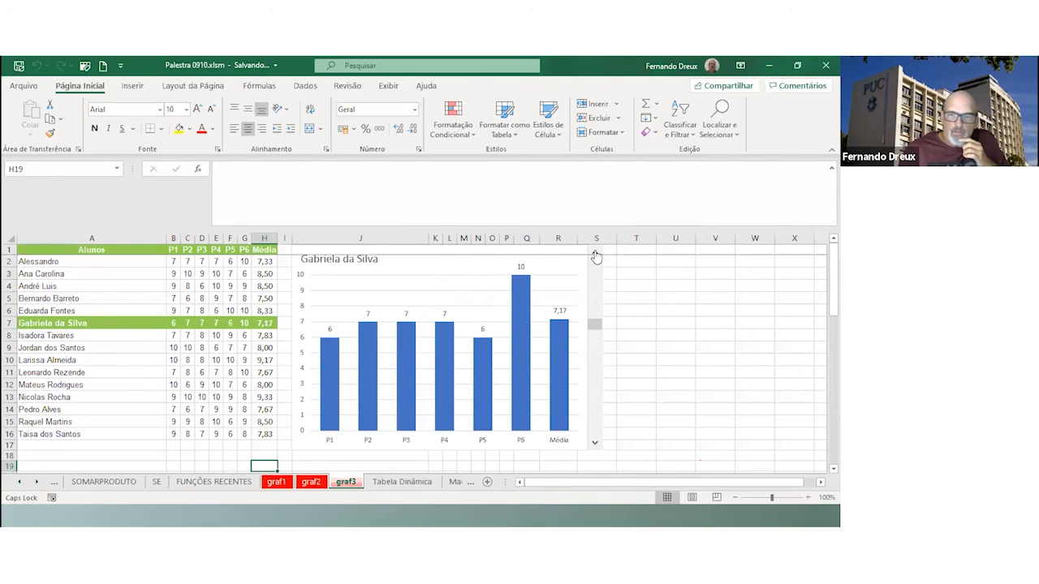
Advance the student grades chart seven students down the Alunos list
{"action": "left_click", "coordinate": [598, 446]}
{"action": "left_click", "coordinate": [597, 445]}
{"action": "left_click", "coordinate": [598, 445]}
{"action": "left_click", "coordinate": [597, 445]}
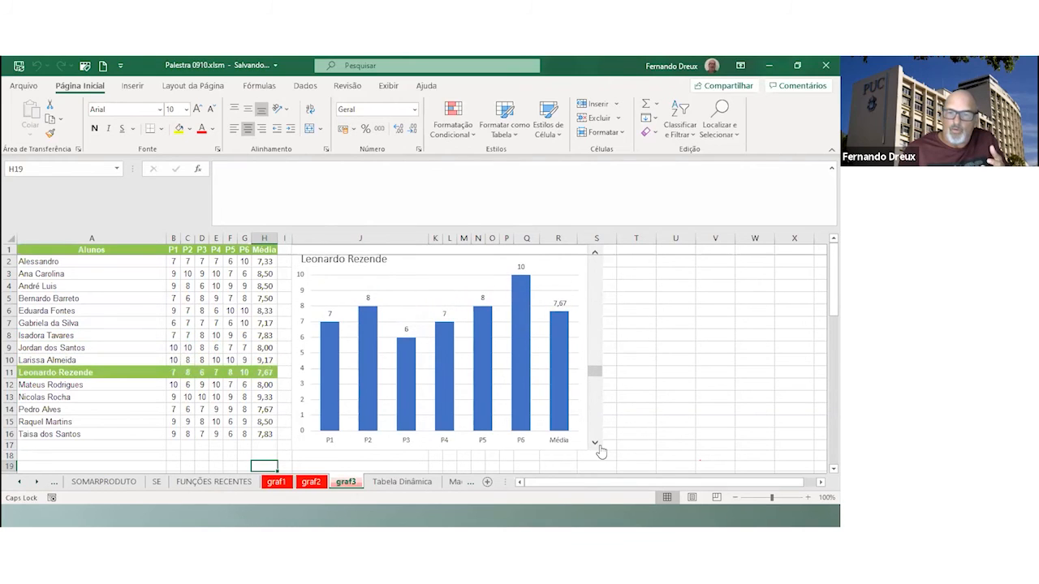
{"action": "left_click", "coordinate": [597, 446]}
{"action": "left_click", "coordinate": [597, 446]}
{"action": "left_click", "coordinate": [598, 446]}
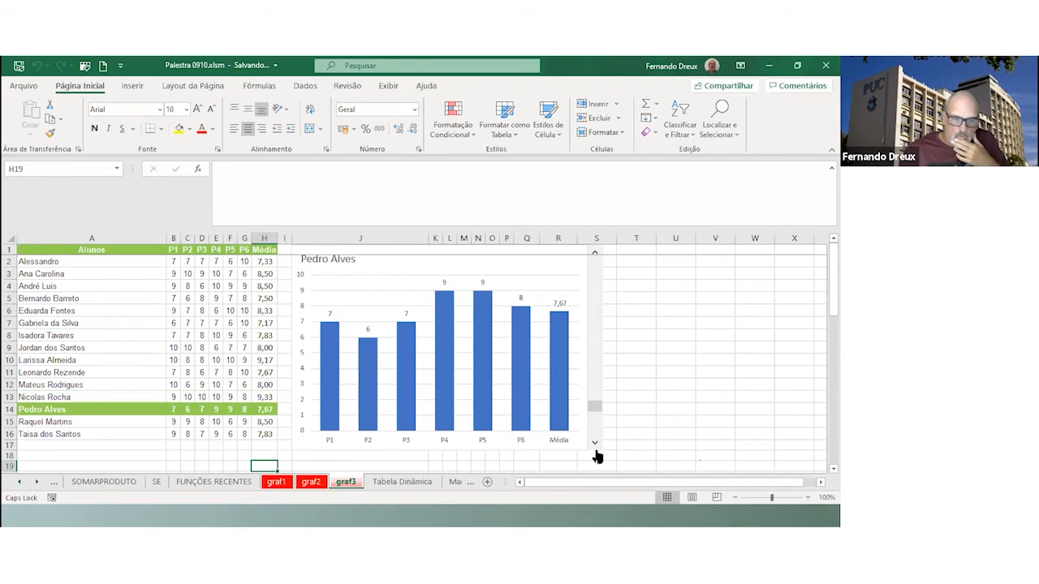
Open the Tabela Dinâmica sheet, show the field list of the category-by-year pivot table, and reposition and lengthen that pane
{"action": "left_click", "coordinate": [397, 483]}
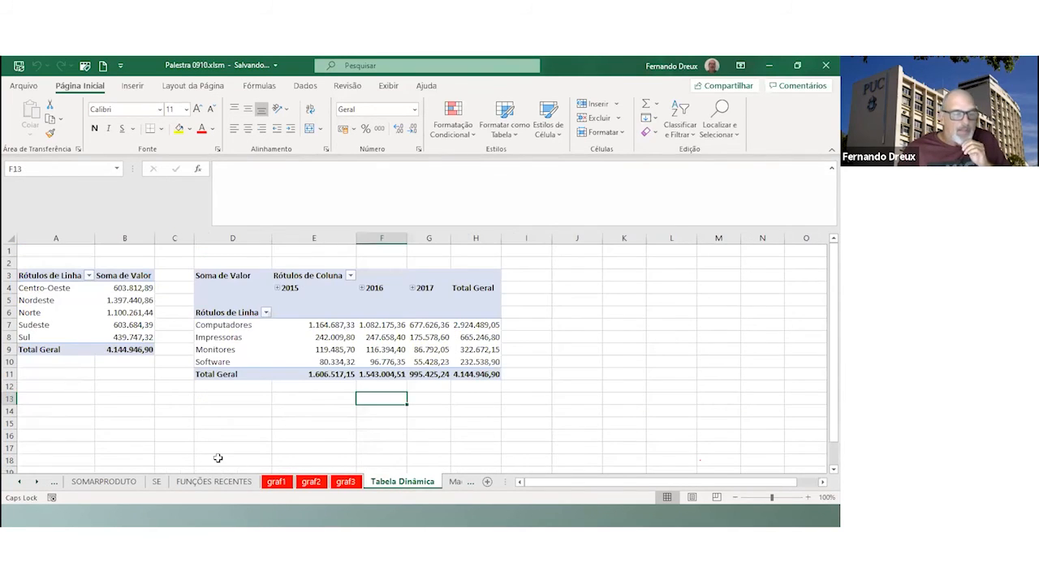
{"action": "left_click", "coordinate": [410, 362]}
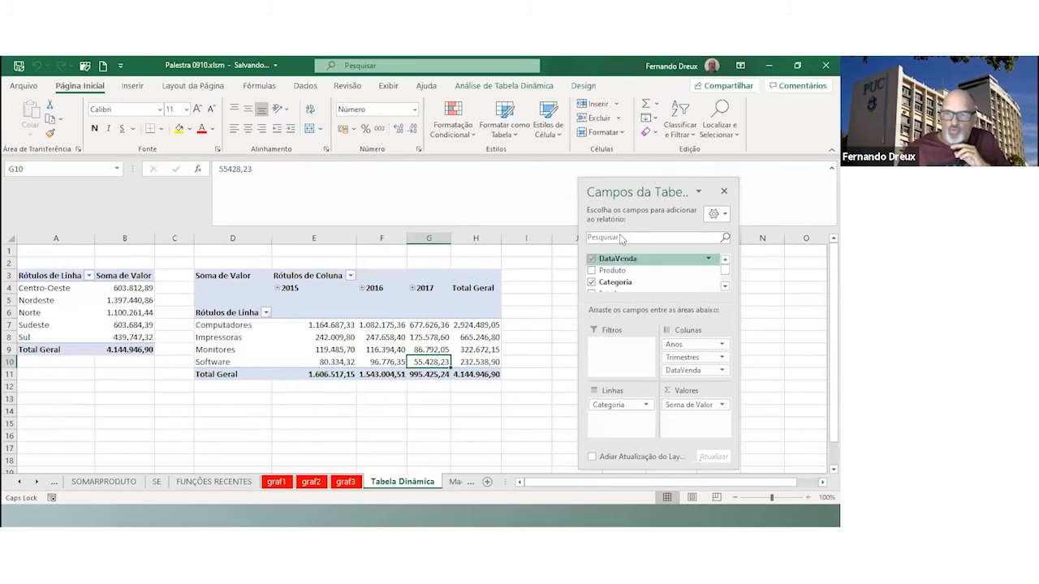
{"action": "left_click_drag", "start_coordinate": [623, 183], "coordinate": [557, 123]}
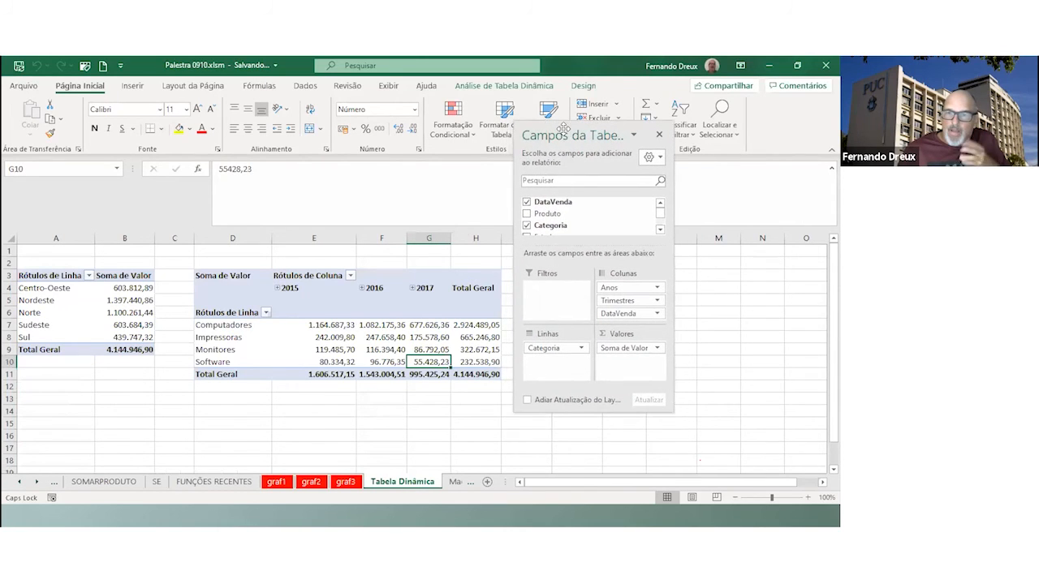
{"action": "left_click_drag", "start_coordinate": [588, 414], "coordinate": [582, 455]}
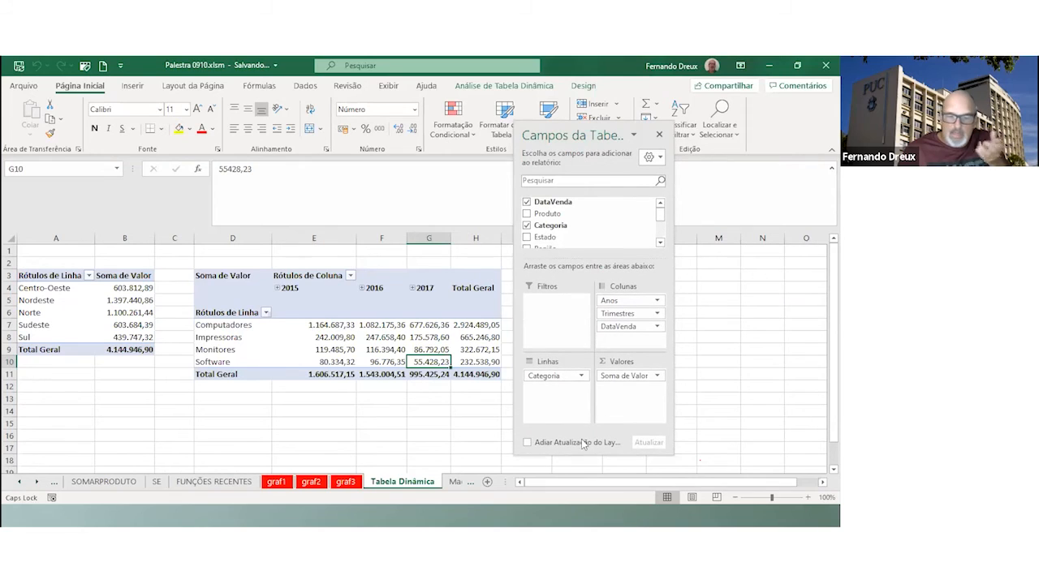
{"action": "right_click", "coordinate": [412, 490]}
{"action": "left_click", "coordinate": [455, 438]}
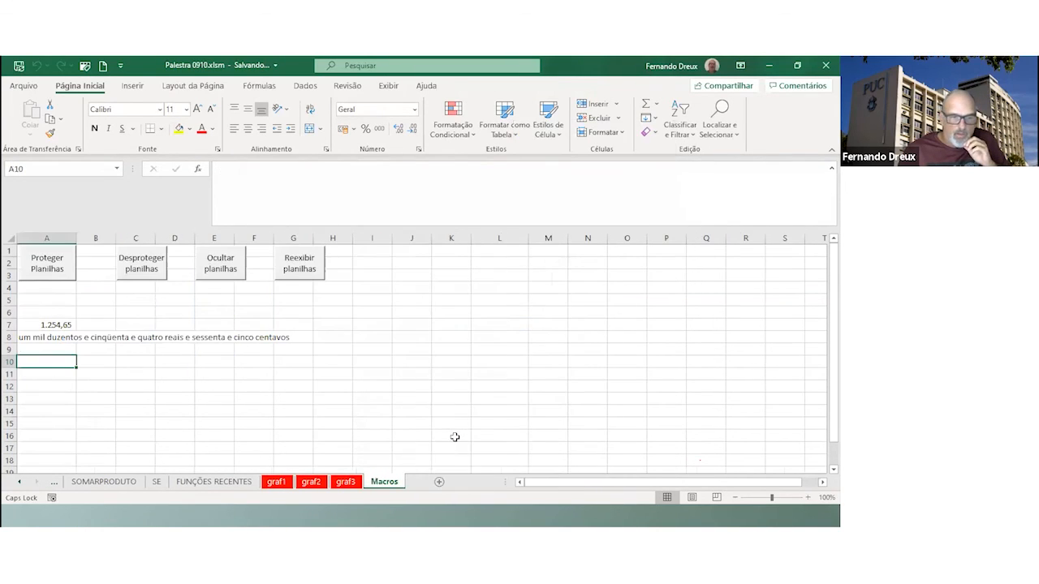
{"action": "right_click", "coordinate": [386, 485]}
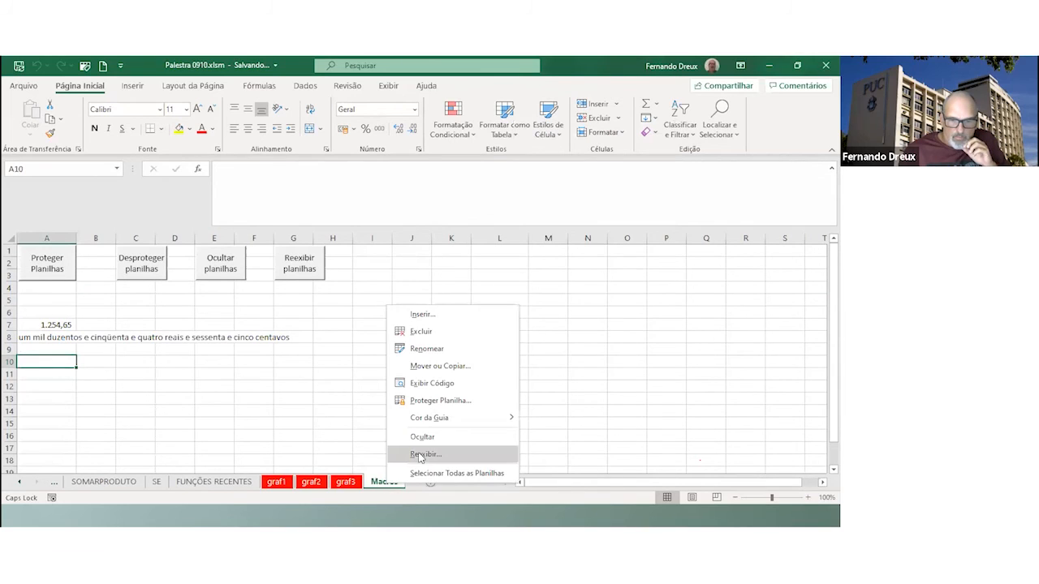
{"action": "left_click", "coordinate": [421, 455]}
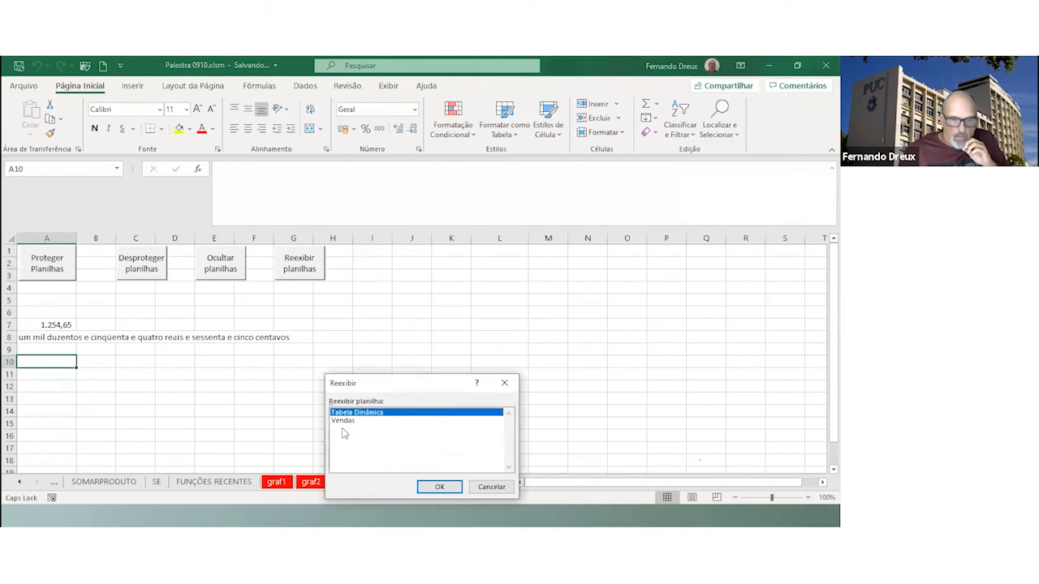
{"action": "left_click", "coordinate": [439, 487]}
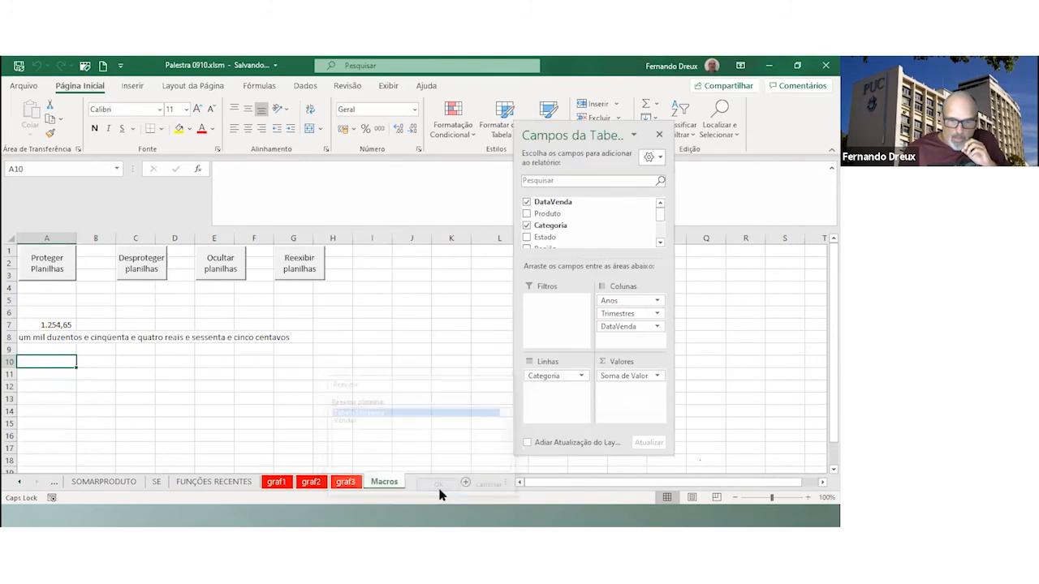
Unhide the Vendas sheet and go to the last record in its Produto column
{"action": "right_click", "coordinate": [404, 487]}
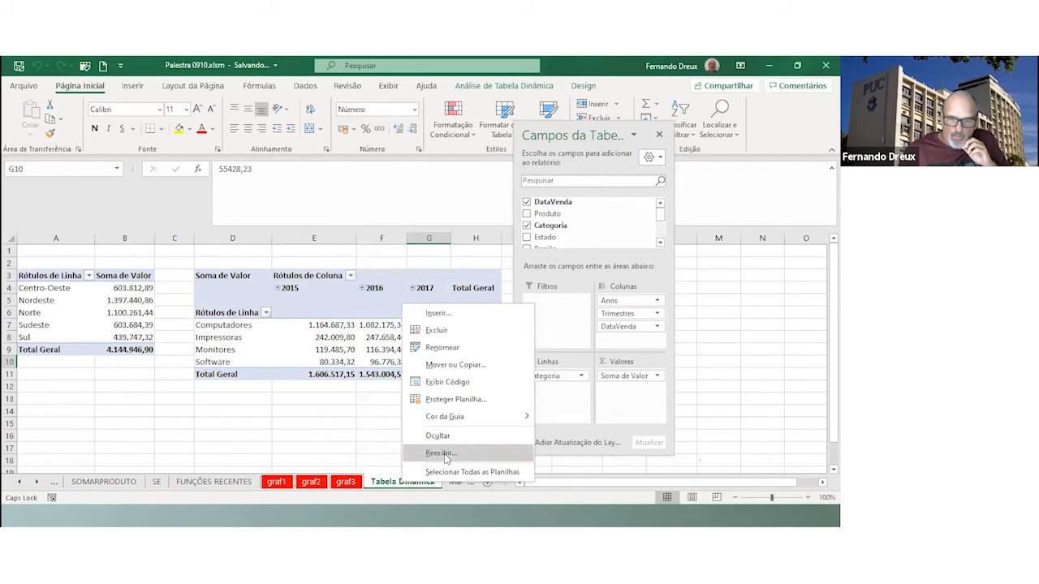
{"action": "left_click", "coordinate": [437, 454]}
{"action": "left_click", "coordinate": [463, 487]}
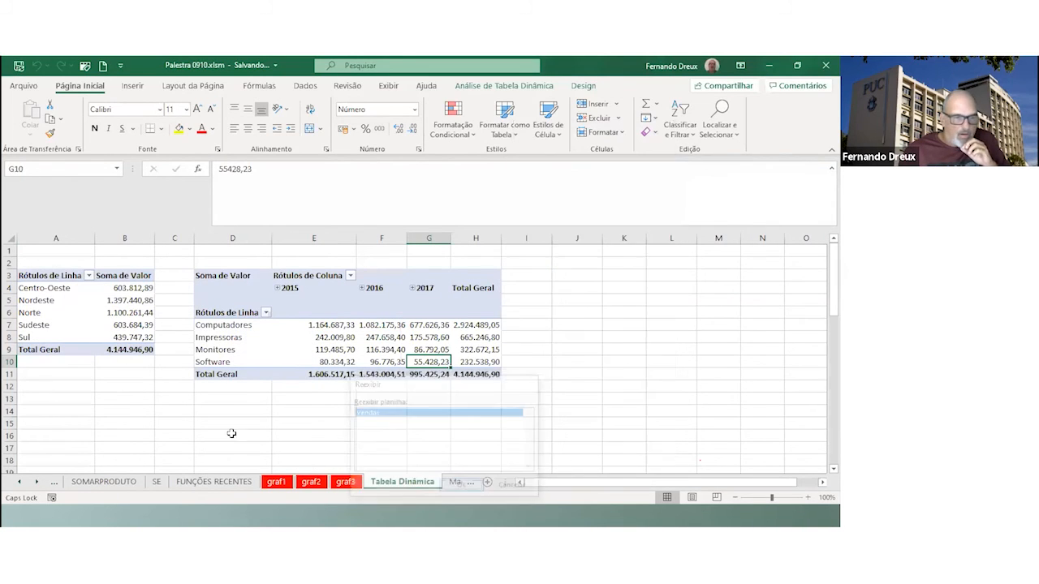
{"action": "left_click", "coordinate": [101, 357]}
{"action": "key", "text": "End"}
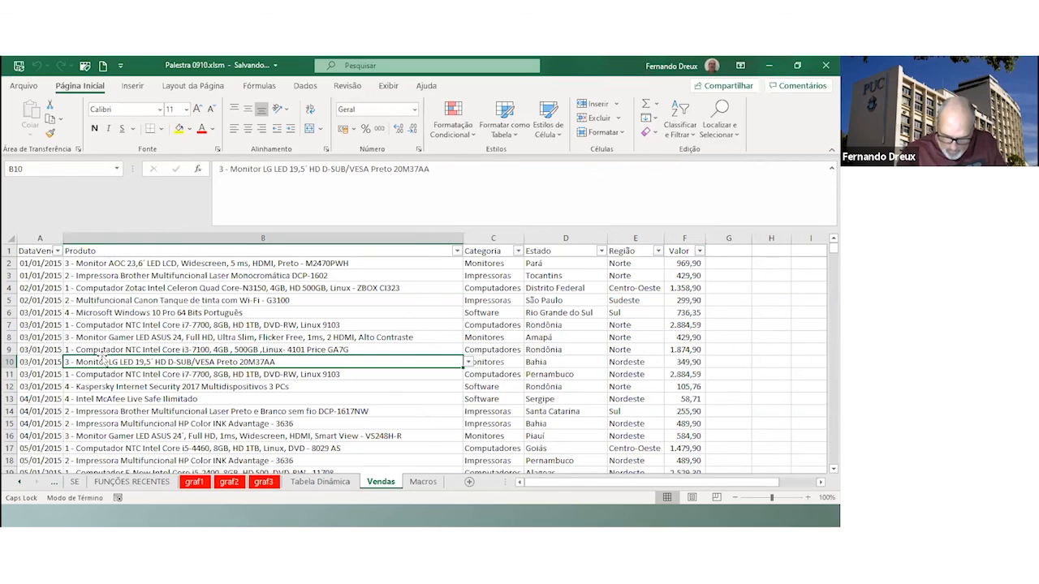
{"action": "key", "text": "Down"}
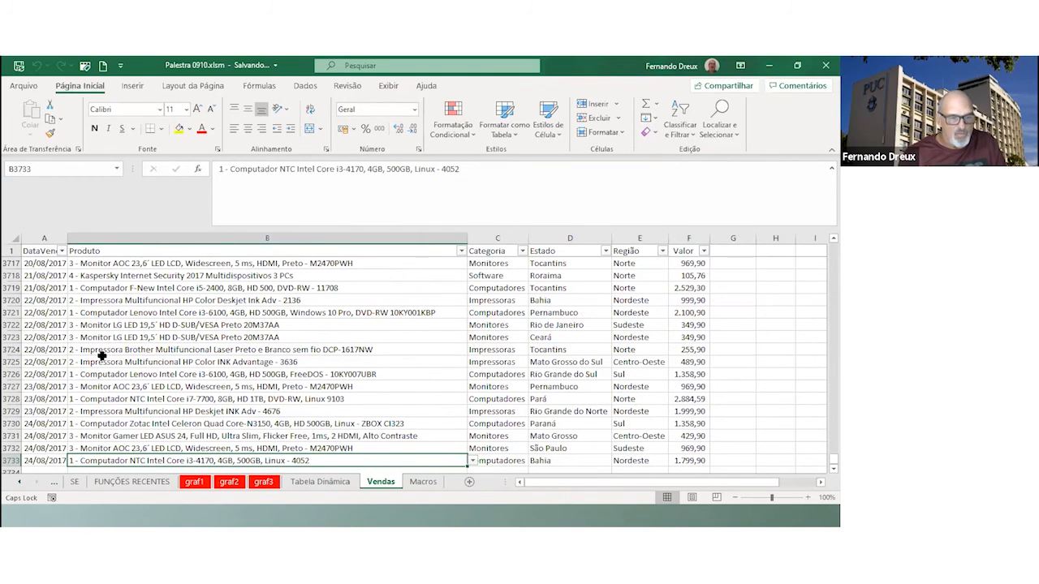
On the Tabela Dinâmica sheet, move Região to the filters of the region pivot table and put Estado in its rows
{"action": "left_click", "coordinate": [321, 482]}
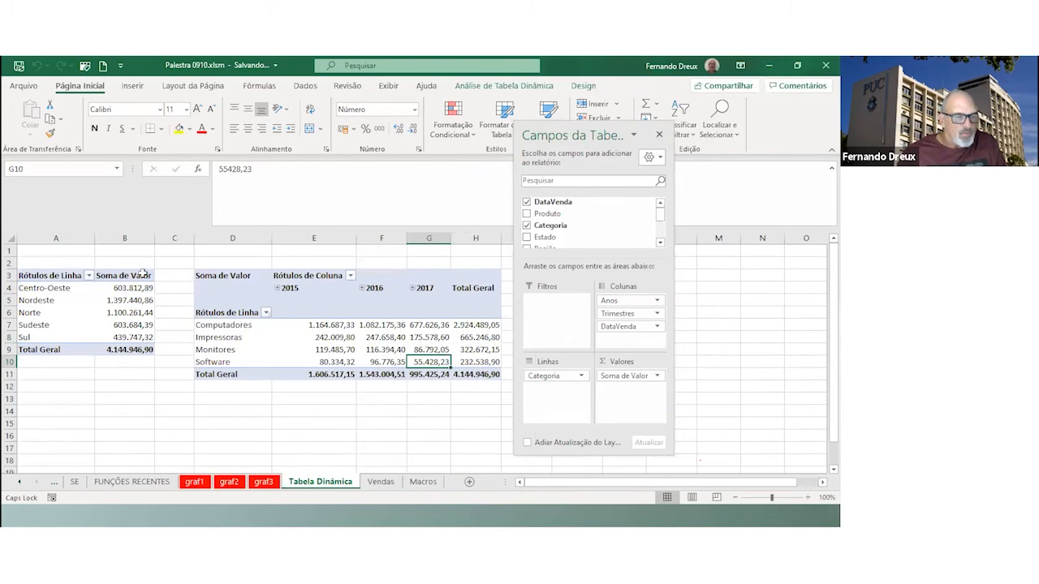
{"action": "left_click", "coordinate": [41, 288]}
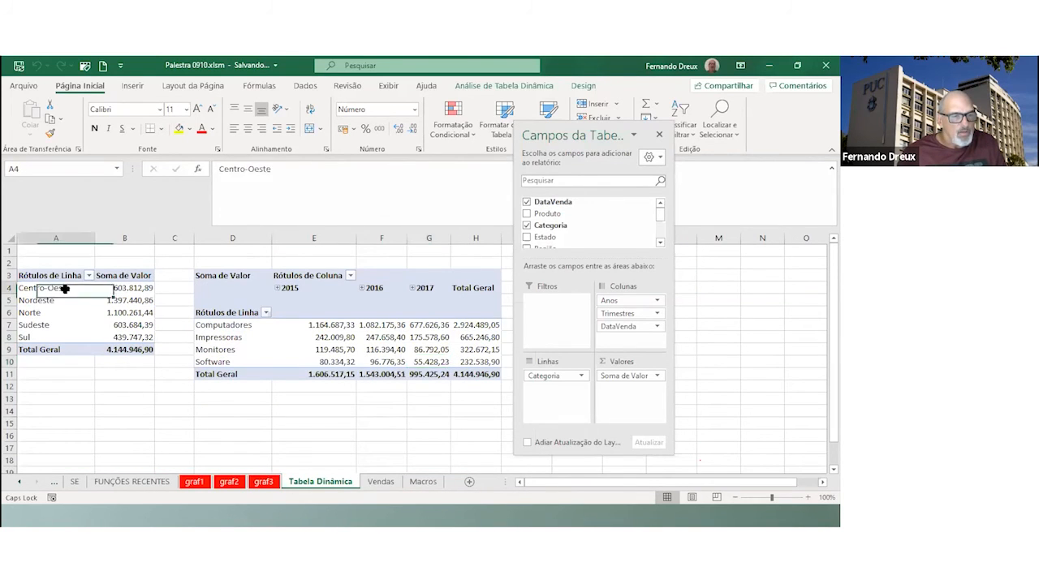
{"action": "key", "text": "Right"}
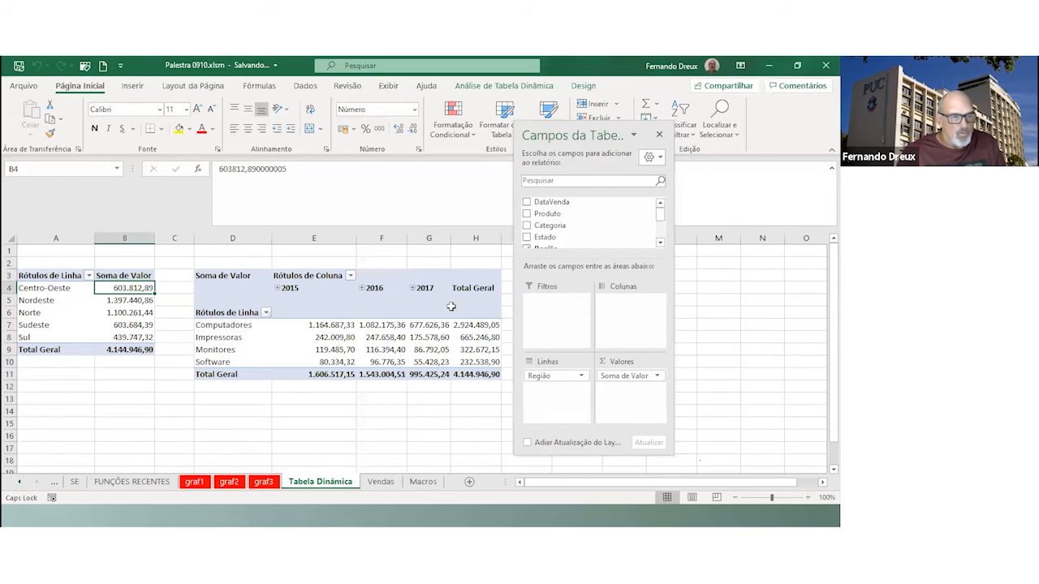
{"action": "left_click", "coordinate": [99, 336]}
{"action": "left_click_drag", "start_coordinate": [539, 376], "coordinate": [559, 314]}
{"action": "left_click_drag", "start_coordinate": [540, 237], "coordinate": [549, 388]}
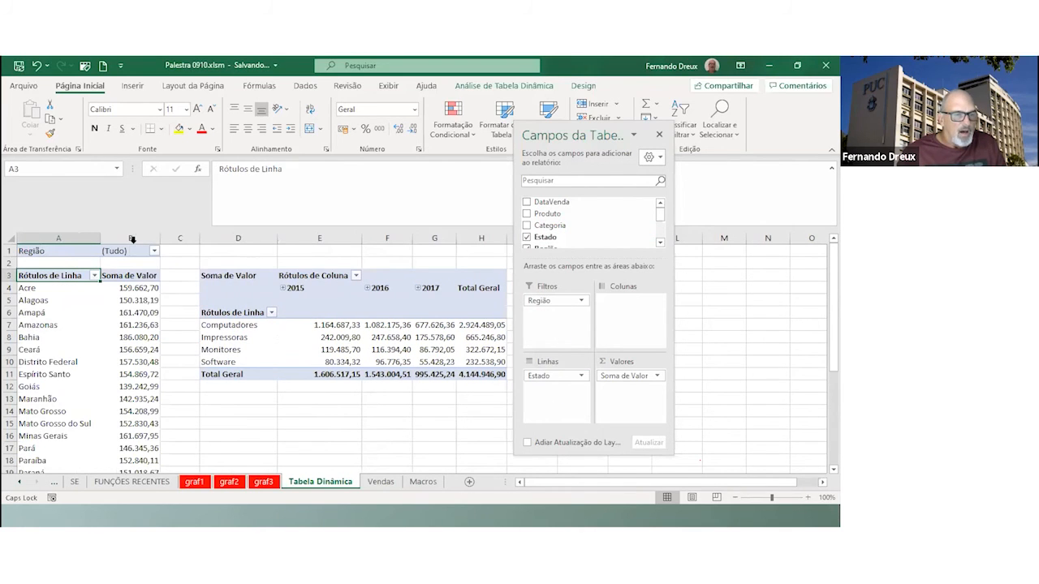
Filter the state pivot table by the Centro-Oeste region and switch the filter to Nordeste
{"action": "left_click", "coordinate": [154, 253]}
{"action": "left_click", "coordinate": [50, 290]}
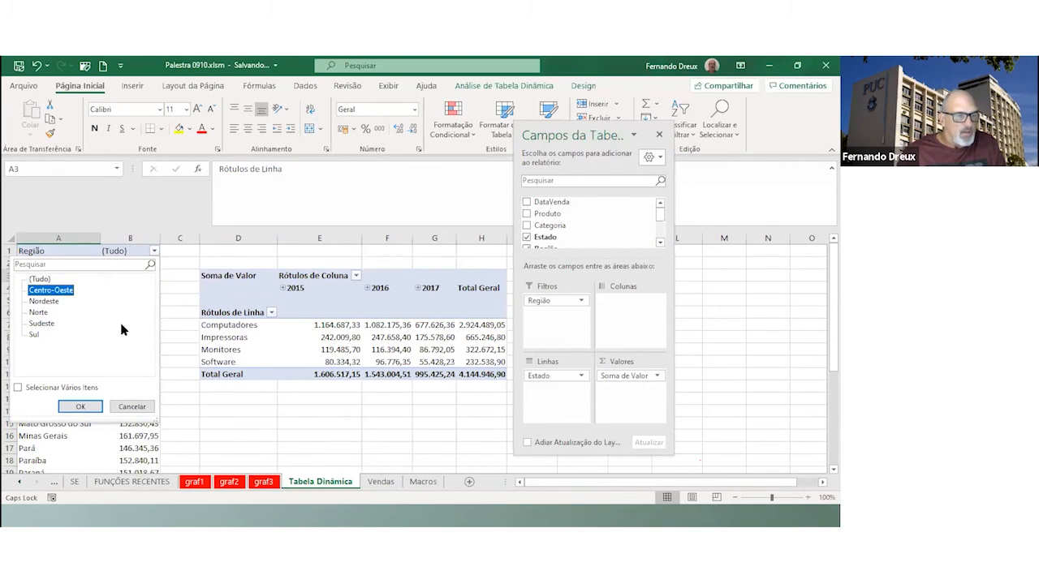
{"action": "left_click", "coordinate": [81, 407]}
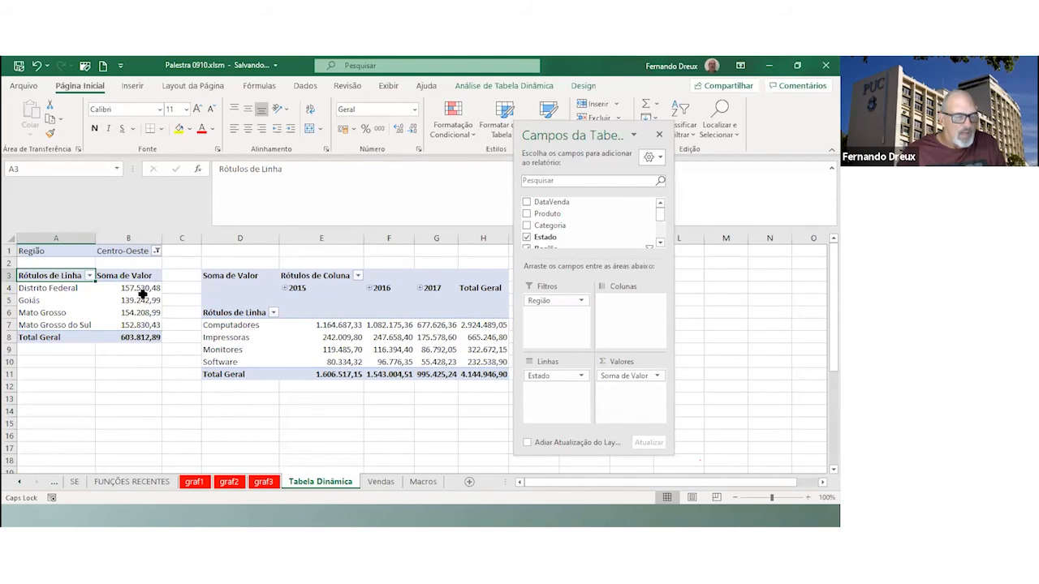
{"action": "left_click", "coordinate": [156, 252]}
{"action": "left_click", "coordinate": [44, 301]}
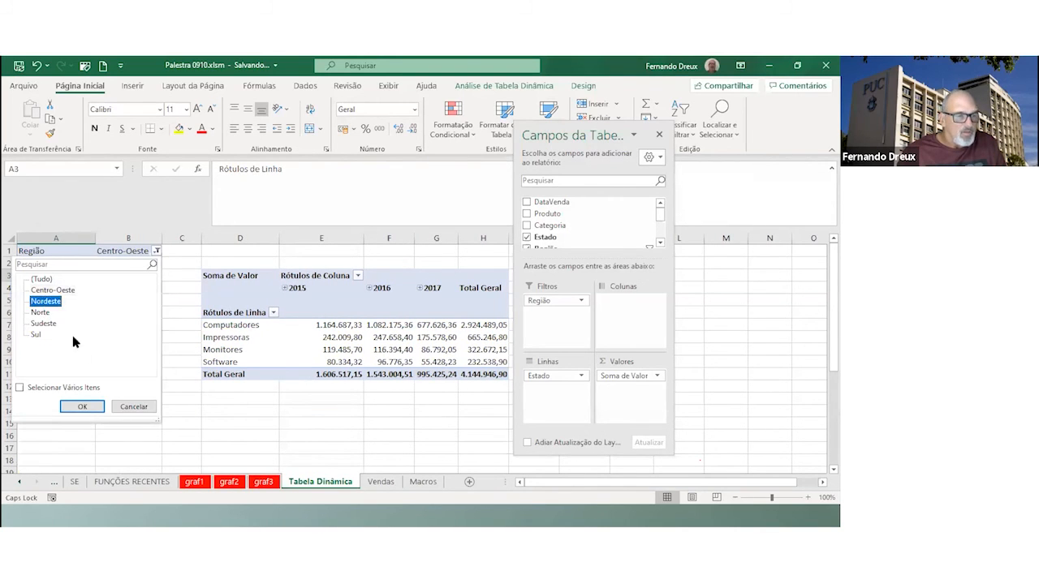
{"action": "left_click", "coordinate": [82, 407]}
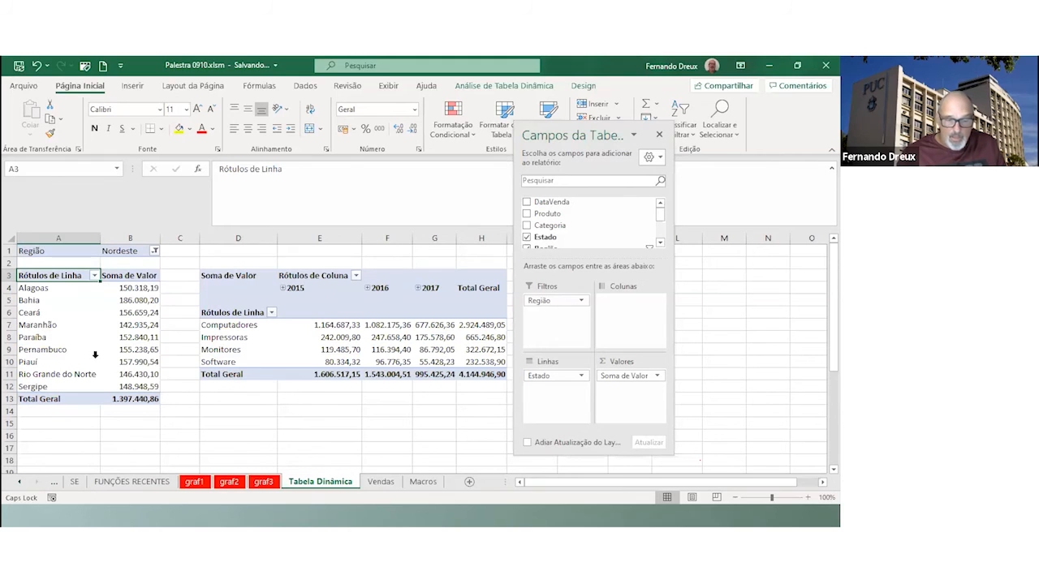
Group all sheets from Listas personalizadas through Vendas and hide them, leaving only the Macros sheet
{"action": "left_click", "coordinate": [424, 482]}
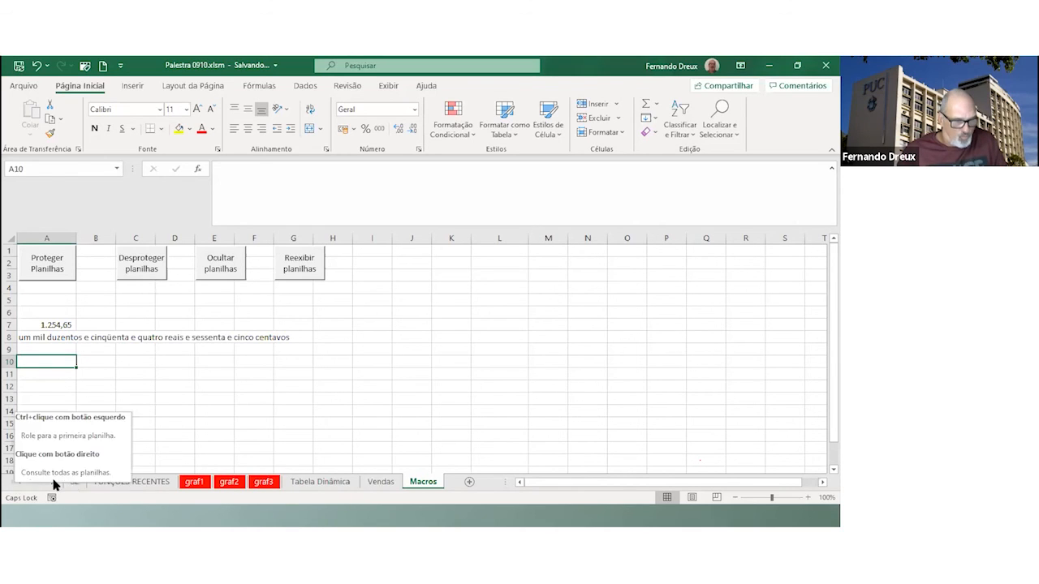
{"action": "left_click", "coordinate": [19, 483]}
{"action": "left_click", "coordinate": [19, 483]}
{"action": "left_click", "coordinate": [20, 483]}
{"action": "left_click", "coordinate": [19, 483]}
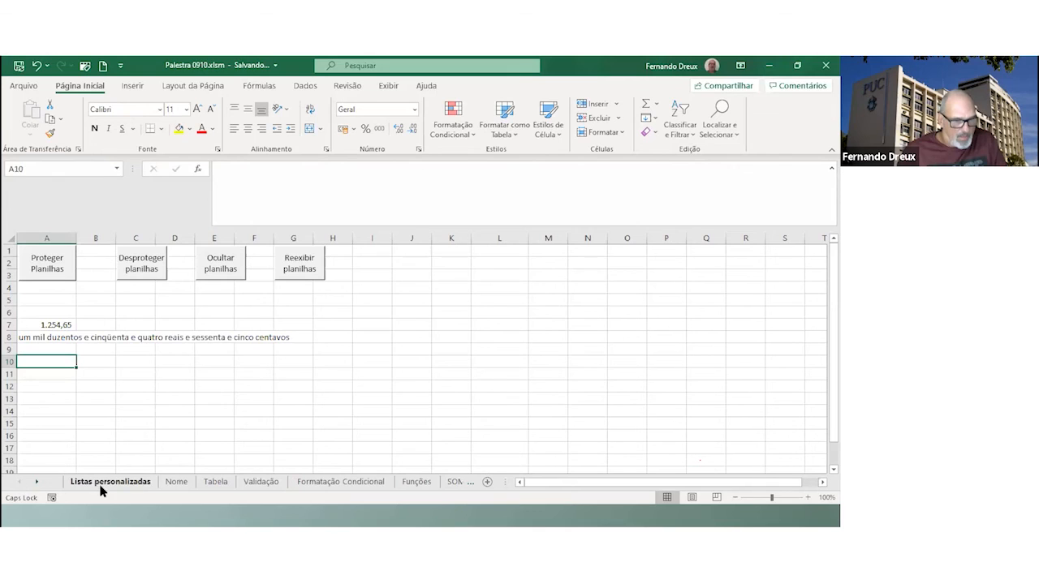
{"action": "left_click", "coordinate": [102, 483]}
{"action": "left_click", "coordinate": [37, 483]}
{"action": "left_click", "coordinate": [38, 483]}
{"action": "left_click", "coordinate": [38, 483]}
{"action": "left_click", "coordinate": [37, 483]}
{"action": "left_click", "coordinate": [37, 483]}
{"action": "left_click", "coordinate": [38, 483]}
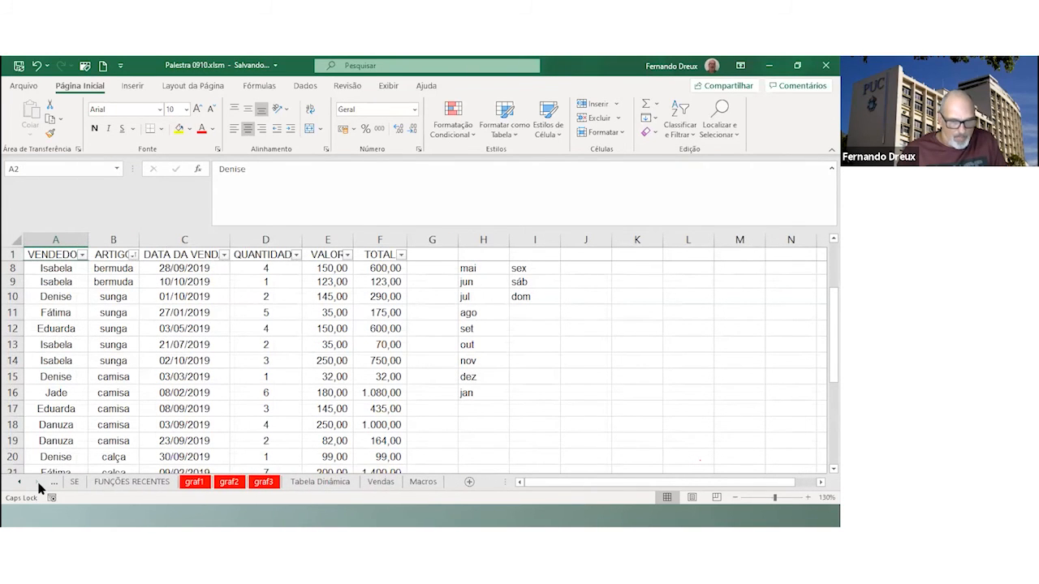
{"action": "left_click", "coordinate": [378, 482], "text": "shift"}
{"action": "right_click", "coordinate": [376, 484]}
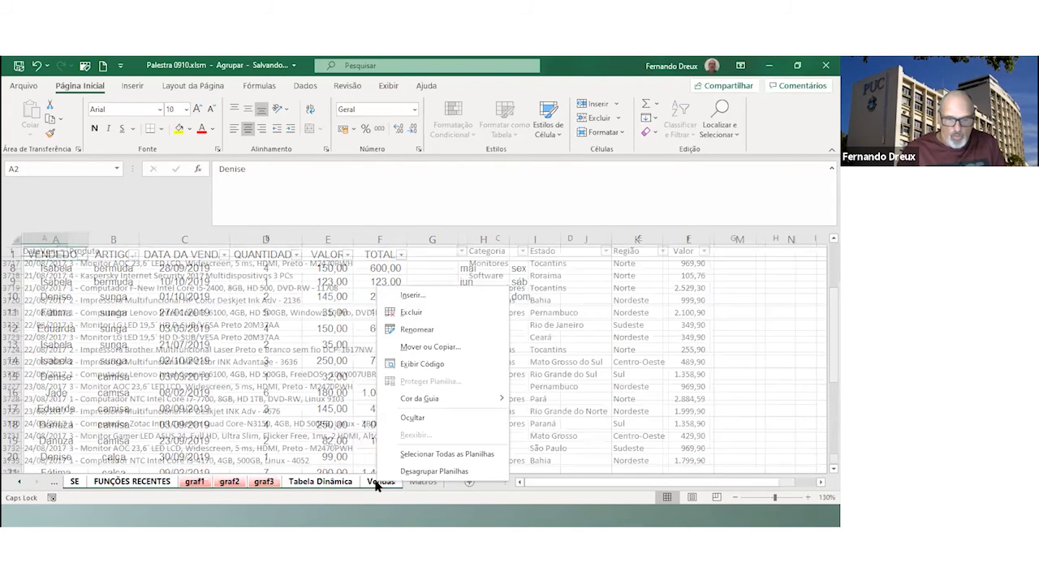
{"action": "left_click", "coordinate": [410, 419]}
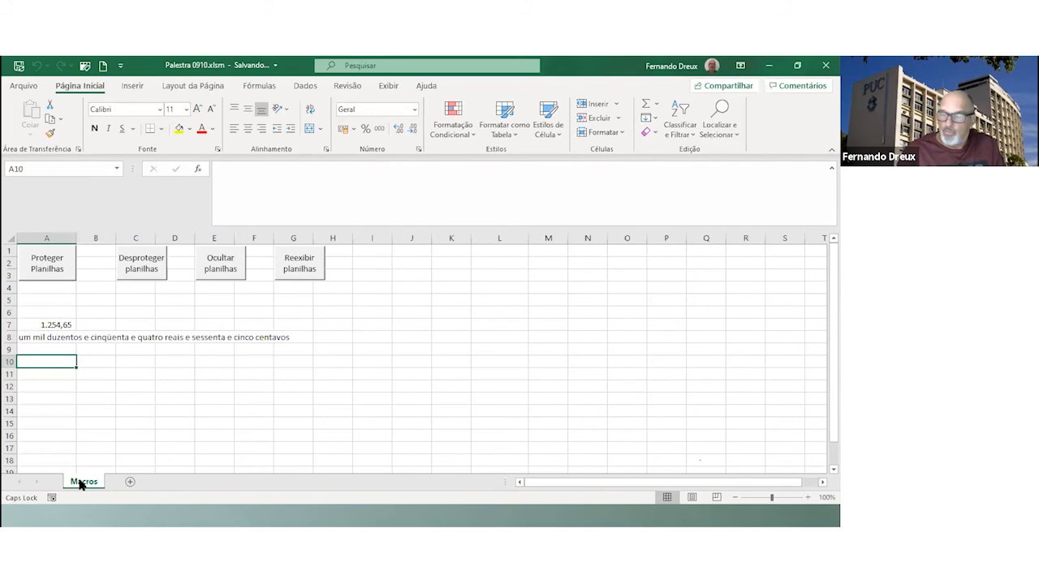
Unhide the sheets with the Reexibir planilhas macro, hide them with Ocultar planilhas, and unhide them again
{"action": "left_click", "coordinate": [300, 266]}
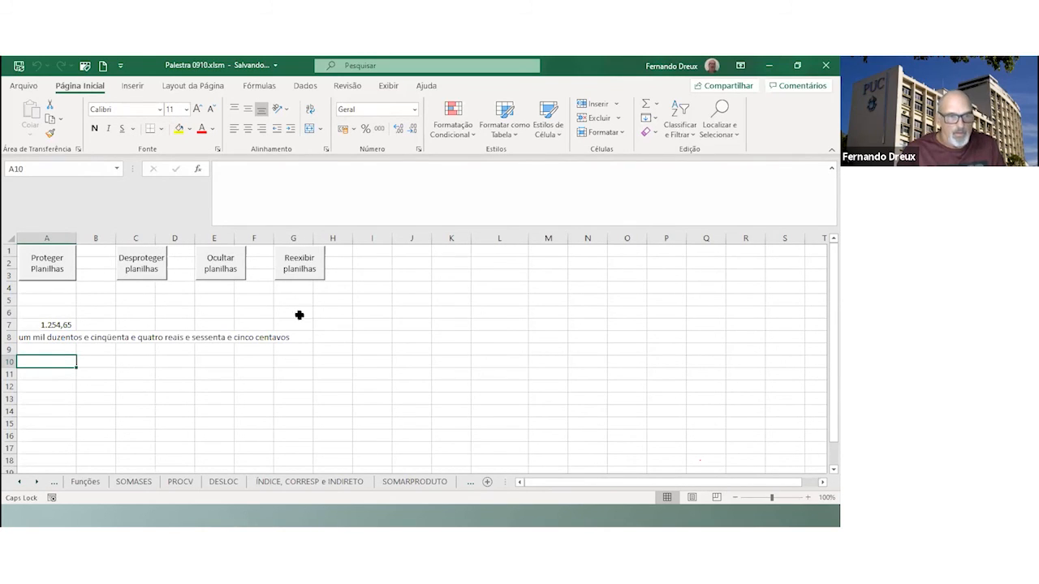
{"action": "left_click", "coordinate": [226, 270]}
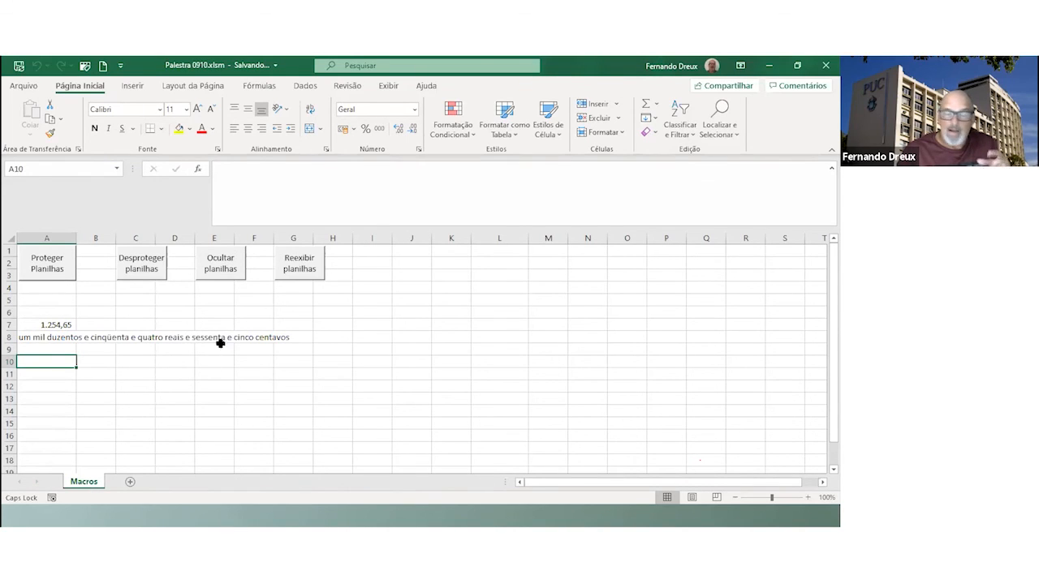
{"action": "left_click", "coordinate": [301, 282]}
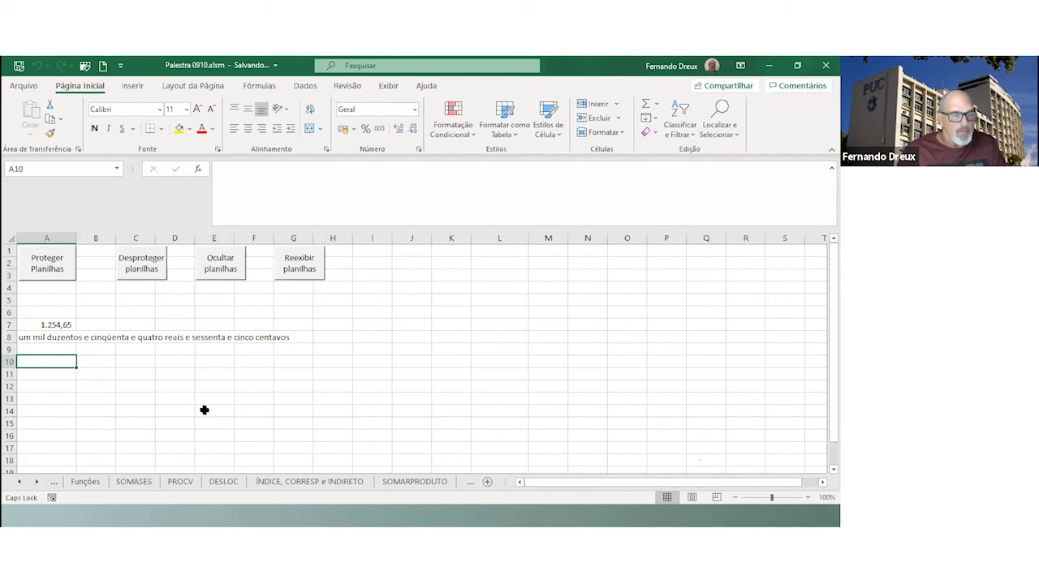
On the Macros sheet, enter the sample texts DGFFGFD in I10, FGDG in J5 and FGDFGDF in J14
{"action": "left_click", "coordinate": [381, 361]}
{"action": "type", "text": "DGFFGFD"}
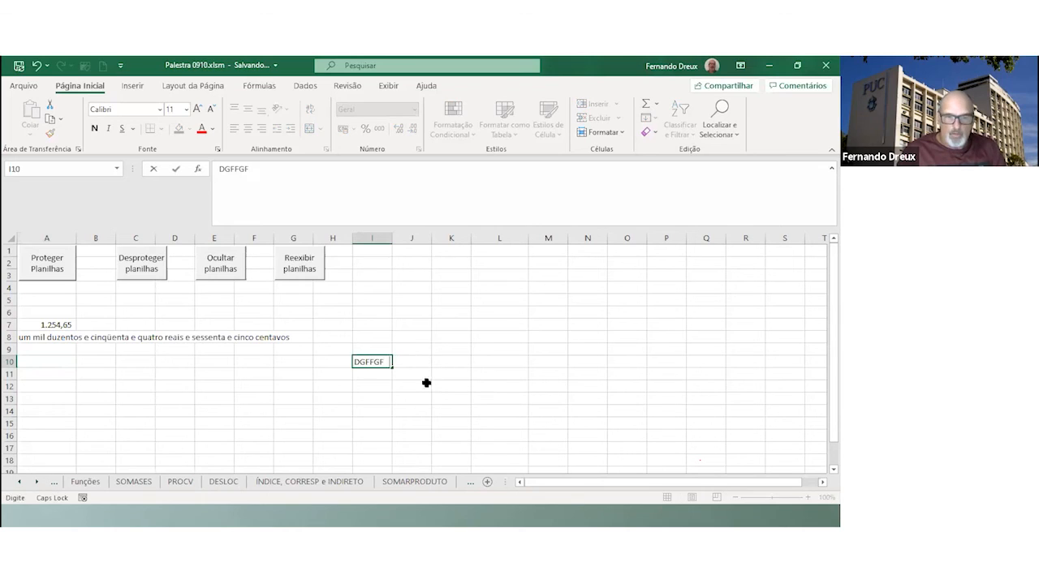
{"action": "key", "text": "Return"}
{"action": "left_click", "coordinate": [422, 299]}
{"action": "type", "text": "FGDG"}
{"action": "left_click", "coordinate": [406, 411]}
{"action": "type", "text": "FGDFGDF"}
{"action": "left_click", "coordinate": [462, 347]}
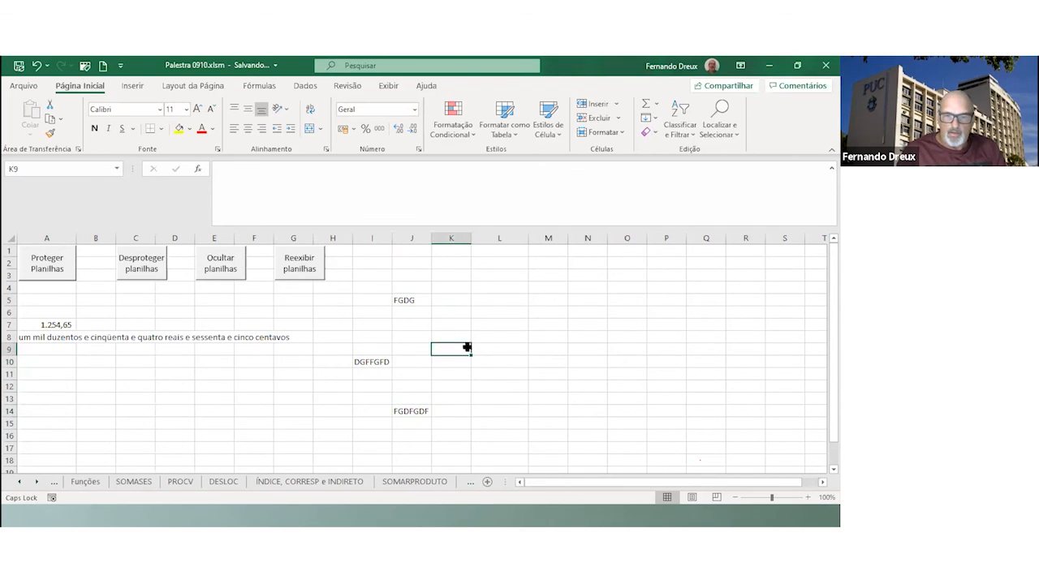
Run the Desproteger planilhas macro and enter the sample text GFD in cell L5
{"action": "left_click", "coordinate": [141, 261]}
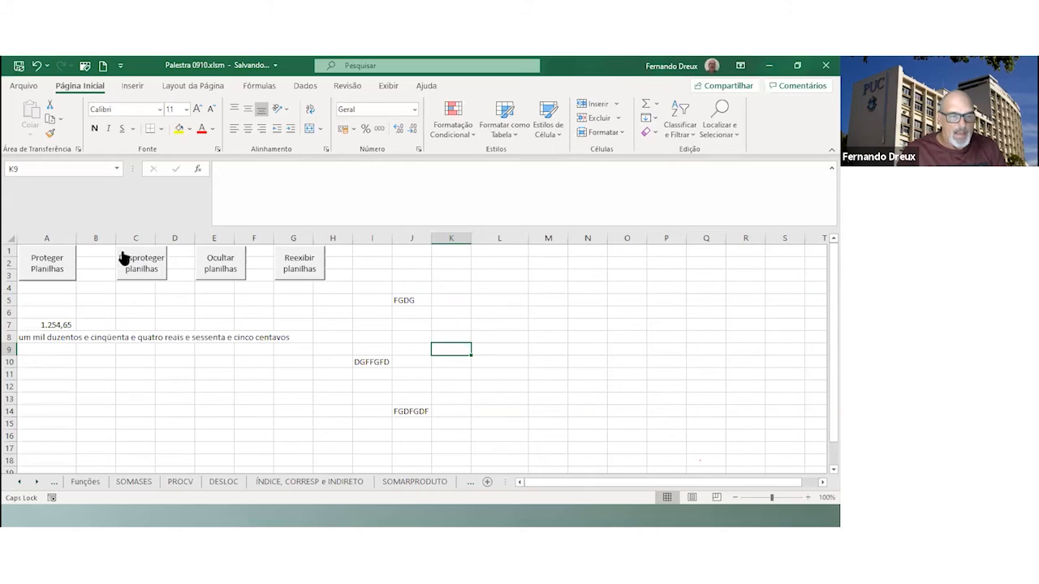
{"action": "left_click", "coordinate": [474, 299]}
{"action": "type", "text": "GFD"}
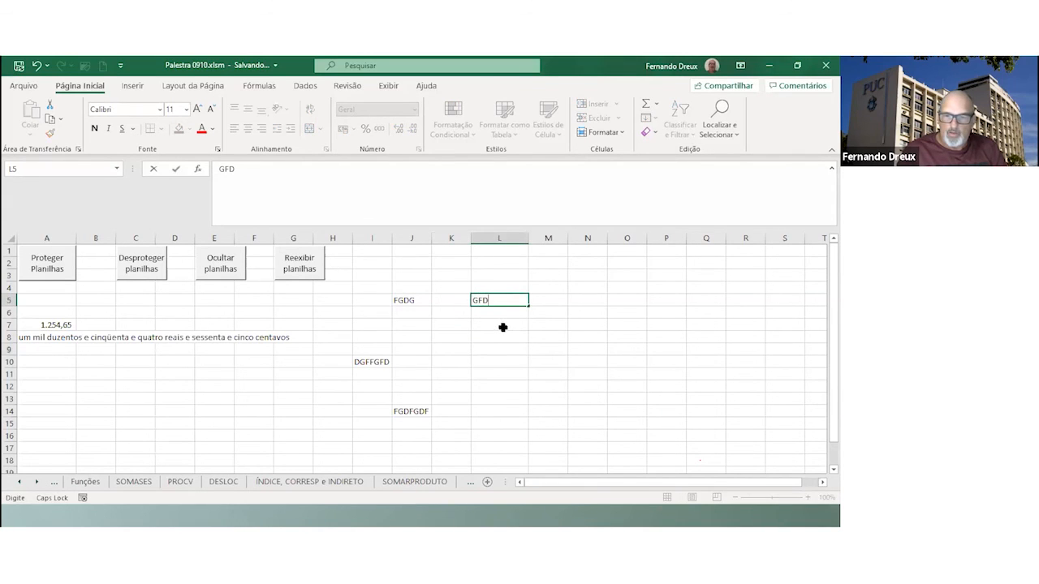
{"action": "key", "text": "Return"}
Run the Proteger Planilhas macro and try to enter text in cells L6 and G13 of the Macros sheet
{"action": "left_click", "coordinate": [29, 275]}
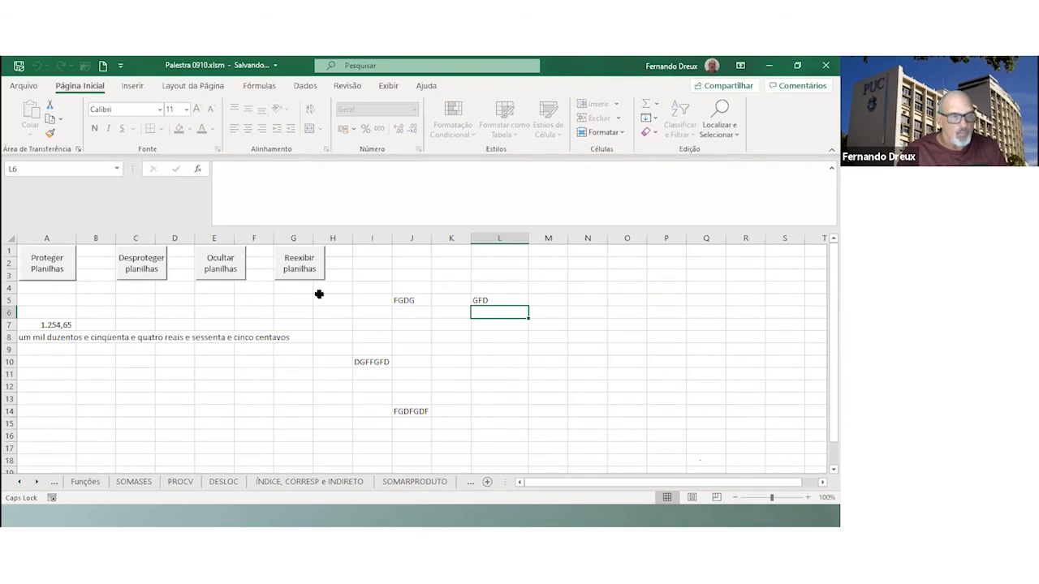
{"action": "key", "text": "f"}
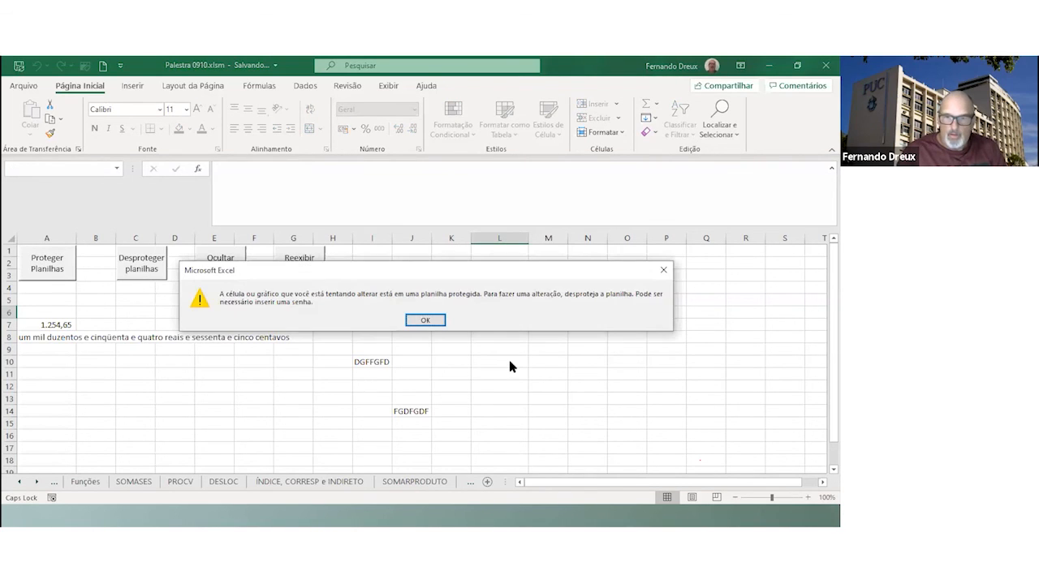
{"action": "left_click", "coordinate": [431, 321]}
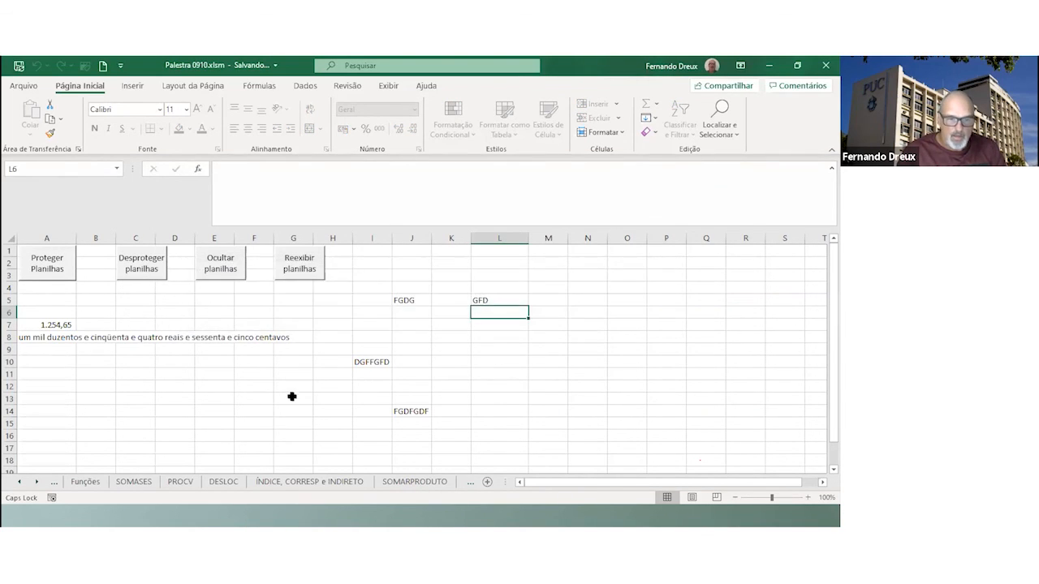
{"action": "left_click", "coordinate": [297, 398]}
{"action": "key", "text": "f"}
{"action": "left_click", "coordinate": [430, 322]}
Open the SOMARPRODUTO sheet and try to enter text in cell H10 to test its protection
{"action": "left_click", "coordinate": [412, 482]}
{"action": "left_click", "coordinate": [352, 390]}
{"action": "key", "text": "f"}
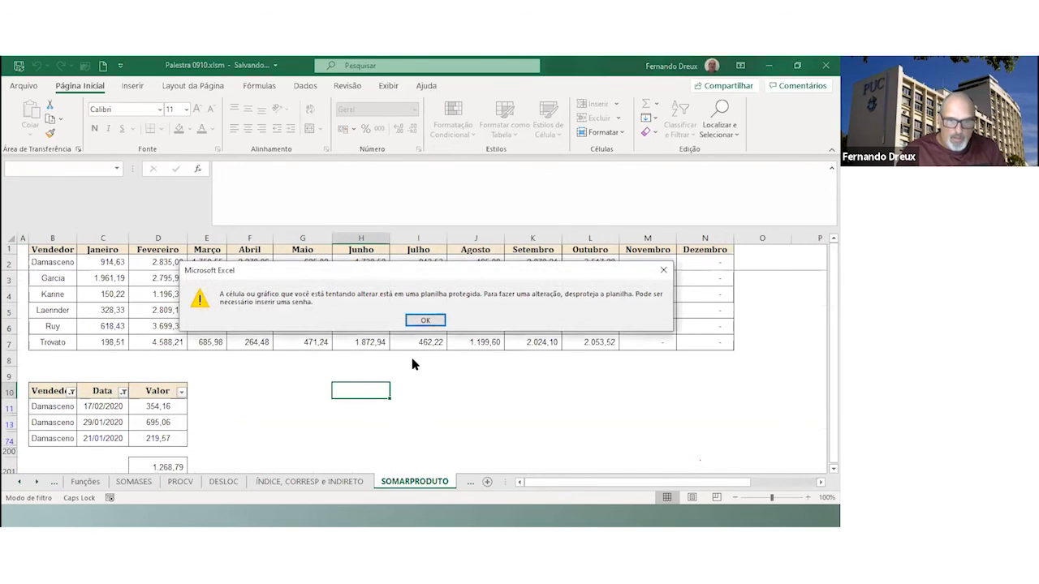
{"action": "left_click", "coordinate": [425, 322]}
Return to the Macros sheet and run the Desproteger planilhas macro
{"action": "left_click", "coordinate": [36, 482]}
{"action": "left_click", "coordinate": [36, 482]}
{"action": "left_click", "coordinate": [36, 482]}
{"action": "left_click", "coordinate": [37, 482]}
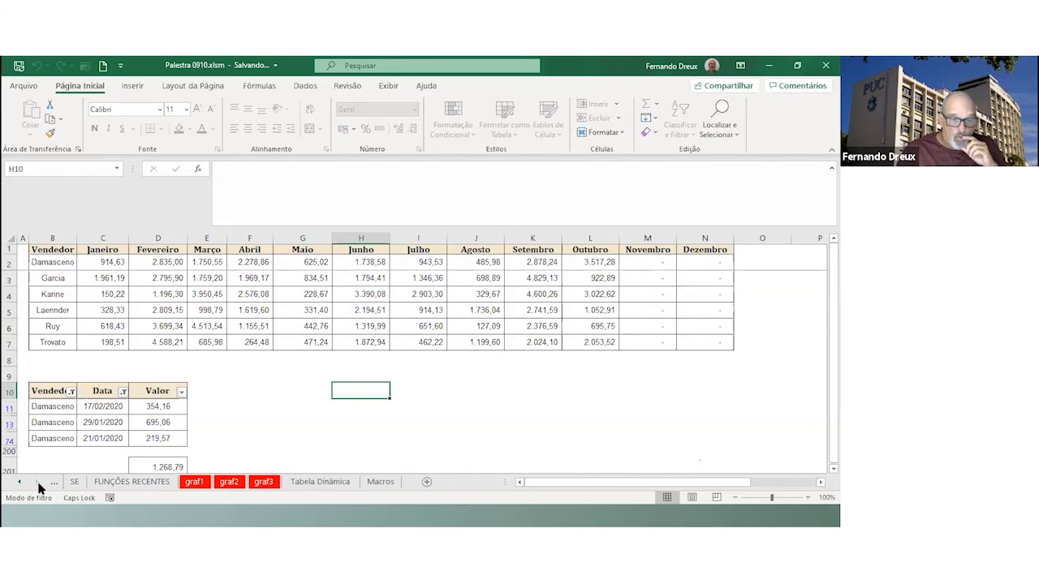
{"action": "left_click", "coordinate": [382, 482]}
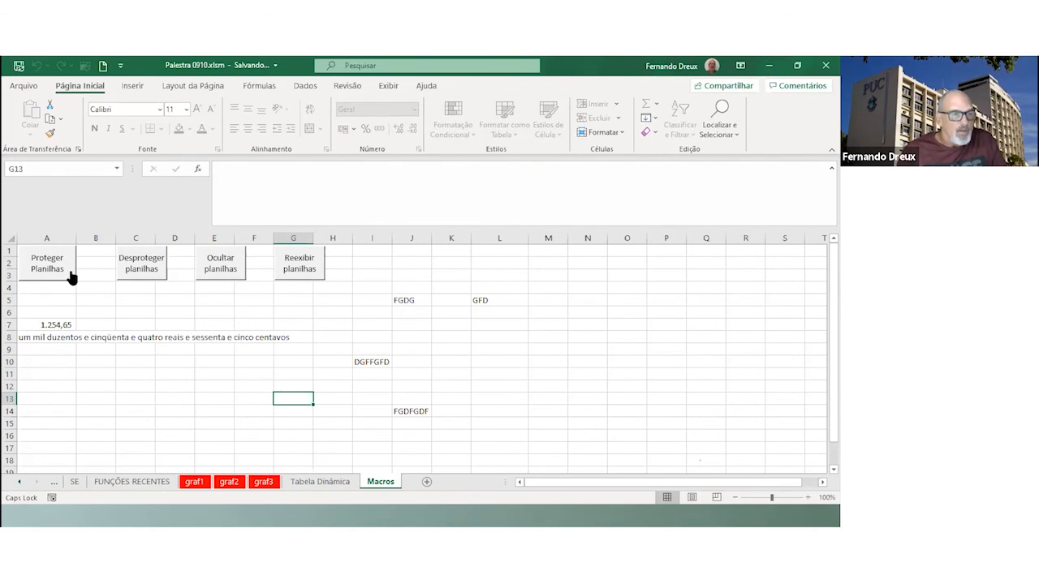
{"action": "left_click", "coordinate": [132, 261]}
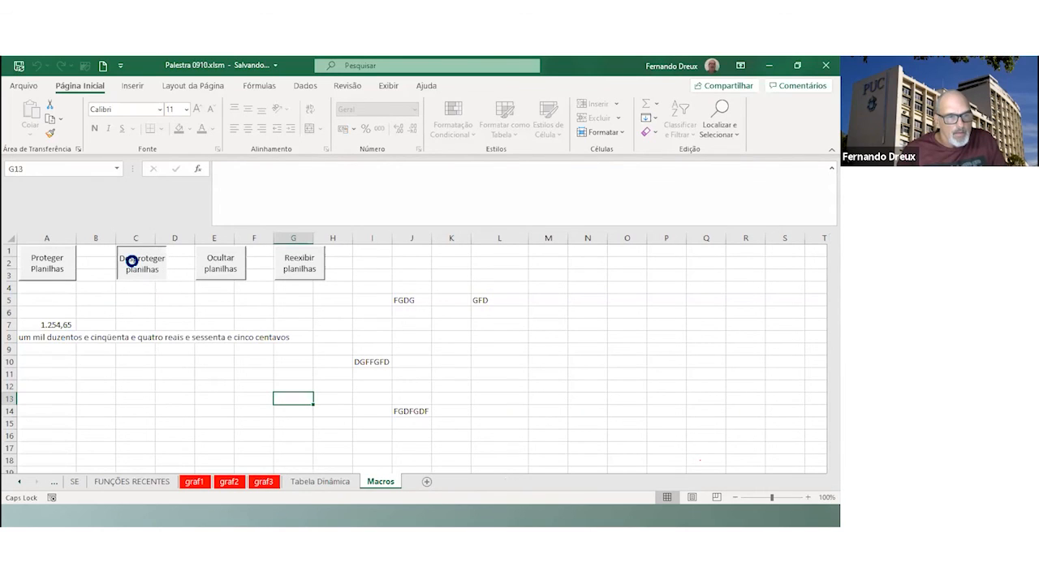
Enter the sample text SFSDF in cell K9 and DSFDSF in cell L11 of the unprotected Macros sheet
{"action": "left_click", "coordinate": [466, 346]}
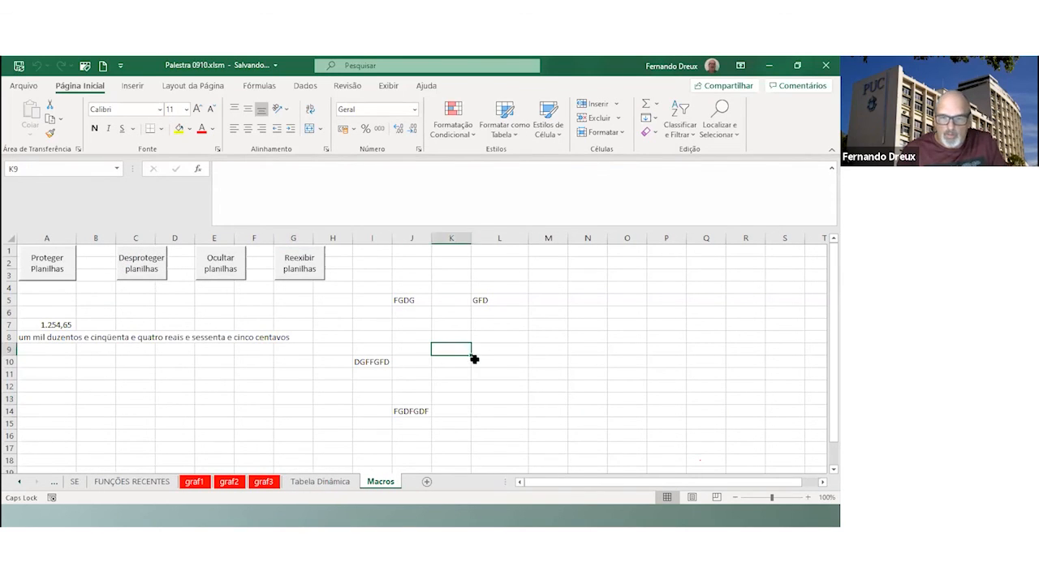
{"action": "type", "text": "SFSDF"}
{"action": "left_click", "coordinate": [492, 374]}
{"action": "type", "text": "DSFDSF"}
{"action": "left_click", "coordinate": [497, 423]}
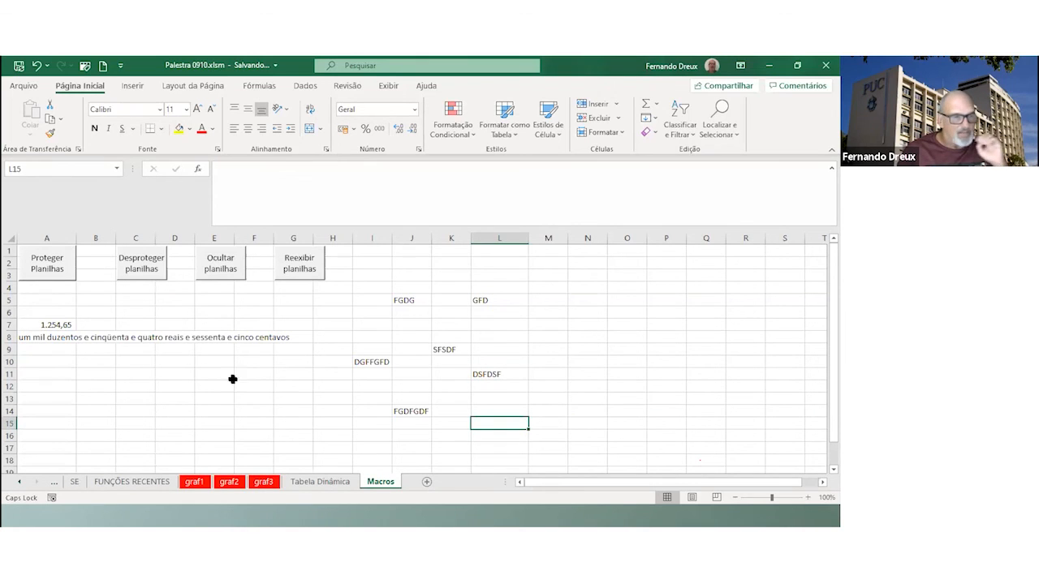
Set the amount in cell A7 to 1285635,43 for the fExtenso formula below it to spell out
{"action": "left_click", "coordinate": [53, 325]}
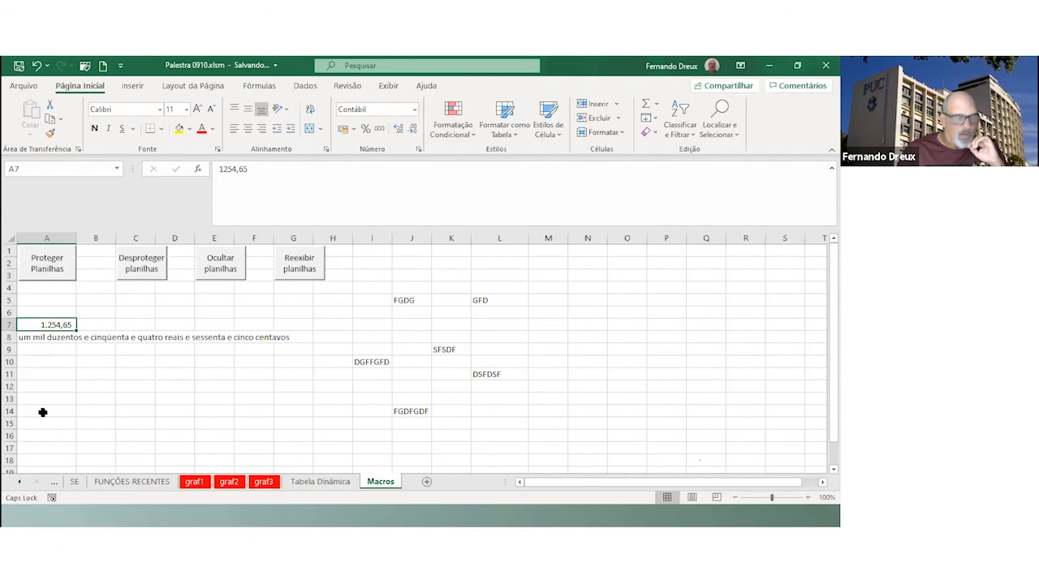
{"action": "type", "text": "128563"}
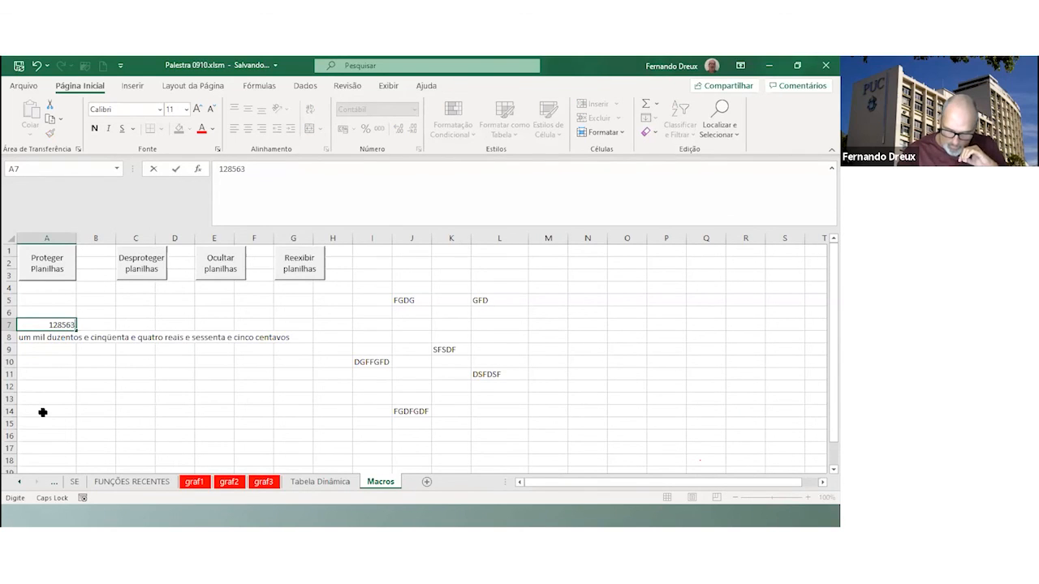
{"action": "type", "text": "543"}
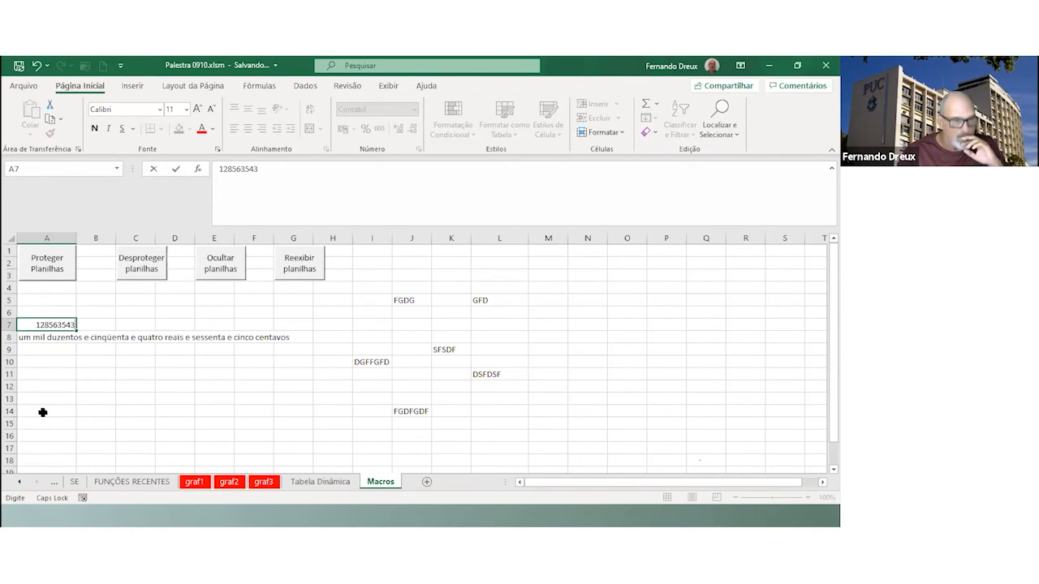
{"action": "key", "text": "BackSpace"}
{"action": "key", "text": "BackSpace"}
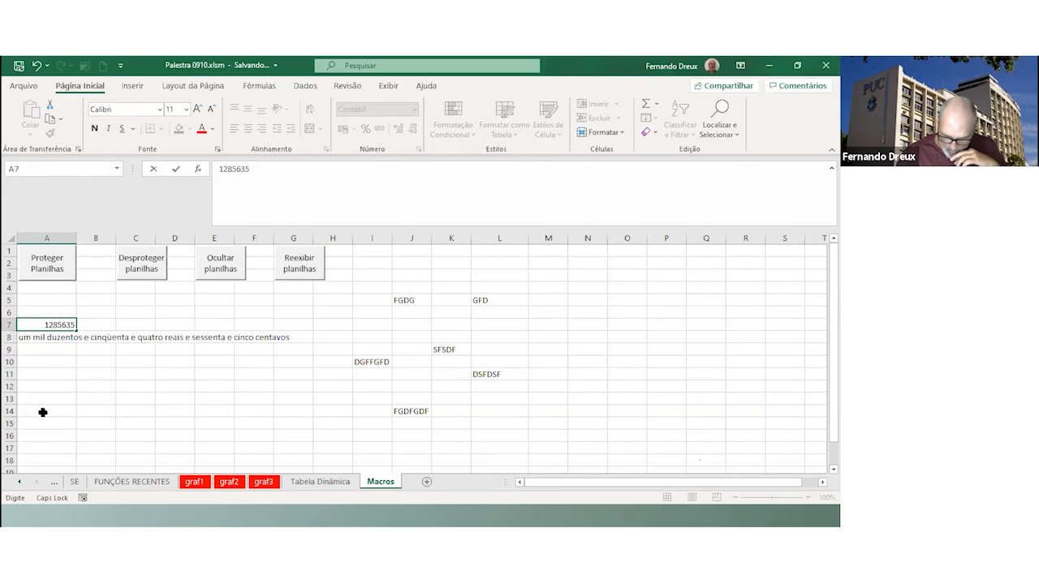
{"action": "type", "text": ",43"}
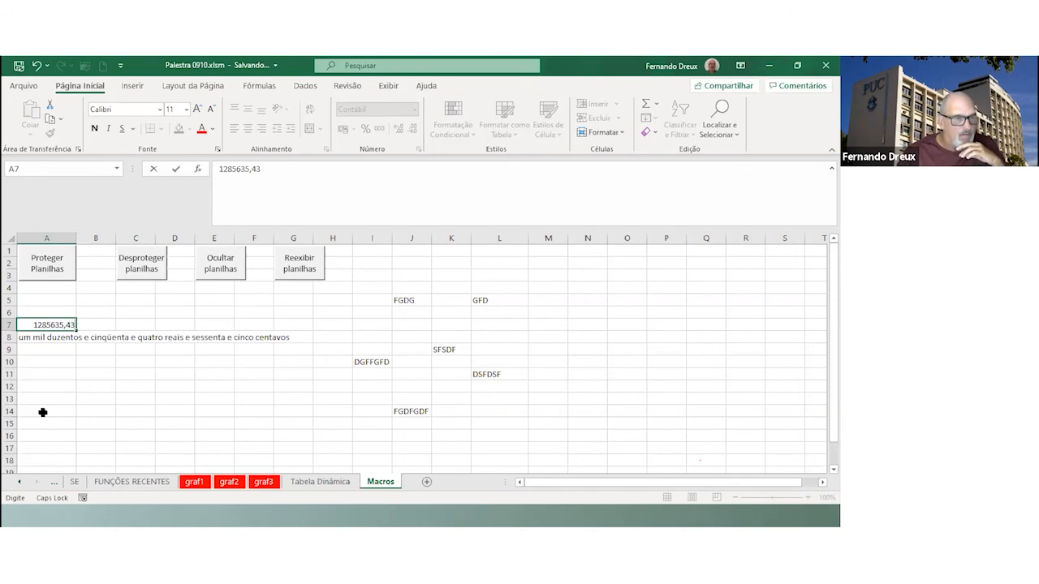
{"action": "key", "text": "Return"}
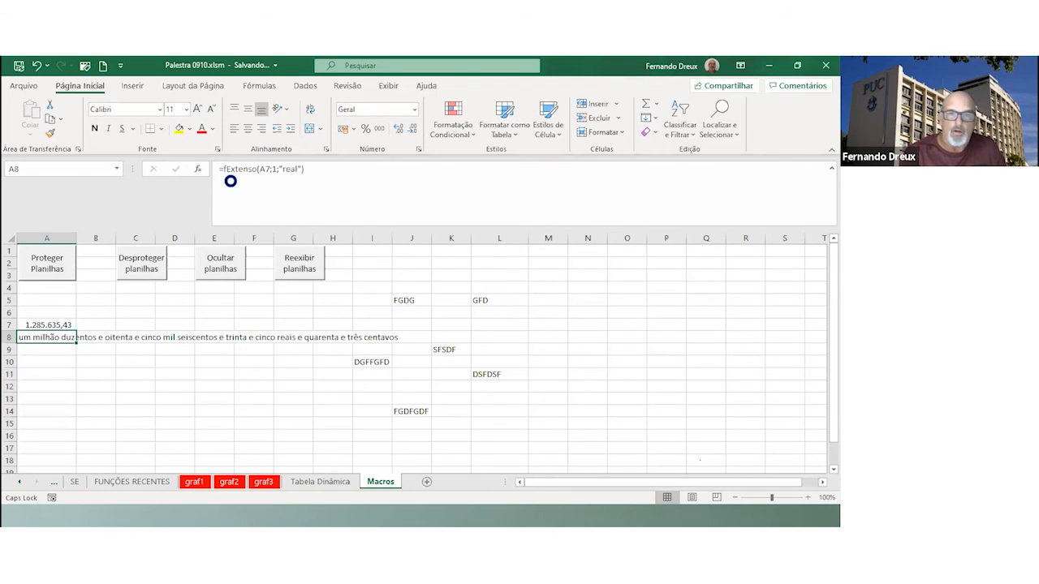
Examine the fExtenso function code in the Extenso module of the Visual Basic editor and return to cell A7 of the Macros sheet
{"action": "key", "text": "alt+F11"}
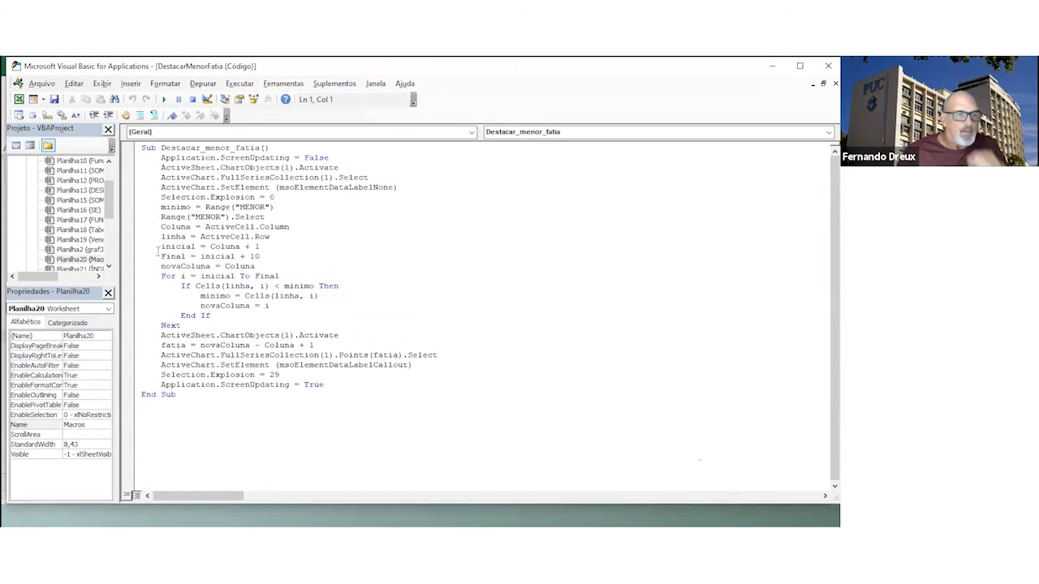
{"action": "left_click_drag", "start_coordinate": [114, 215], "coordinate": [108, 247]}
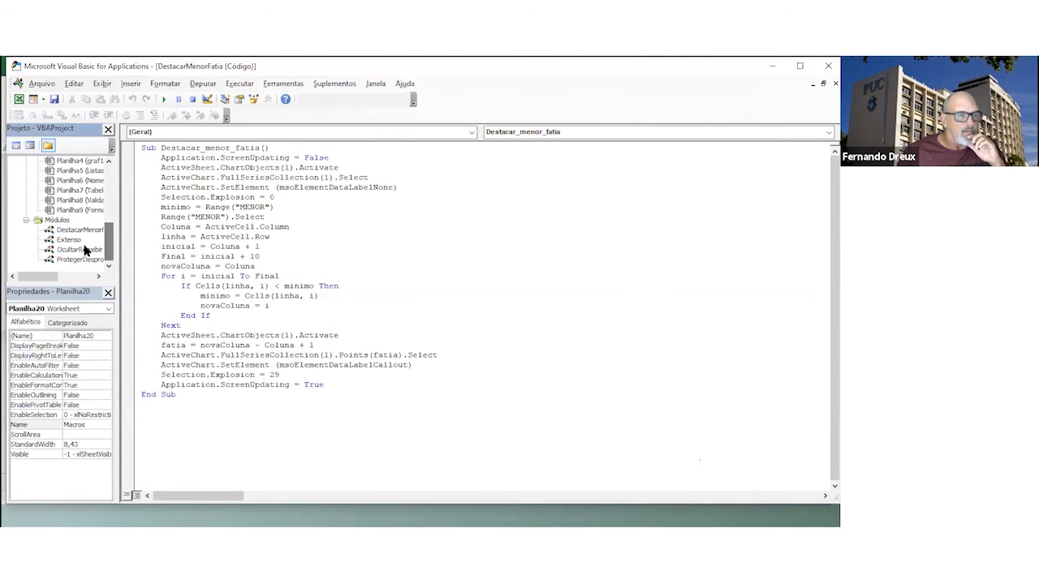
{"action": "double_click", "coordinate": [73, 241]}
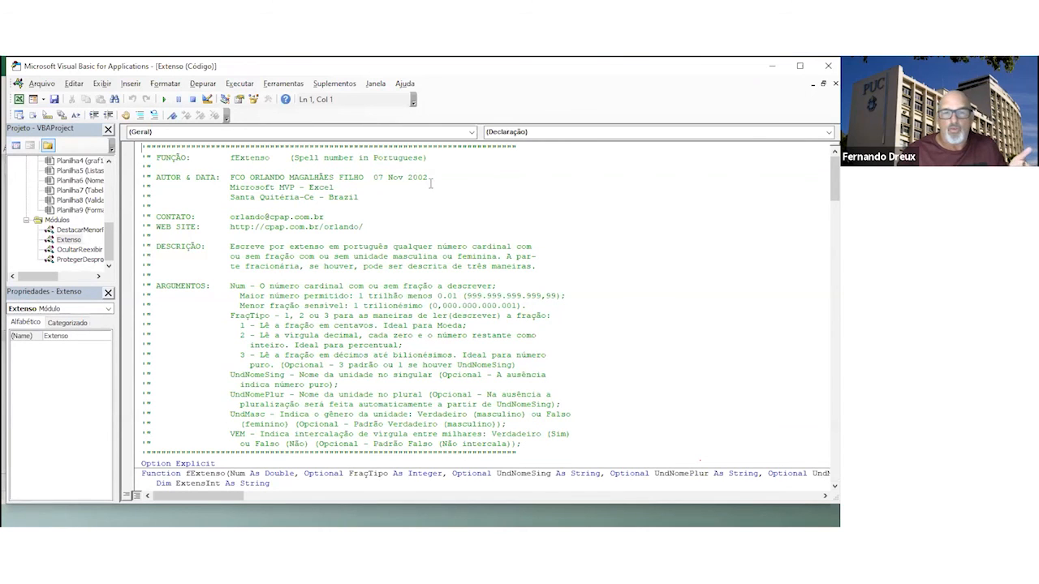
{"action": "scroll", "coordinate": [363, 237], "scroll_direction": "down", "scroll_amount": 2}
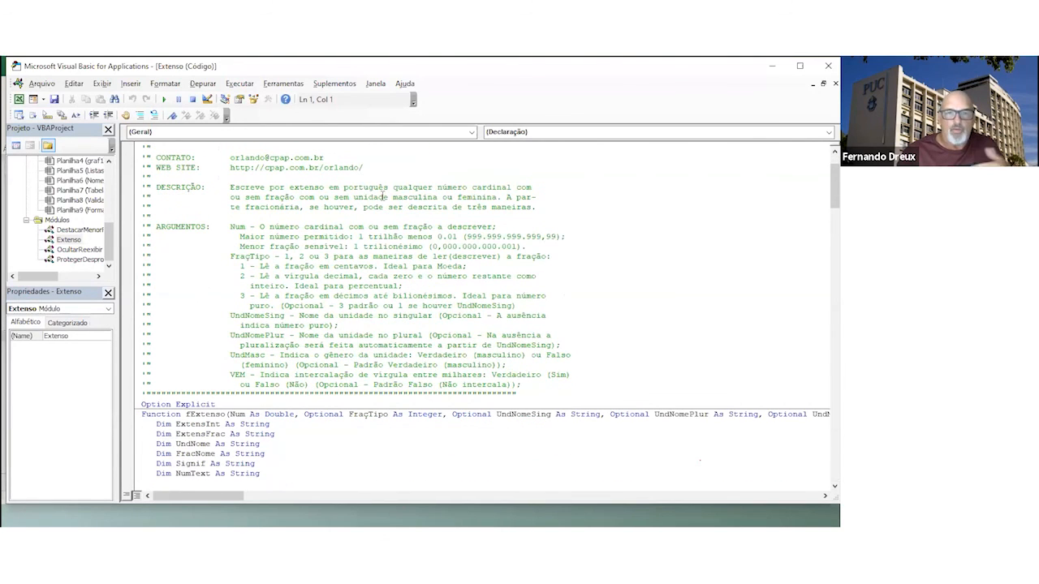
{"action": "scroll", "coordinate": [458, 203], "scroll_direction": "down", "scroll_amount": 10}
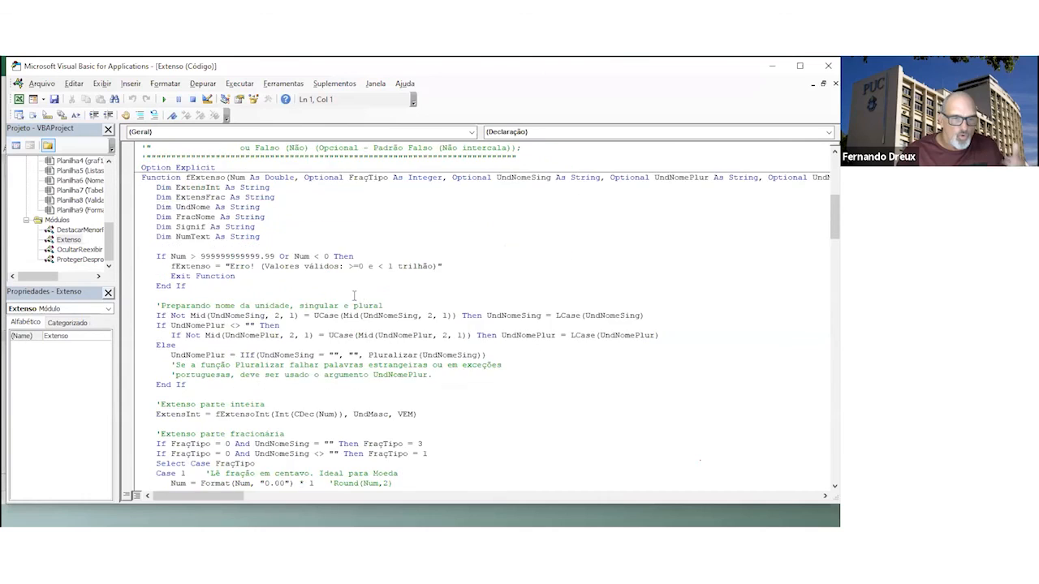
{"action": "scroll", "coordinate": [340, 291], "scroll_direction": "down", "scroll_amount": 18}
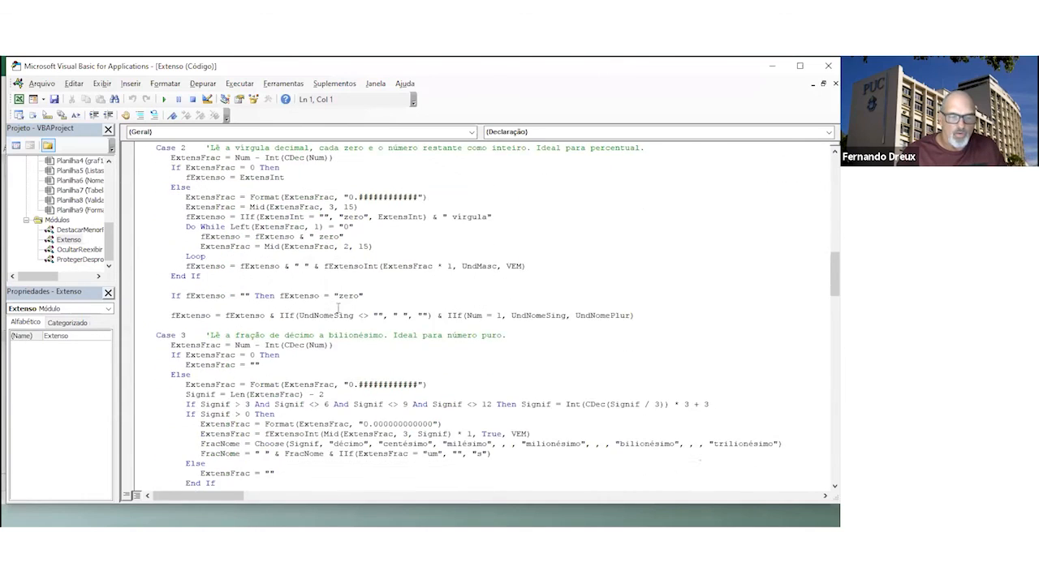
{"action": "scroll", "coordinate": [337, 305], "scroll_direction": "down", "scroll_amount": 11}
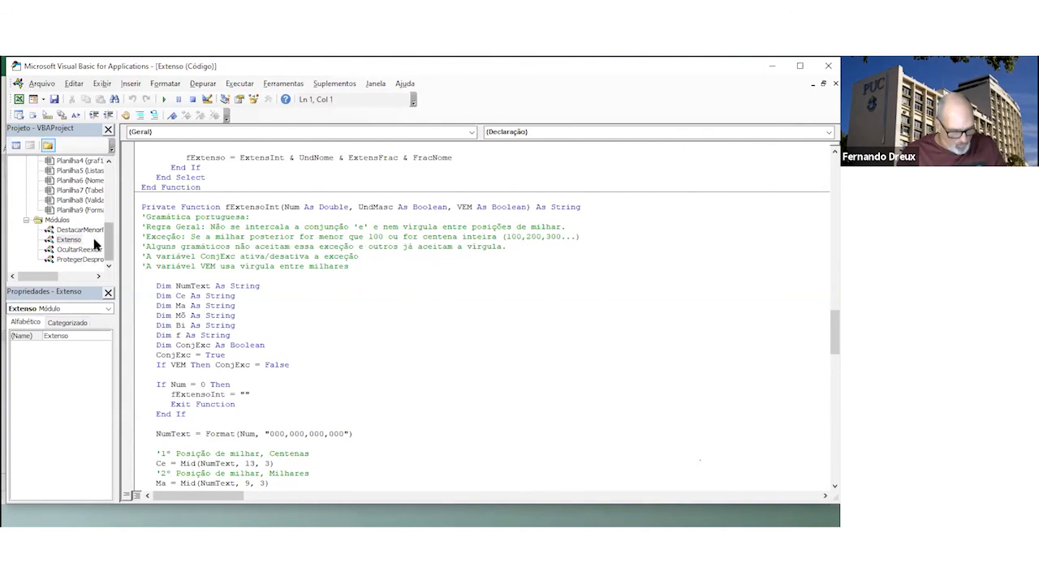
{"action": "key", "text": "alt+F11"}
{"action": "left_click", "coordinate": [40, 327]}
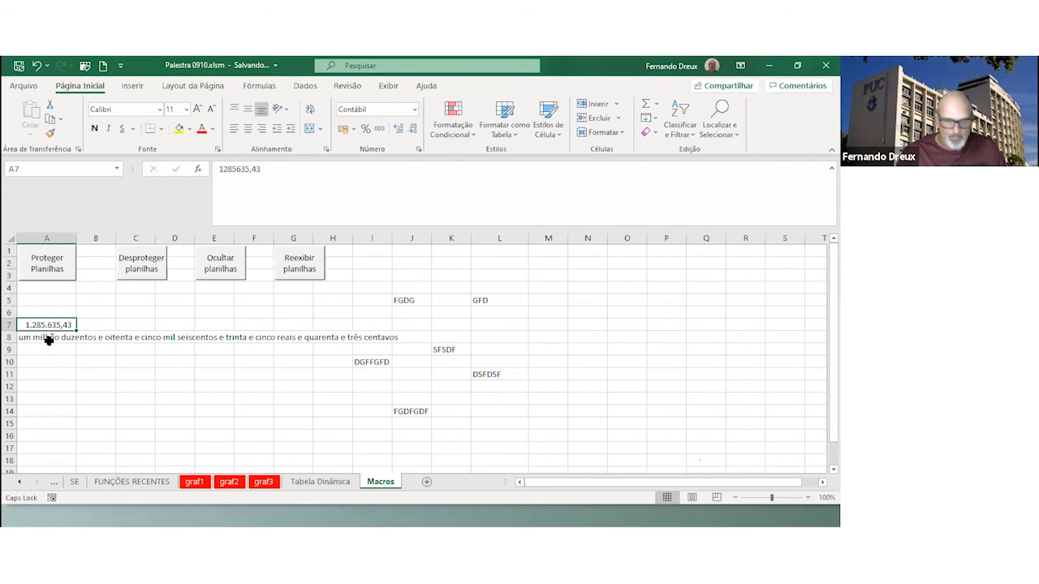
Switch to the Apresentação 2808.pdf presentation in the PDF viewer and advance to the closing contact slide
{"action": "key", "text": "alt+Tab"}
{"action": "key", "text": "alt+Tab"}
{"action": "key", "text": "alt+Tab"}
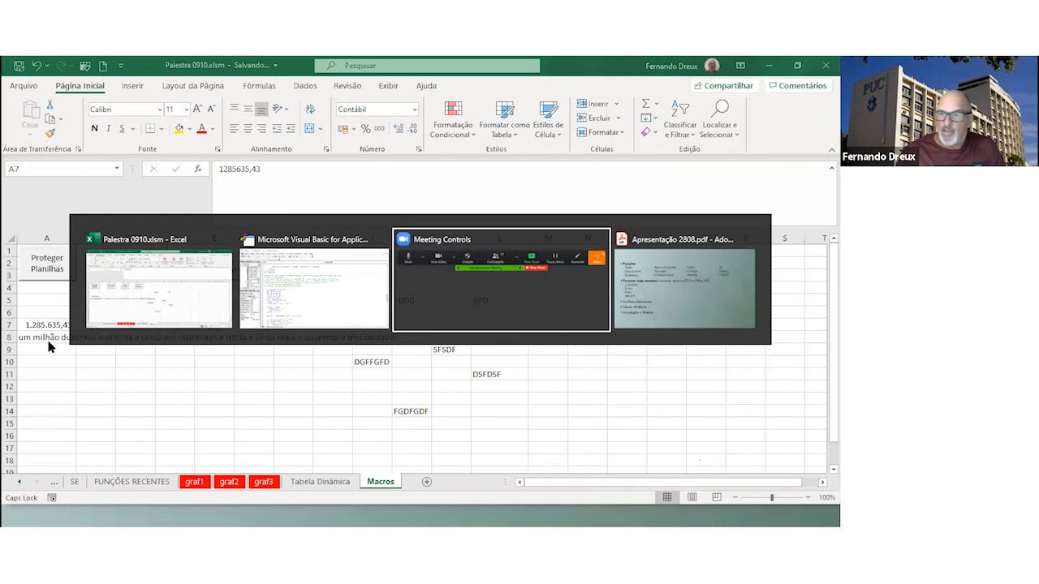
{"action": "key", "text": "Right"}
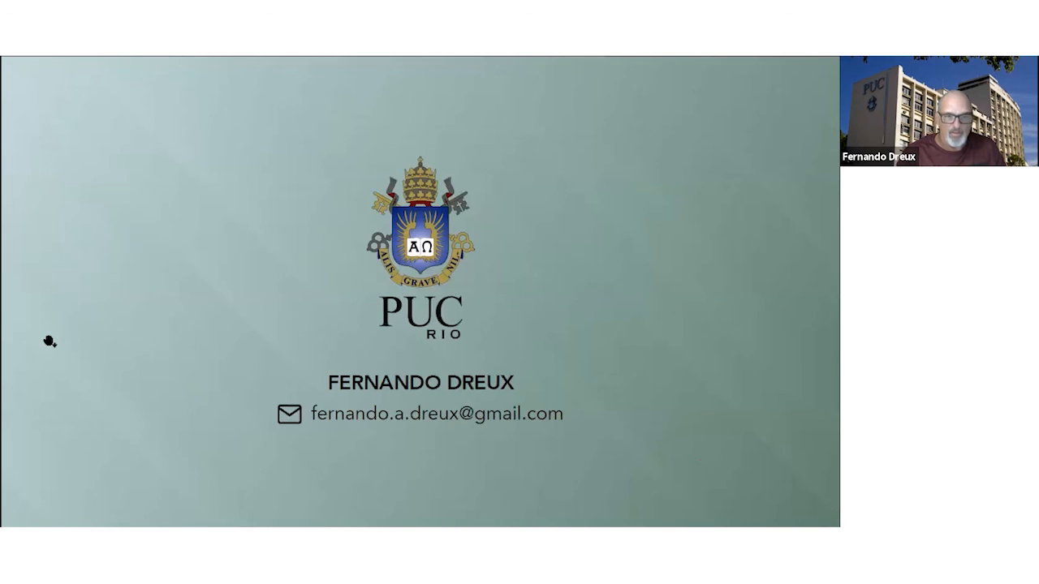